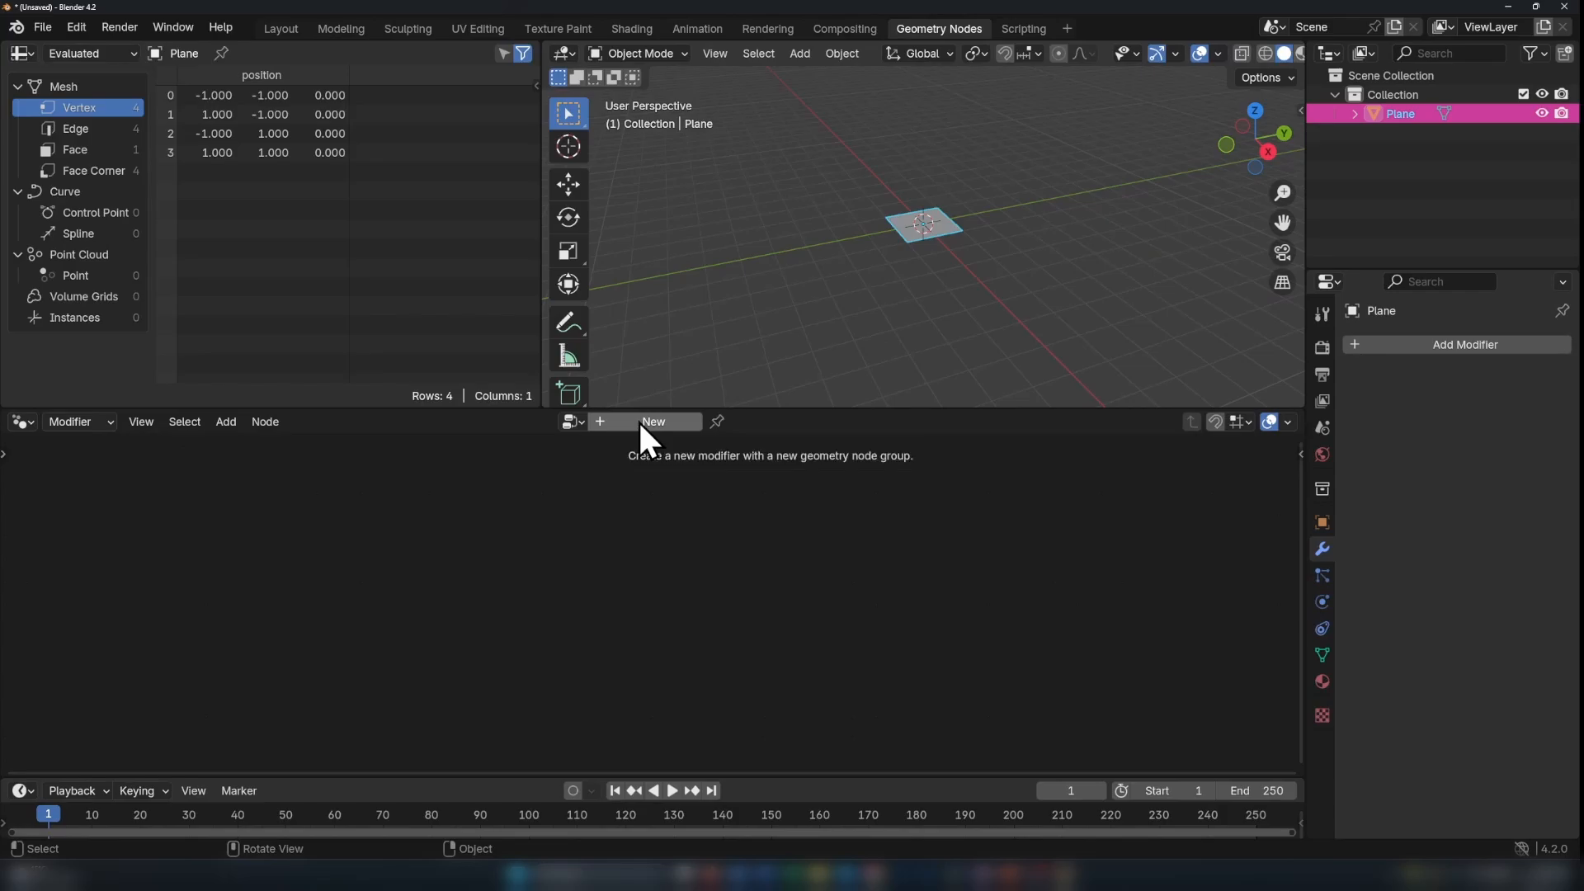
Step: Create a new geometry node group on the plane and delete its Group Input node
click(640, 424)
scroll(658, 627, down, 2)
scroll(629, 602, up, 2)
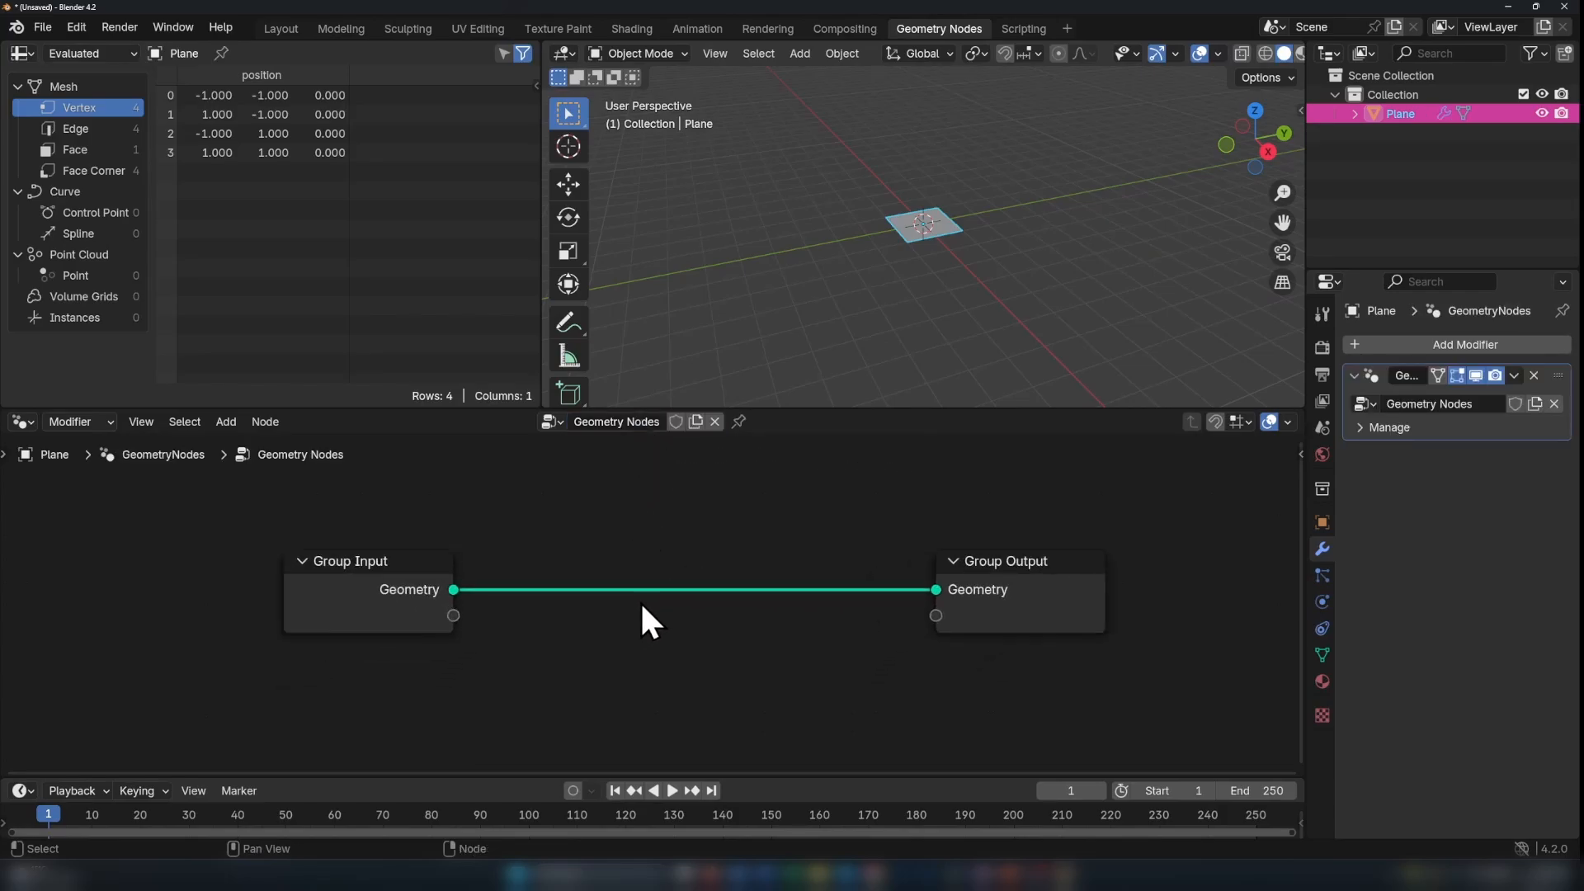
click(345, 591)
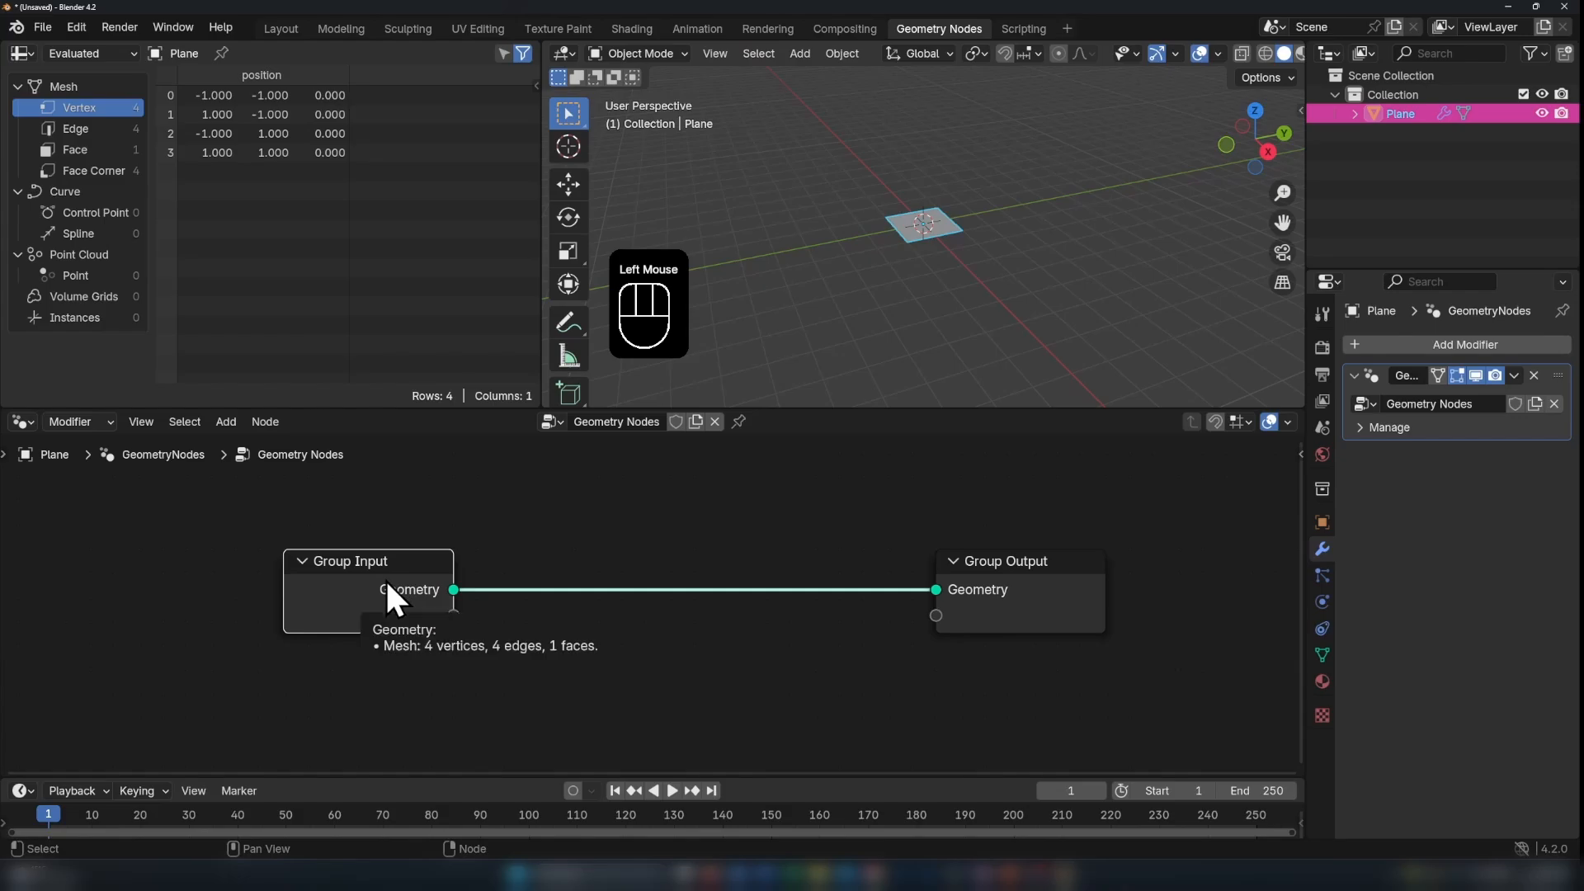
key(x)
Step: Add a mesh primitive Cube node and connect its Mesh output to the Group Output's Geometry
scroll(361, 594, down, 1)
middle_drag(361, 594, 538, 612)
scroll(538, 613, up, 2)
key(shift+a)
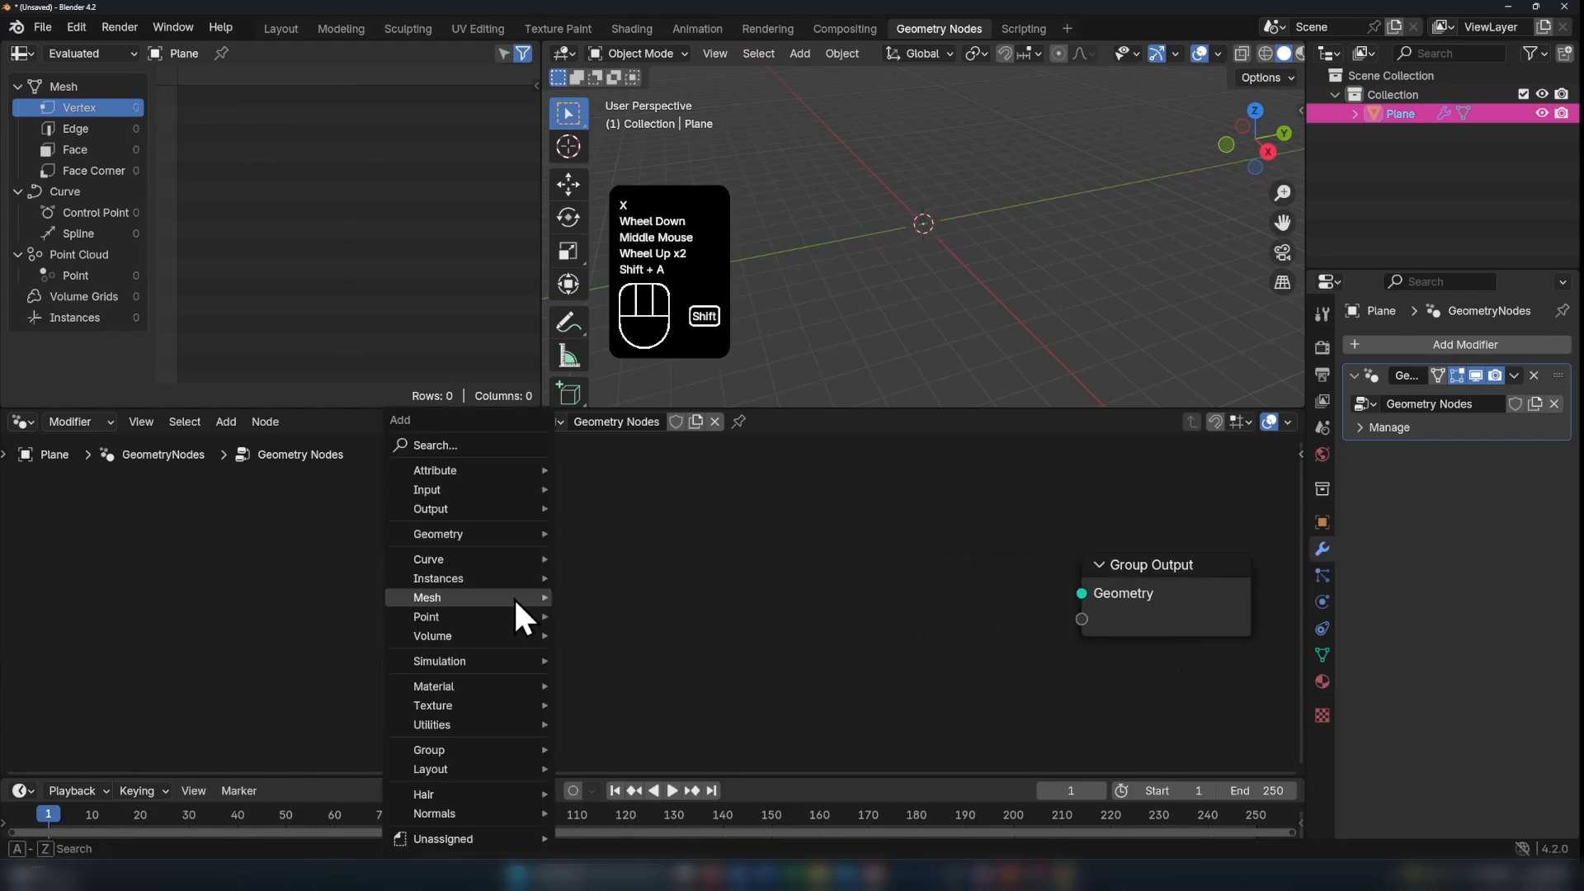
mouse_move(479, 443)
text(Cube)
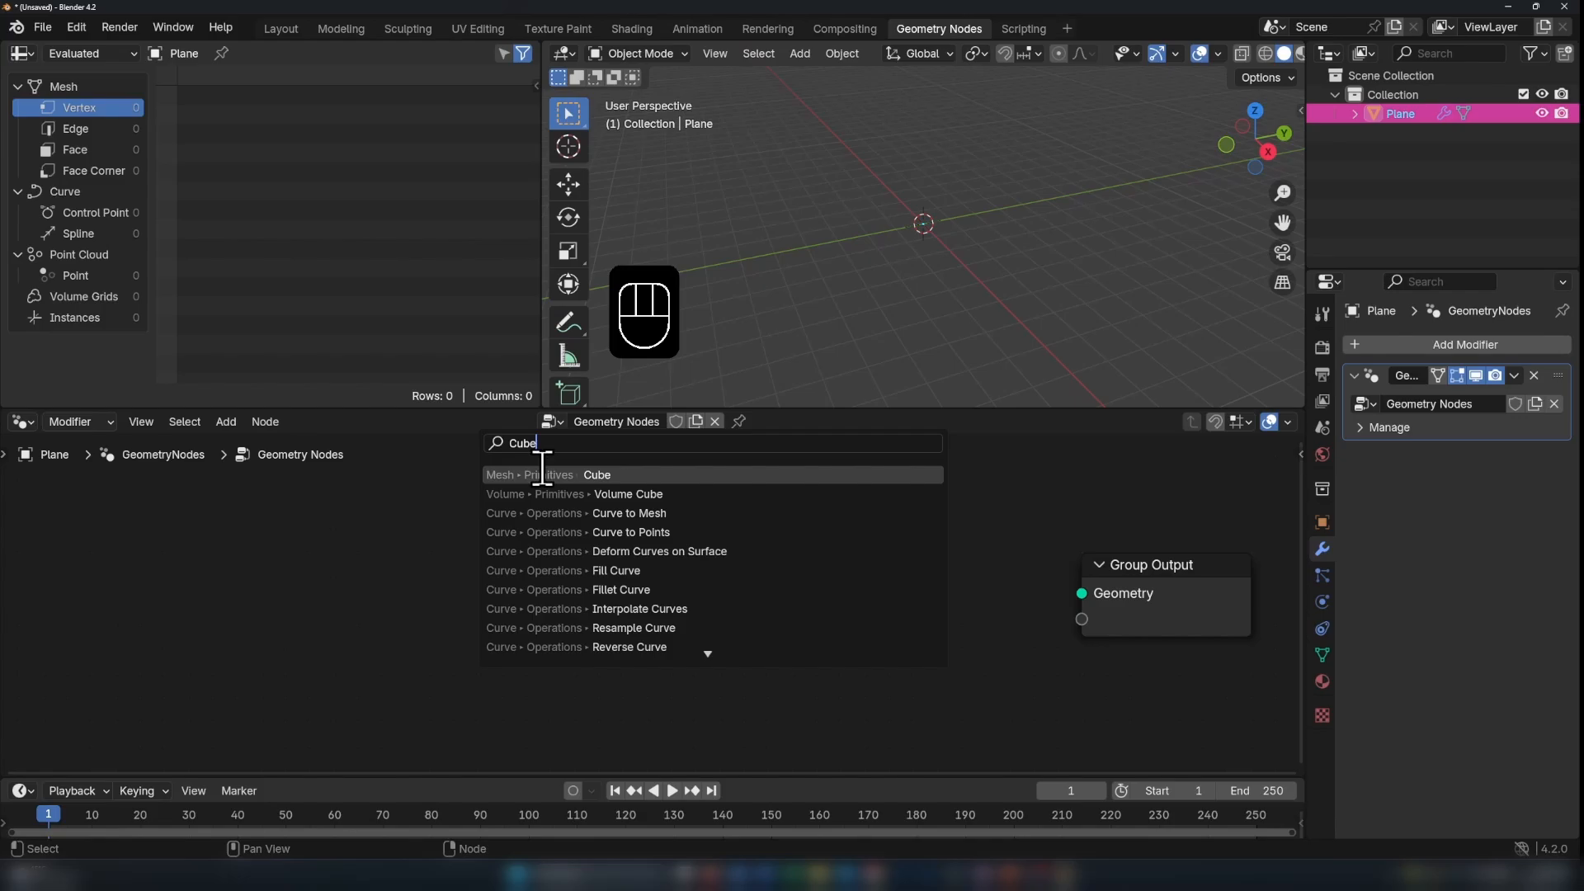
key(Return)
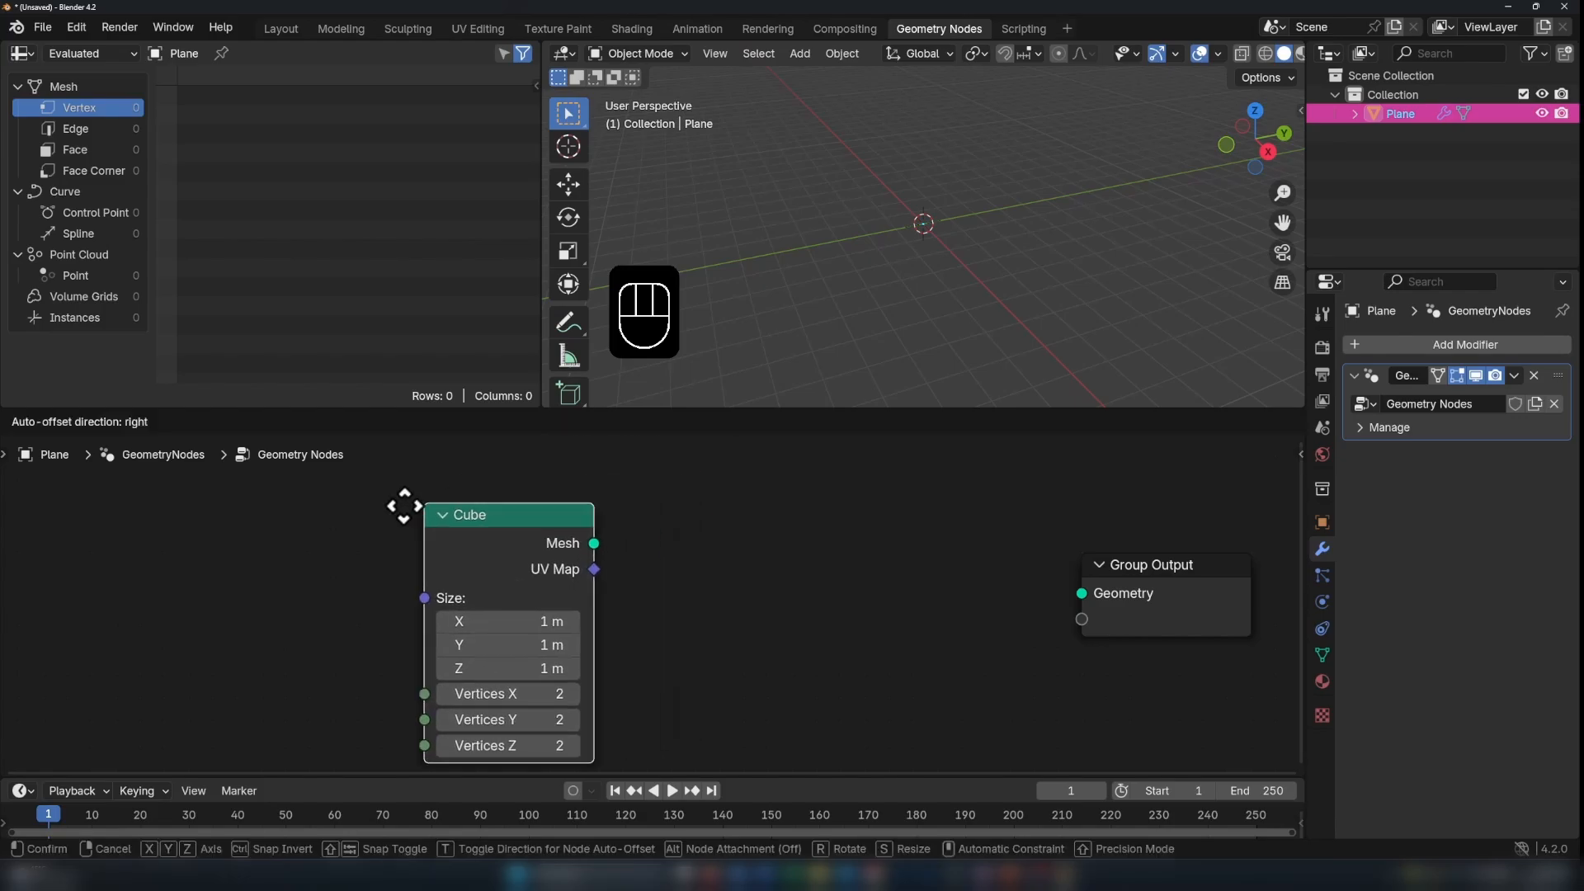
click(235, 561)
drag(360, 587, 132, 555)
scroll(467, 620, down, 2)
middle_drag(467, 620, 486, 578)
scroll(945, 244, up, 4)
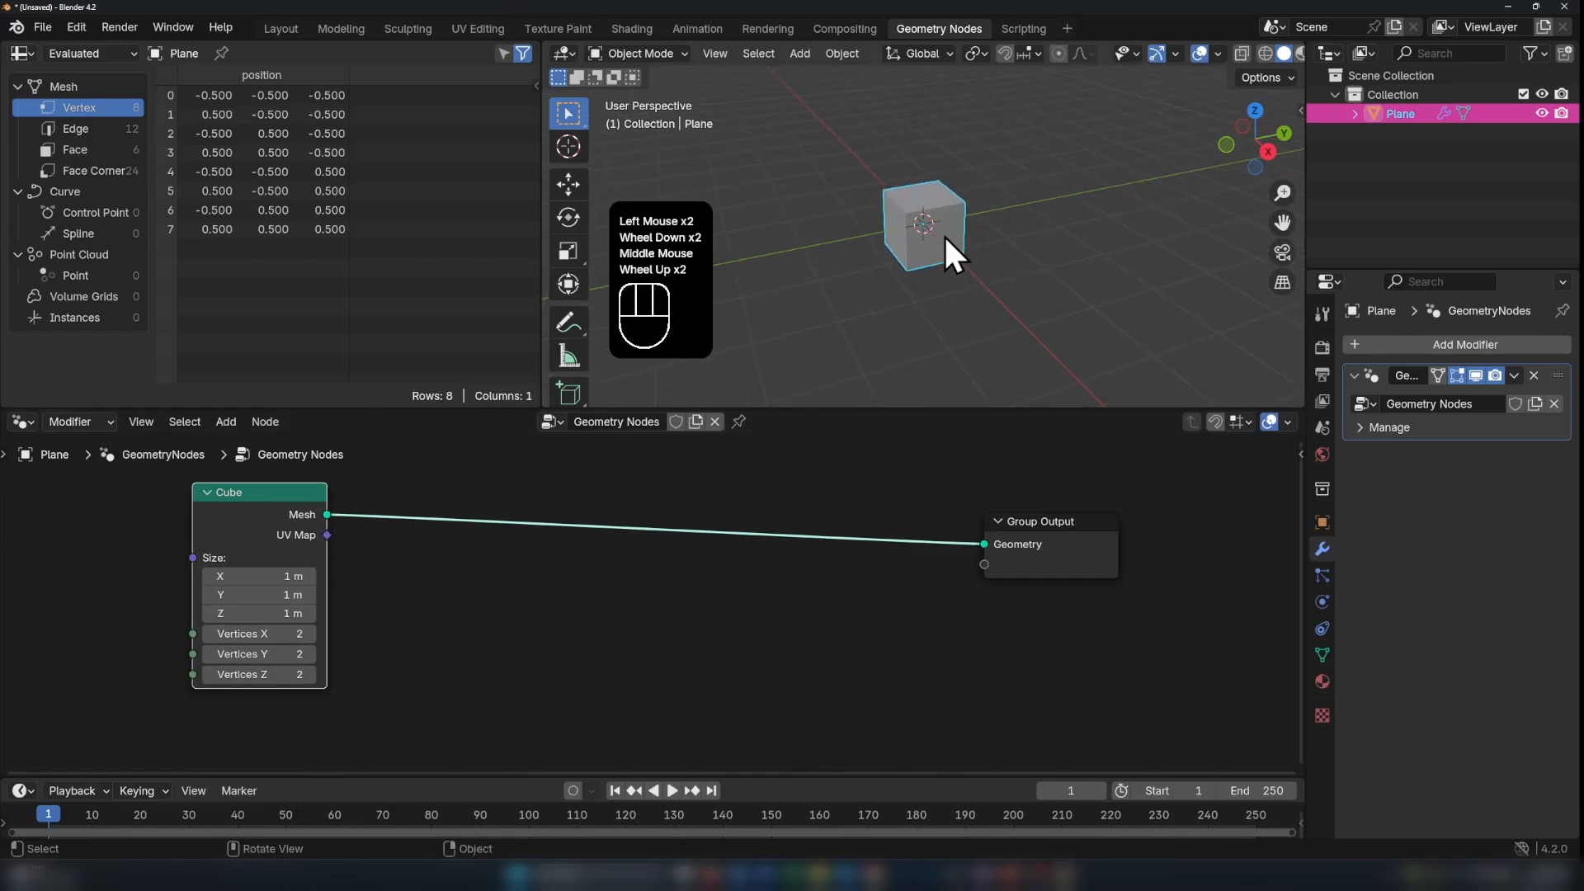
Step: Examine the generated cube and its corner points from several angles in the viewport
middle_drag(942, 268, 994, 271)
scroll(986, 265, down, 1)
scroll(987, 265, up, 2)
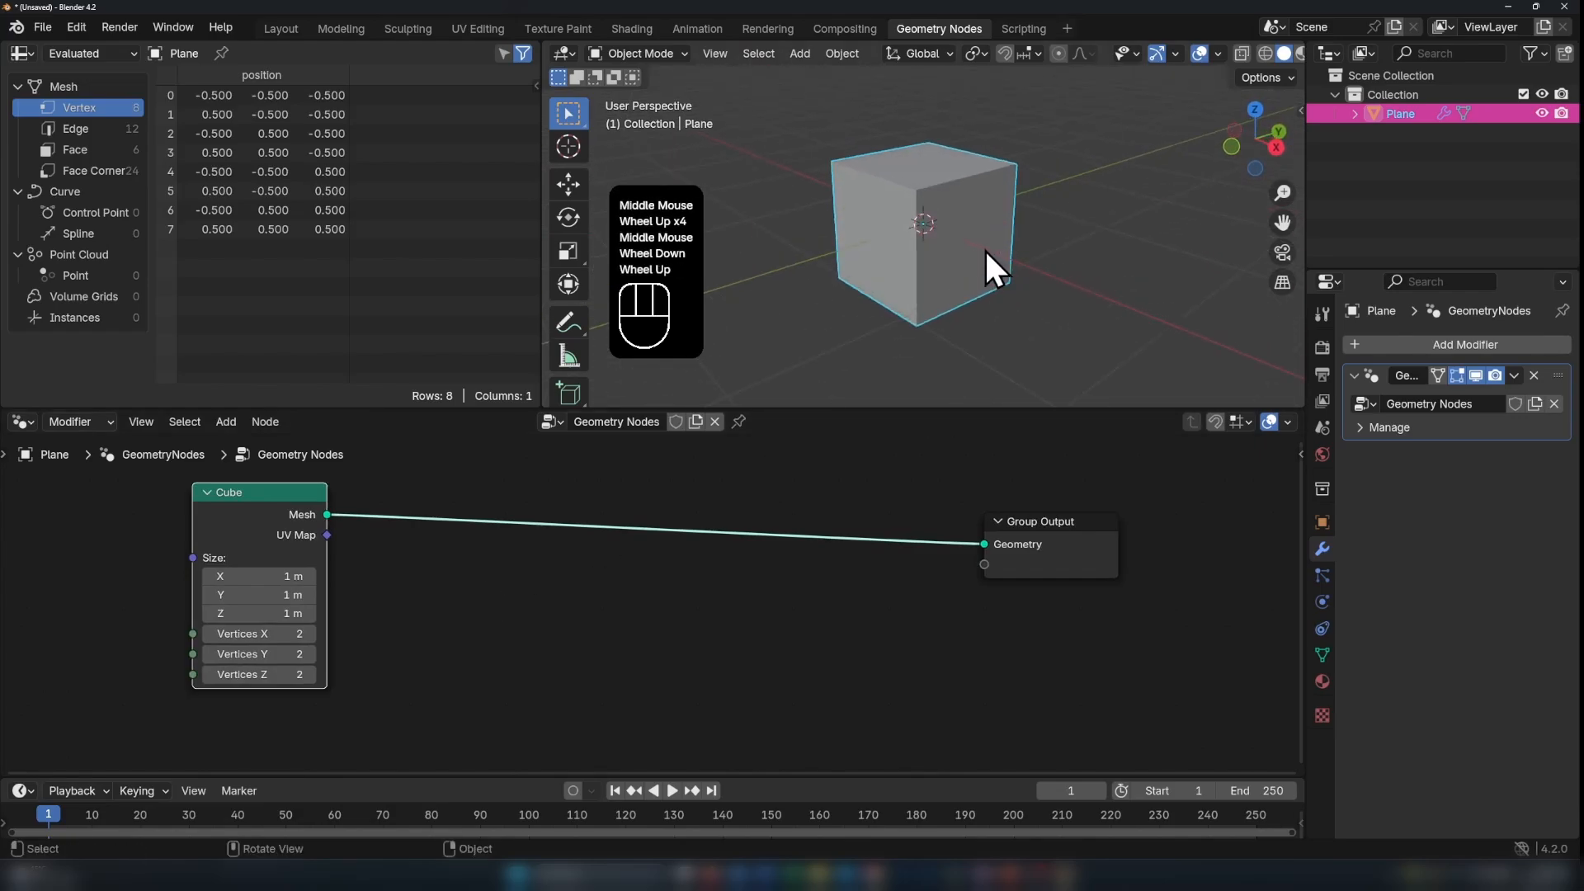
scroll(582, 607, down, 1)
middle_drag(582, 607, 717, 619)
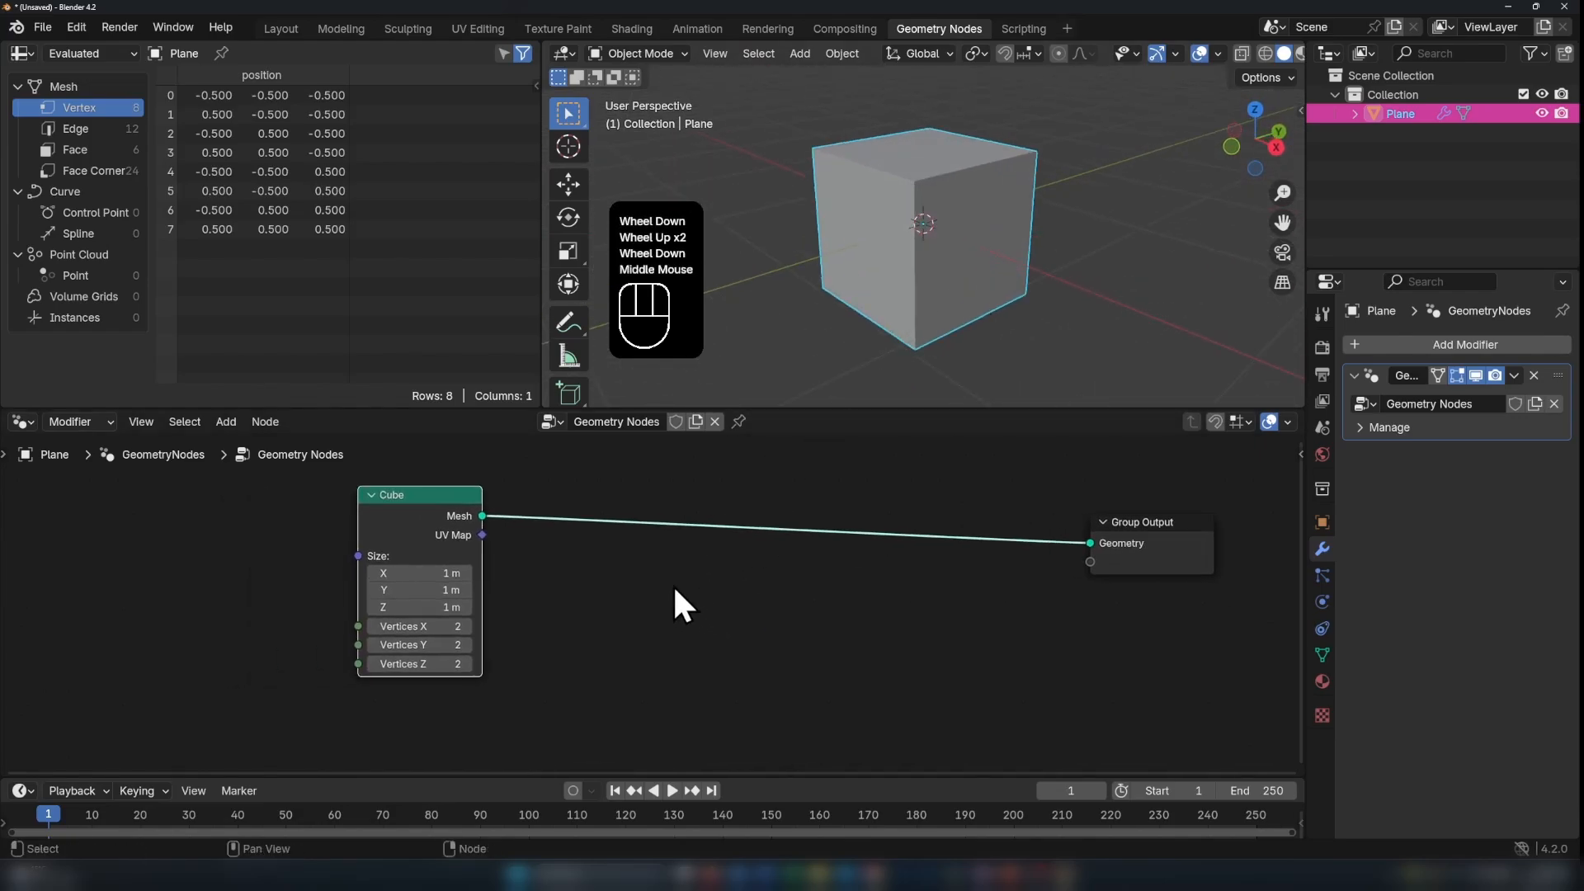
middle_drag(934, 200, 858, 319)
scroll(958, 269, up, 1)
scroll(958, 269, up, 1)
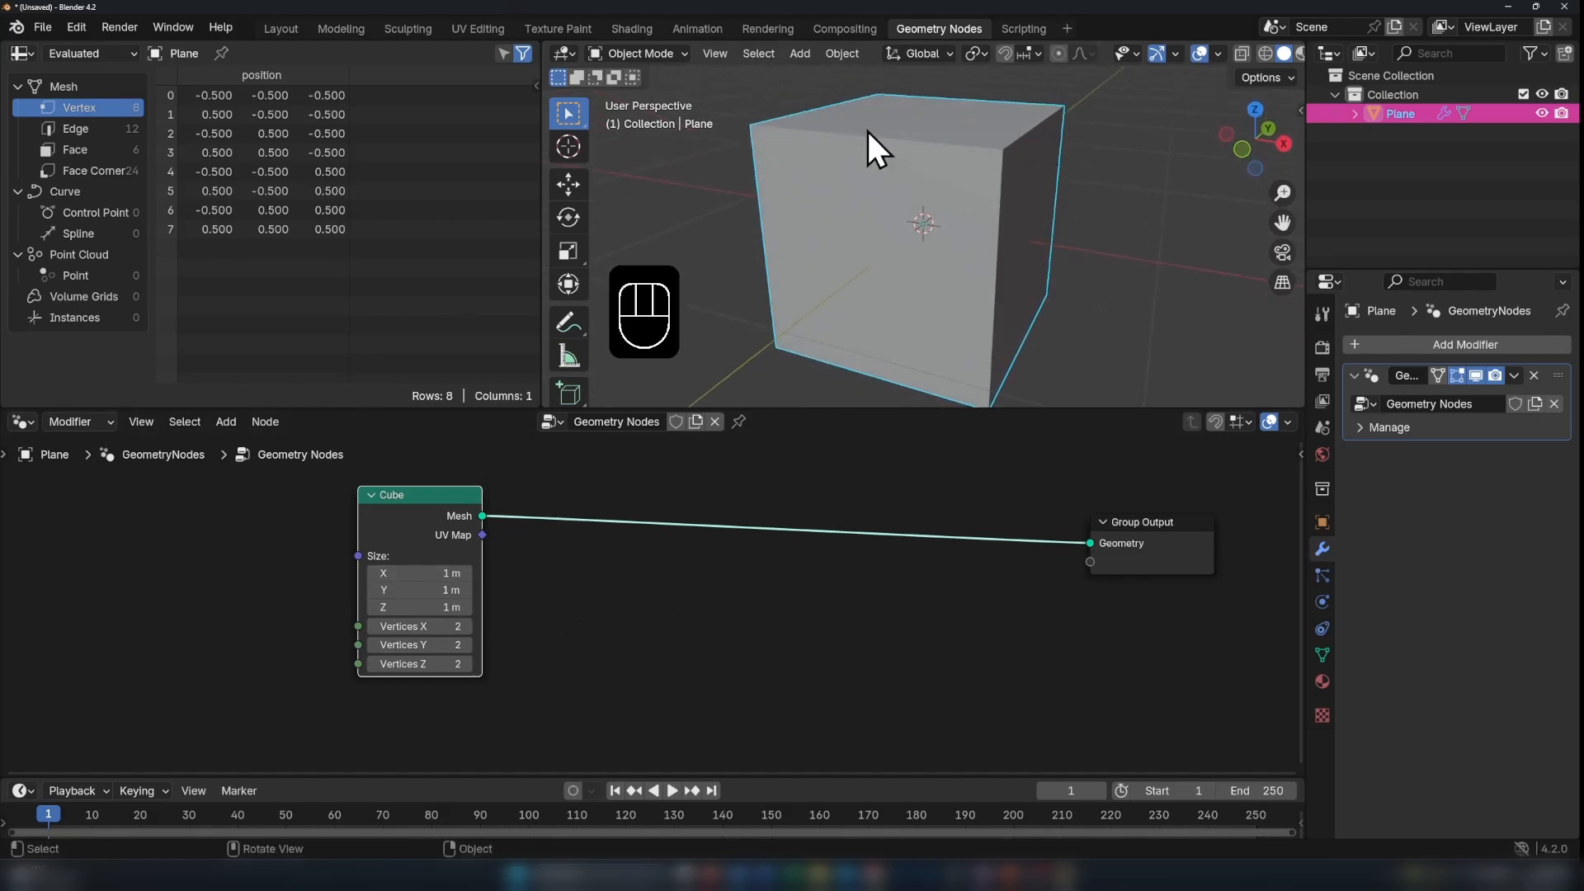
scroll(868, 136, down, 2)
scroll(387, 483, up, 1)
Step: Insert an Instance on Points node between the Cube and Group Output nodes
mouse_move(375, 490)
middle_down()
mouse_move(391, 503)
mouse_move(352, 508)
middle_up()
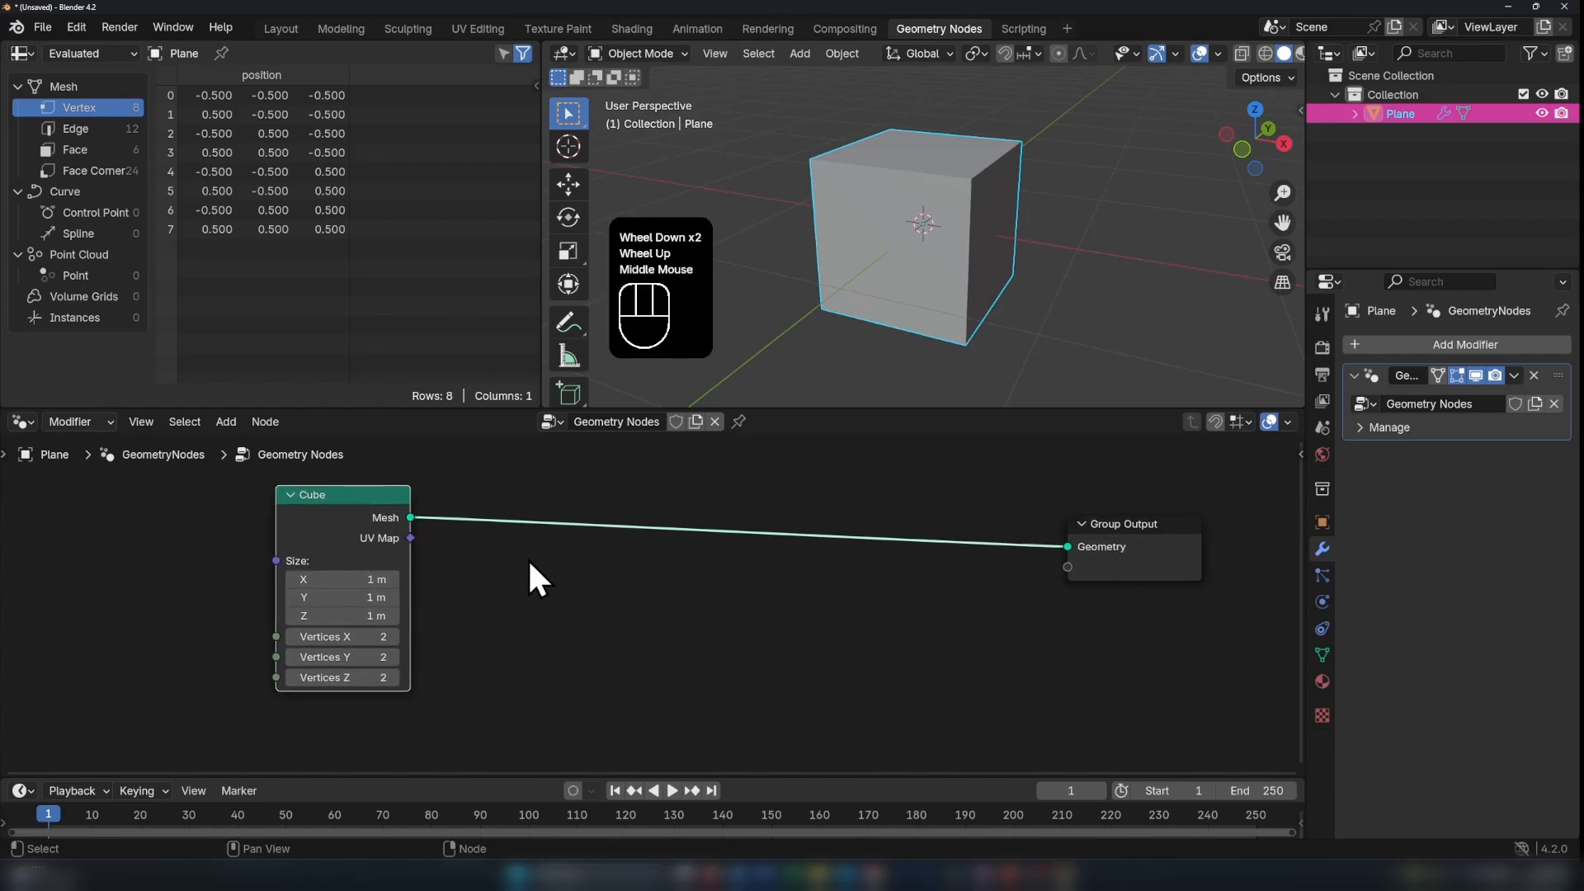
key(shift+a)
mouse_move(480, 449)
text(I)
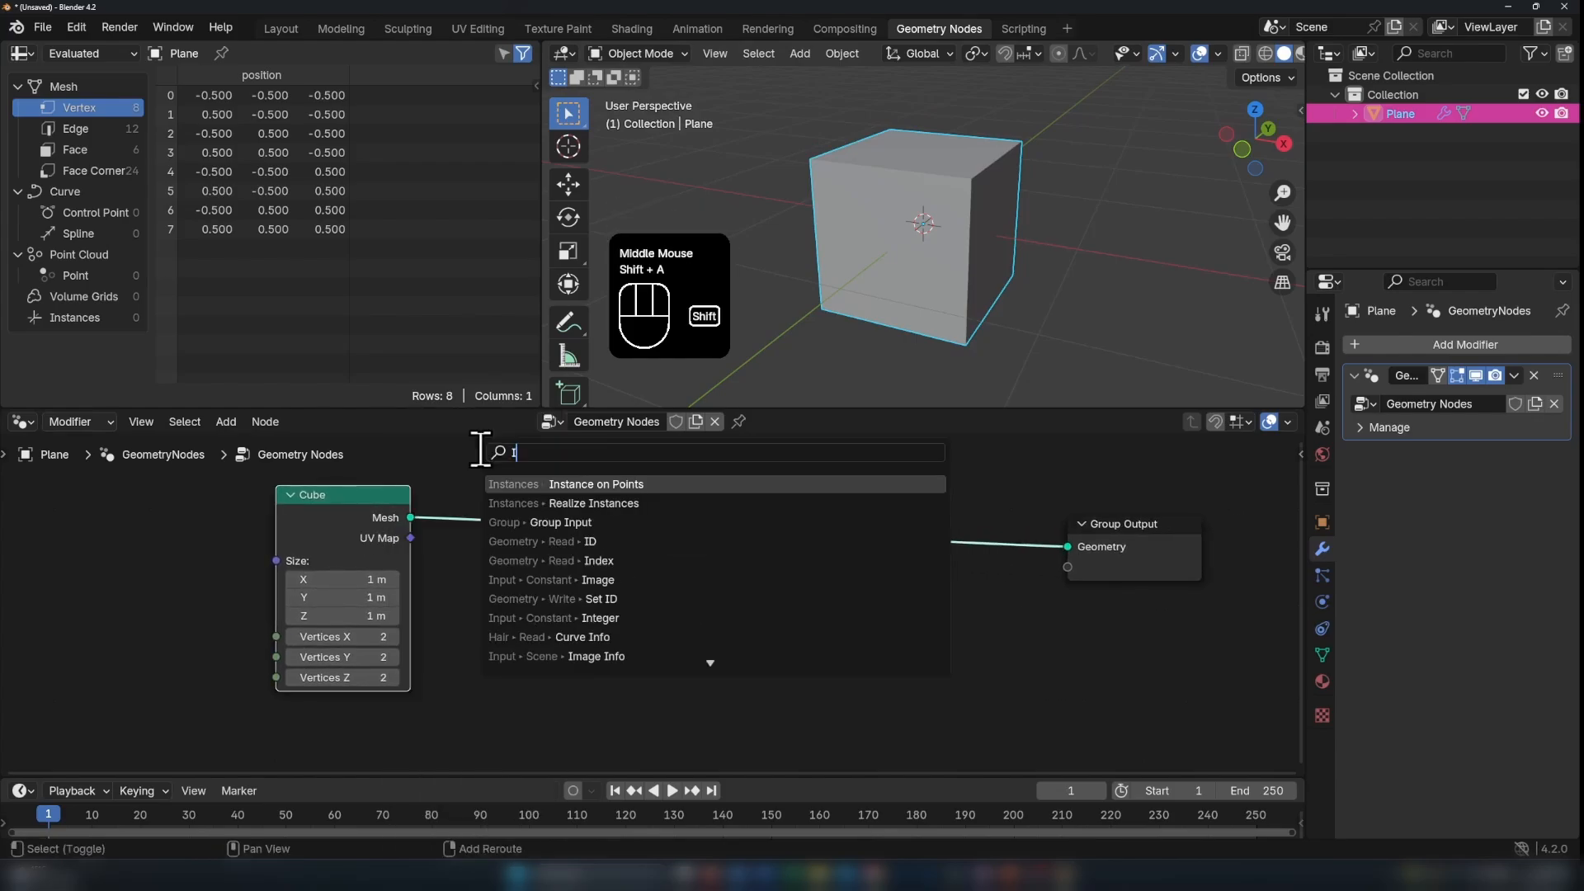
text(nstance)
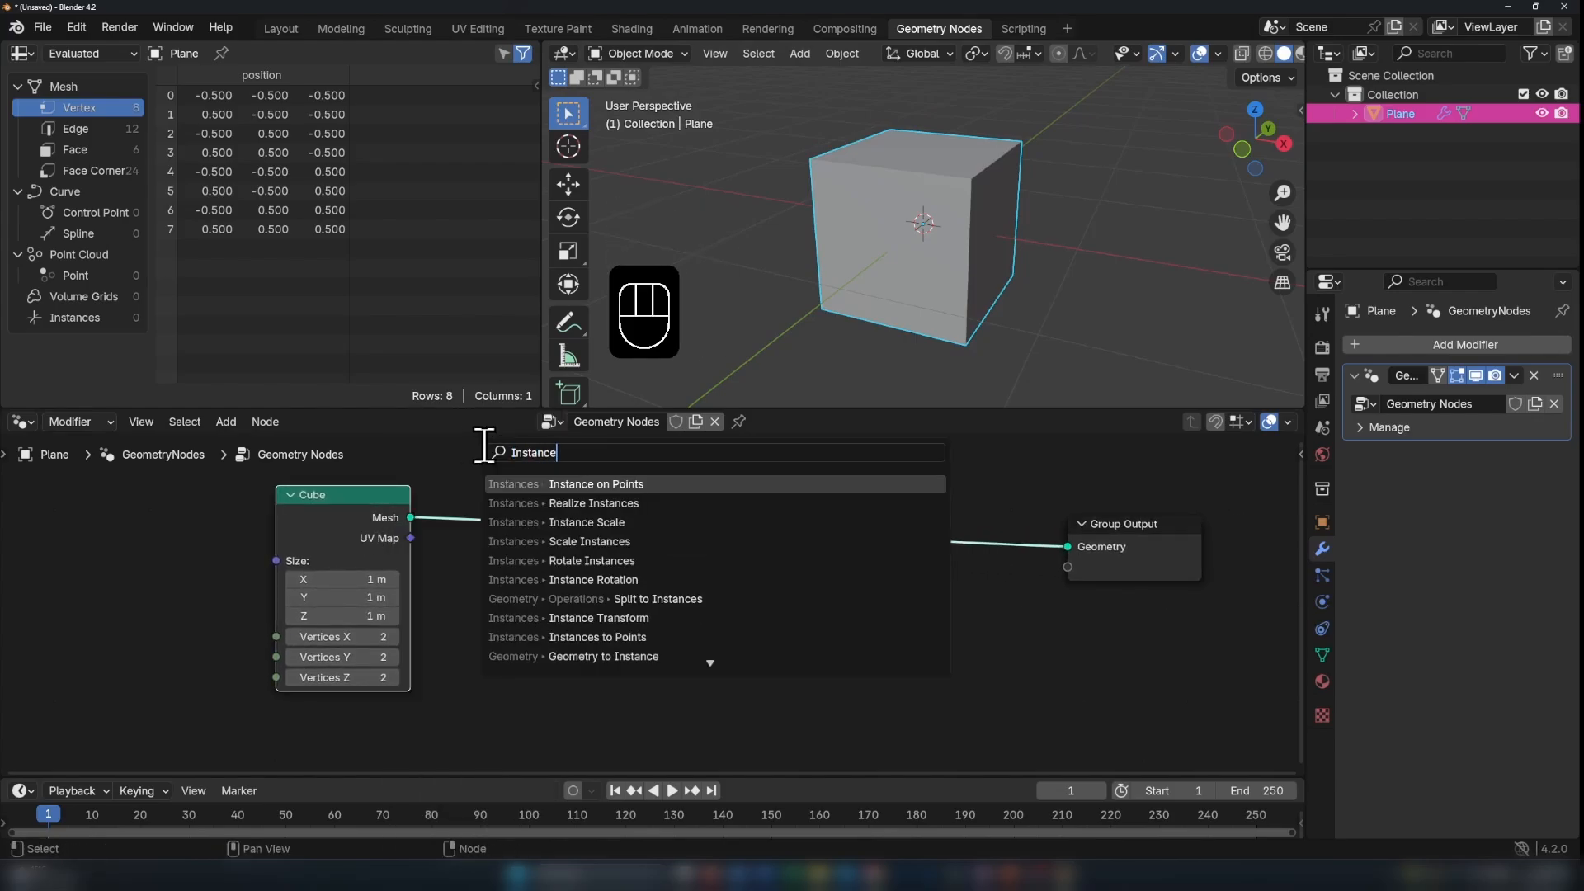
click(665, 485)
click(636, 463)
scroll(636, 463, down, 3)
middle_drag(592, 574, 602, 608)
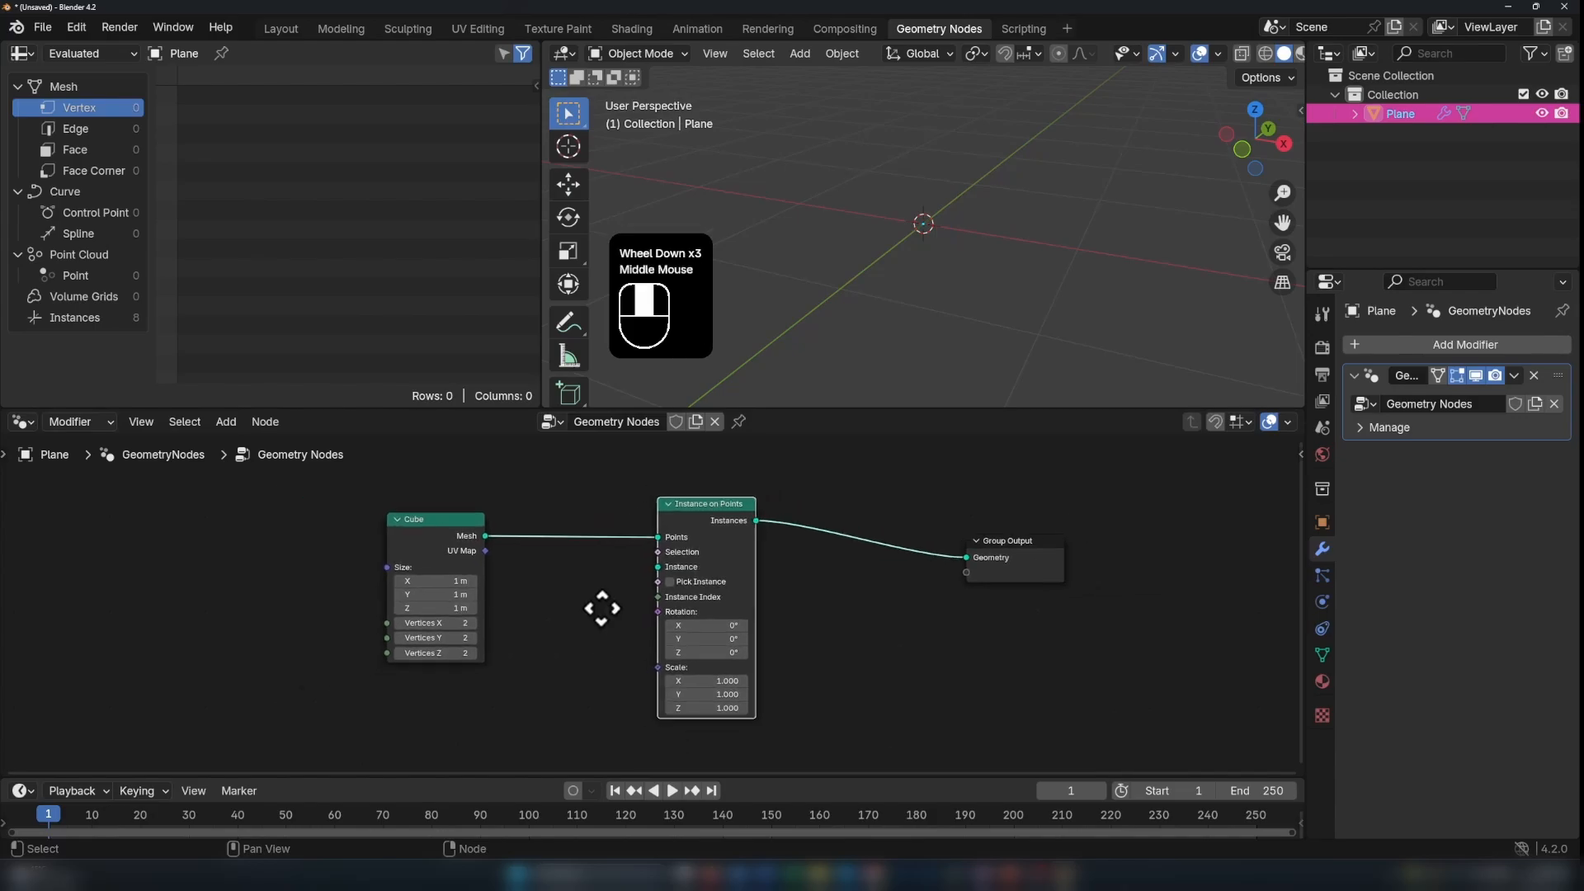
Step: Duplicate the Cube node below the original and connect the copy's Mesh to the Instance input of Instance on Points
scroll(515, 513, up, 2)
click(467, 448)
key(shift+d)
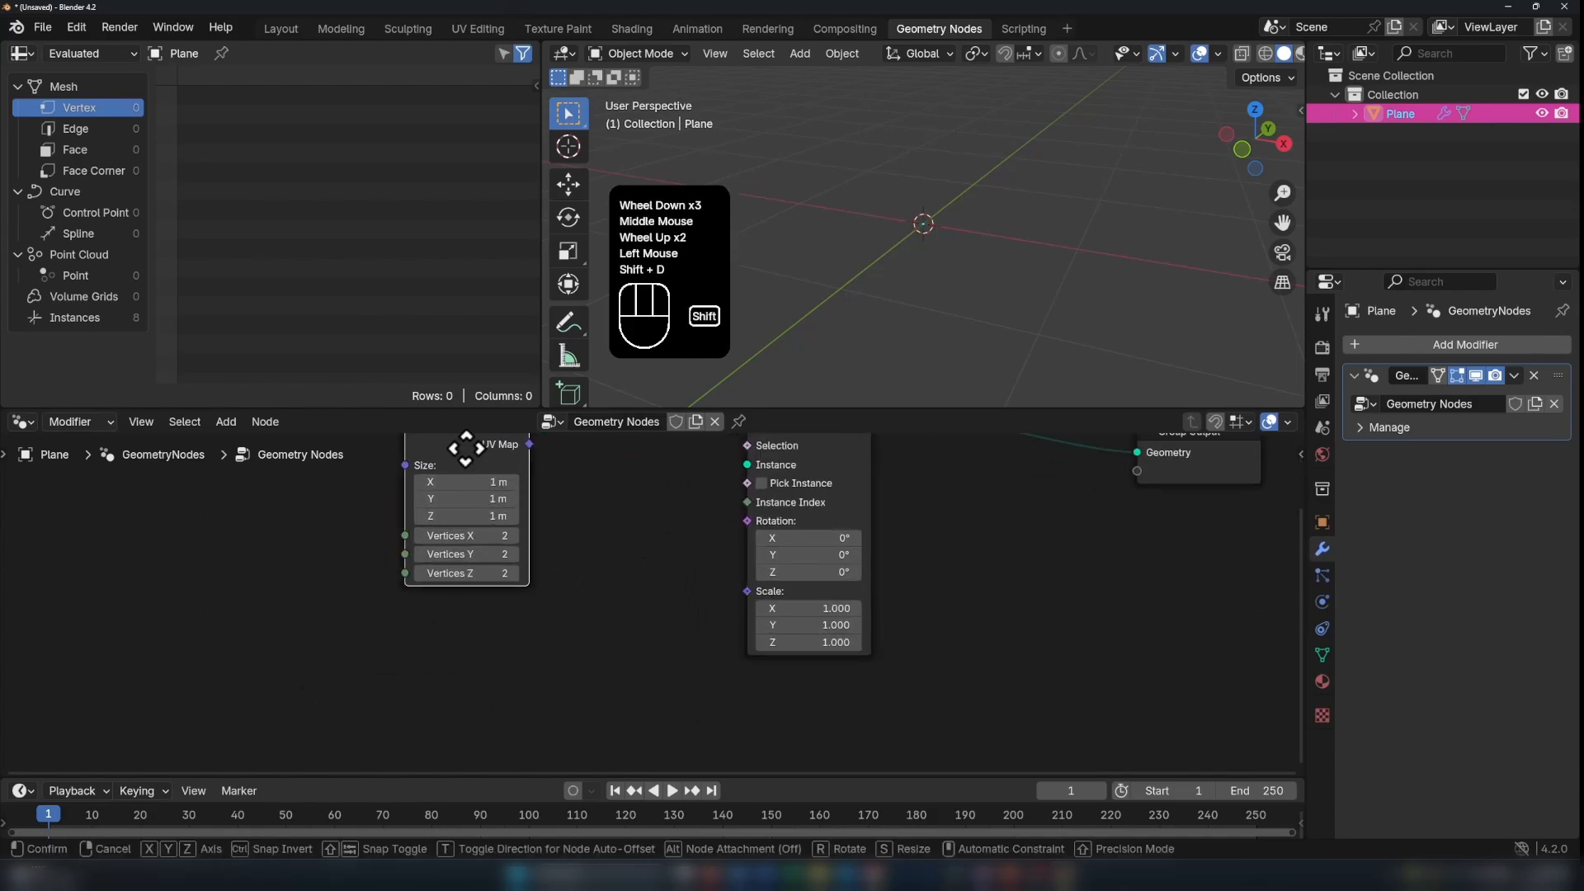
click(490, 669)
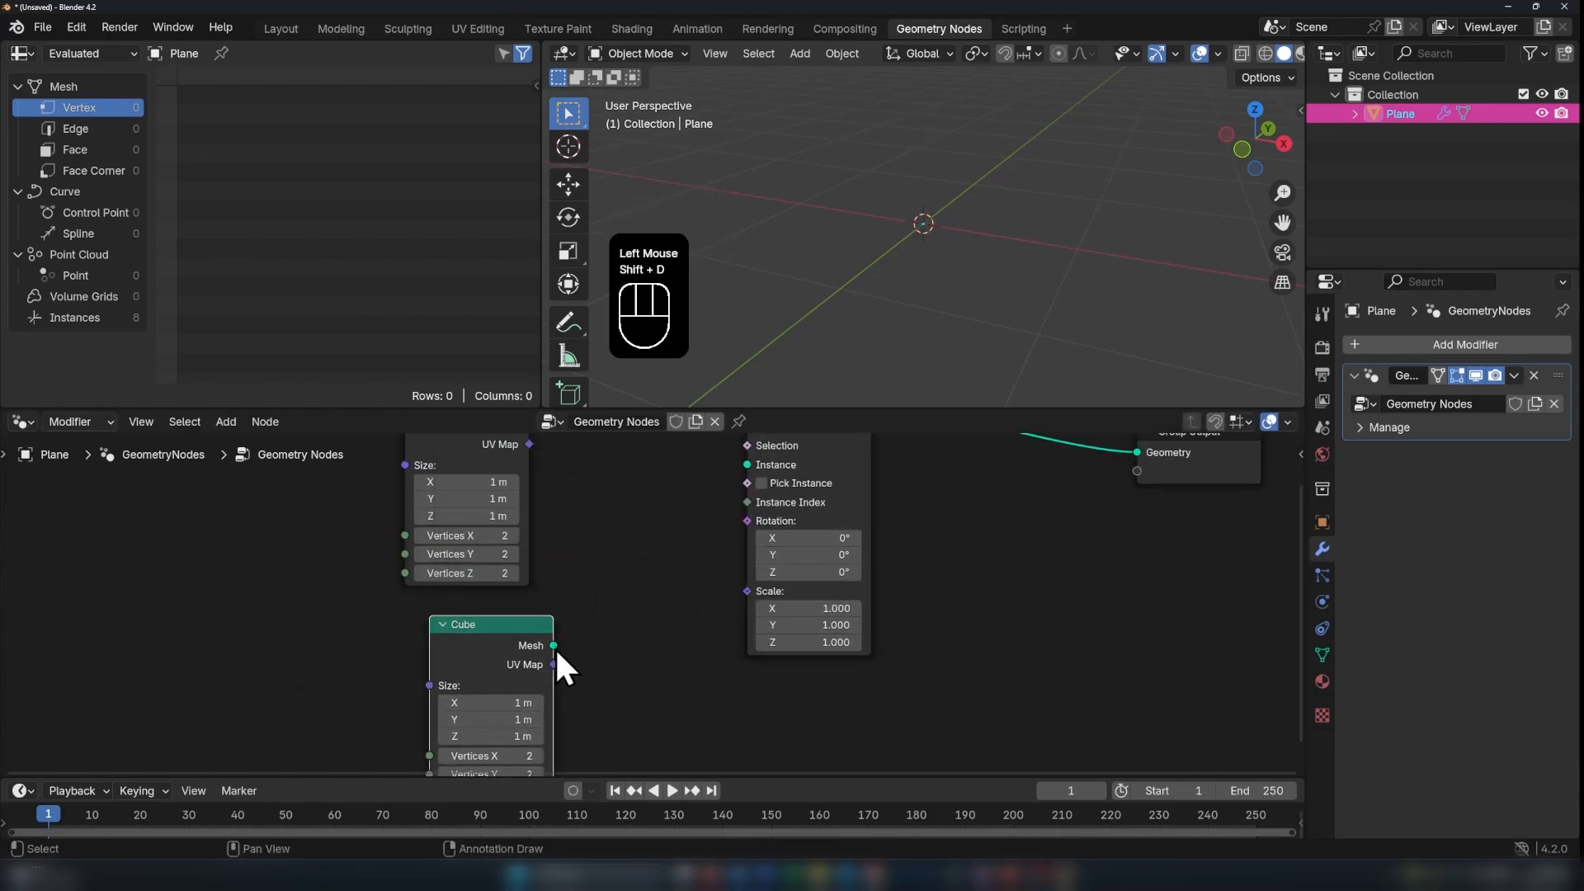
drag(553, 646, 750, 482)
scroll(1181, 58, down, 2)
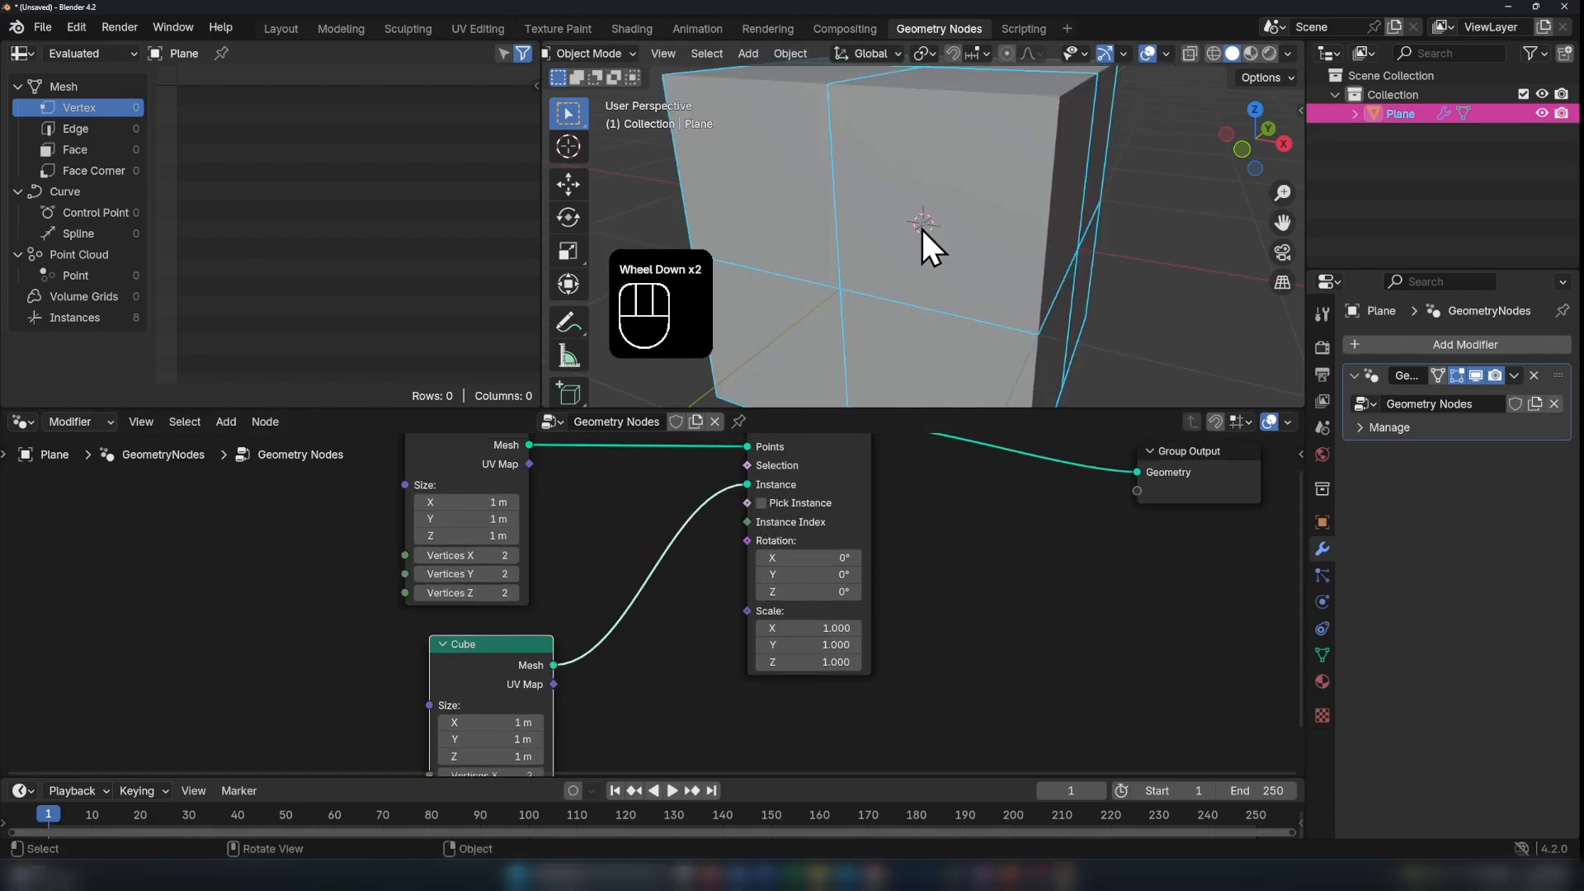
scroll(922, 231, down, 1)
middle_drag(927, 246, 1019, 250)
scroll(1019, 228, down, 1)
Step: Set the size of the duplicated Cube node to 0.2 m on X, Y and Z
middle_drag(564, 496, 609, 602)
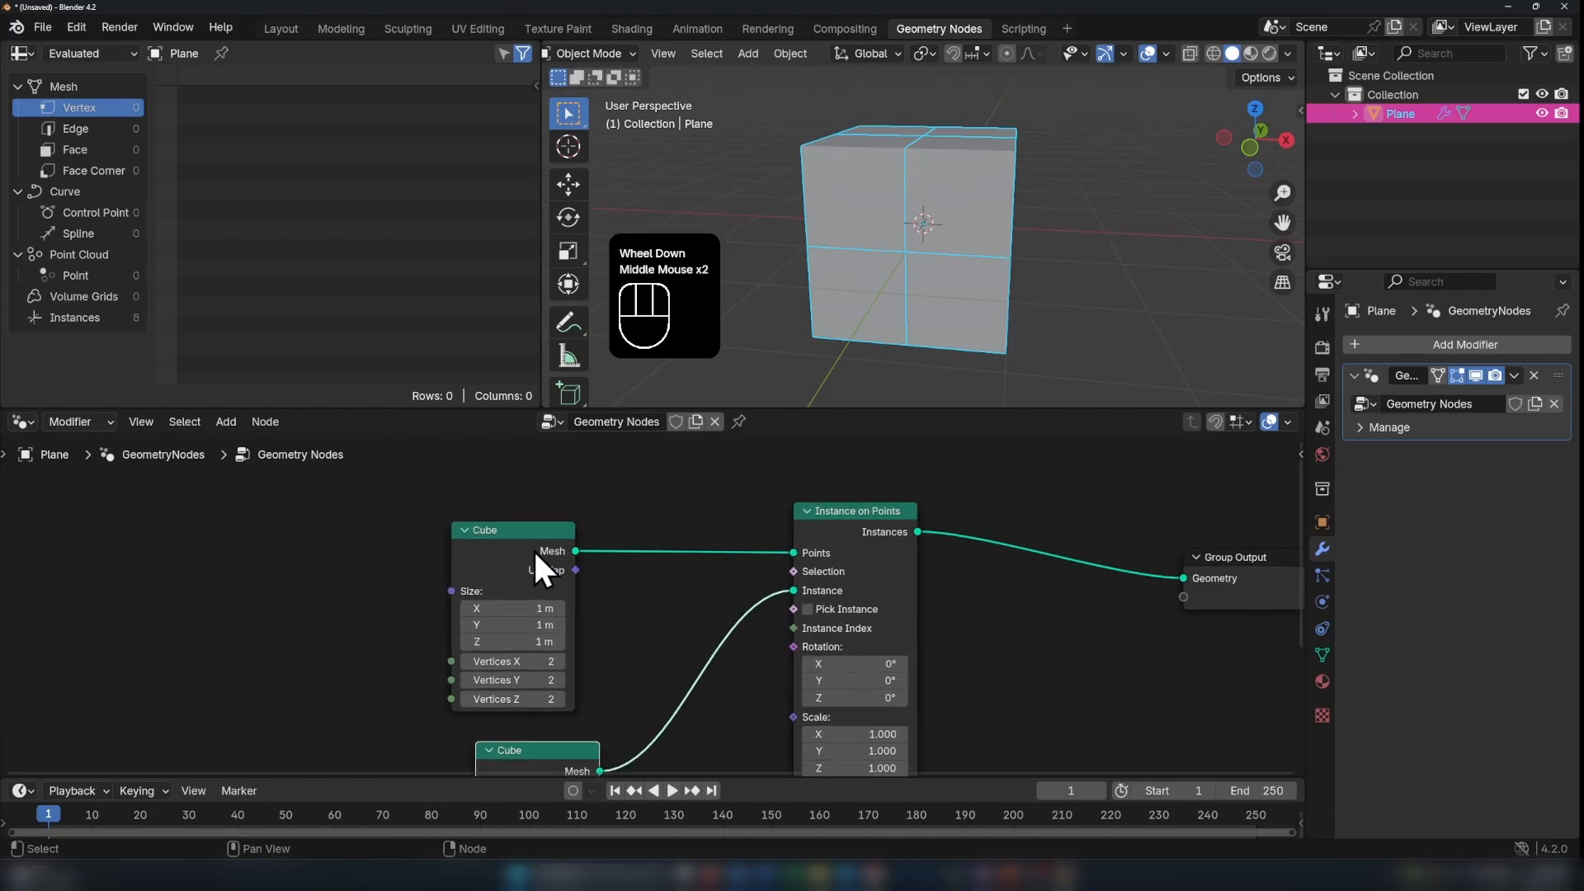
click(533, 547)
middle_drag(713, 622, 616, 464)
click(439, 616)
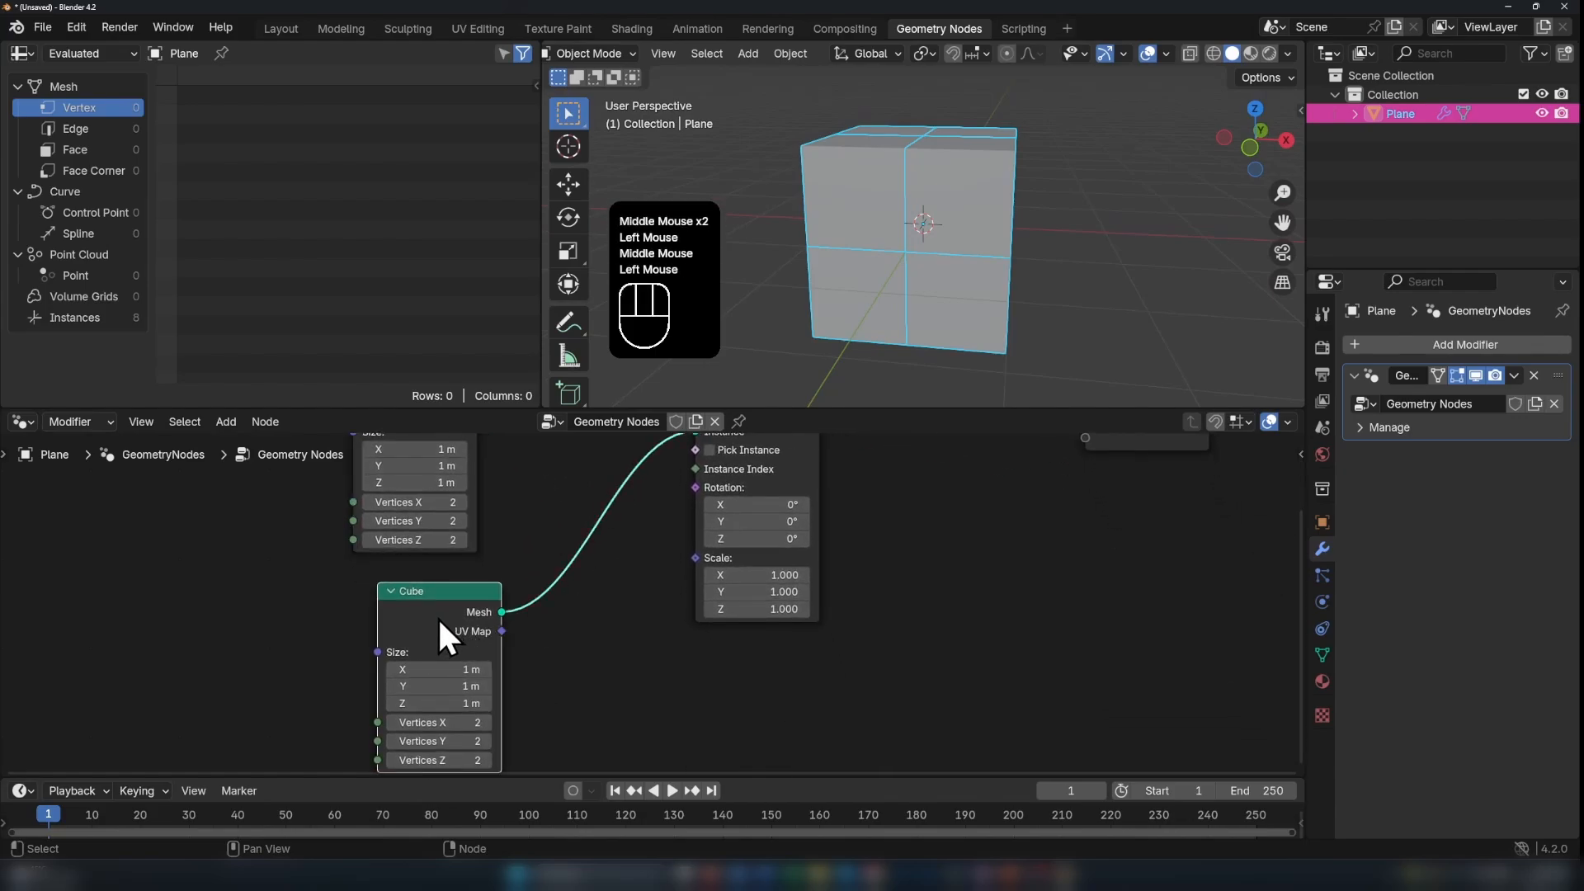
key(KP_Decimal)
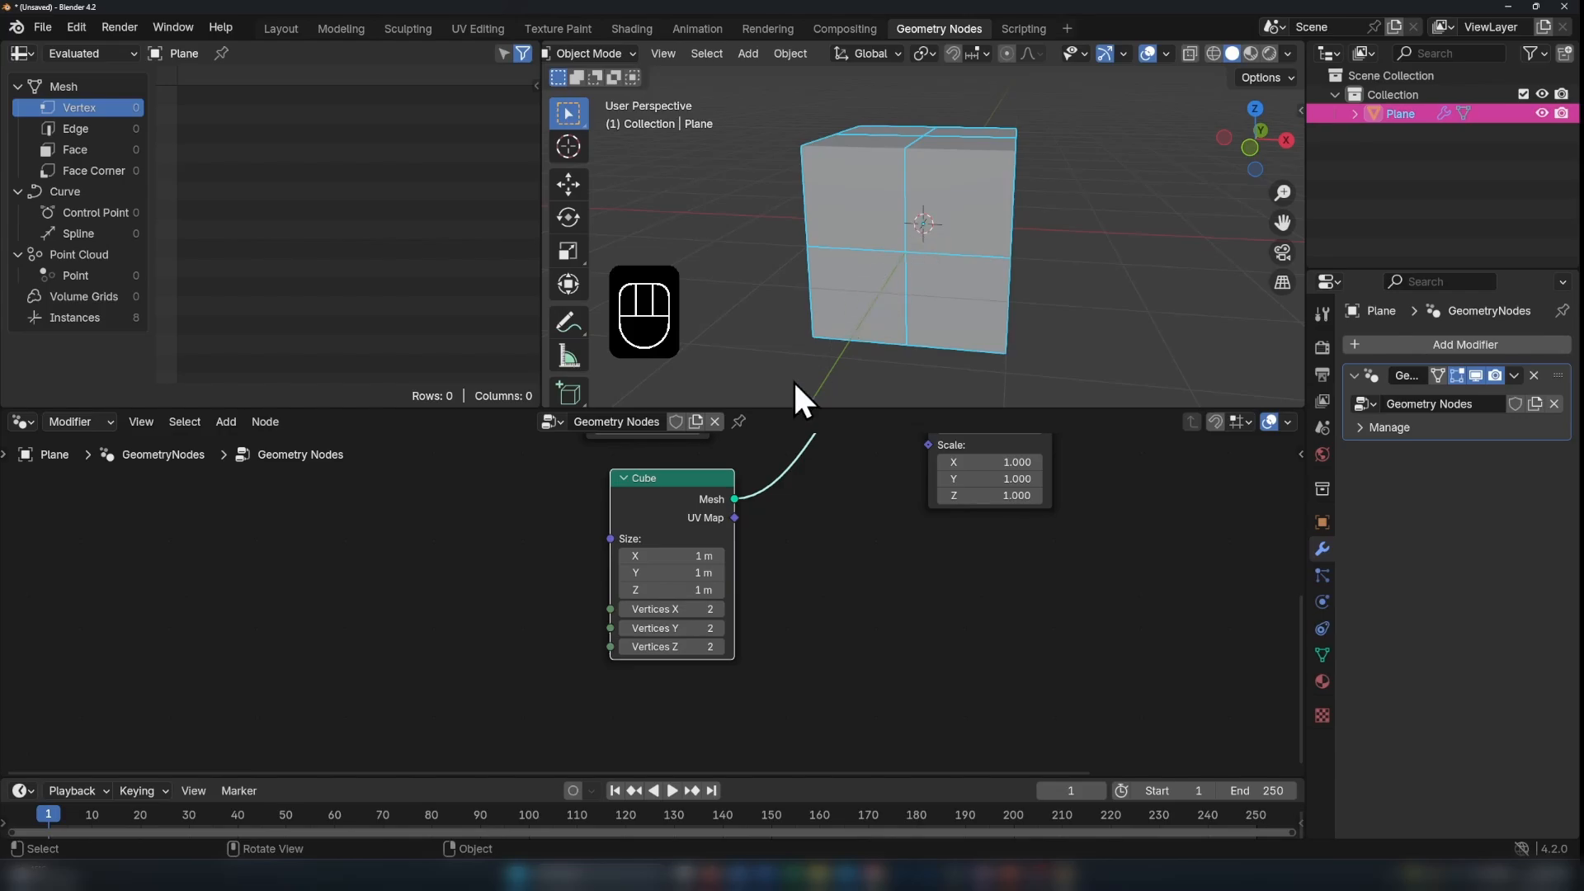
middle_drag(749, 560, 767, 541)
scroll(722, 516, up, 2)
drag(722, 513, 648, 545)
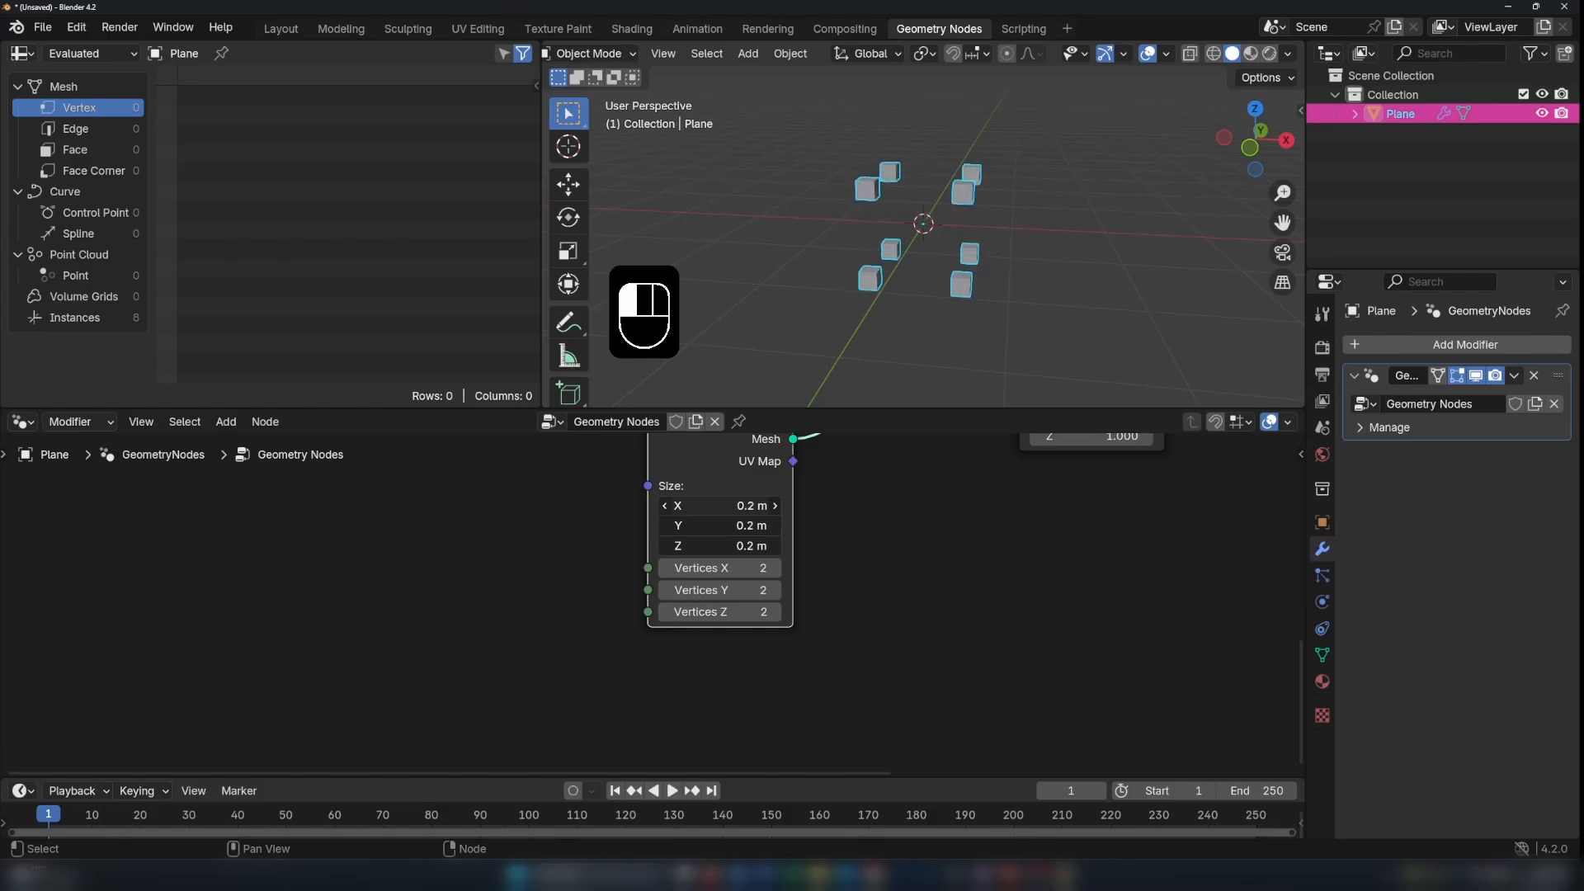
scroll(858, 503, down, 2)
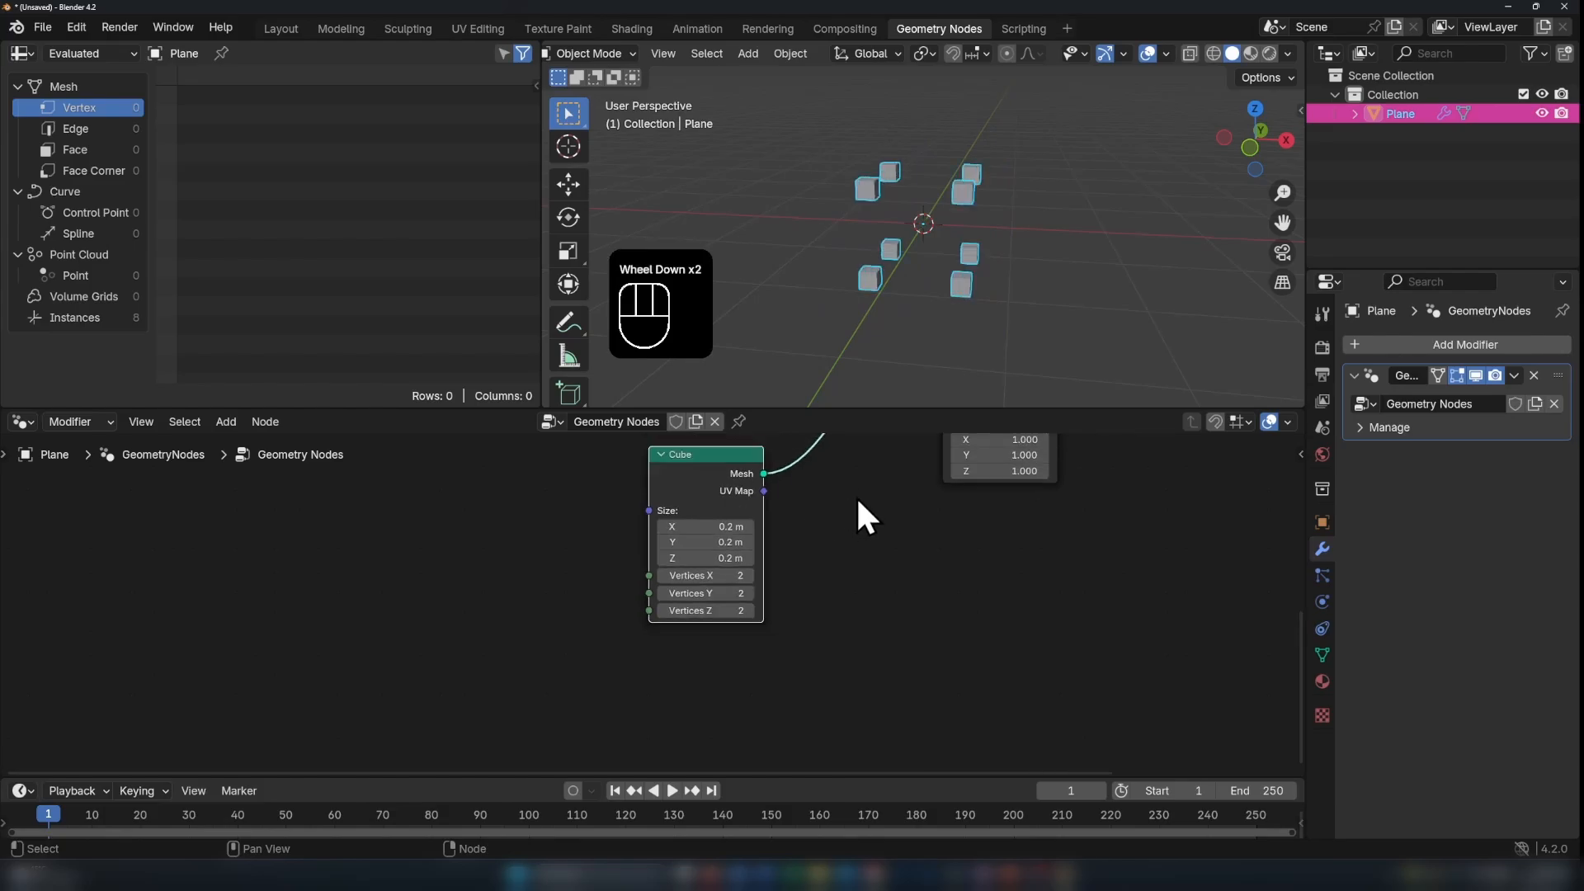
Step: Set Vertices X, Y and Z of the original 1 m Cube node to 6
middle_drag(858, 507, 882, 606)
scroll(825, 537, up, 1)
middle_drag(814, 511, 833, 557)
scroll(829, 561, up, 2)
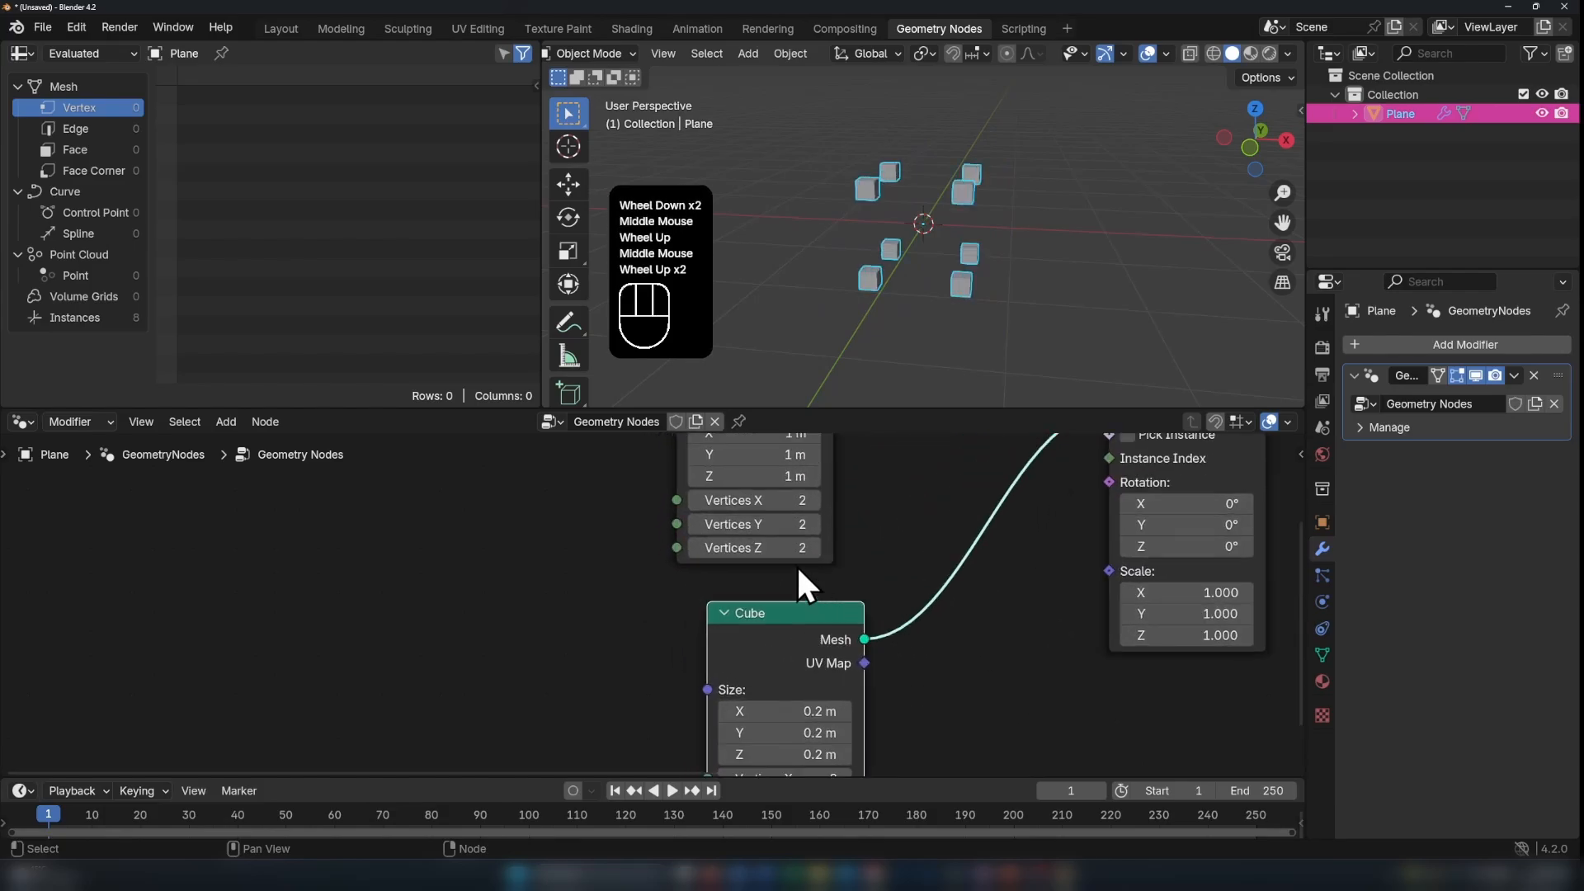
drag(749, 499, 792, 548)
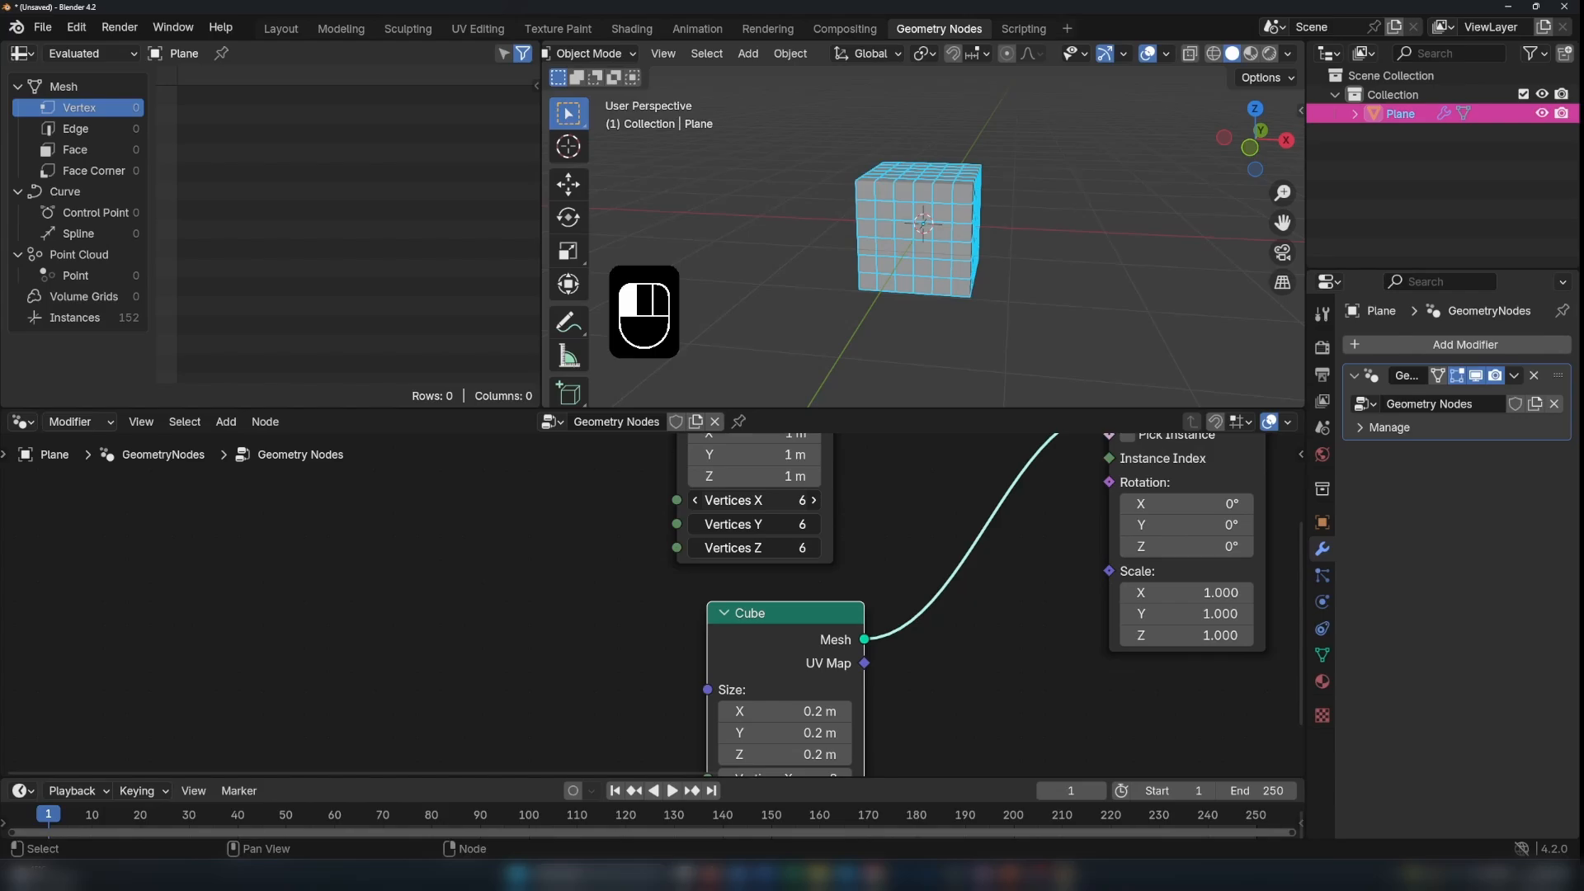
scroll(992, 299, up, 3)
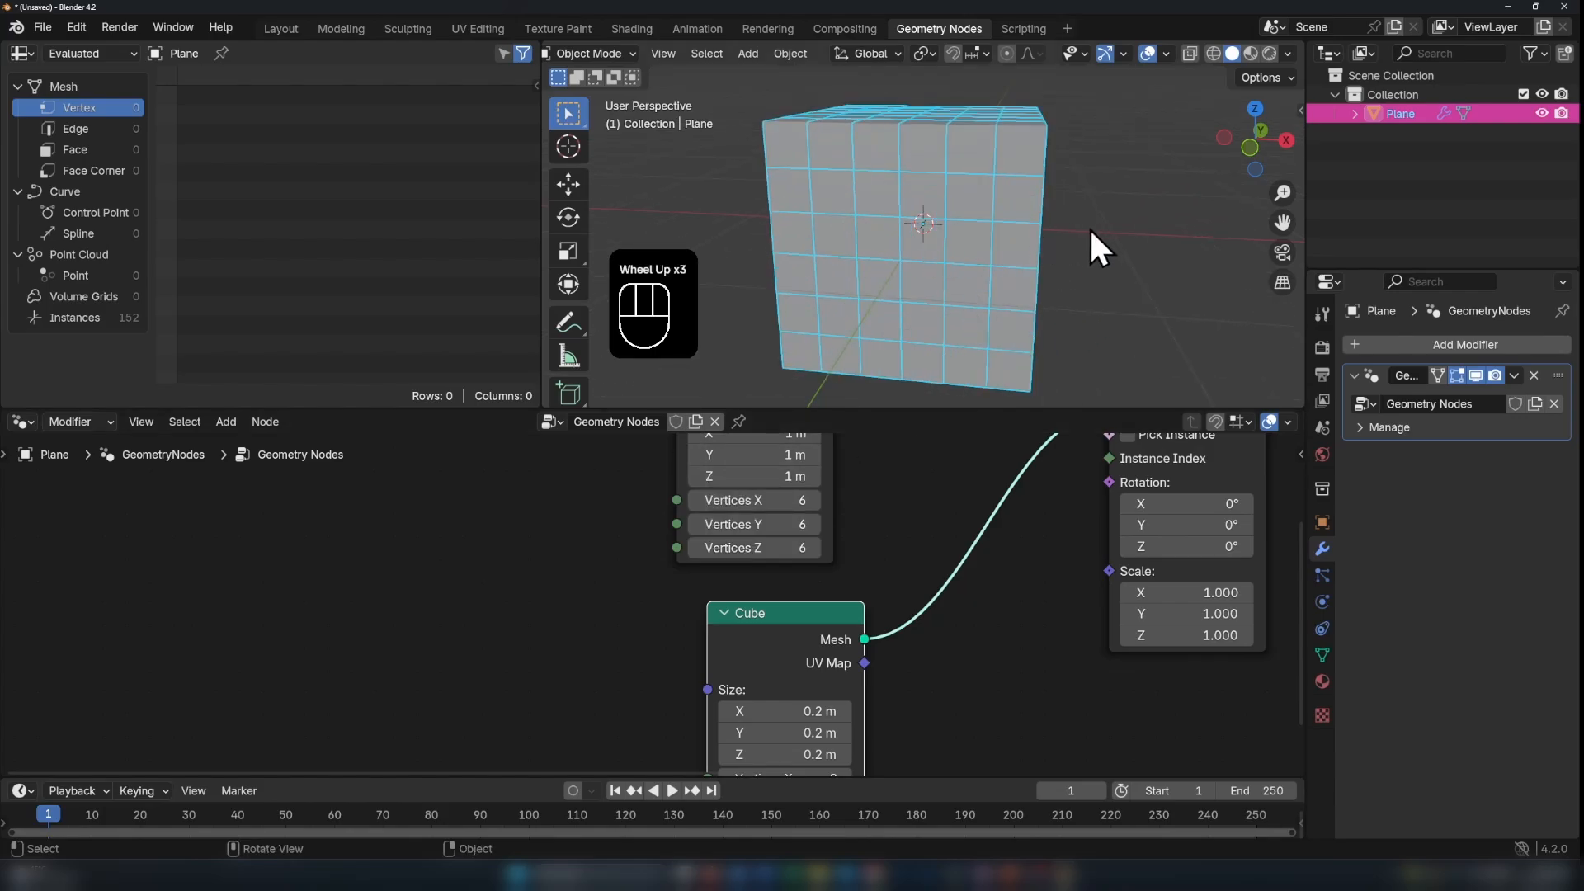
Step: Deselect the plane object and examine the cube built from instances and the node setup behind it
click(1155, 238)
middle_drag(999, 250, 911, 263)
scroll(905, 262, down, 1)
scroll(924, 268, up, 1)
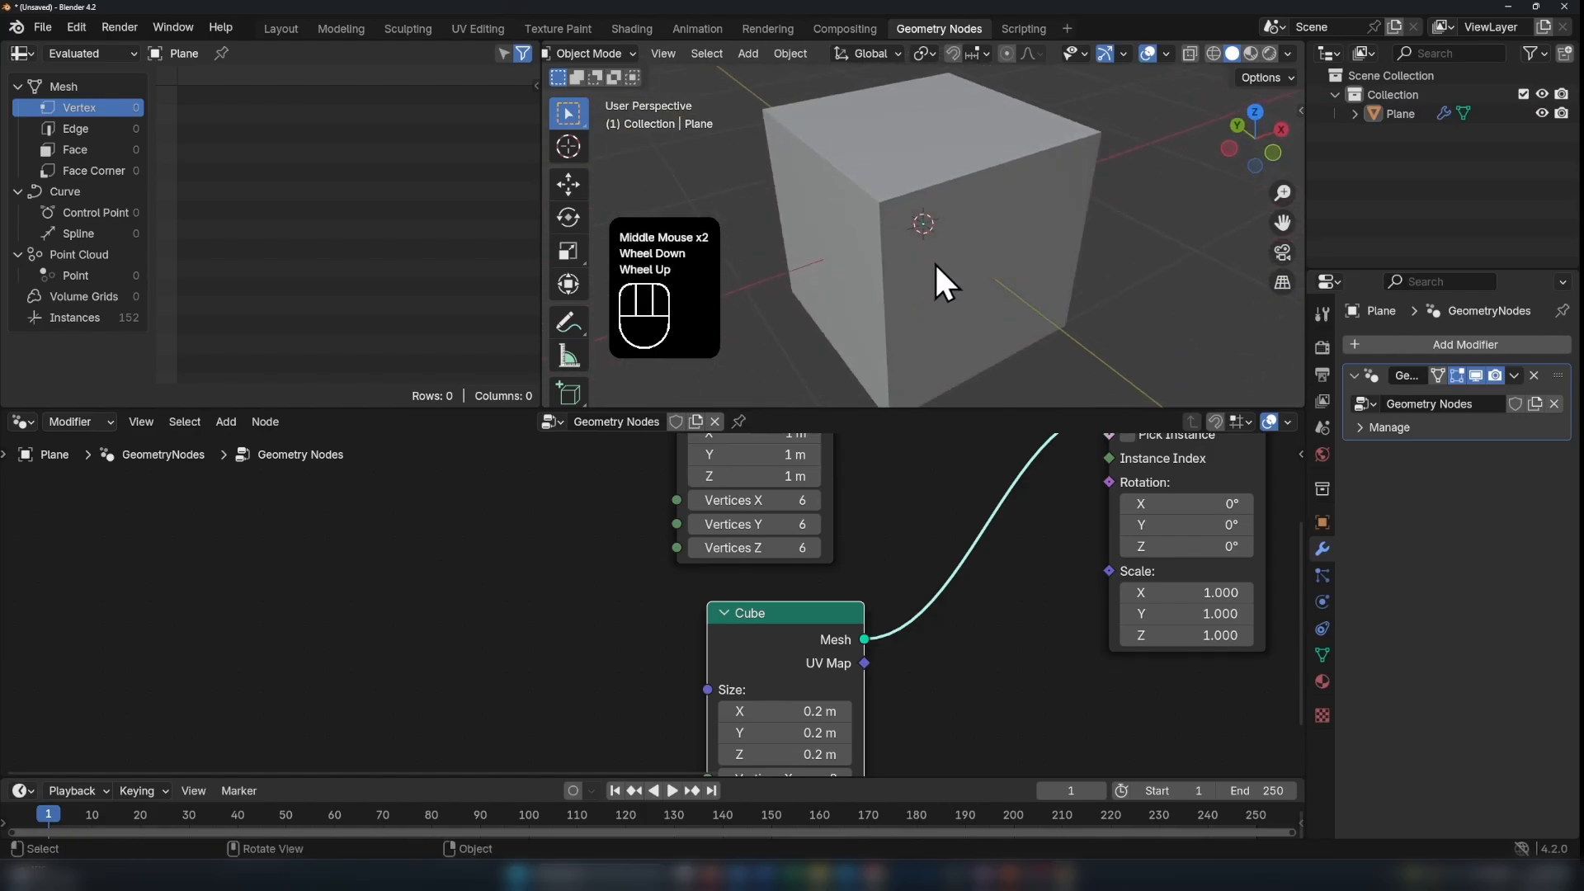
scroll(881, 507, down, 1)
scroll(702, 591, up, 2)
middle_drag(870, 505, 659, 552)
scroll(702, 591, down, 1)
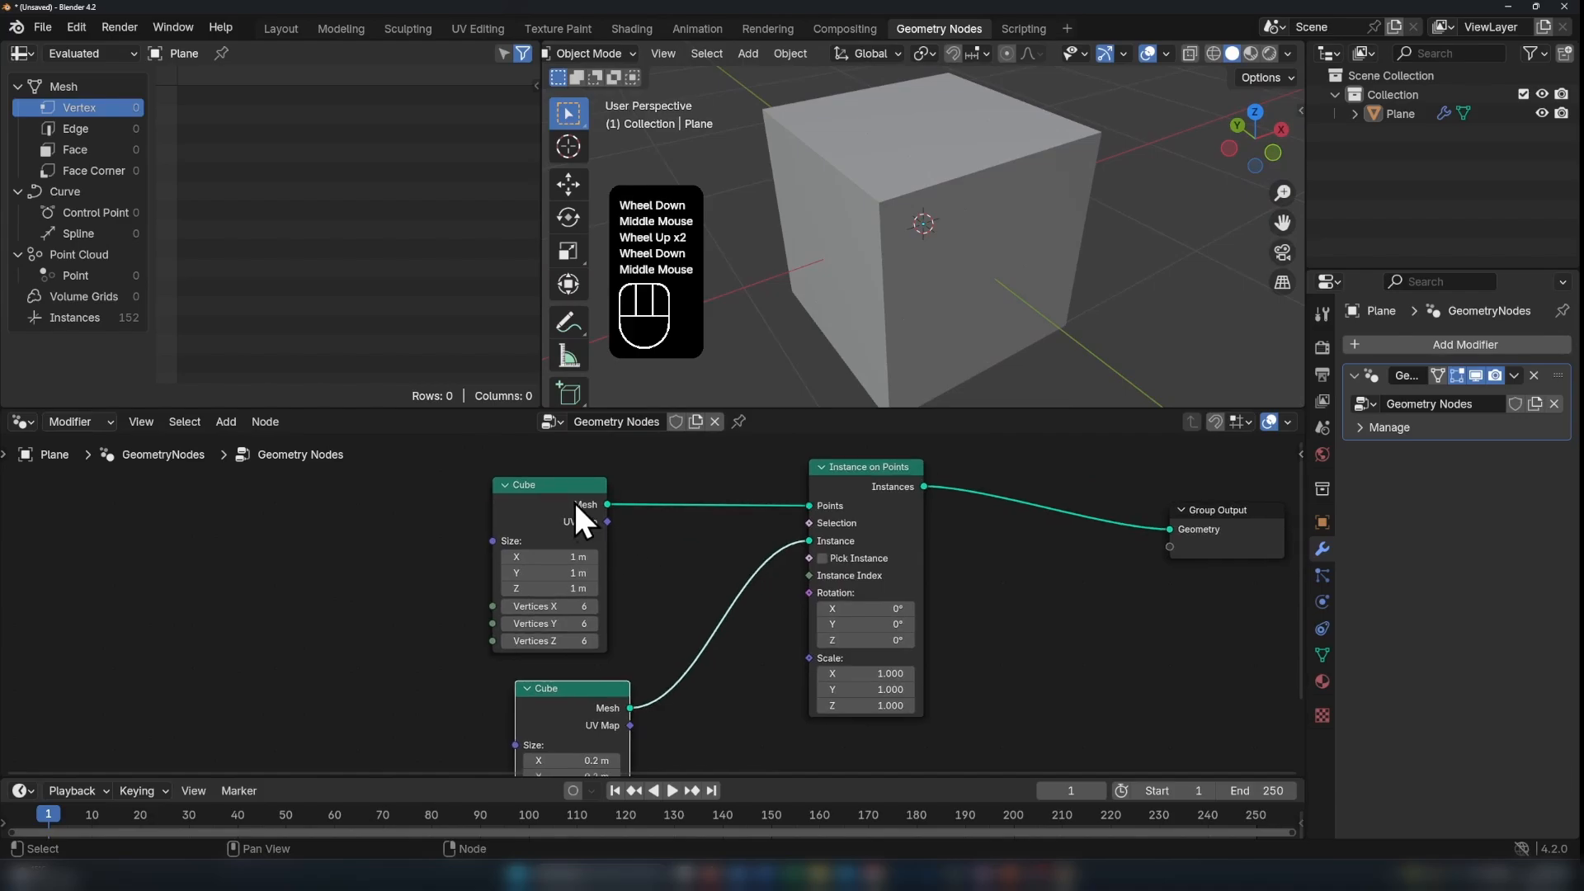
middle_drag(770, 573, 749, 563)
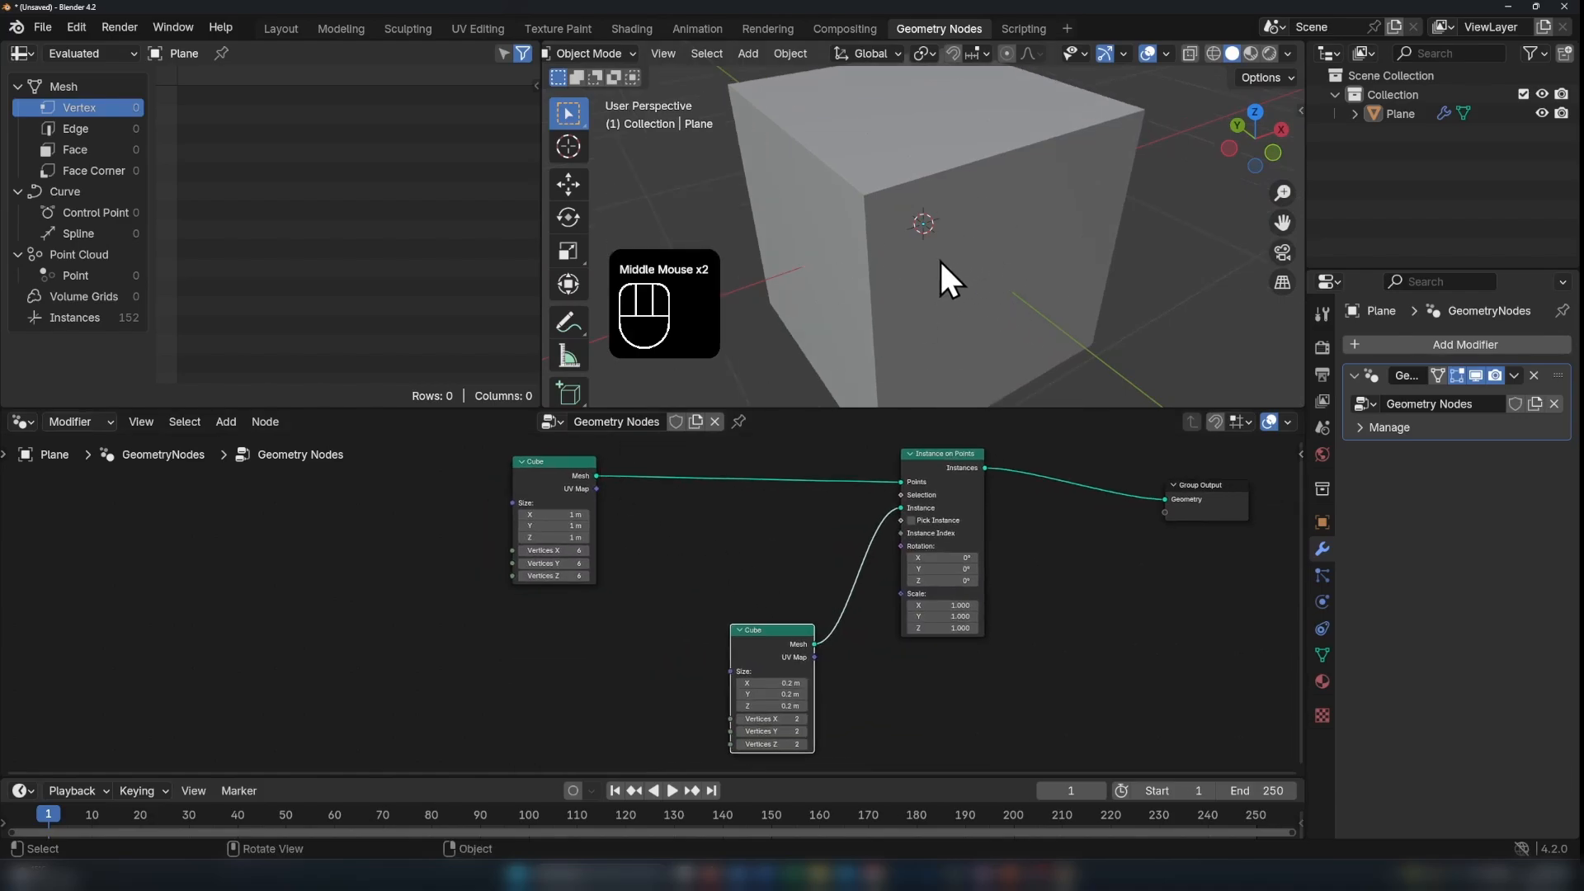
scroll(942, 258, up, 1)
scroll(945, 259, down, 1)
middle_drag(946, 260, 907, 228)
scroll(718, 545, down, 2)
Step: Insert a Delete Geometry node on the link between the 1 m Cube and Instance on Points
shift+middle_drag(717, 544, 745, 565)
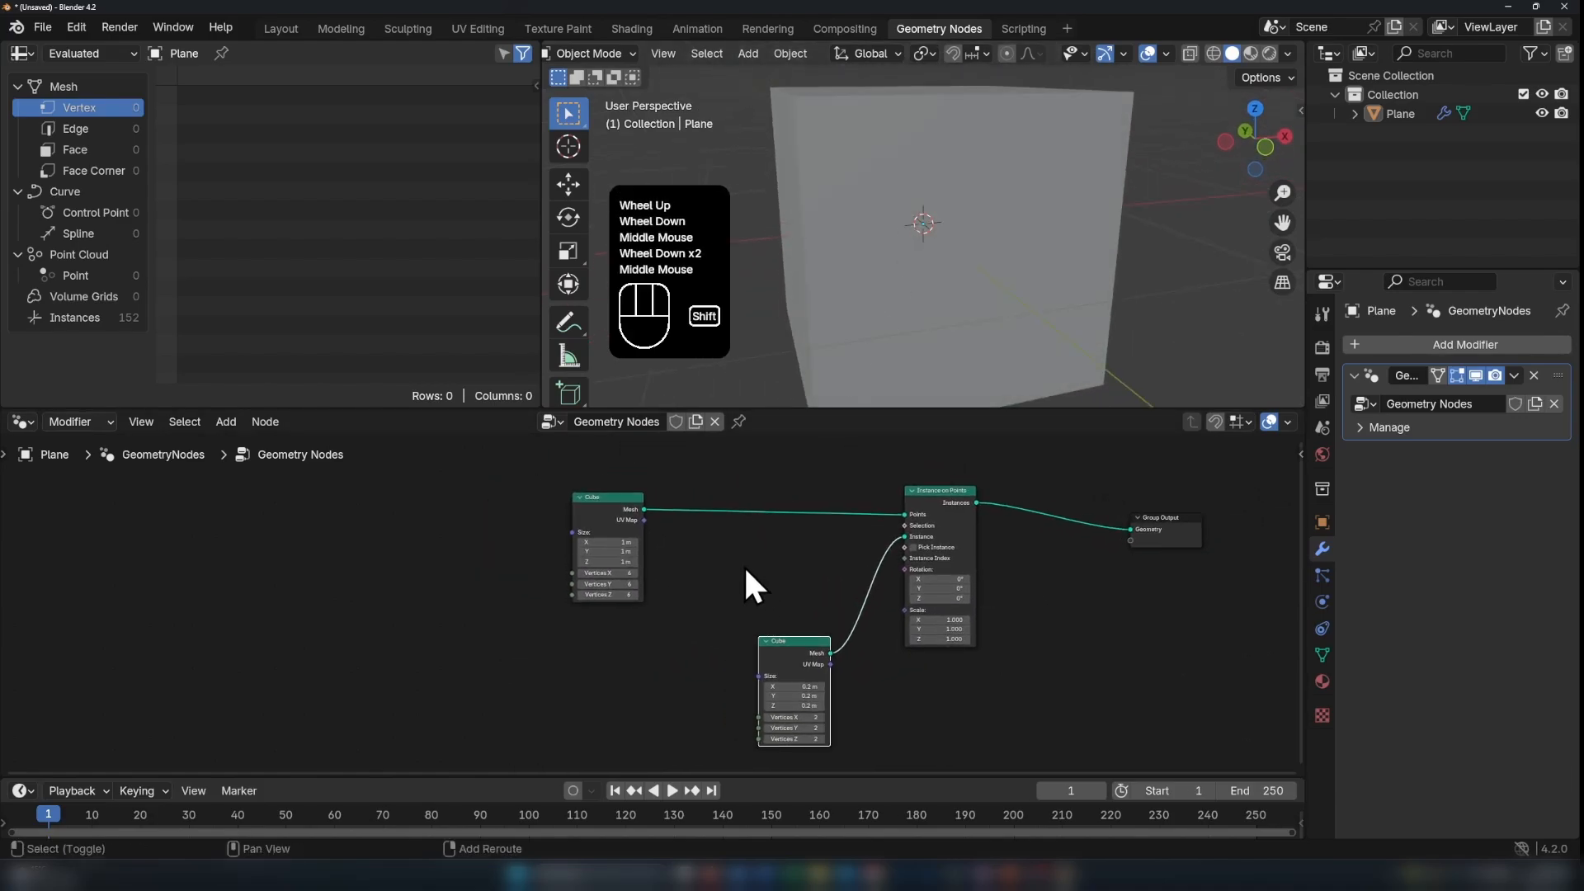
key(shift+a)
text(D)
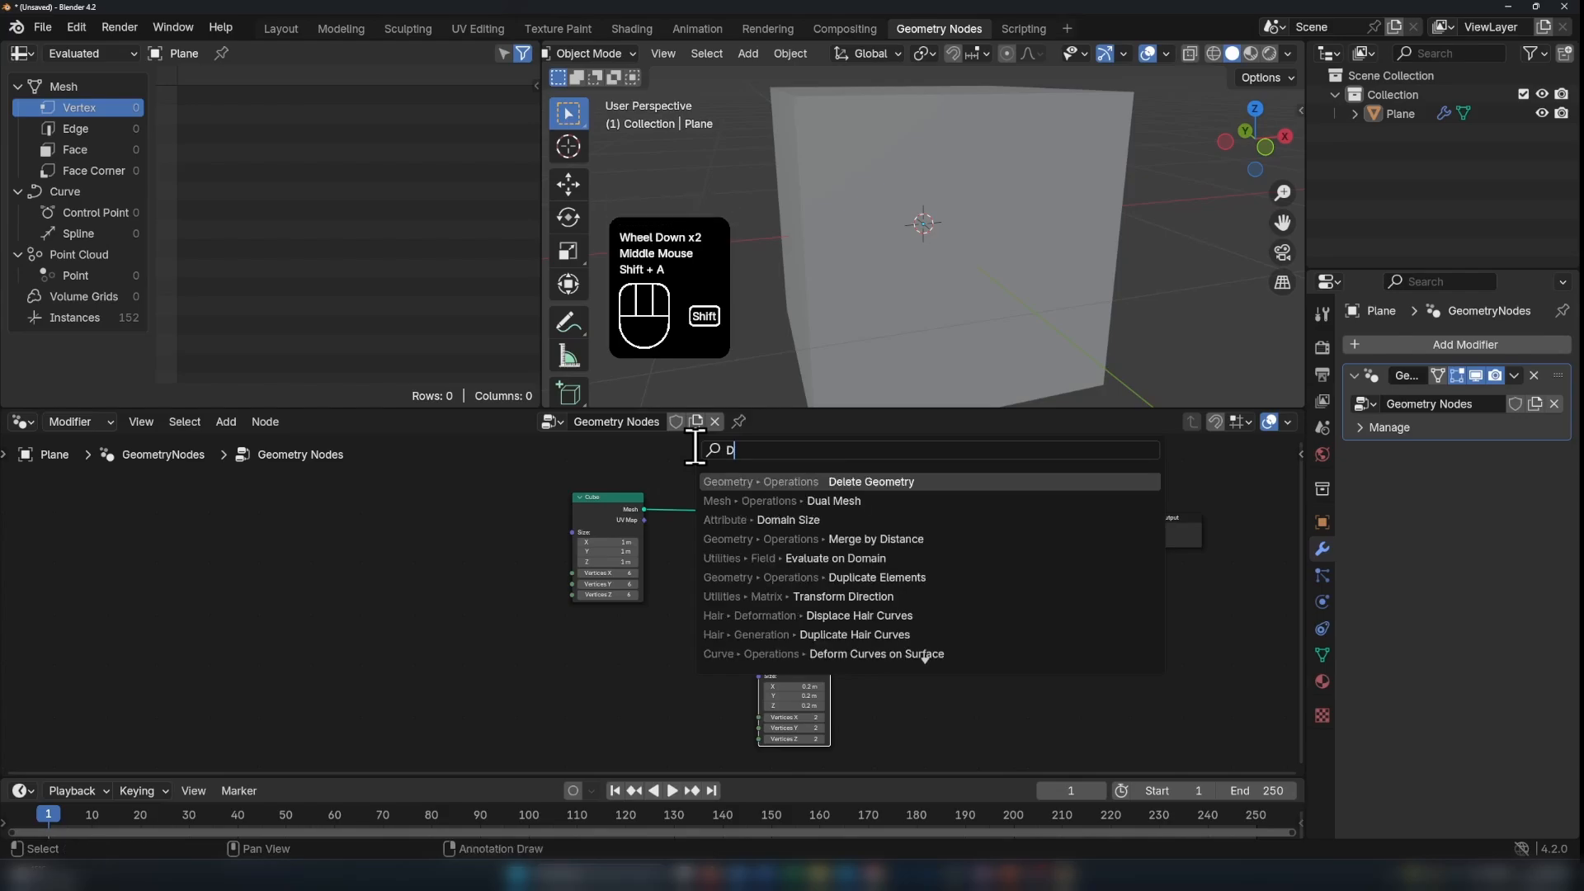
text(elet)
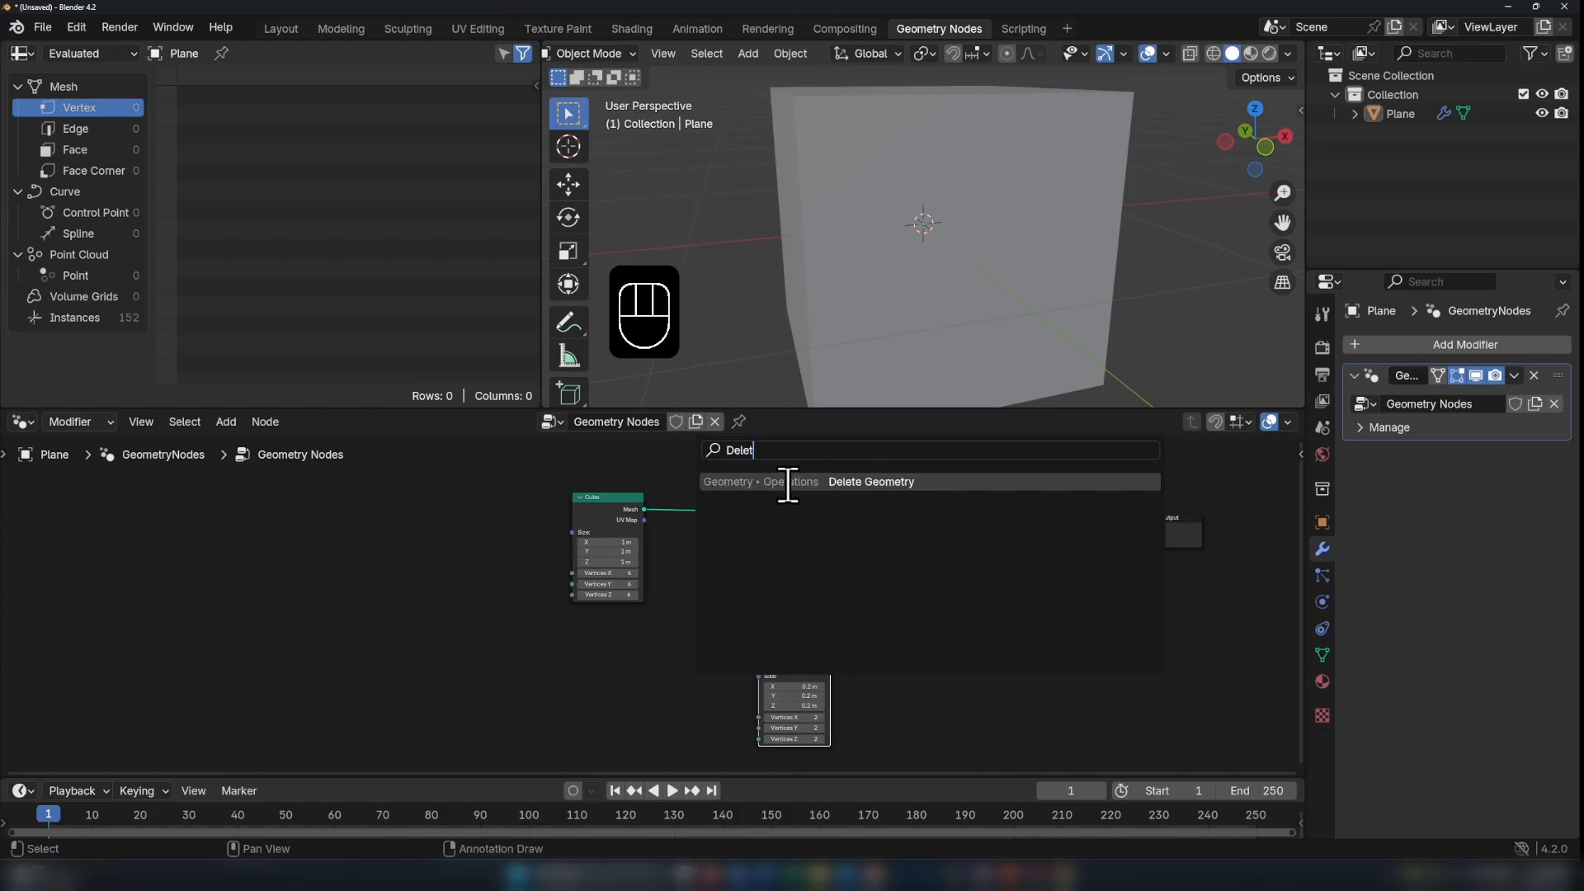
click(788, 482)
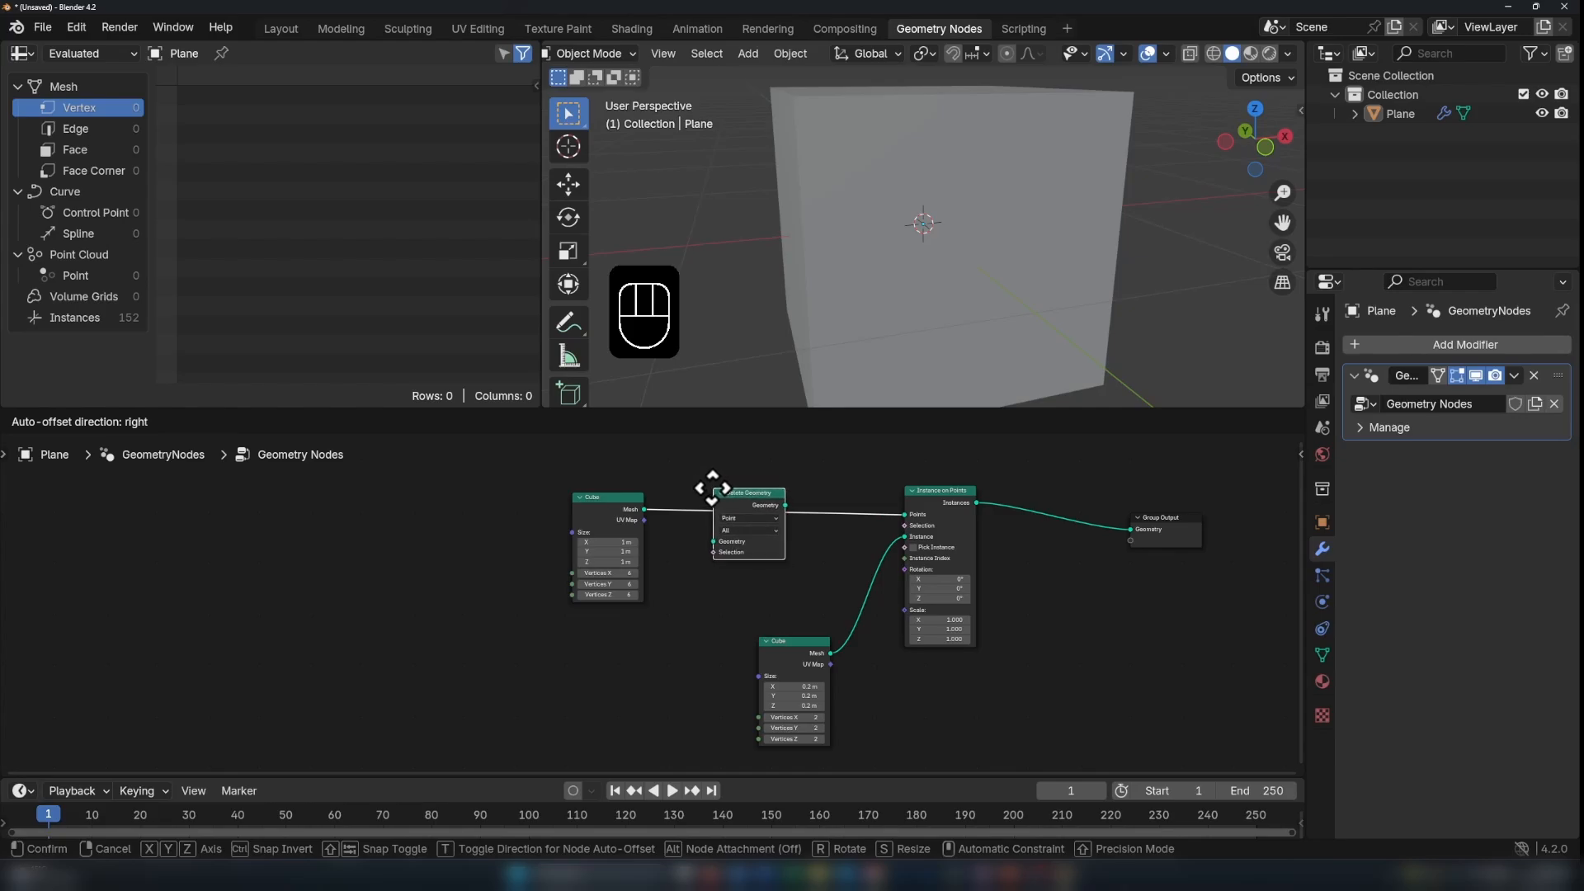
click(712, 487)
Step: Move the 1 m Cube node farther away from the Delete Geometry node to make room
scroll(753, 652, up, 3)
middle_drag(753, 655, 767, 602)
drag(610, 502, 449, 479)
scroll(703, 600, down, 1)
mouse_move(703, 601)
middle_down()
mouse_move(718, 549)
mouse_move(742, 566)
mouse_move(722, 623)
middle_up()
scroll(850, 281, down, 3)
middle_drag(890, 293, 953, 313)
scroll(742, 627, up, 3)
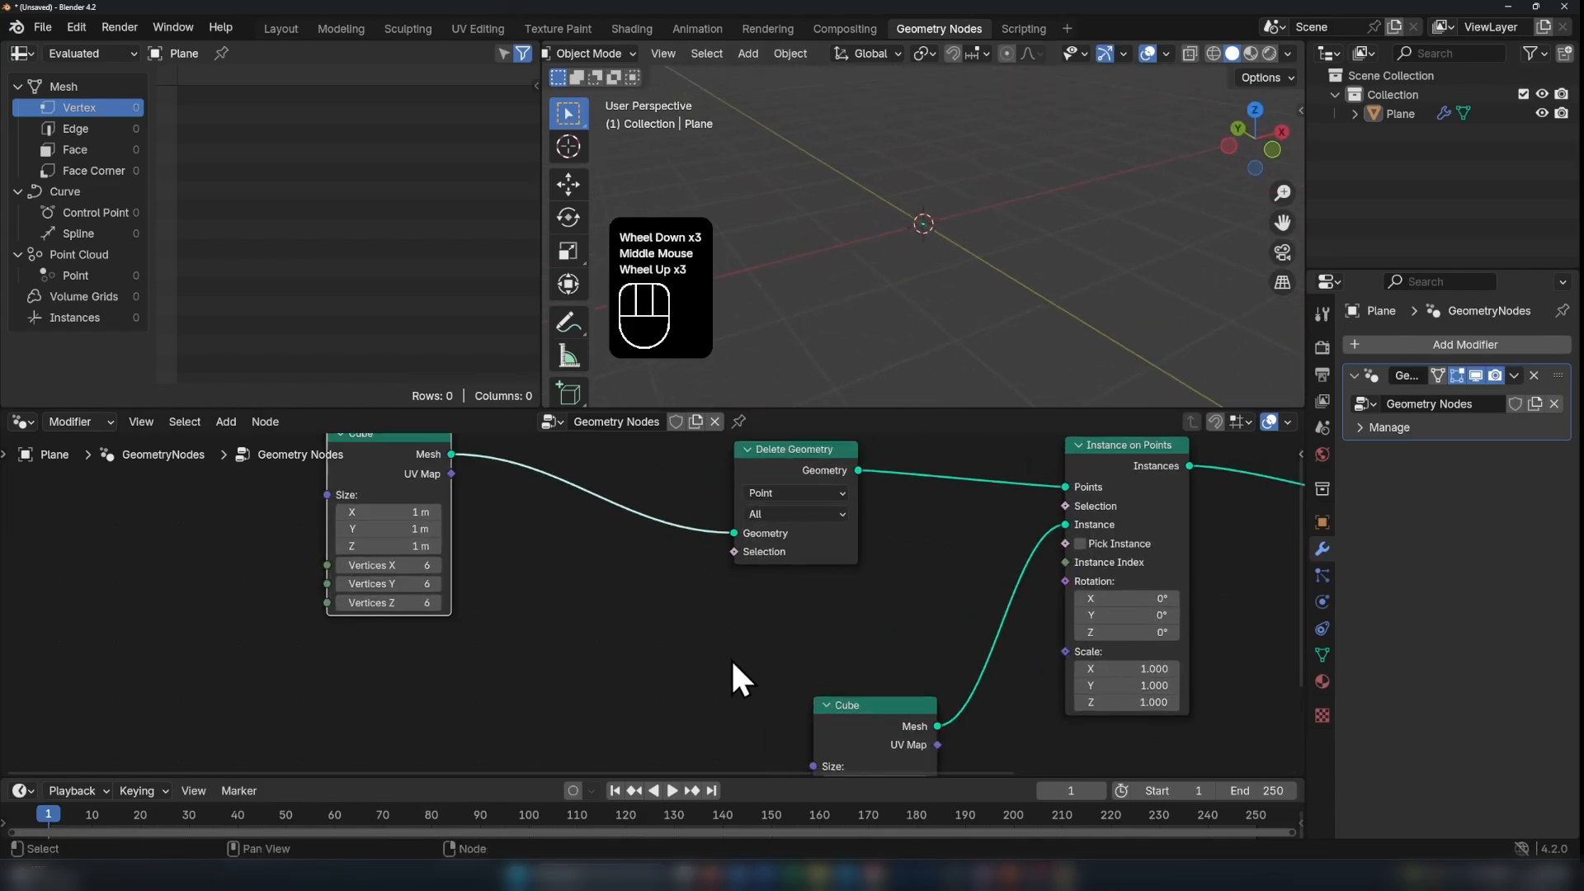
middle_drag(733, 664, 792, 612)
scroll(749, 602, down, 1)
scroll(800, 531, up, 2)
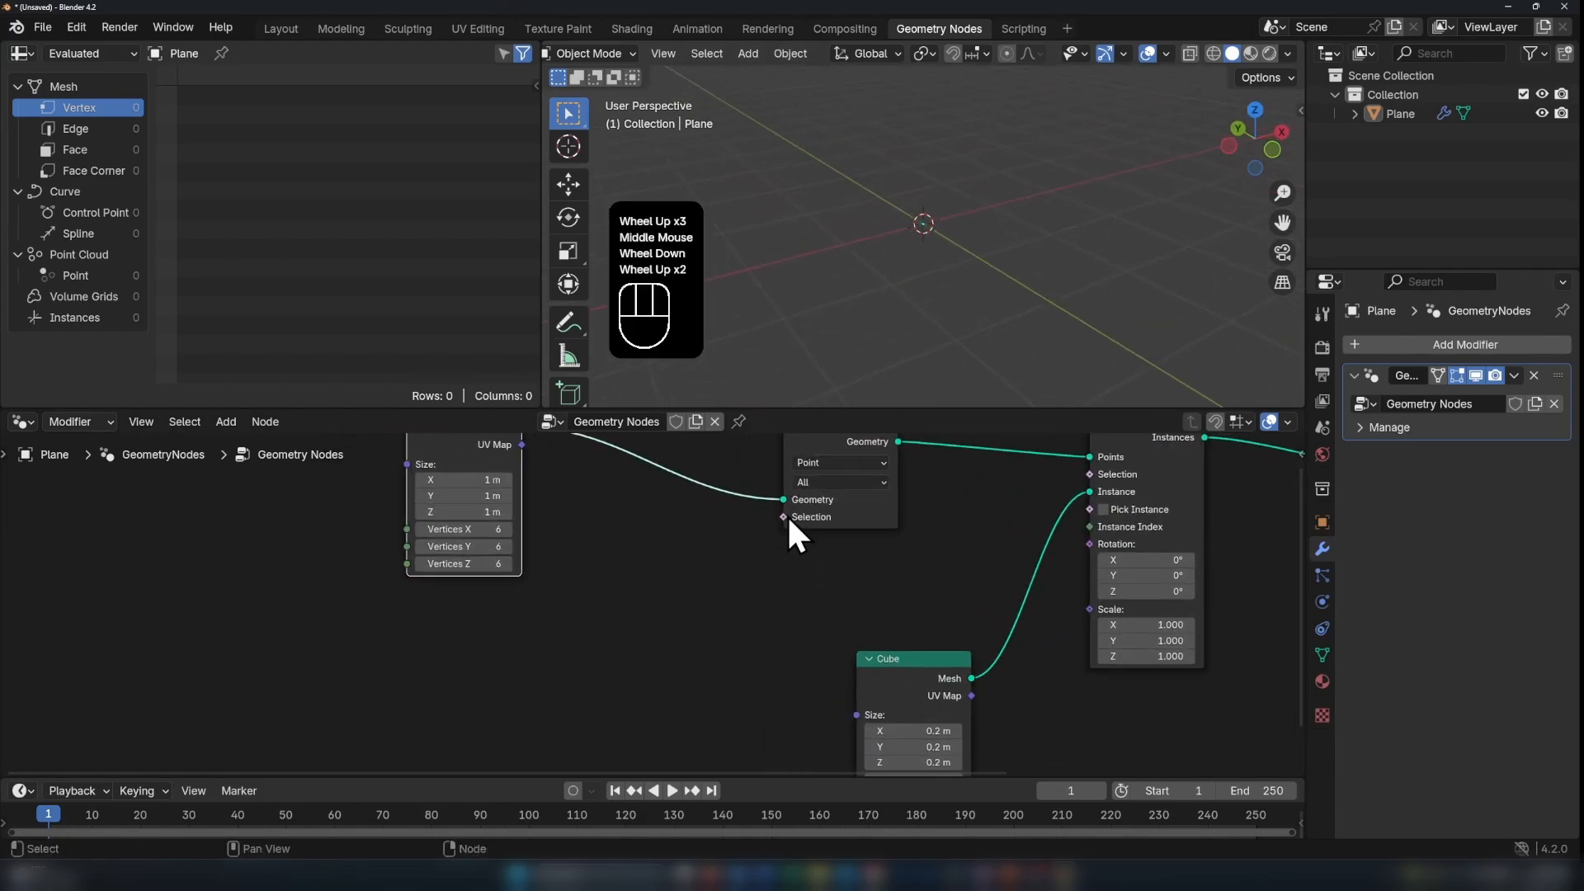
drag(785, 515, 751, 535)
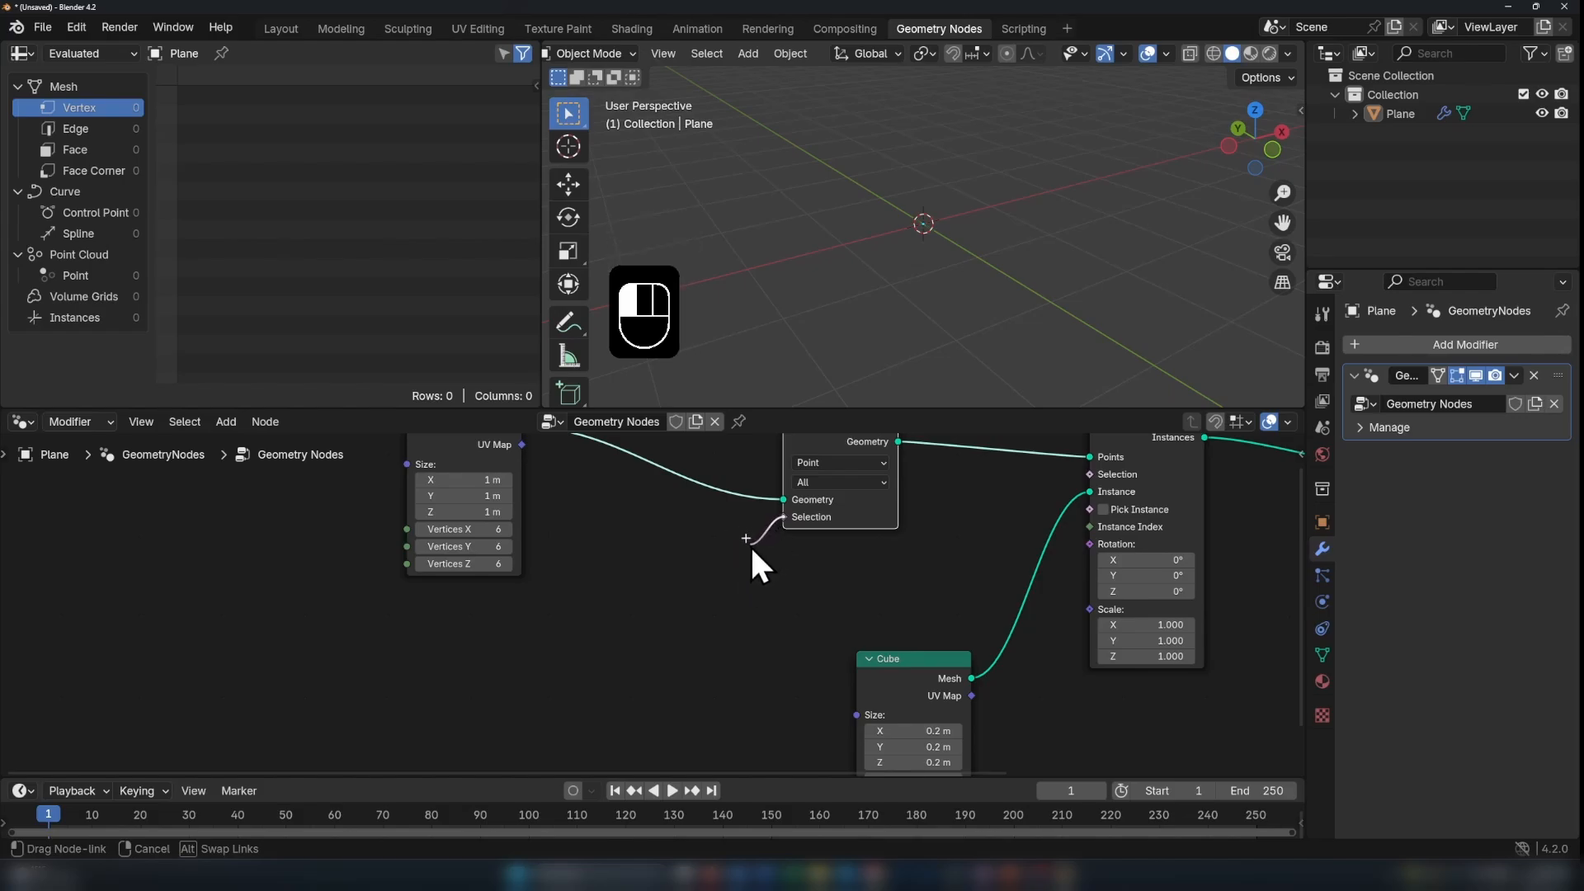
drag(750, 544, 750, 544)
Step: Add a Noise Texture node and connect its Fac output to the Selection input of Delete Geometry
scroll(749, 611, down, 1)
middle_drag(749, 611, 700, 597)
key(shift+a)
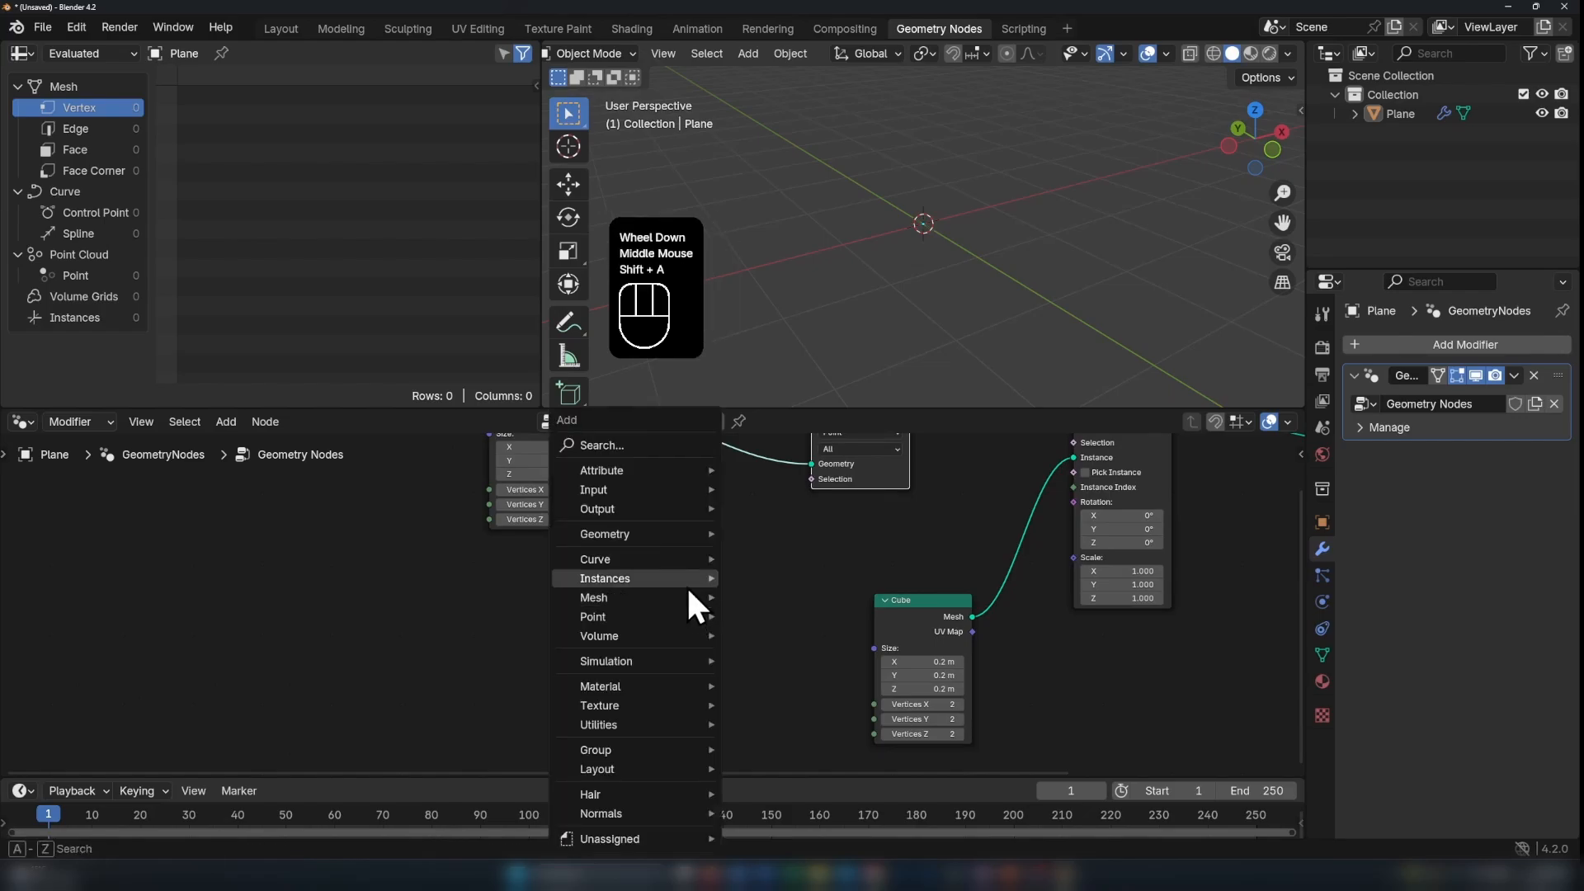
click(639, 444)
text(Noise)
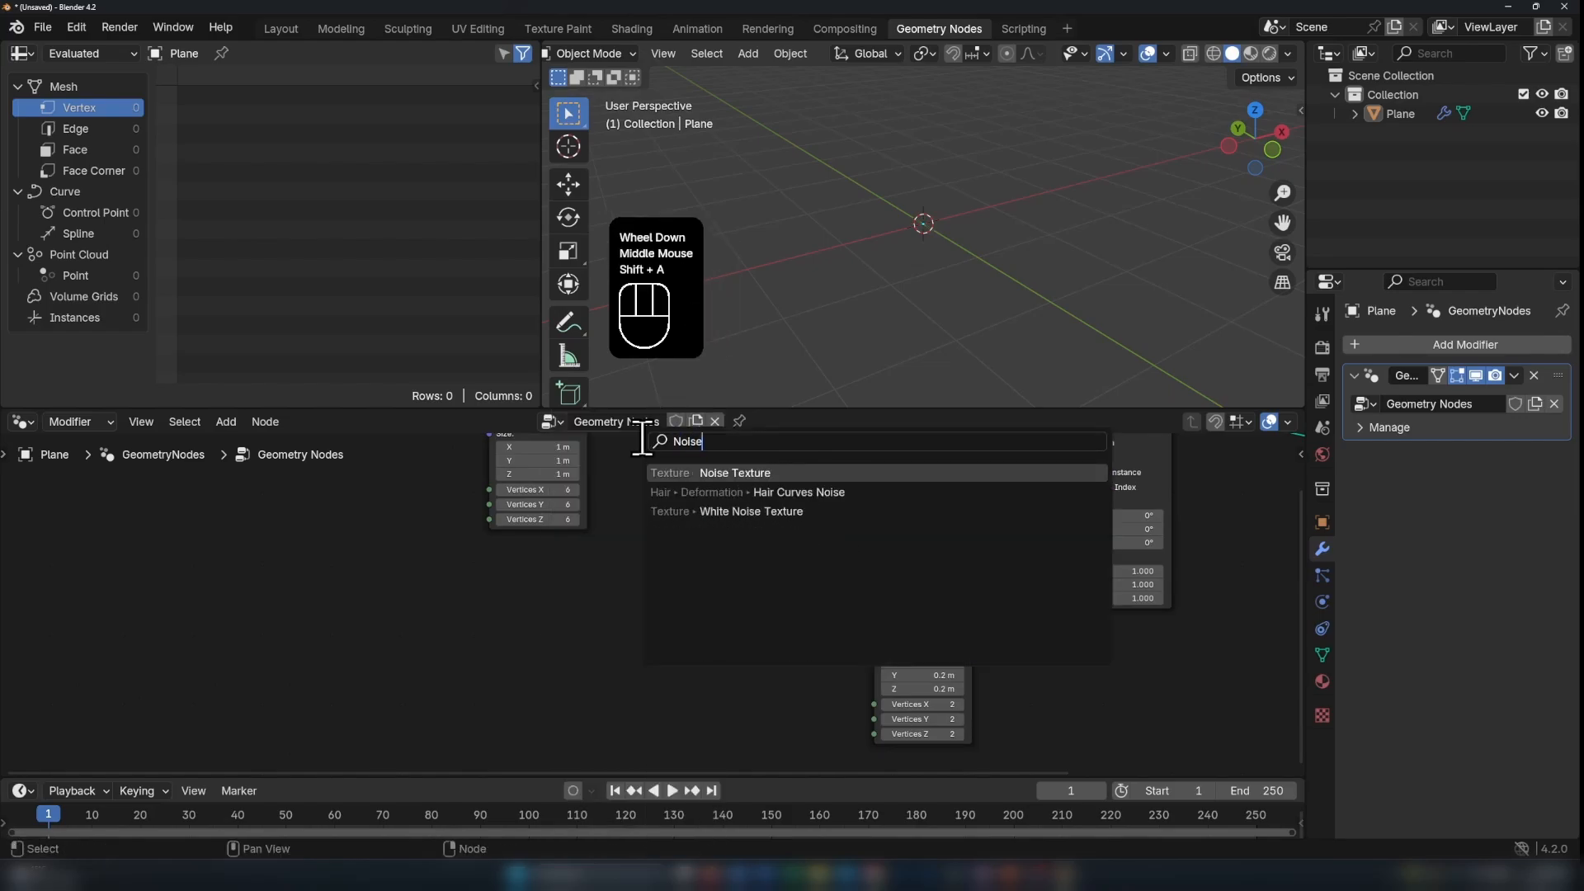
click(708, 472)
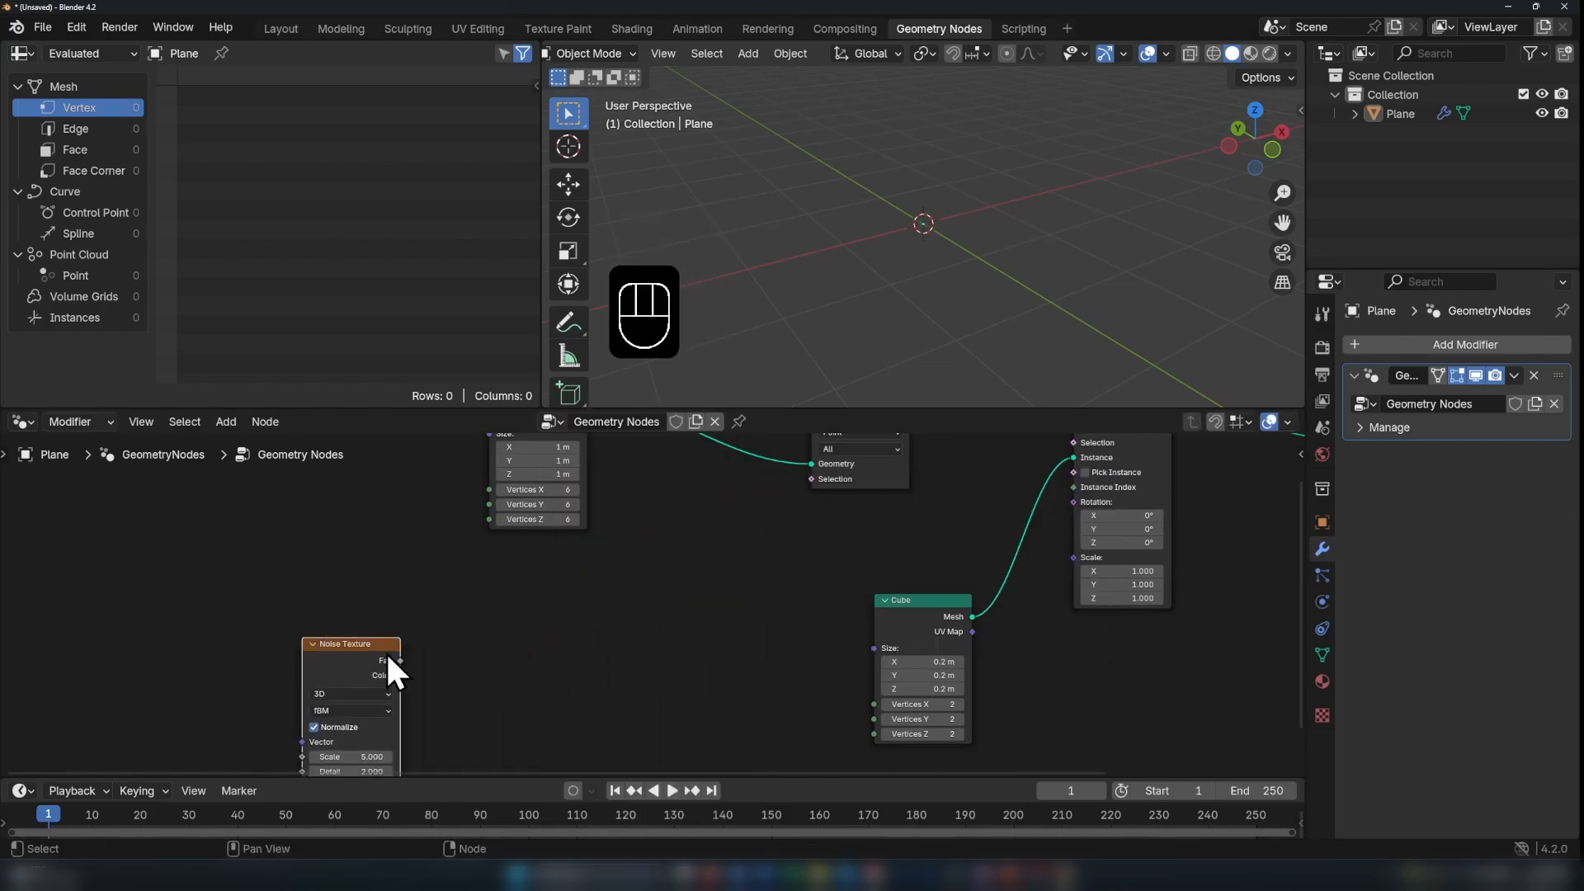
drag(401, 660, 812, 481)
scroll(759, 502, down, 1)
scroll(759, 502, up, 1)
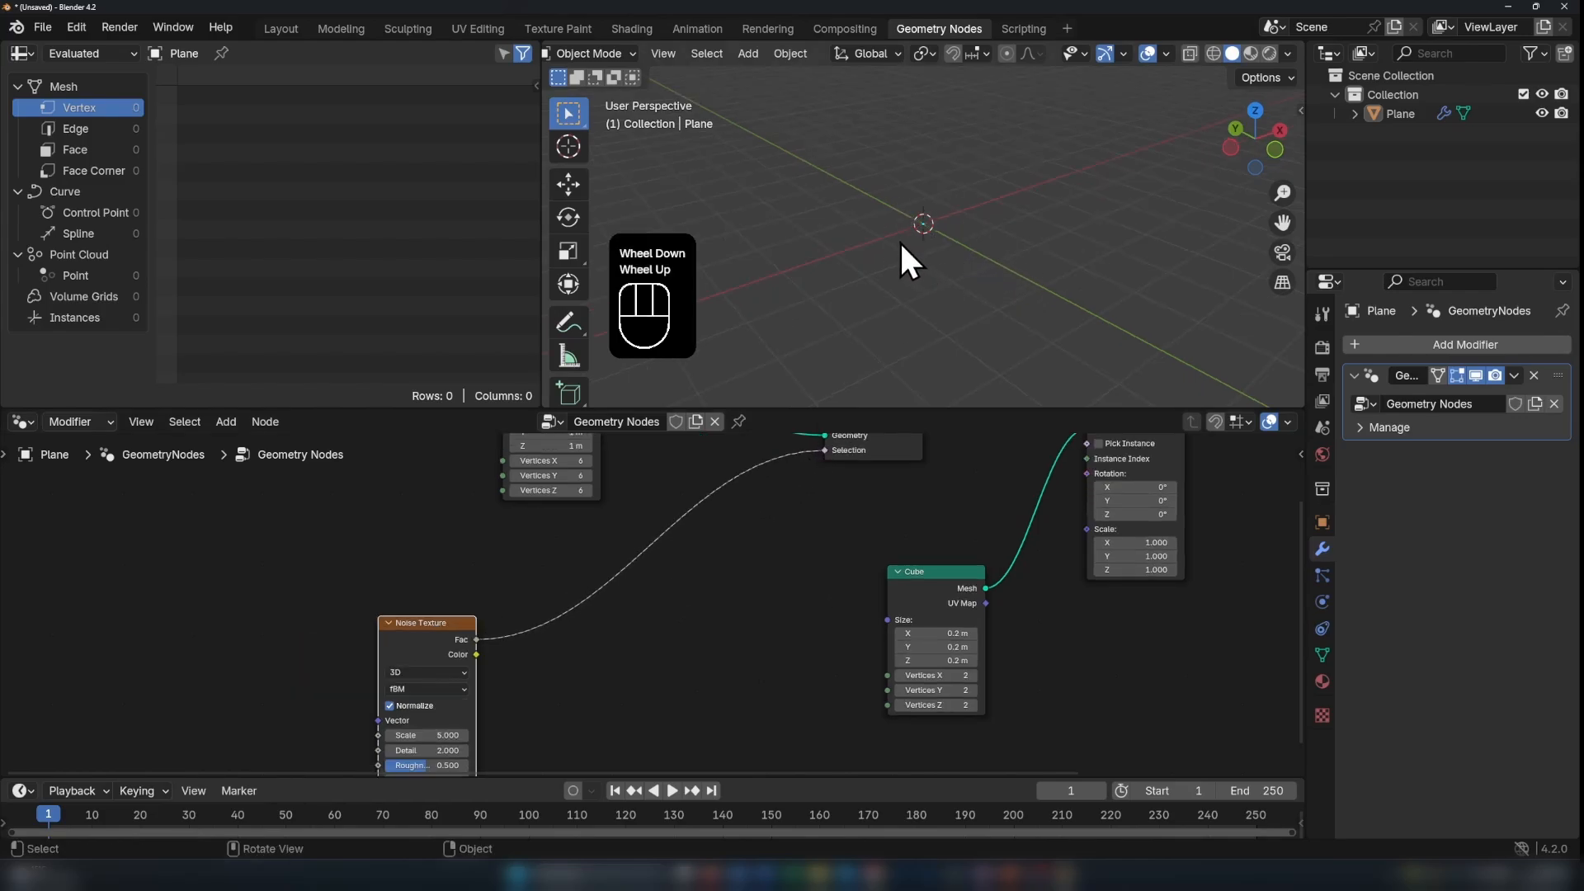
Step: Insert a Color Ramp node on the link between Noise Texture and the Delete Geometry selection
key(shift+a)
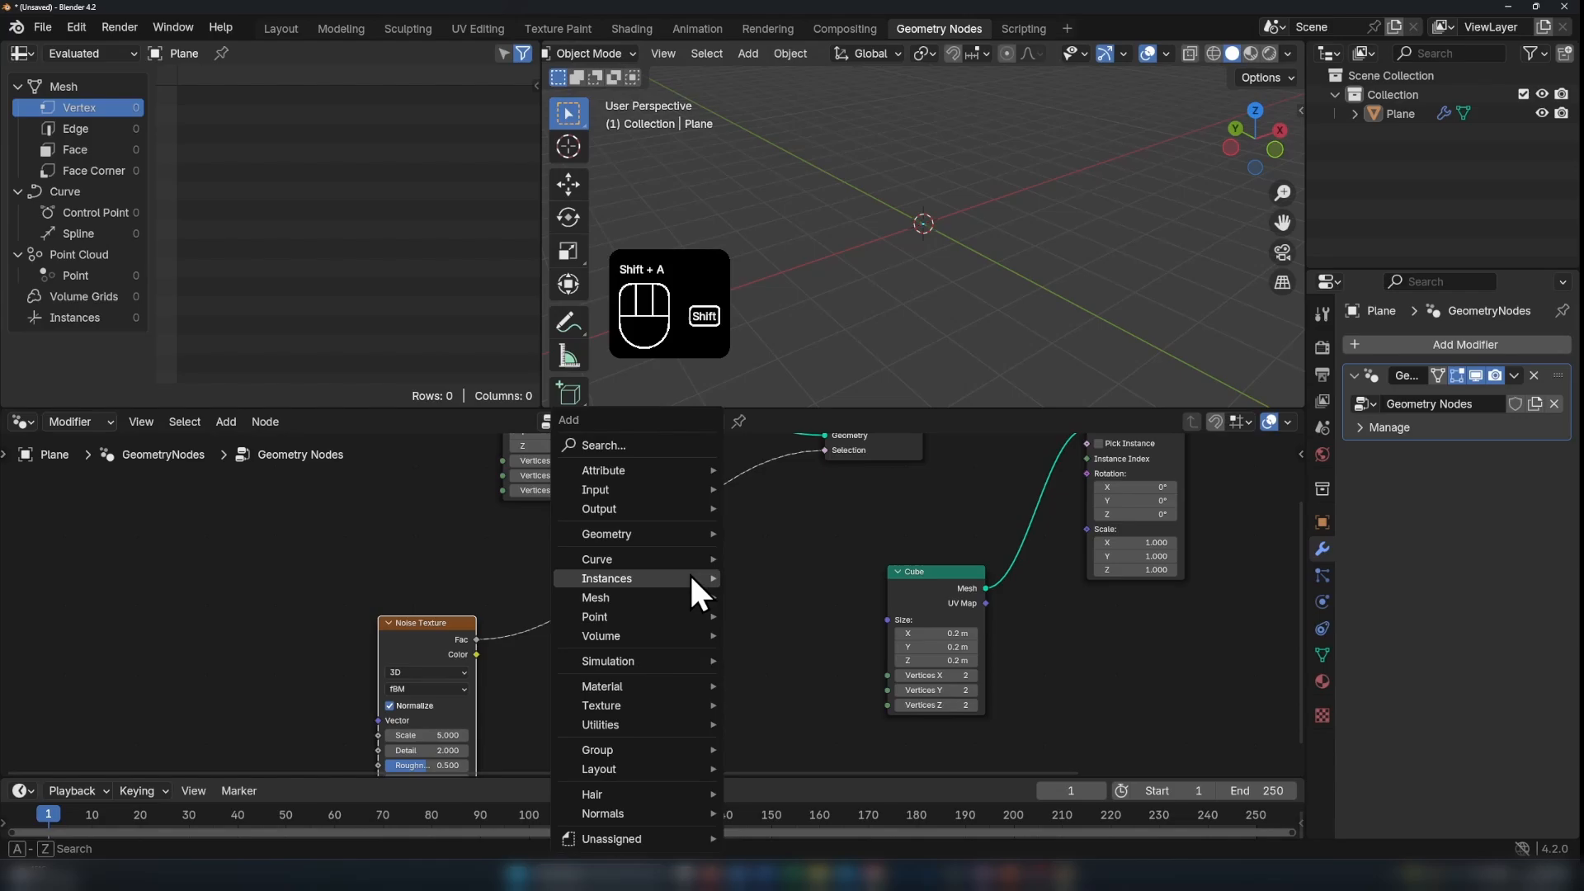
click(636, 446)
text(color)
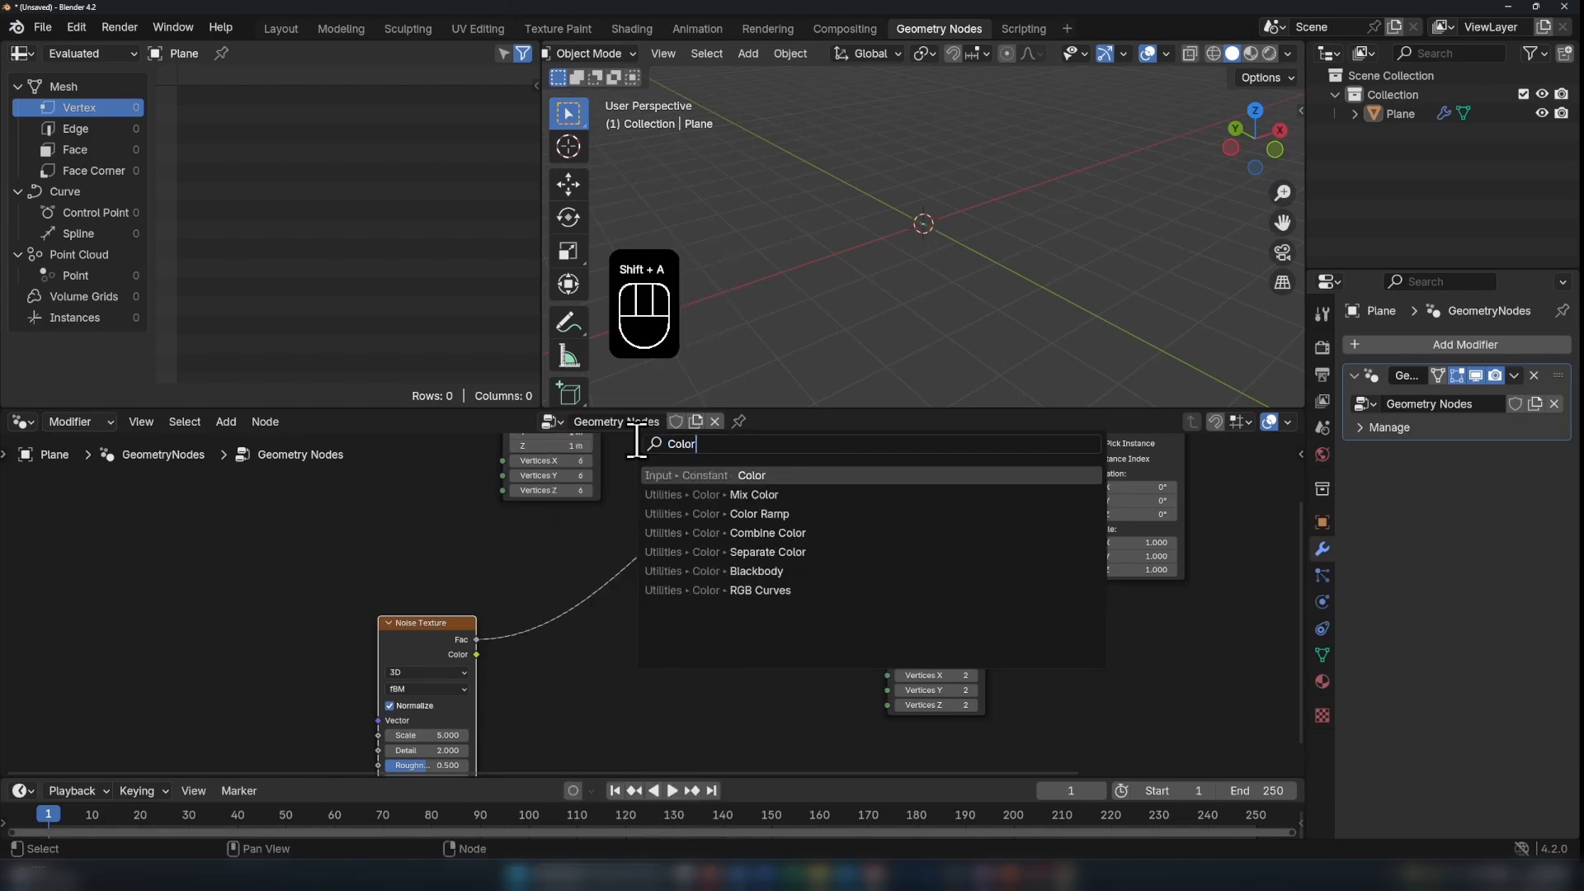
click(831, 517)
click(591, 502)
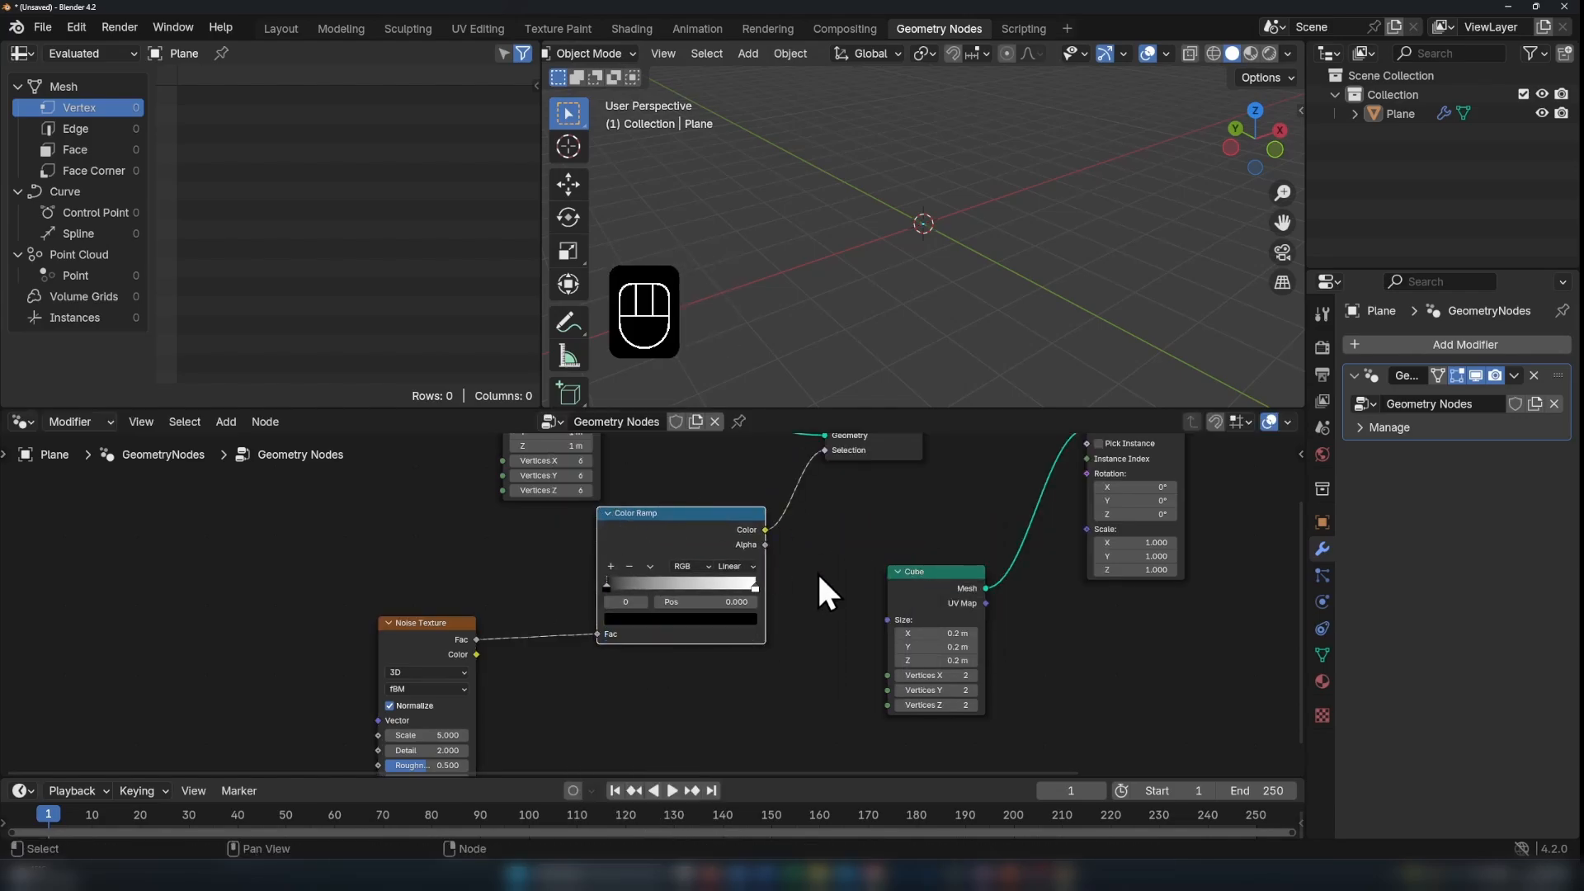
Step: Move the black stop of the Color Ramp to position 0.293
scroll(817, 571, up, 2)
middle_drag(774, 637, 747, 649)
drag(562, 594, 617, 621)
scroll(899, 221, up, 5)
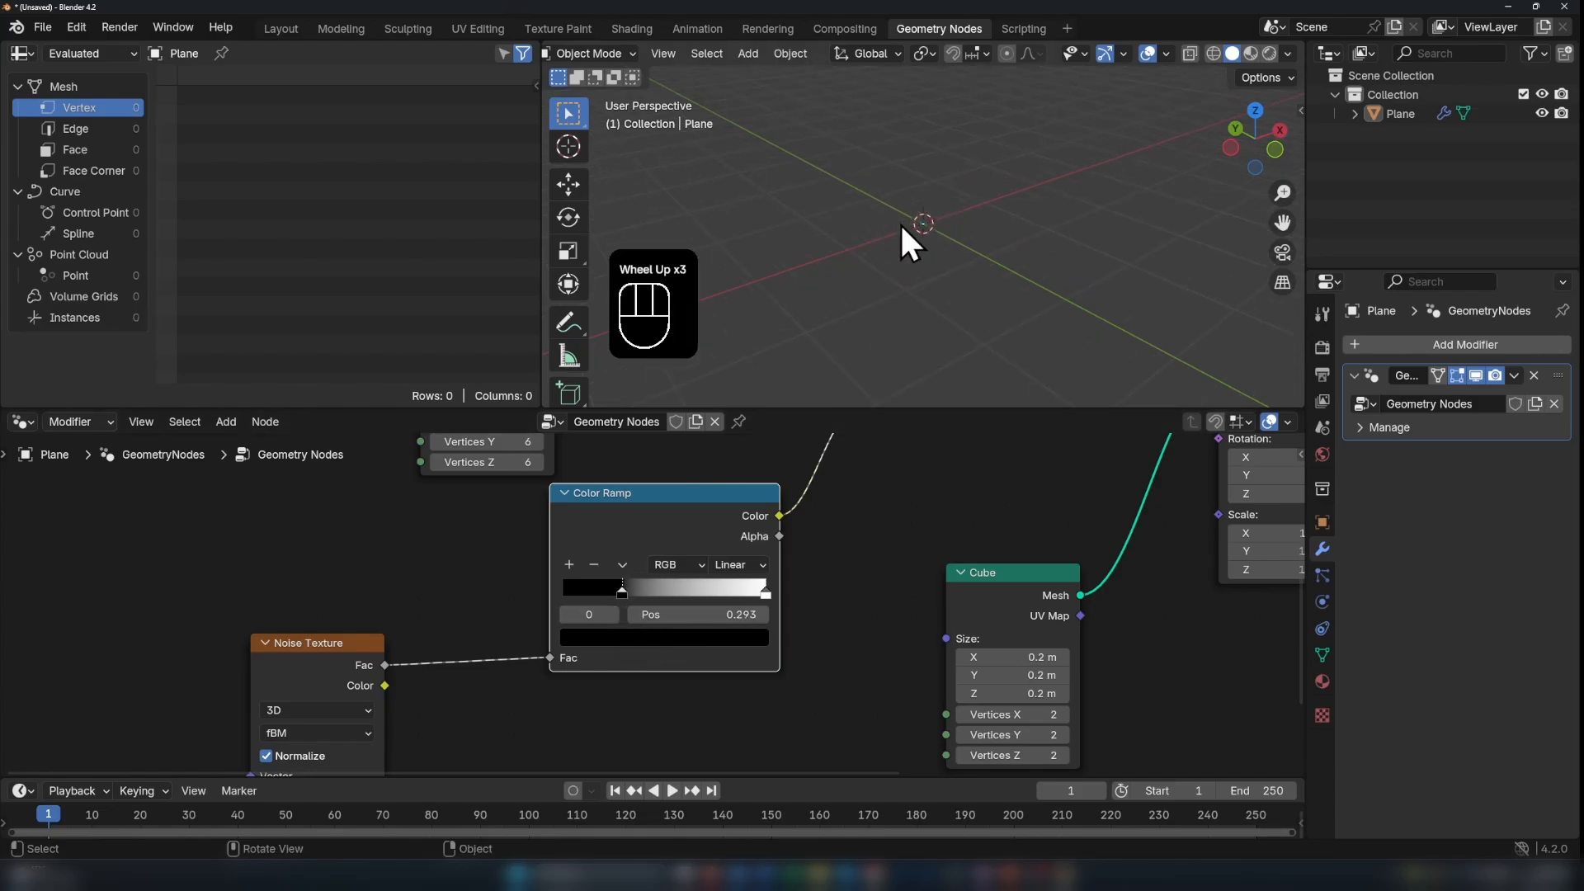
middle_drag(900, 222, 1023, 330)
scroll(495, 651, down, 2)
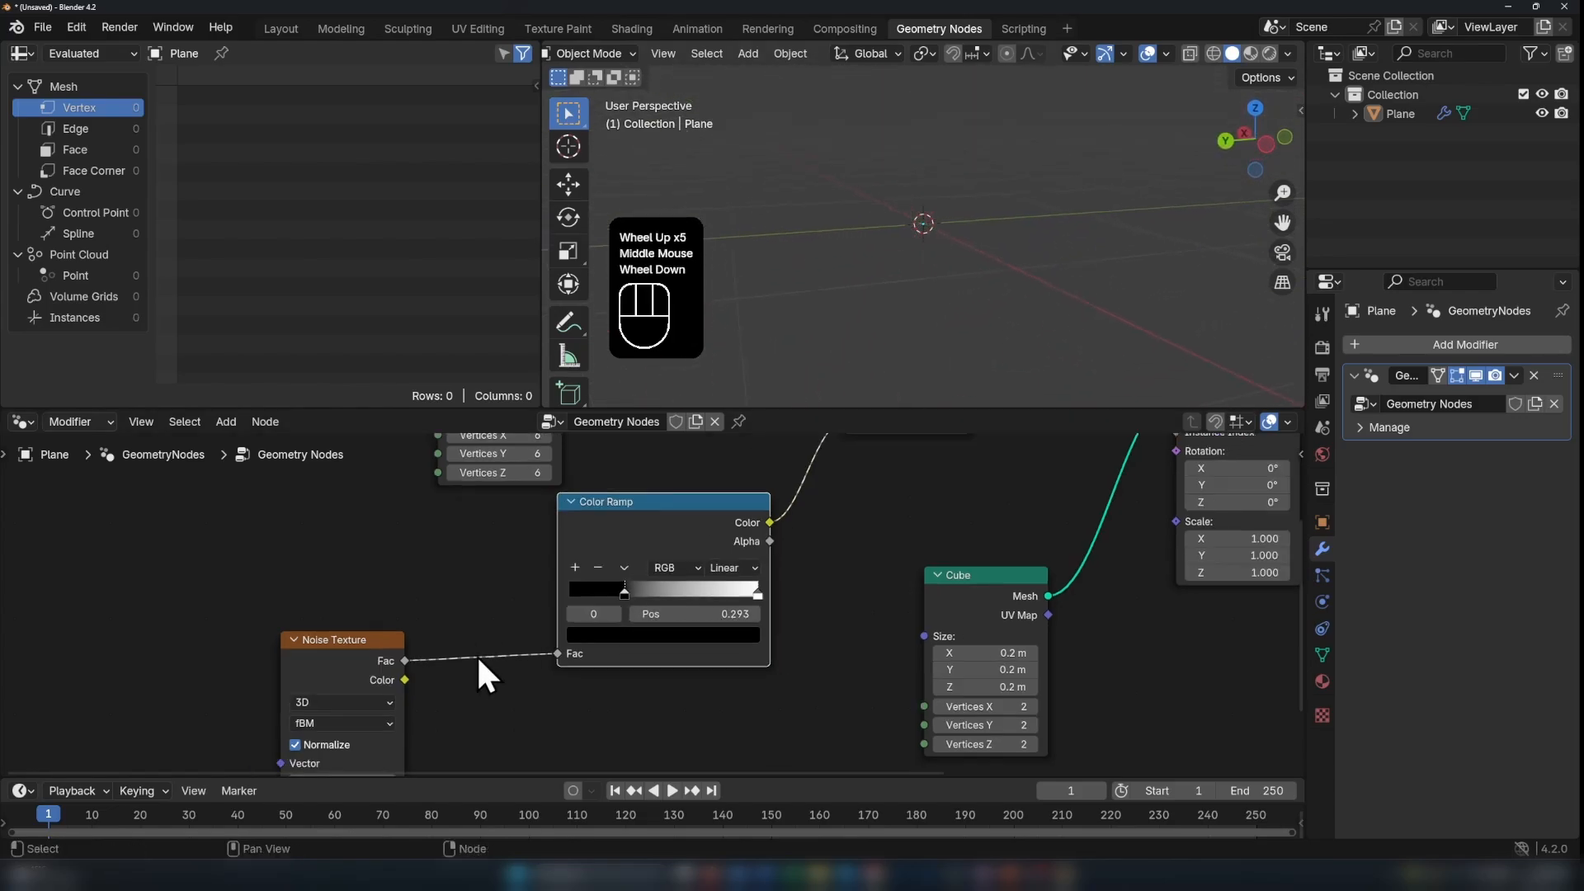
Step: Return the Color Ramp's black stop to position 0 and shift the Color Ramp node closer to the Noise Texture
middle_drag(477, 656, 498, 598)
scroll(498, 597, up, 1)
drag(404, 691, 413, 692)
drag(660, 500, 604, 513)
scroll(878, 532, down, 2)
middle_drag(899, 561, 660, 714)
scroll(644, 701, up, 2)
scroll(512, 643, down, 2)
Step: Reposition the 1 m Cube node to tidy the start of the node tree
click(343, 583)
middle_drag(402, 607, 422, 586)
scroll(324, 513, up, 2)
mouse_move(281, 494)
mouse_down()
mouse_move(296, 502)
mouse_move(281, 498)
mouse_up()
scroll(439, 536, down, 1)
middle_drag(438, 538, 423, 572)
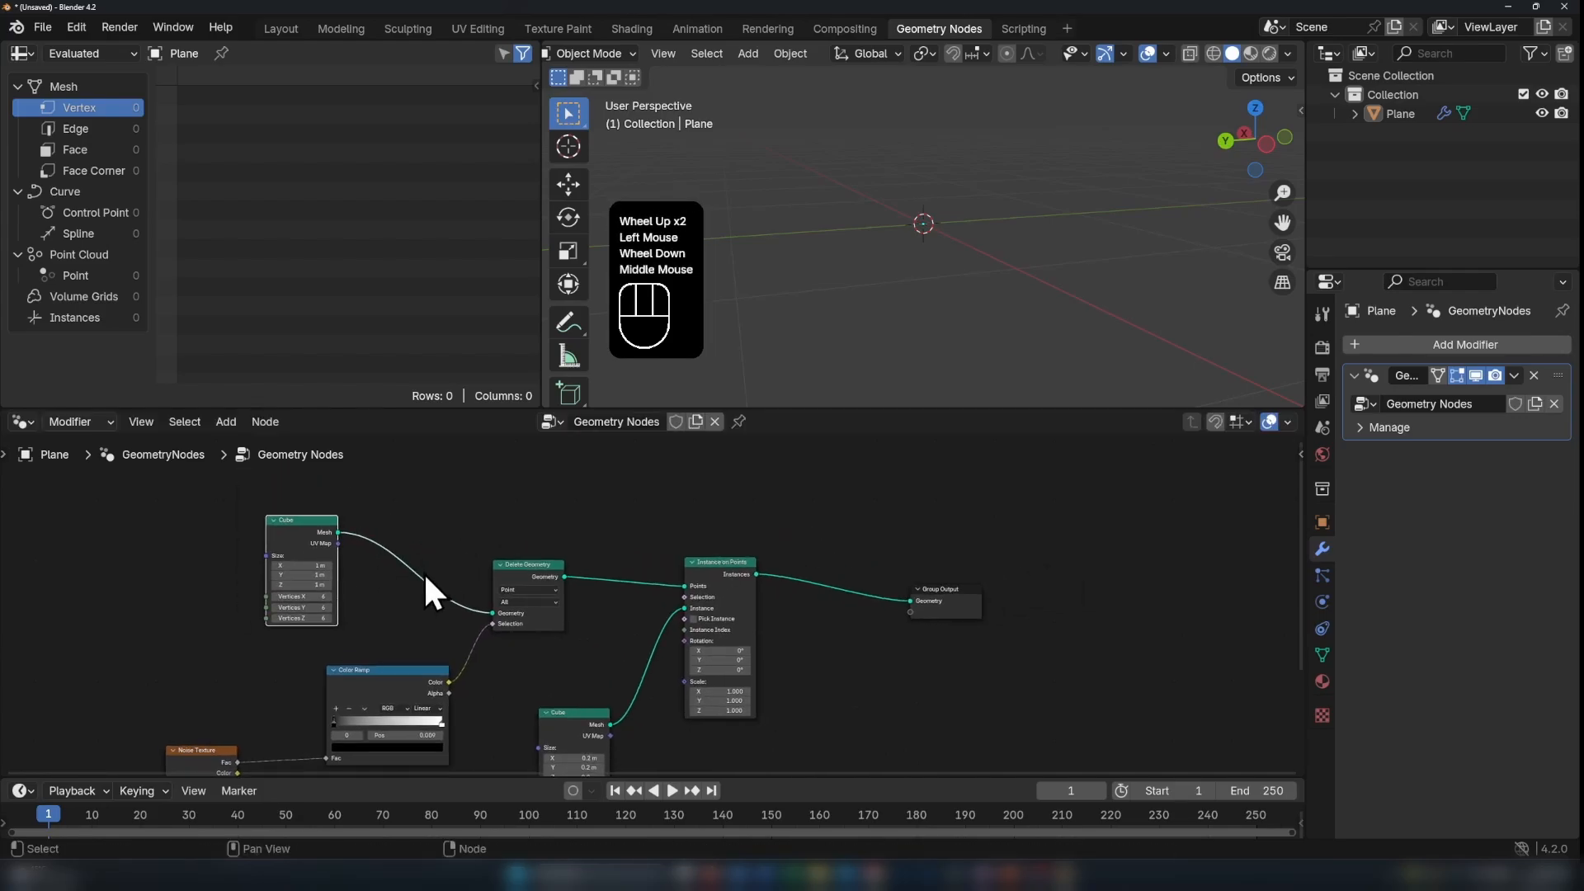
Step: Insert a Join Geometry node on the link between Instance on Points and Group Output
key(shift+a)
click(382, 445)
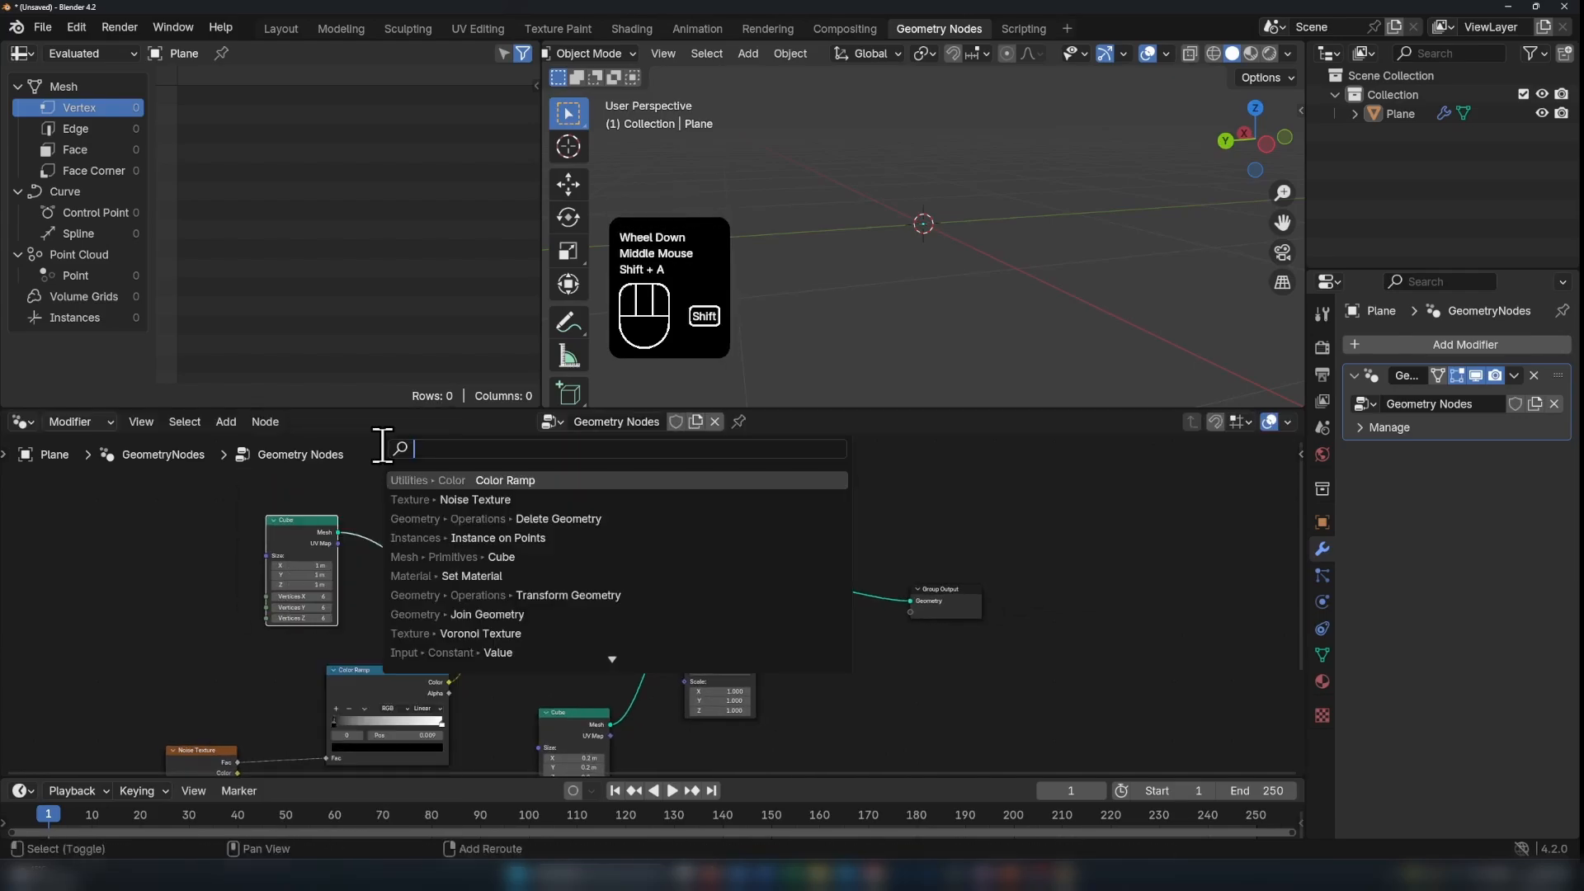
text(Join)
click(509, 480)
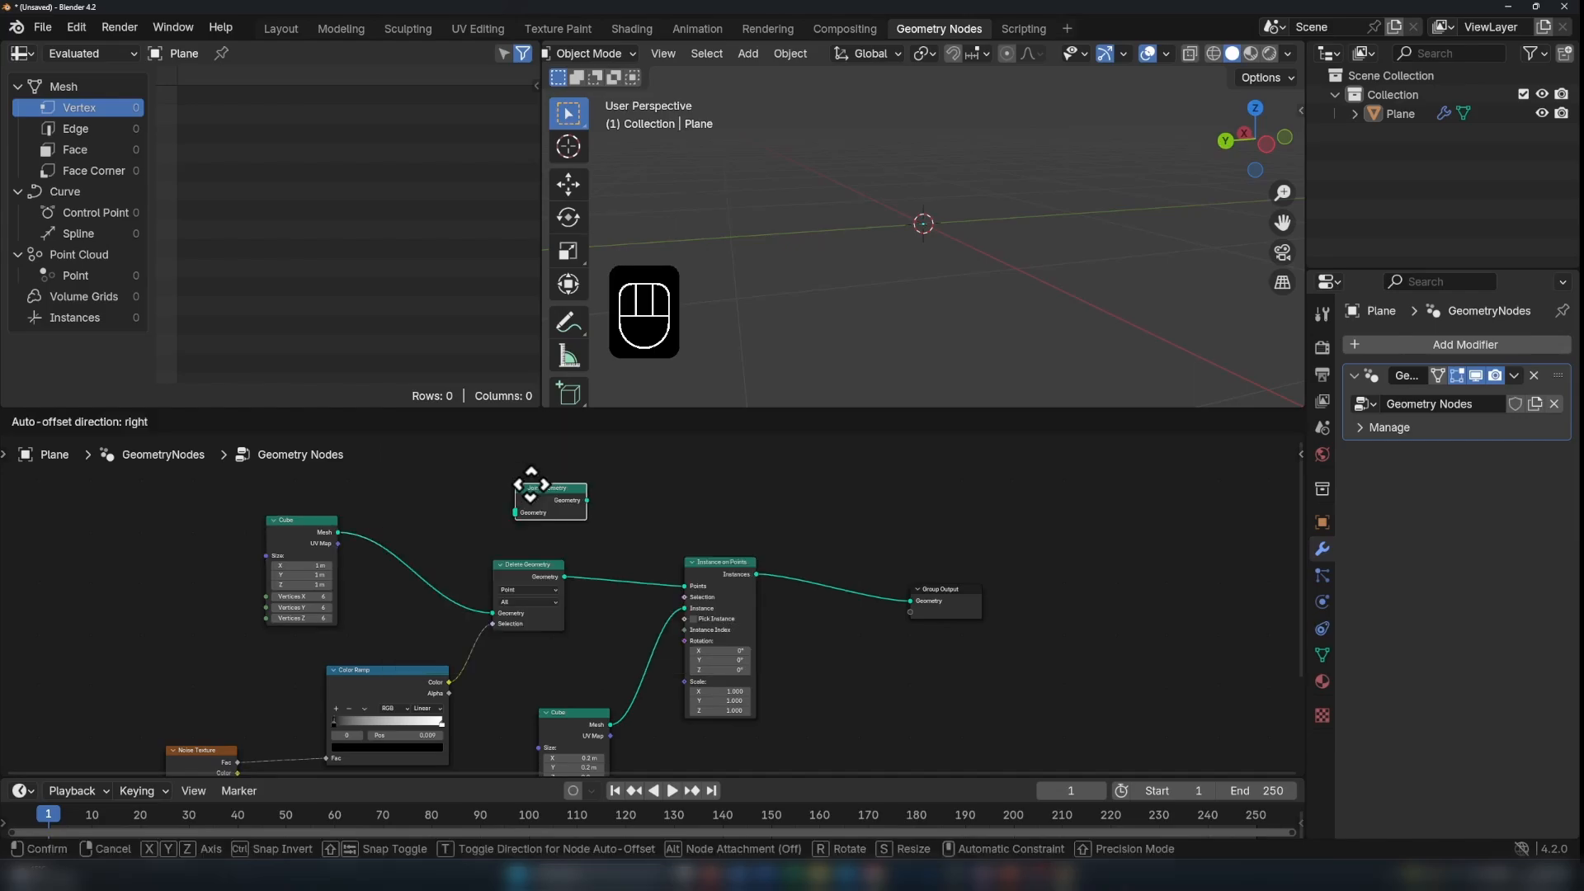
click(812, 564)
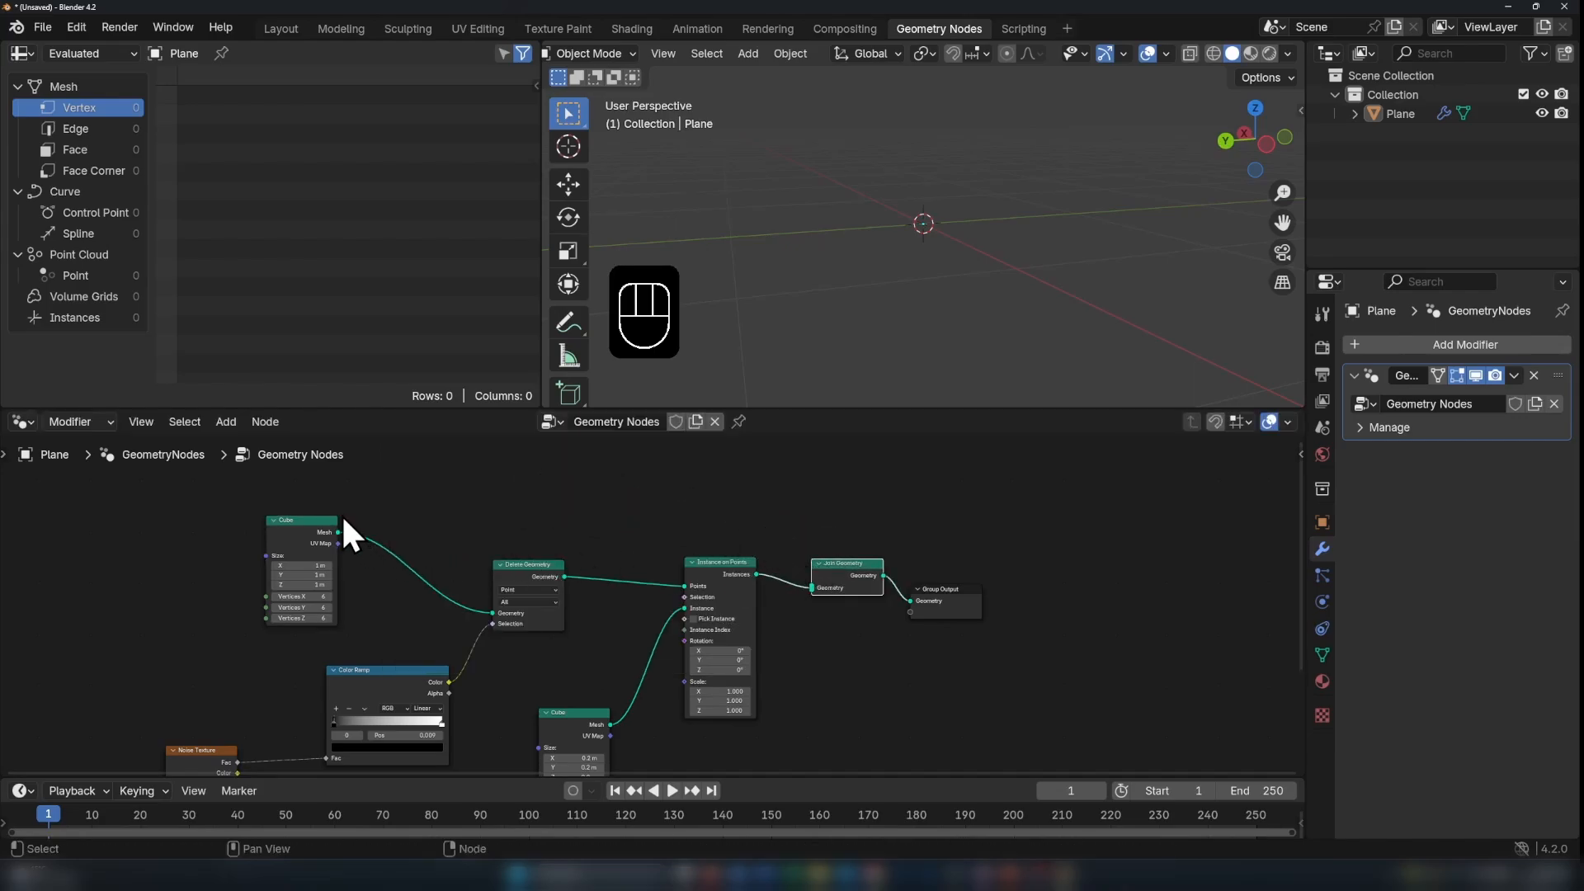
Step: Connect the 1 m Cube's Mesh output to Join Geometry as well, and move the Cube node clear of its links
drag(337, 532, 410, 520)
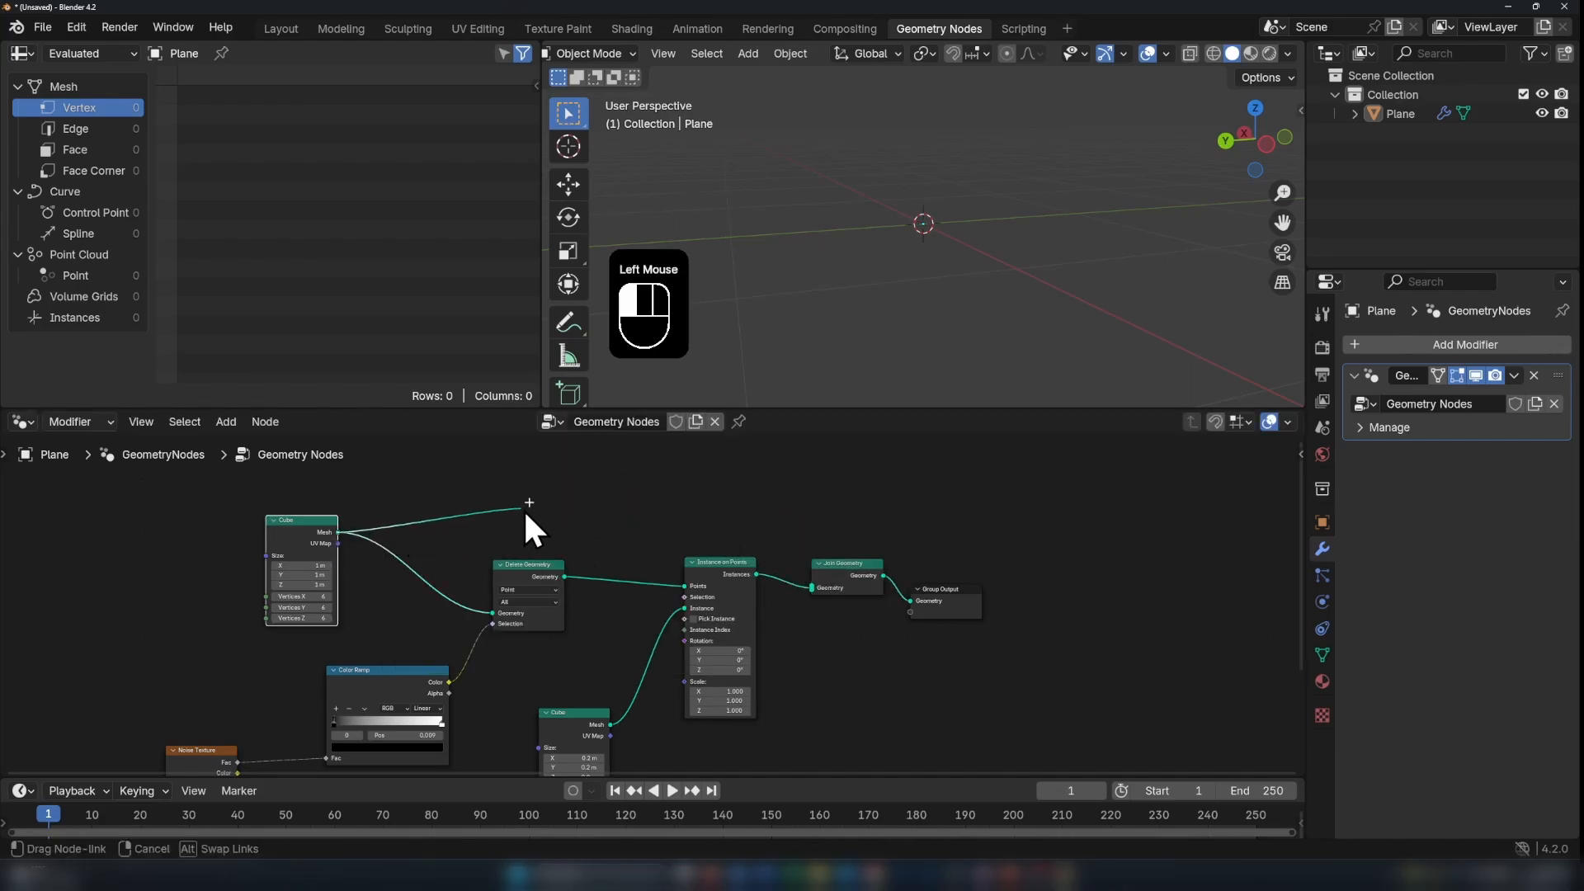
drag(524, 511, 819, 599)
drag(310, 525, 349, 483)
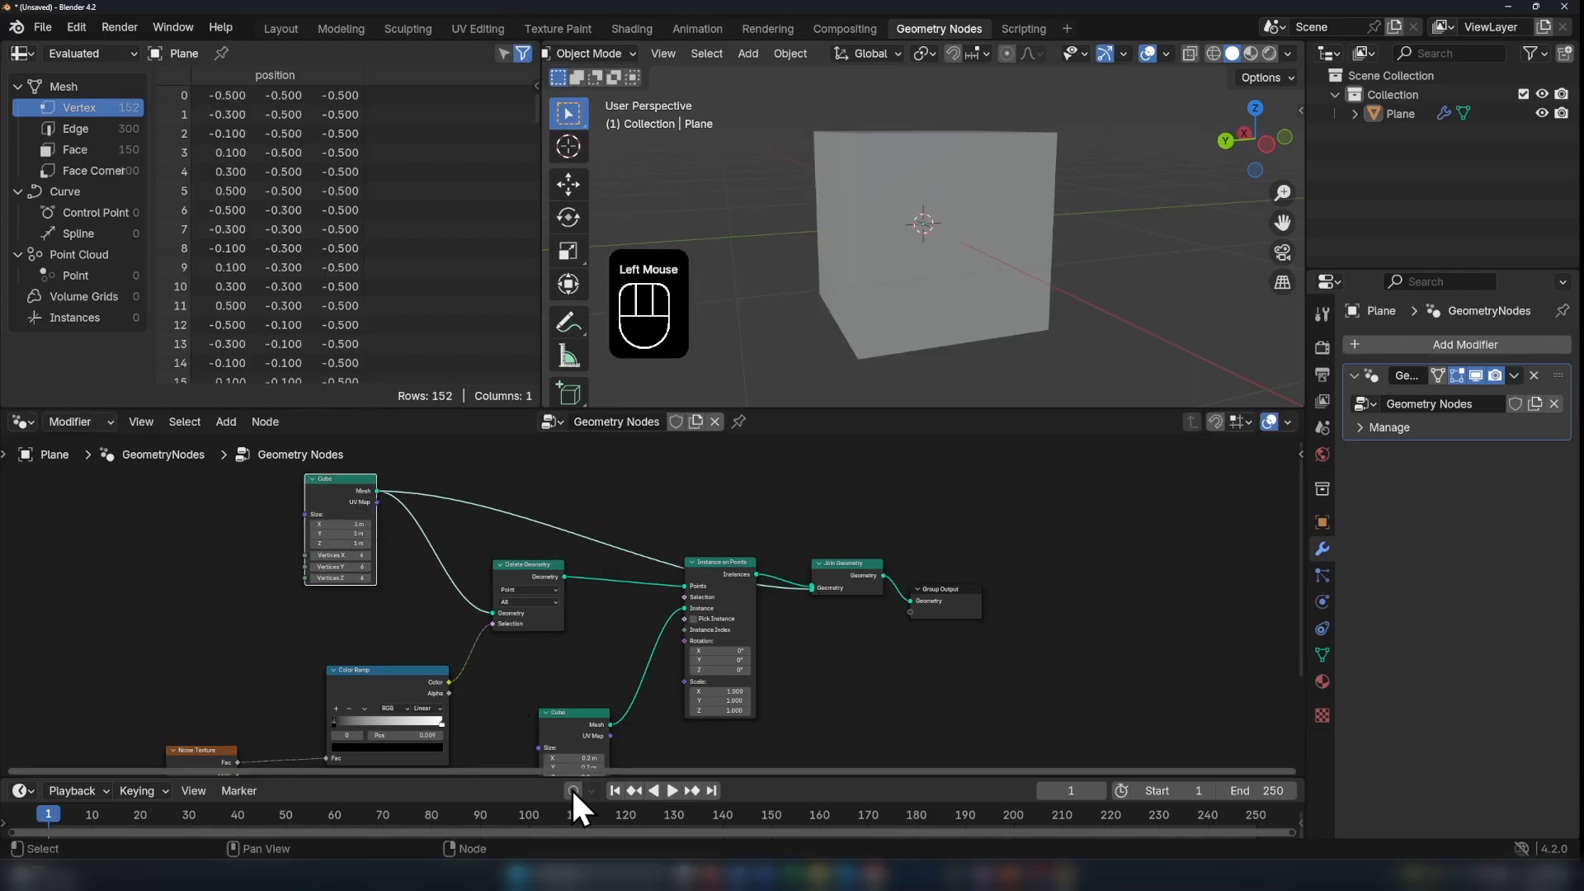
Step: Move the Color Ramp's black stop to position 0.483 to thin out the instanced cubes
scroll(924, 203, down, 2)
middle_drag(966, 244, 771, 392)
drag(335, 718, 390, 743)
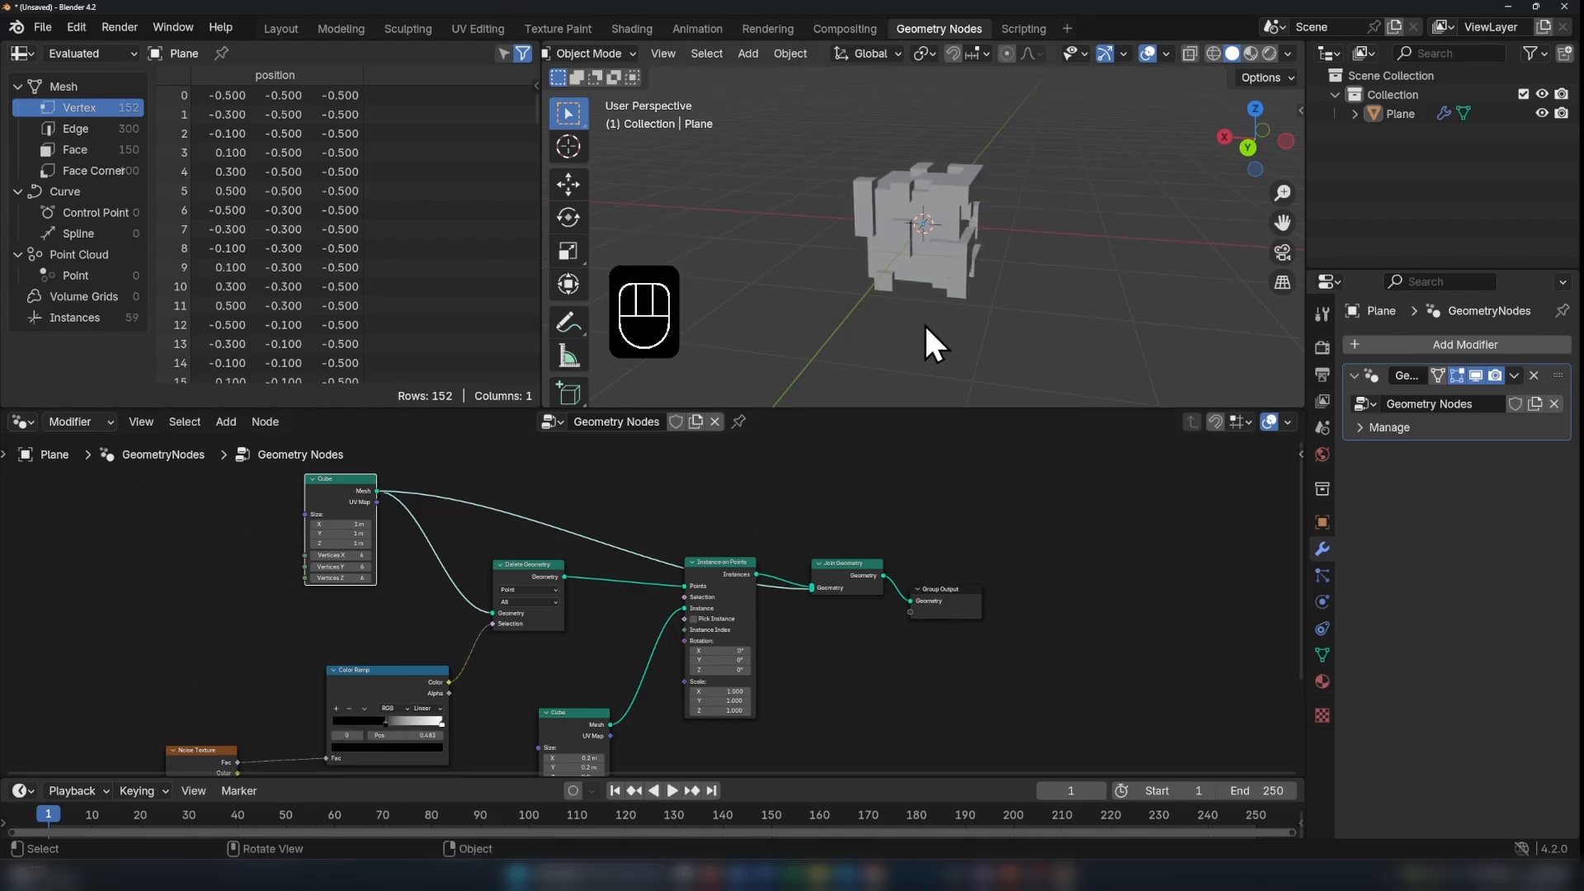
Step: Examine the joined base cube and small instanced cubes up close from several angles
middle_drag(924, 323, 843, 367)
scroll(842, 290, up, 4)
middle_drag(842, 293, 1036, 216)
scroll(1026, 231, up, 1)
scroll(1066, 241, down, 1)
scroll(944, 173, up, 1)
scroll(944, 173, down, 1)
scroll(472, 586, down, 1)
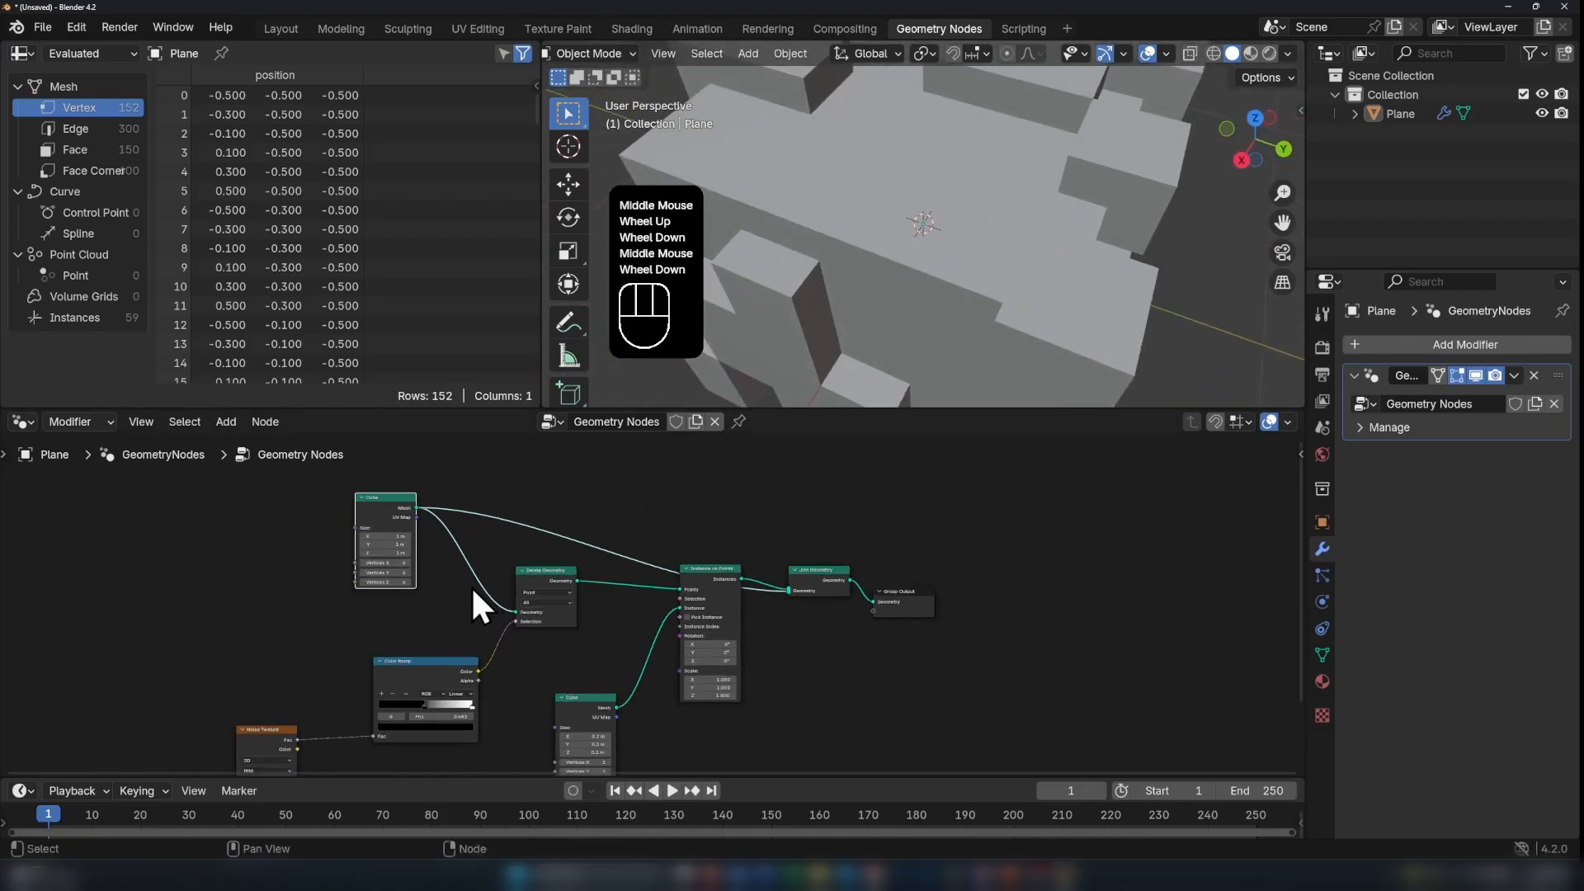
Step: Insert a Transform Geometry node on the link between the 1 m Cube and Join Geometry
middle_drag(471, 586, 626, 630)
scroll(626, 630, up, 2)
drag(498, 513, 498, 493)
key(shift+a)
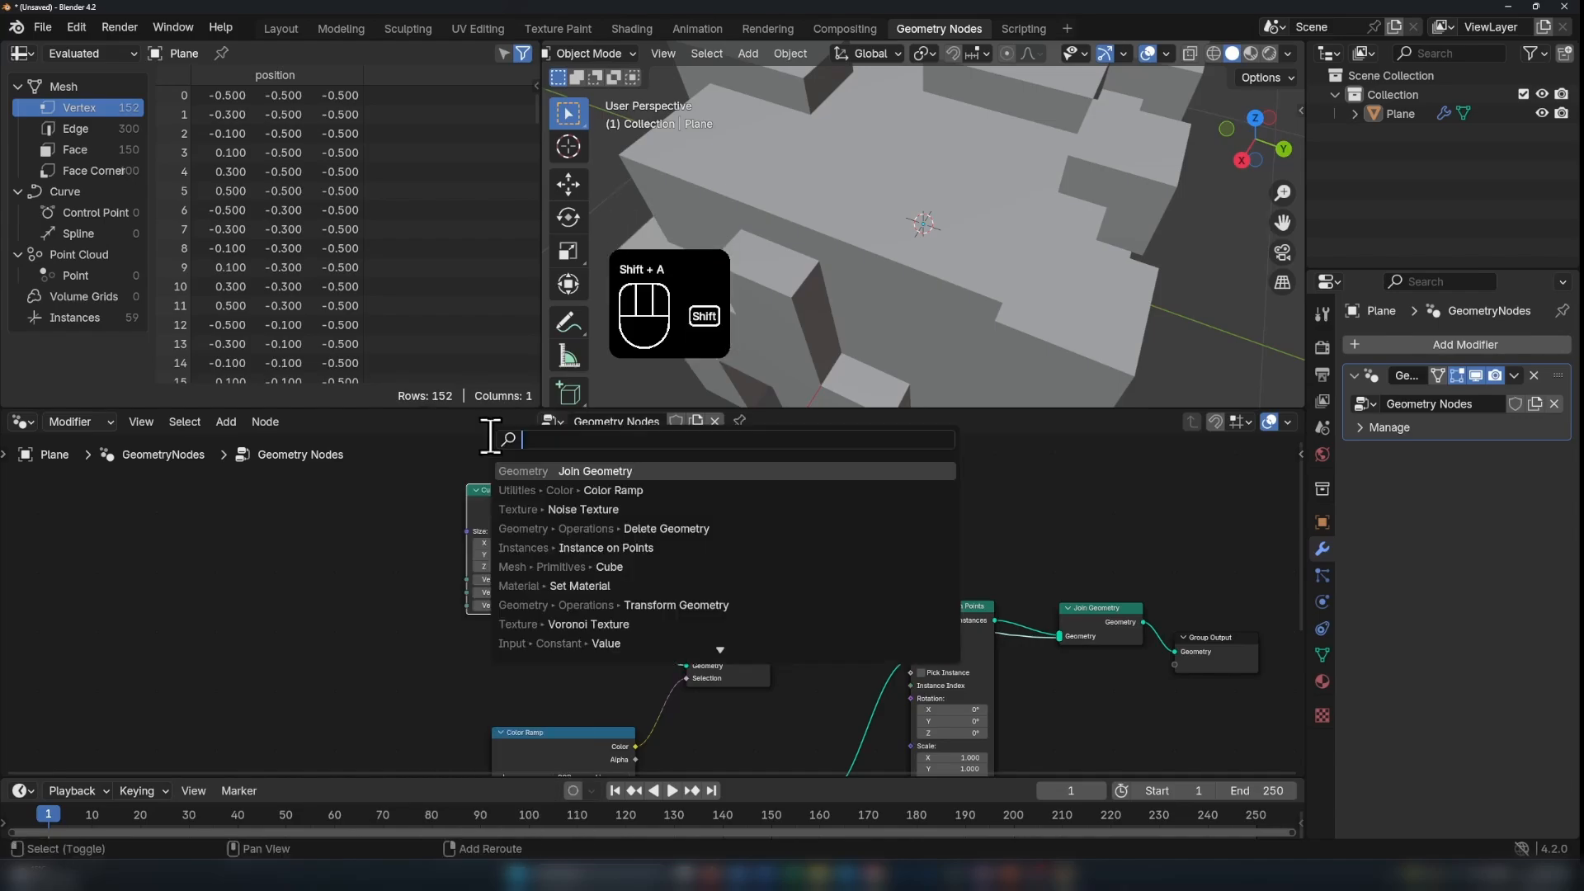
text(Trans)
click(617, 471)
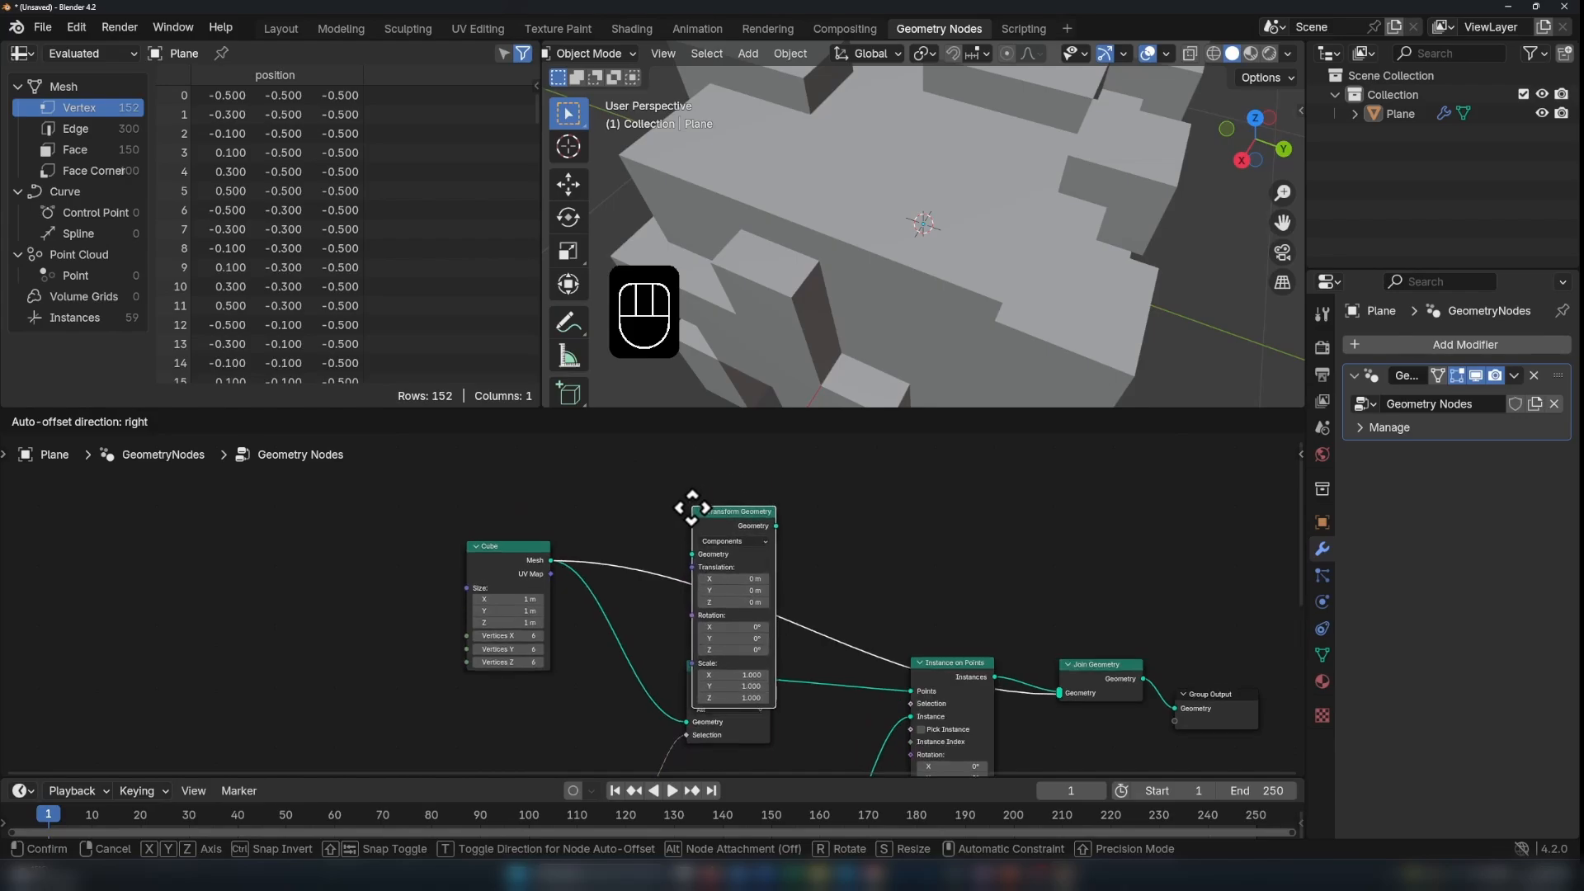
click(691, 511)
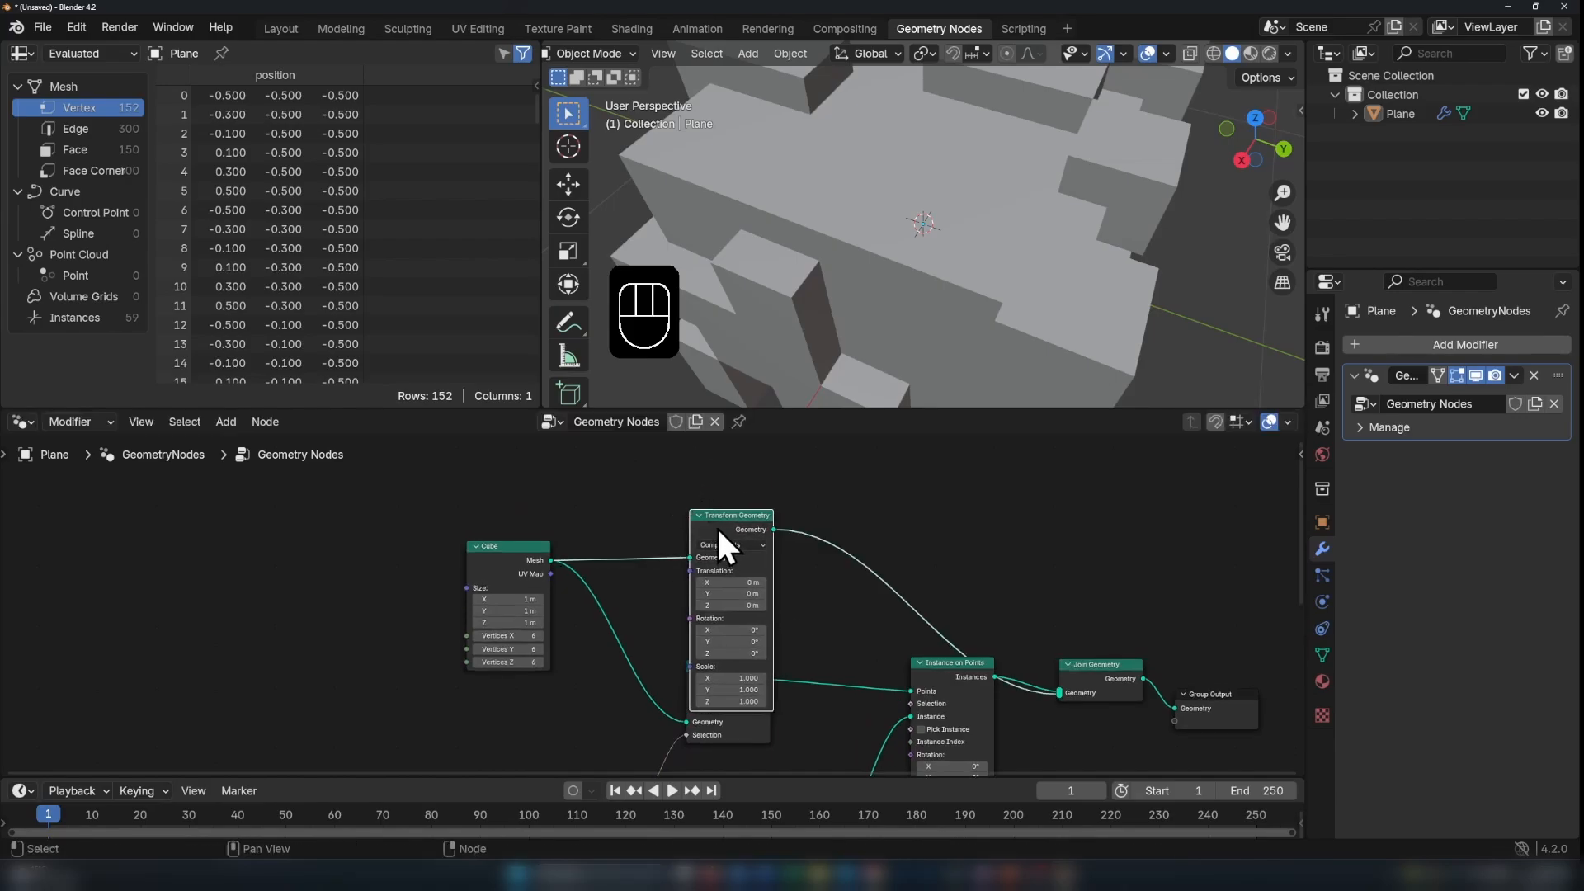
drag(716, 526, 719, 495)
Step: Set the Transform Geometry scale to 0.8 on X, Y and Z and check the shrunken inner cube
scroll(775, 561, down, 1)
middle_drag(819, 596, 841, 564)
scroll(792, 594, up, 2)
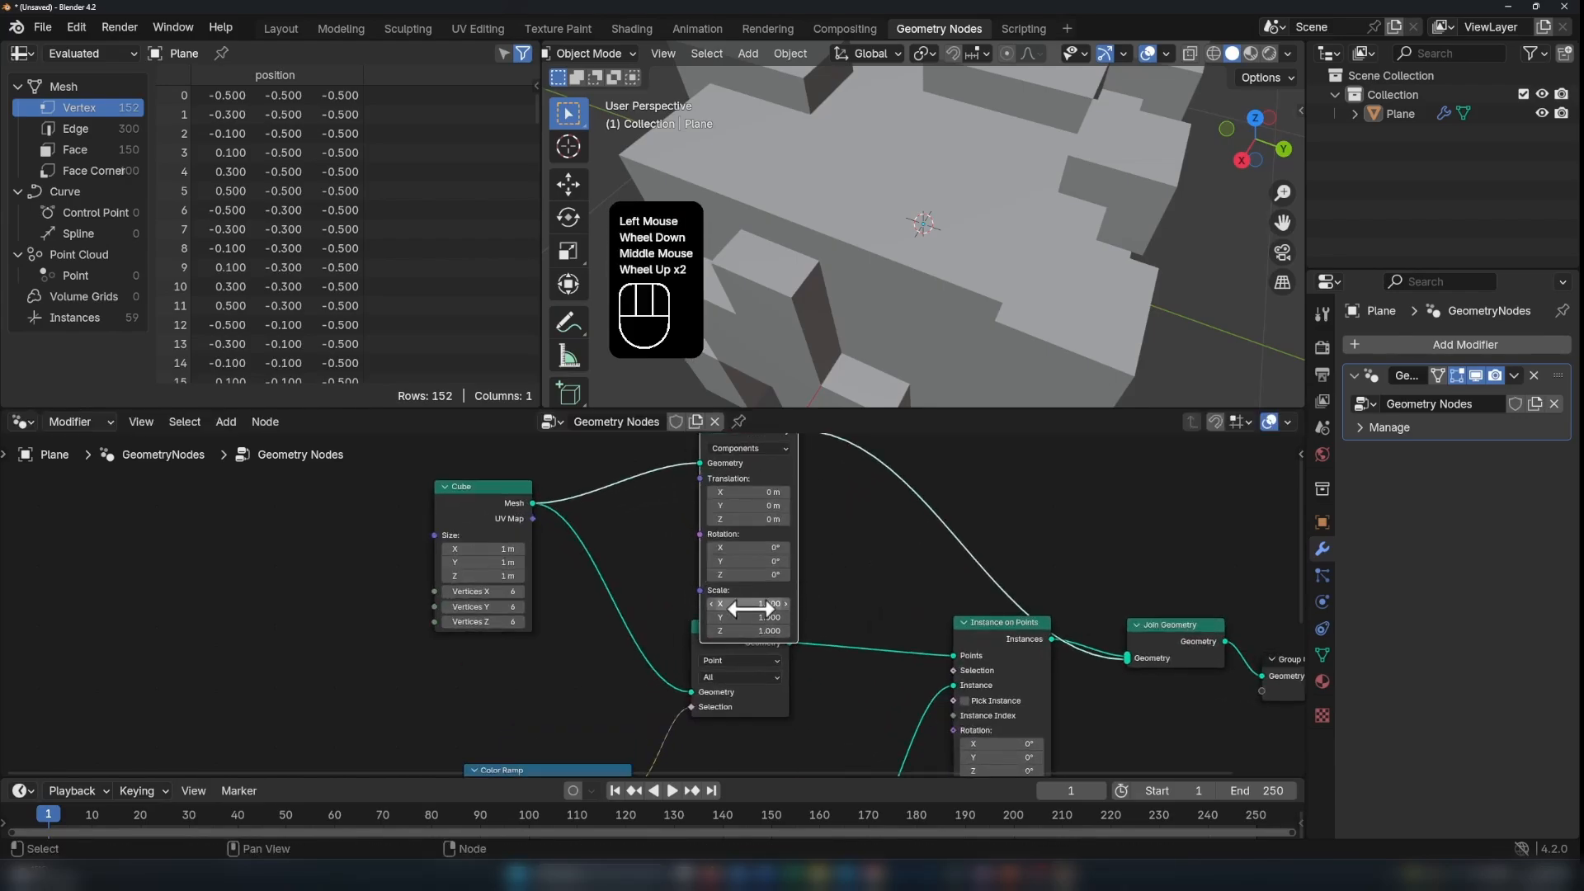
drag(753, 604, 753, 631)
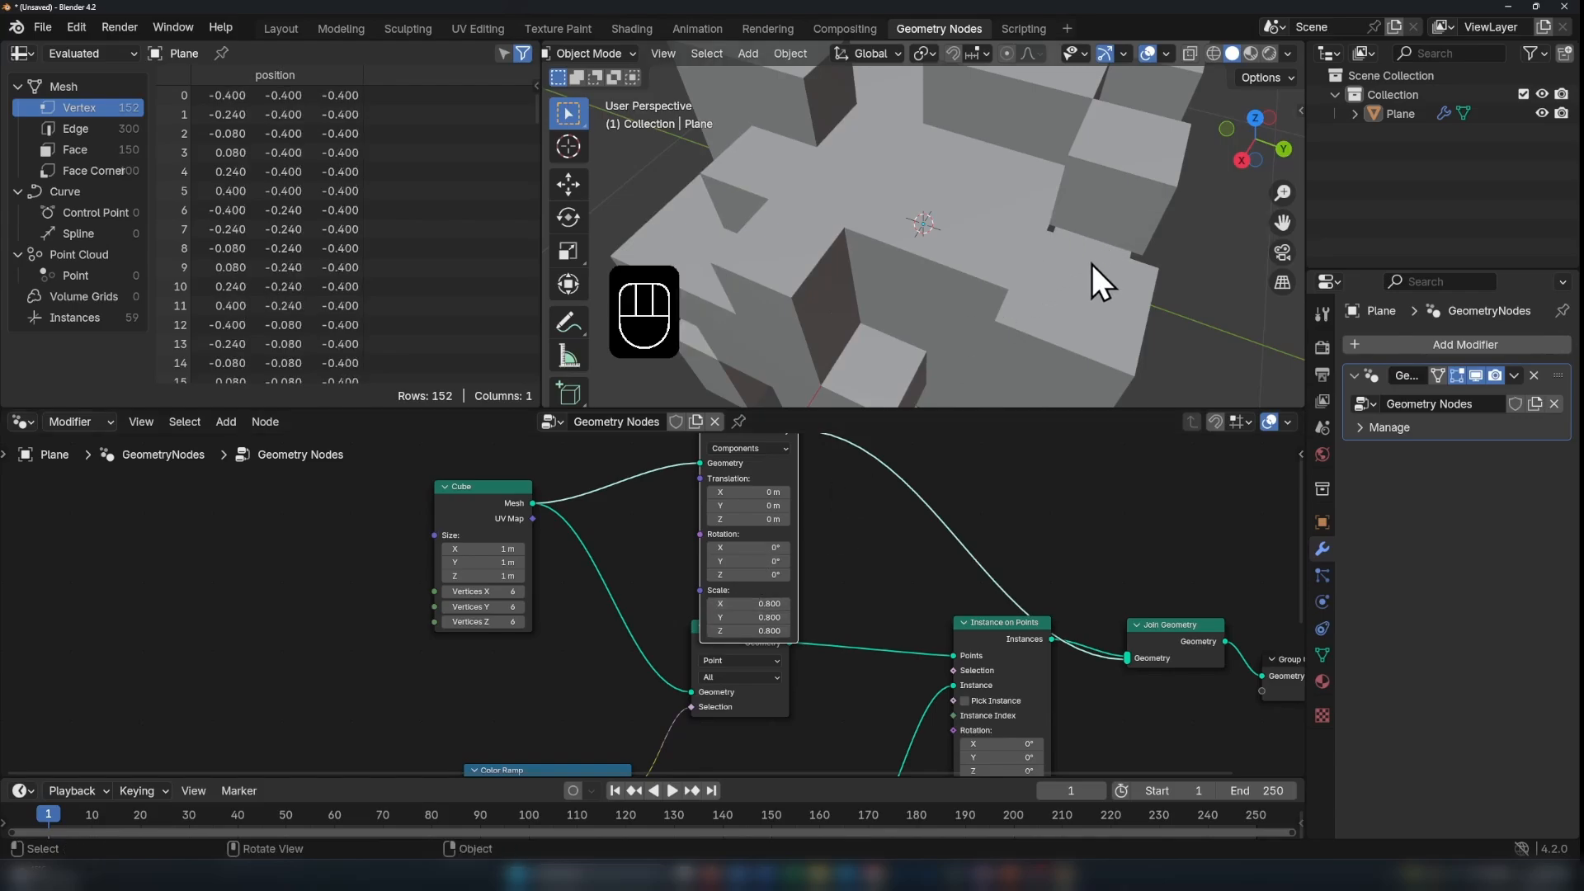
middle_drag(1092, 264, 907, 206)
scroll(908, 234, down, 3)
scroll(962, 216, down, 2)
scroll(957, 560, down, 2)
Step: Move the Transform Geometry node clear of the Delete Geometry node it overlaps
middle_drag(949, 557, 802, 621)
scroll(710, 576, up, 2)
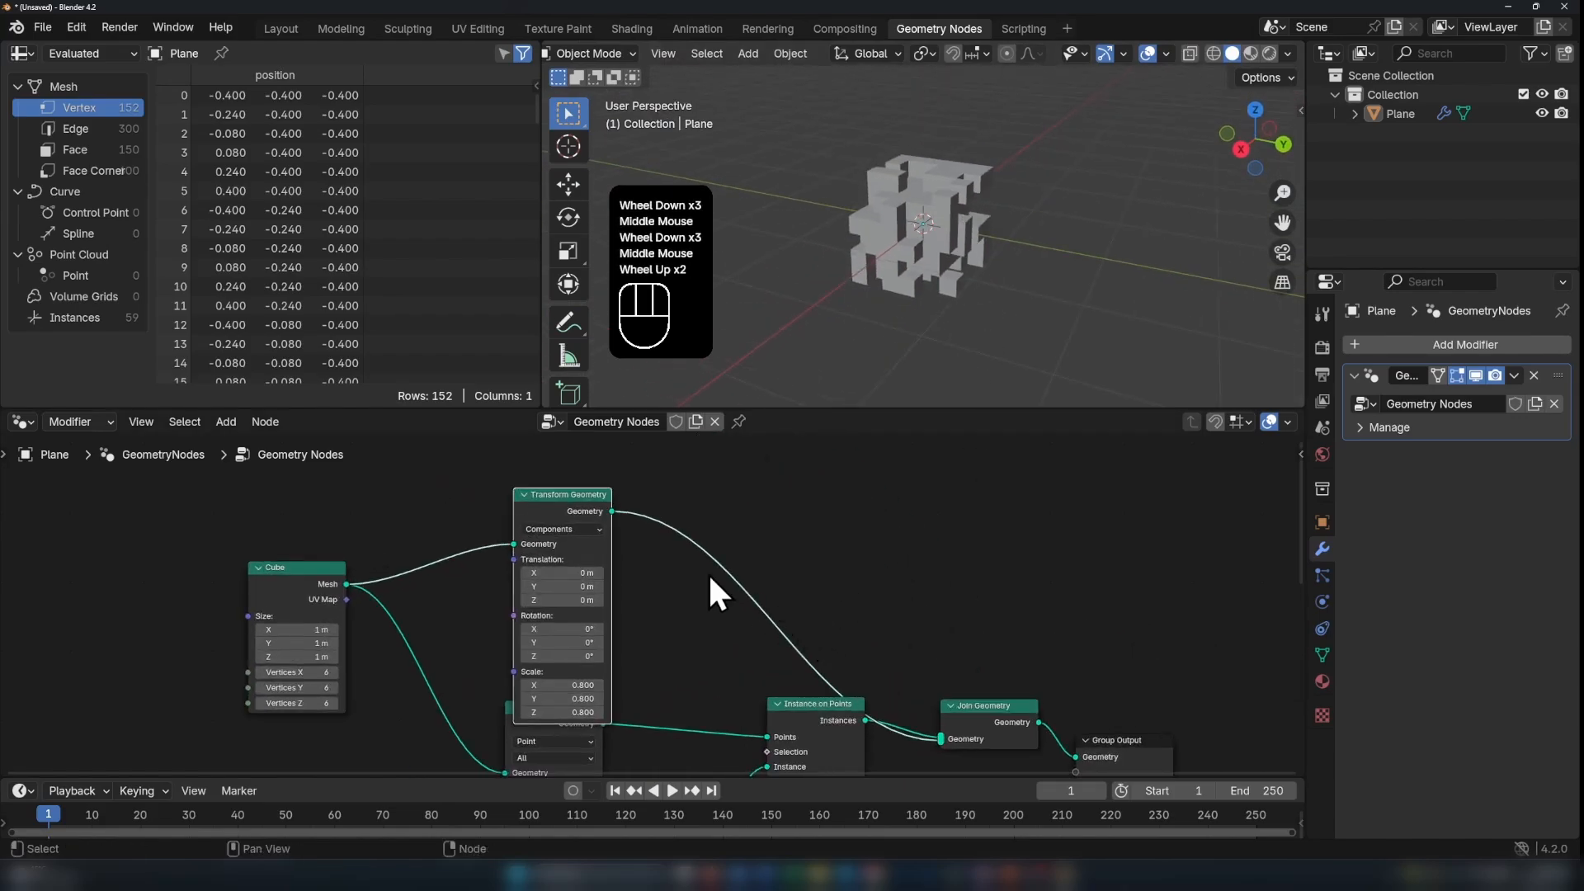
drag(549, 493, 641, 460)
scroll(824, 608, down, 2)
middle_drag(824, 608, 910, 481)
scroll(834, 513, down, 2)
scroll(940, 528, up, 3)
middle_drag(940, 534, 760, 630)
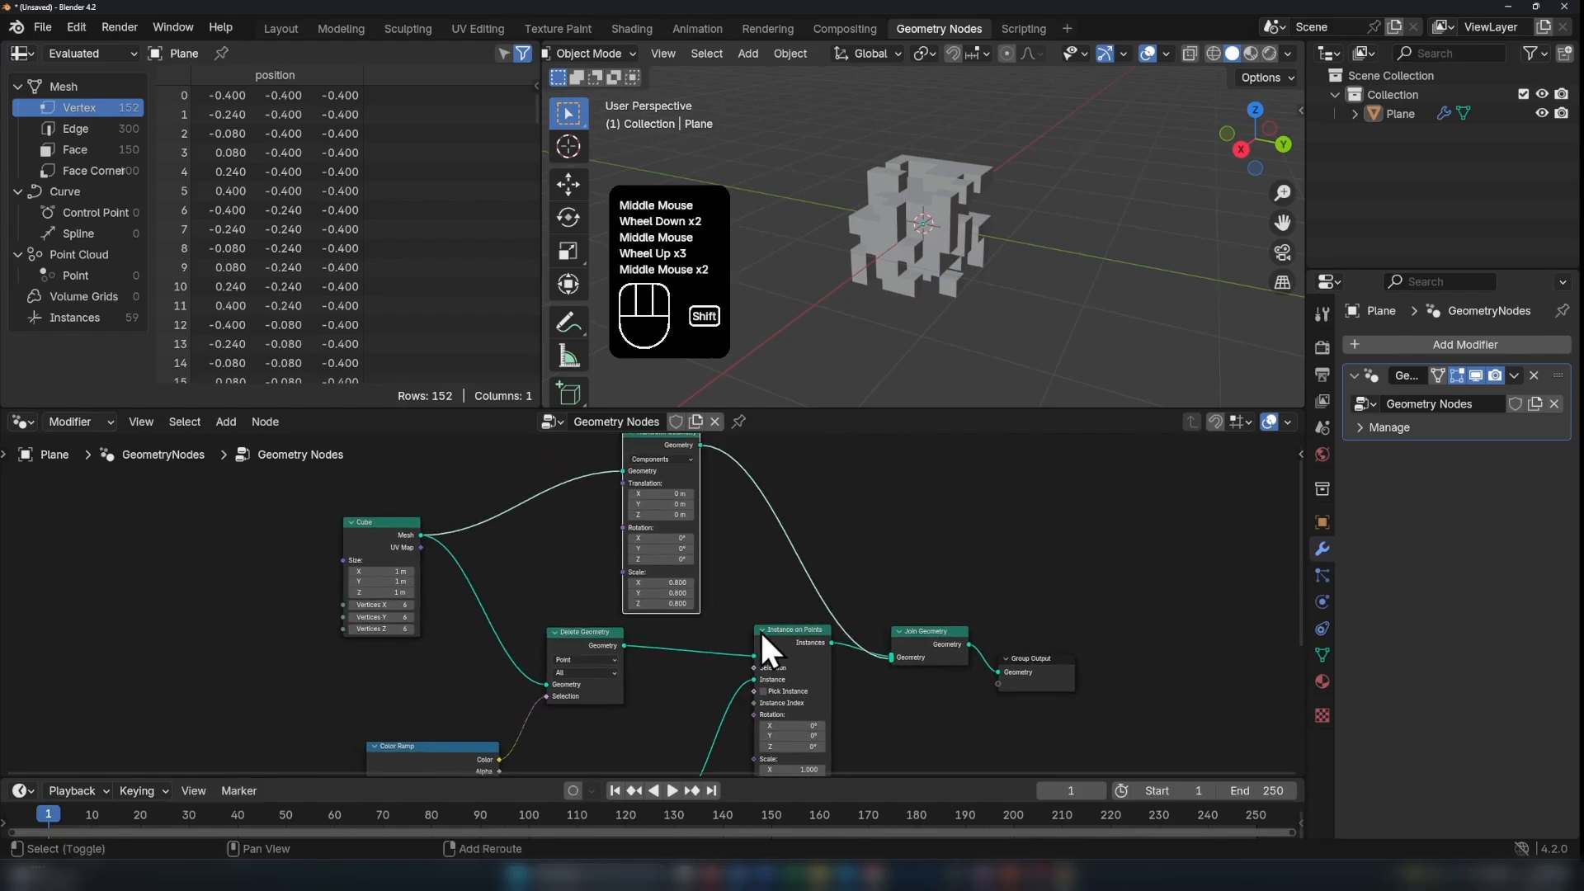
Step: Insert a Set Material node on the link between Transform Geometry and Join Geometry
key(shift+a)
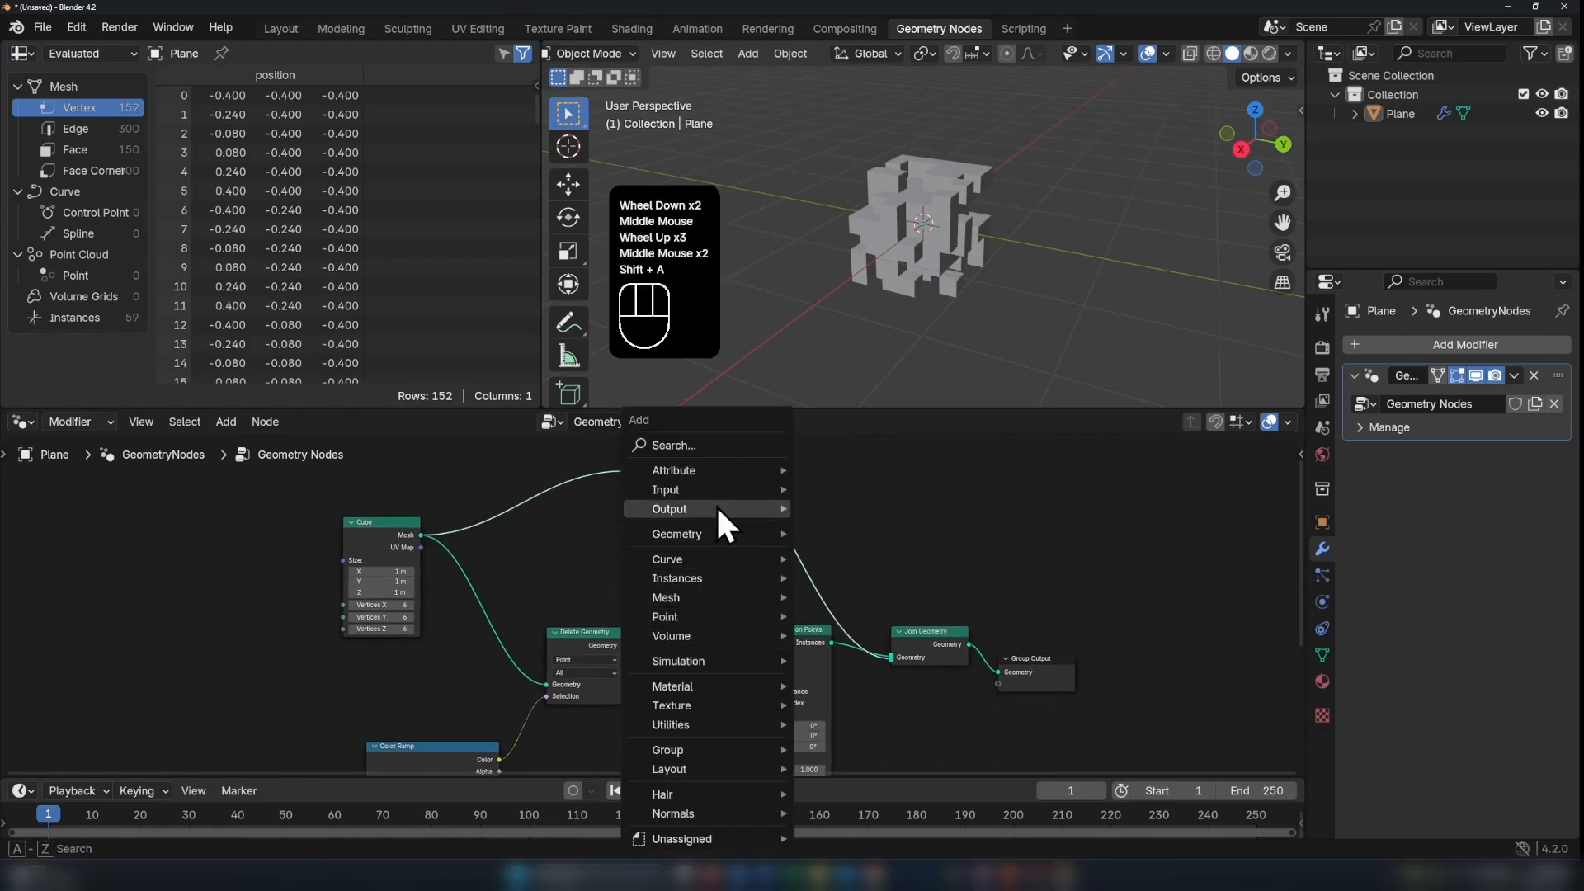
click(710, 443)
text(Set )
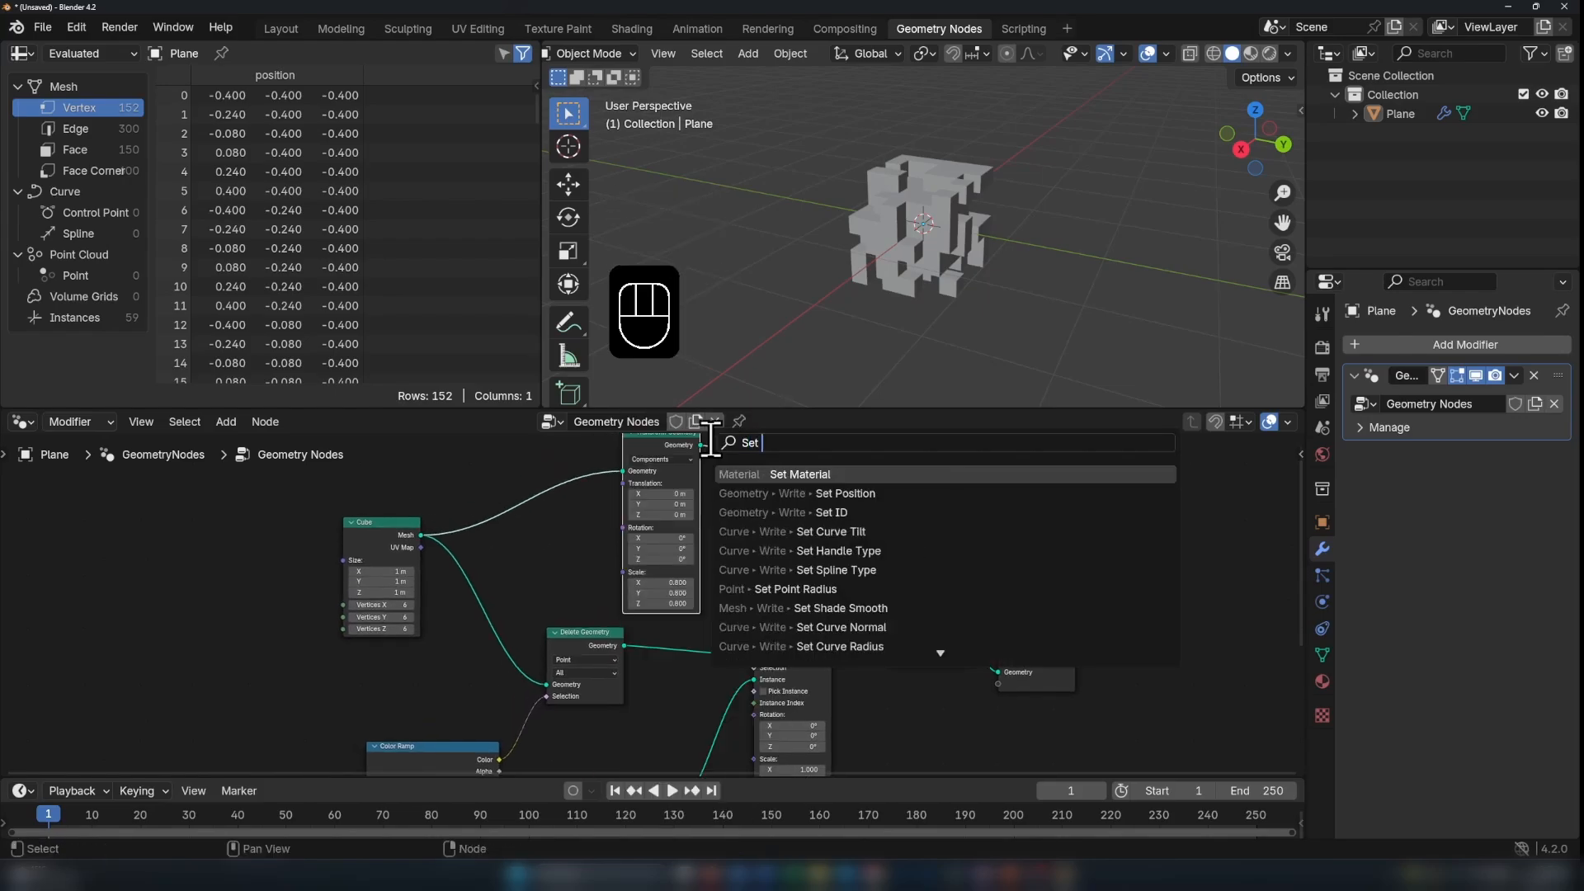
text(mate)
click(816, 472)
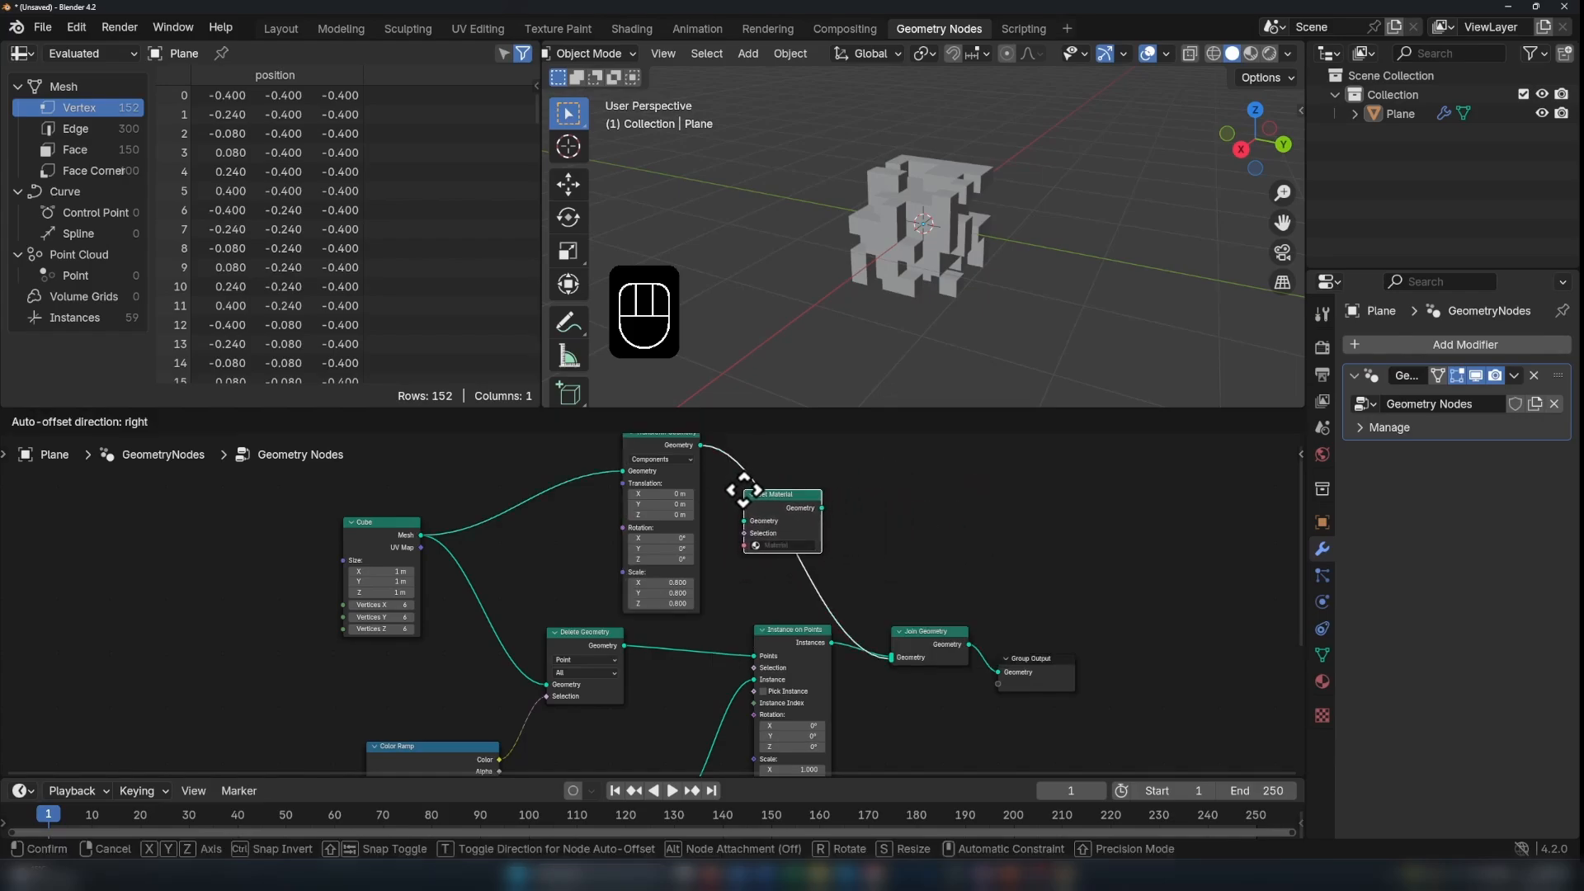
click(744, 489)
Step: Shift the 1 m Cube node slightly within the node layout
scroll(626, 527, up, 2)
middle_drag(374, 564, 466, 553)
click(464, 551)
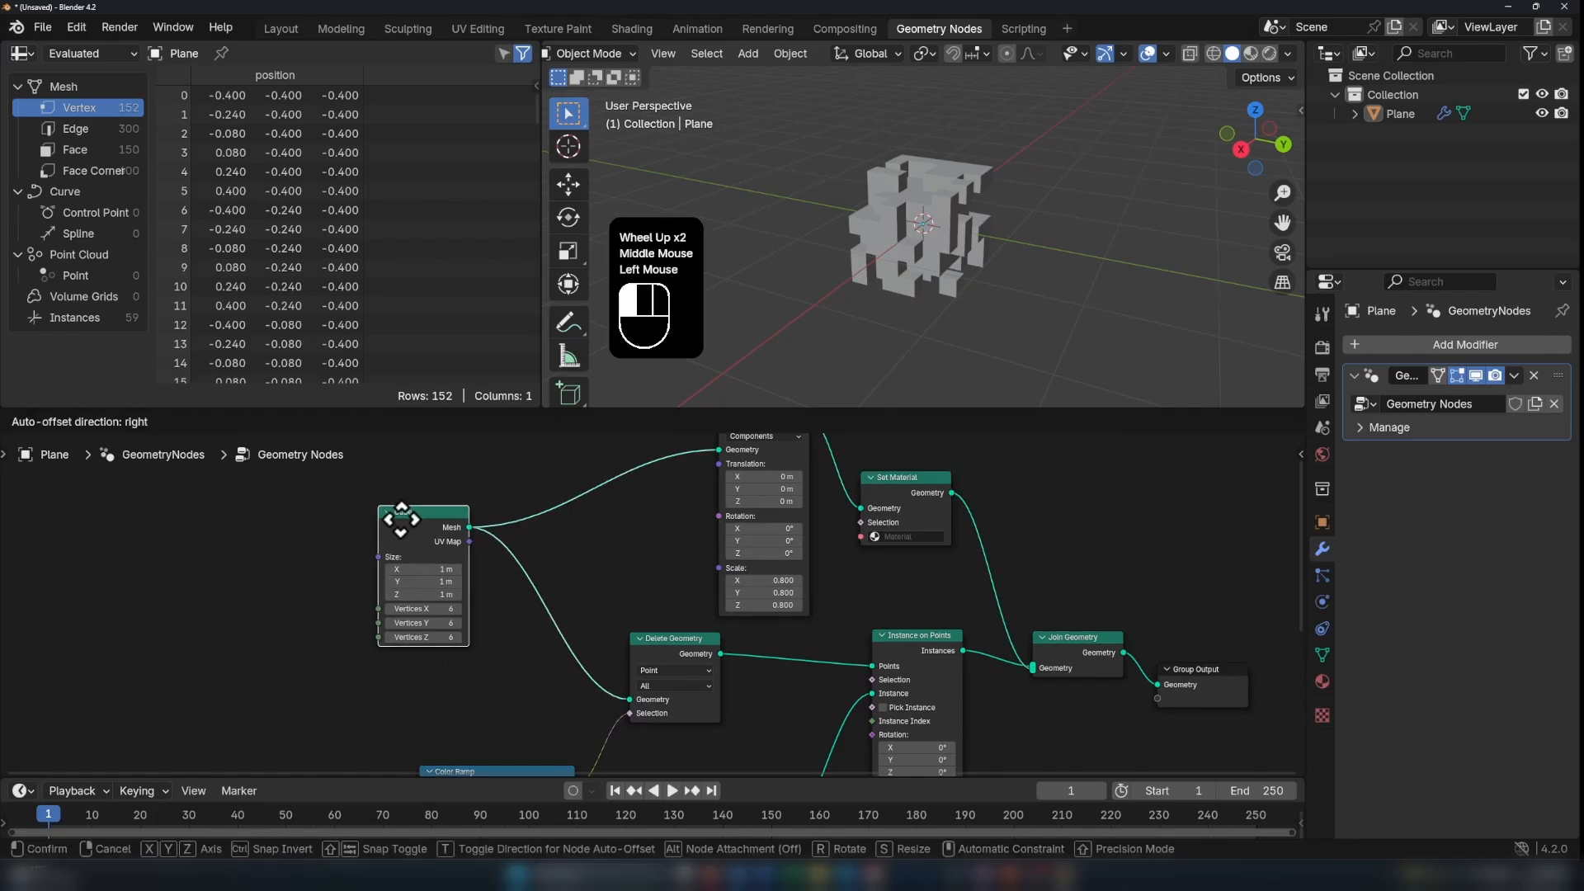
Step: Duplicate the Set Material node and insert the copy between the 0.2 m Cube and Instance on Points
scroll(895, 573, down, 2)
middle_drag(894, 572, 792, 488)
shift+click(825, 519)
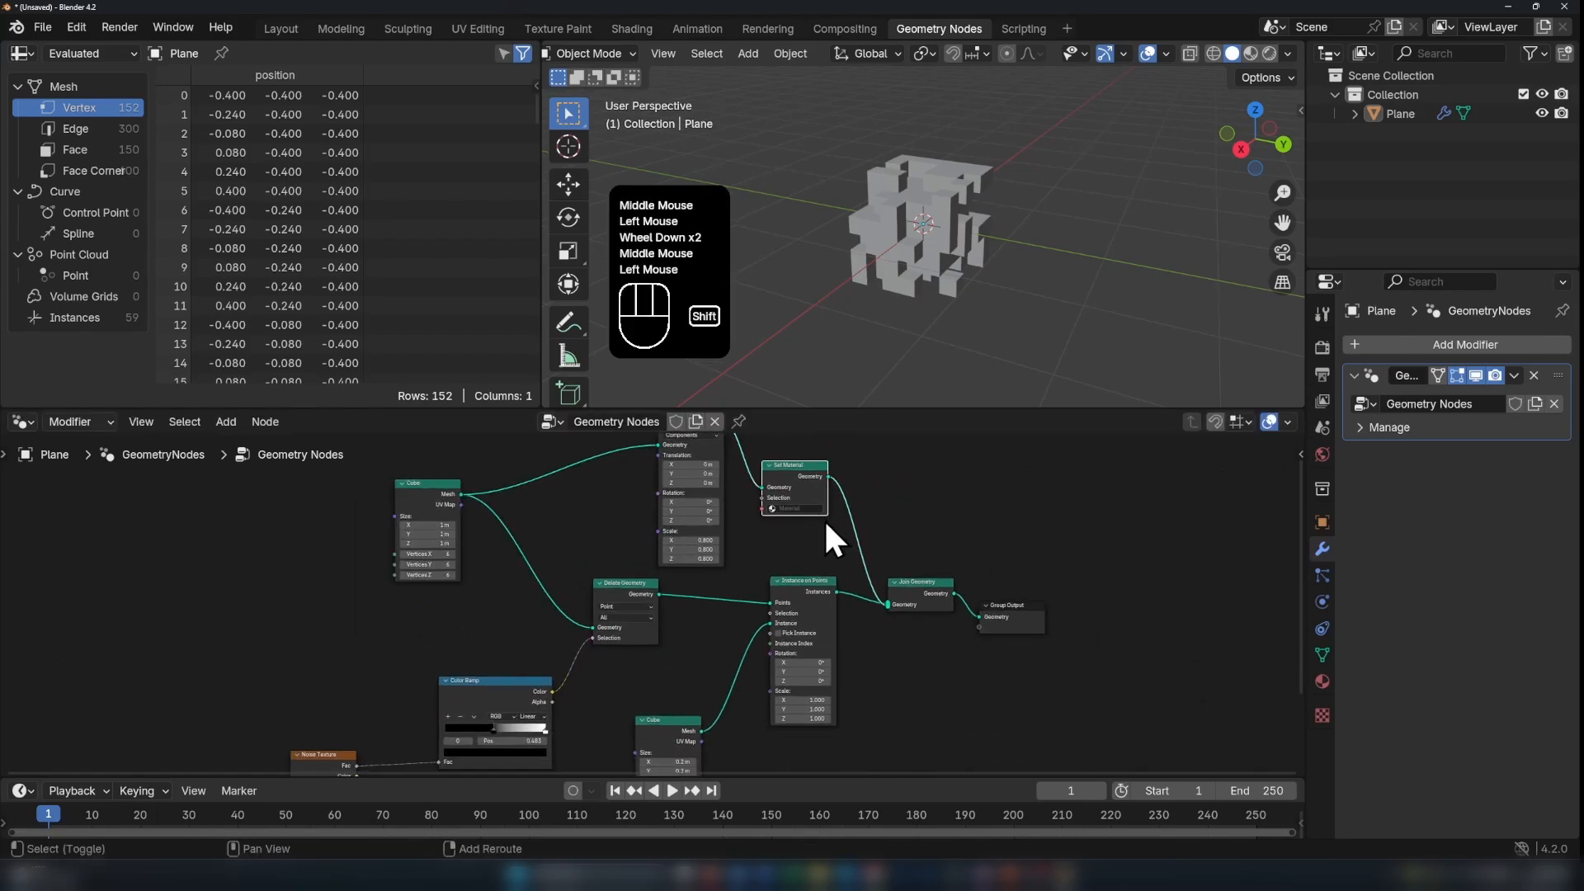
key(shift+d)
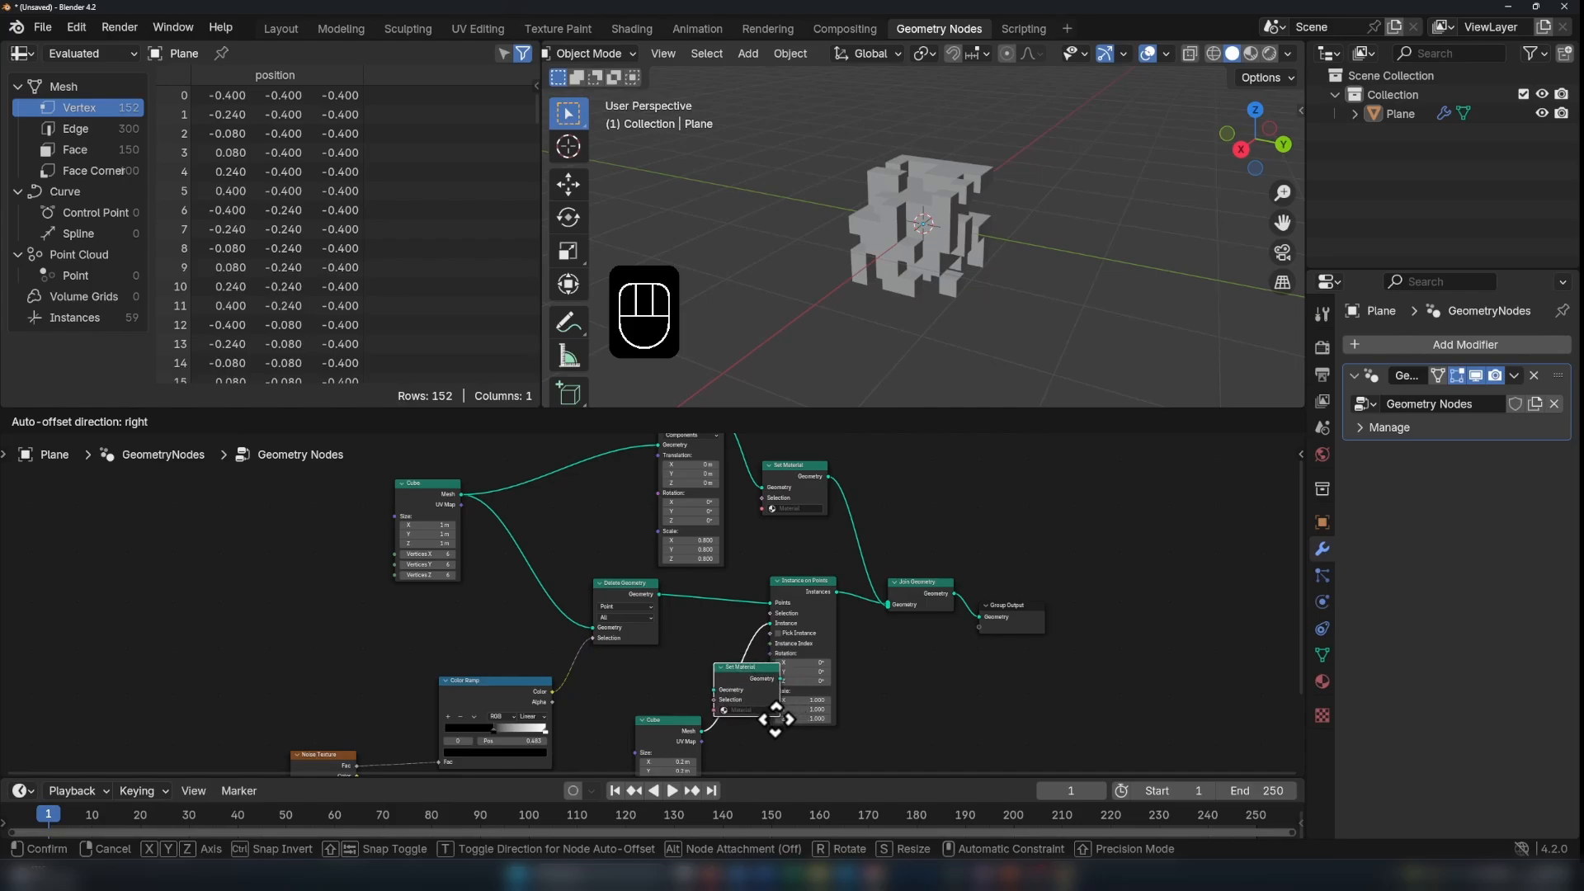
click(776, 719)
scroll(797, 716, down, 1)
middle_drag(797, 716, 867, 704)
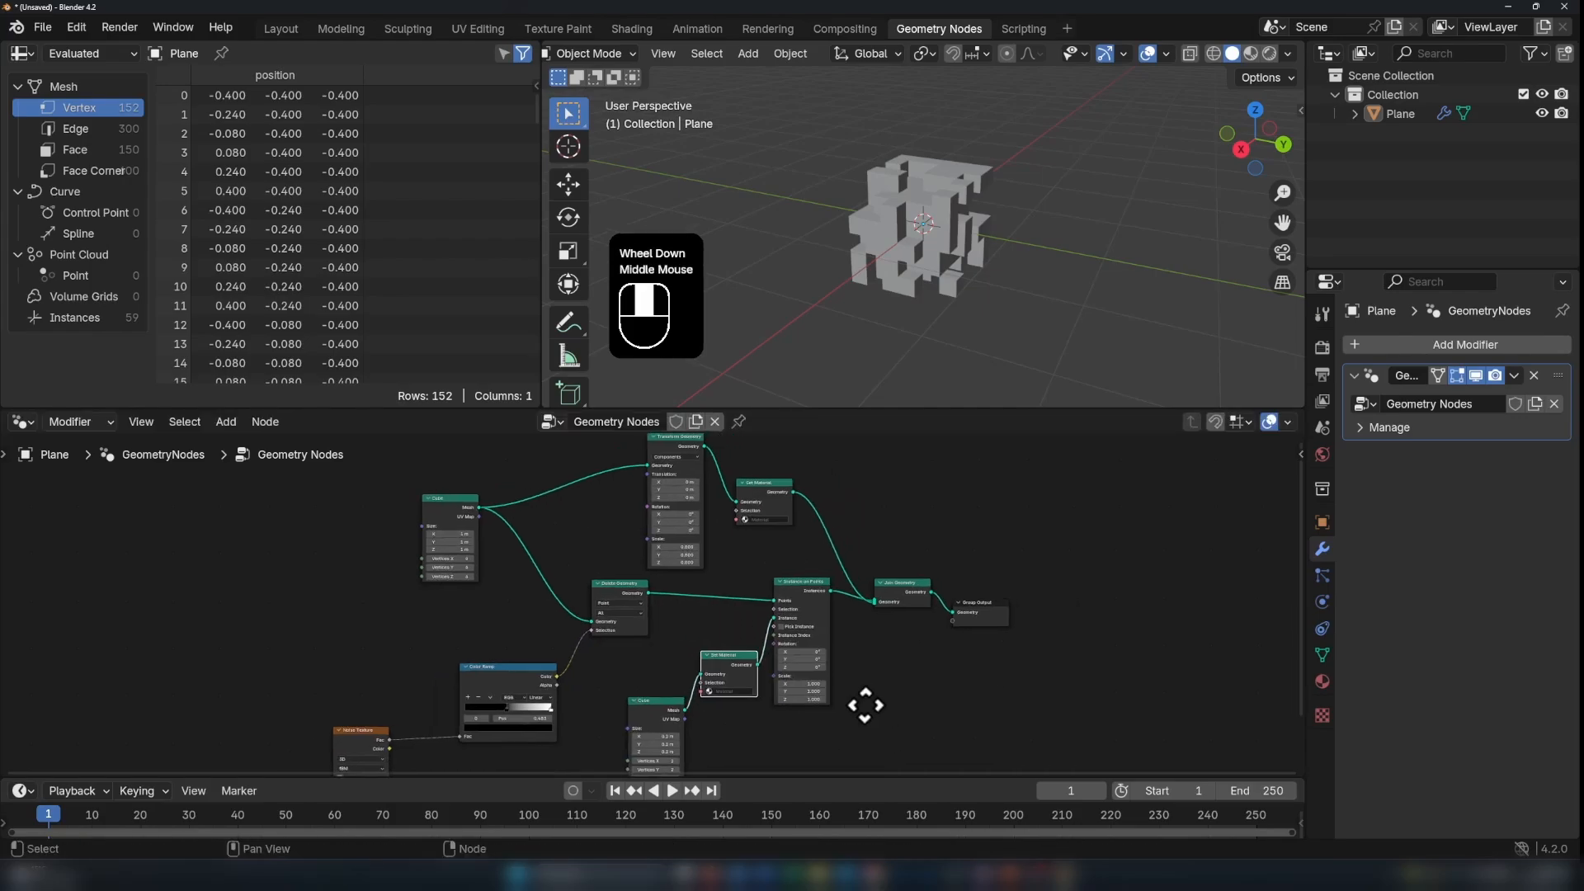
Step: Assign the existing material named Material to the Set Material node that follows Transform Geometry
scroll(805, 651, up, 2)
click(750, 508)
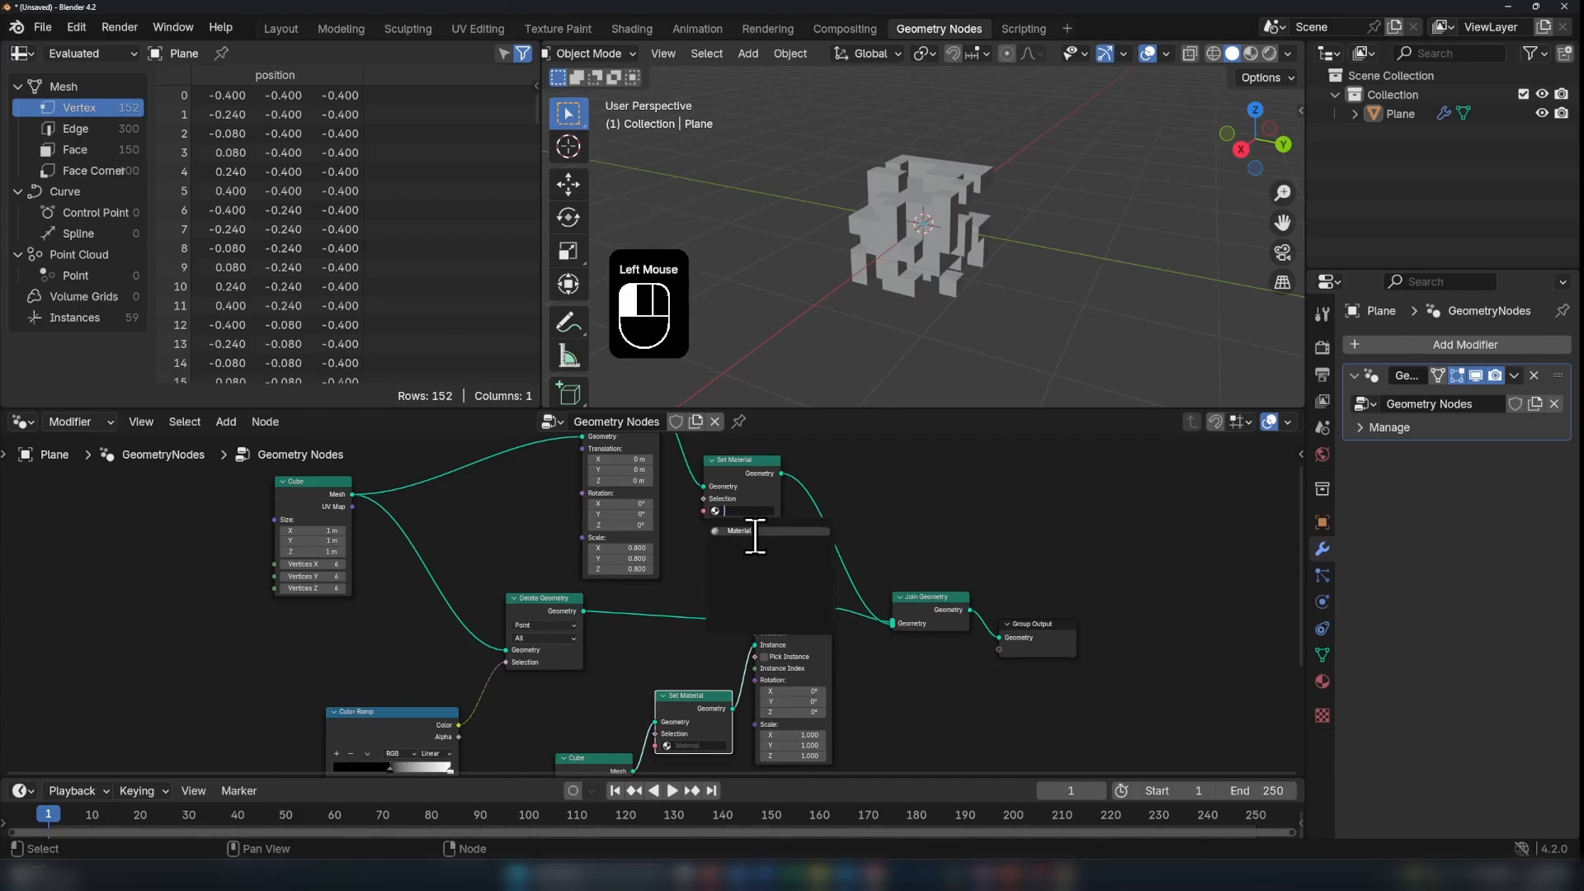
click(755, 532)
Step: Create a new material on the Plane object
scroll(848, 543, down, 2)
middle_drag(848, 543, 938, 541)
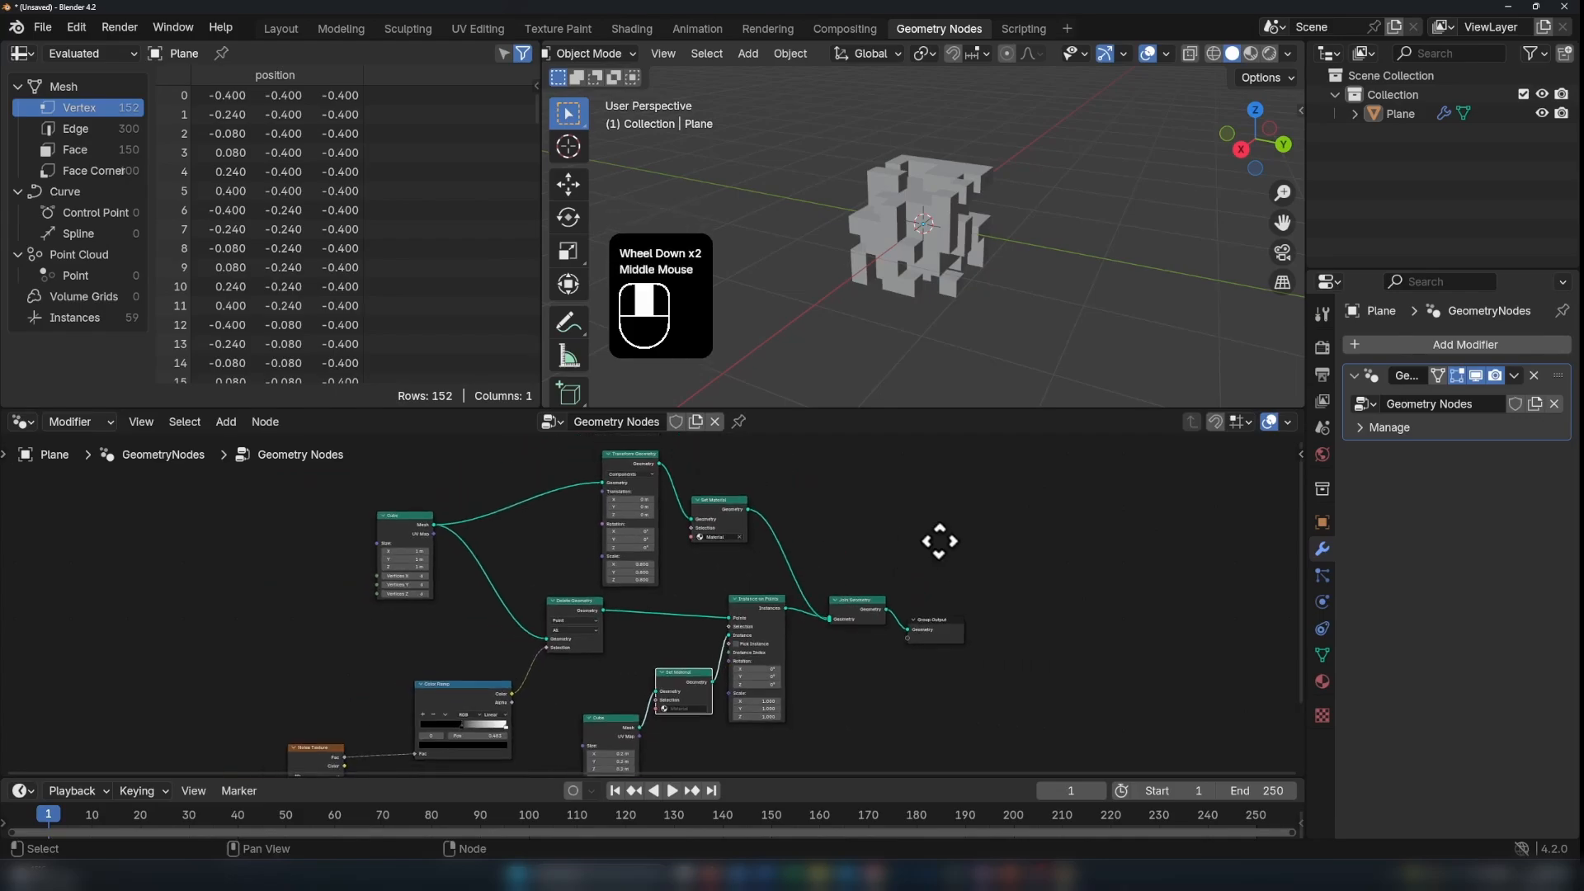
scroll(861, 600, up, 2)
middle_drag(861, 601, 792, 516)
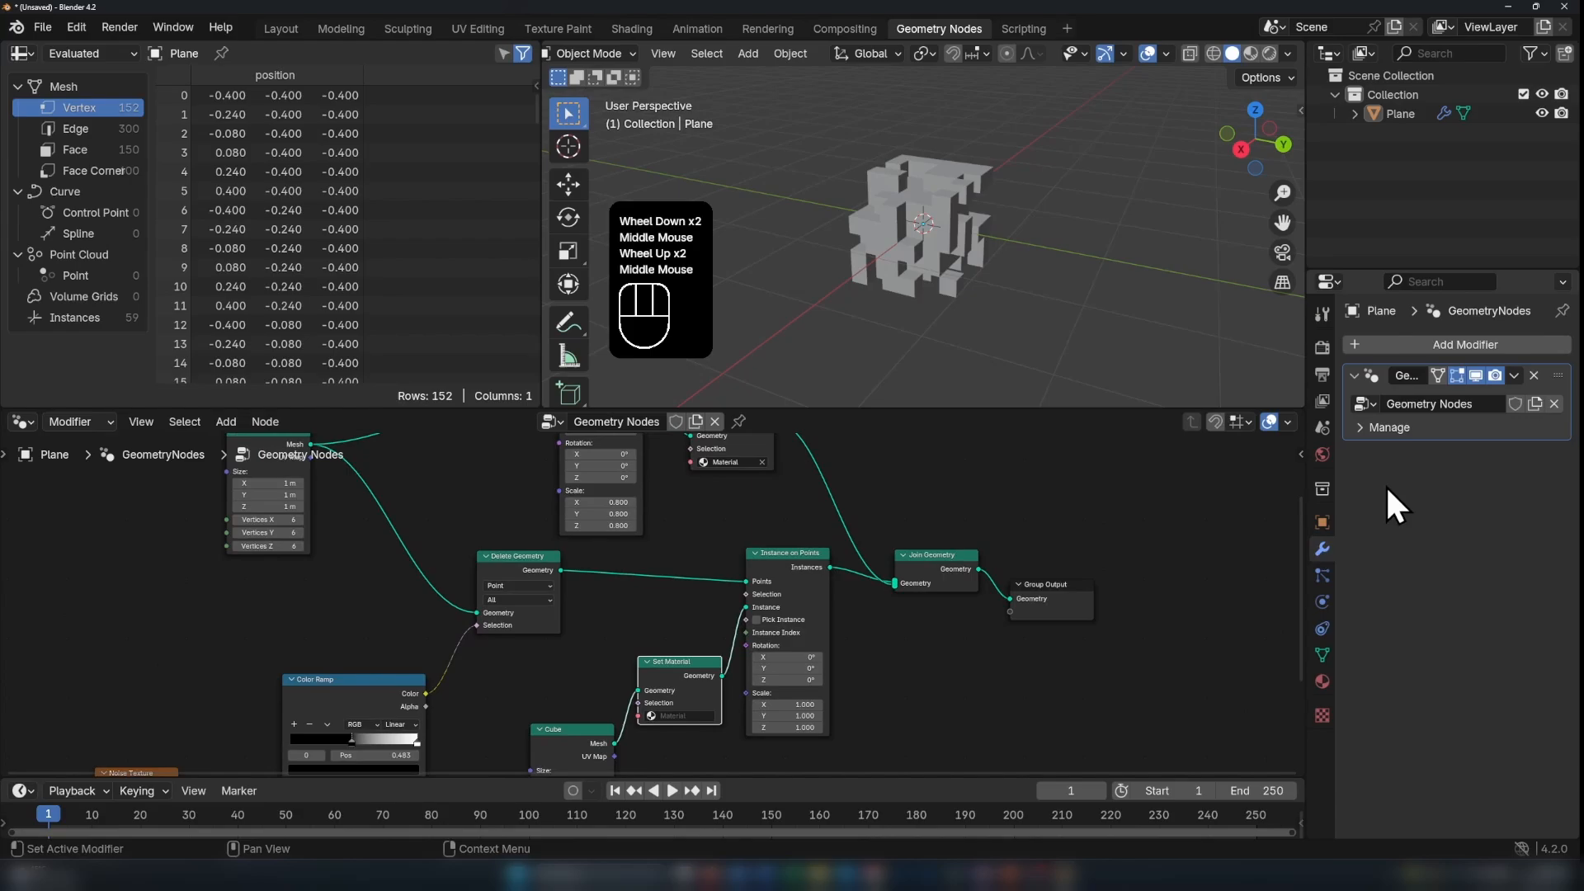
click(1323, 681)
click(1442, 427)
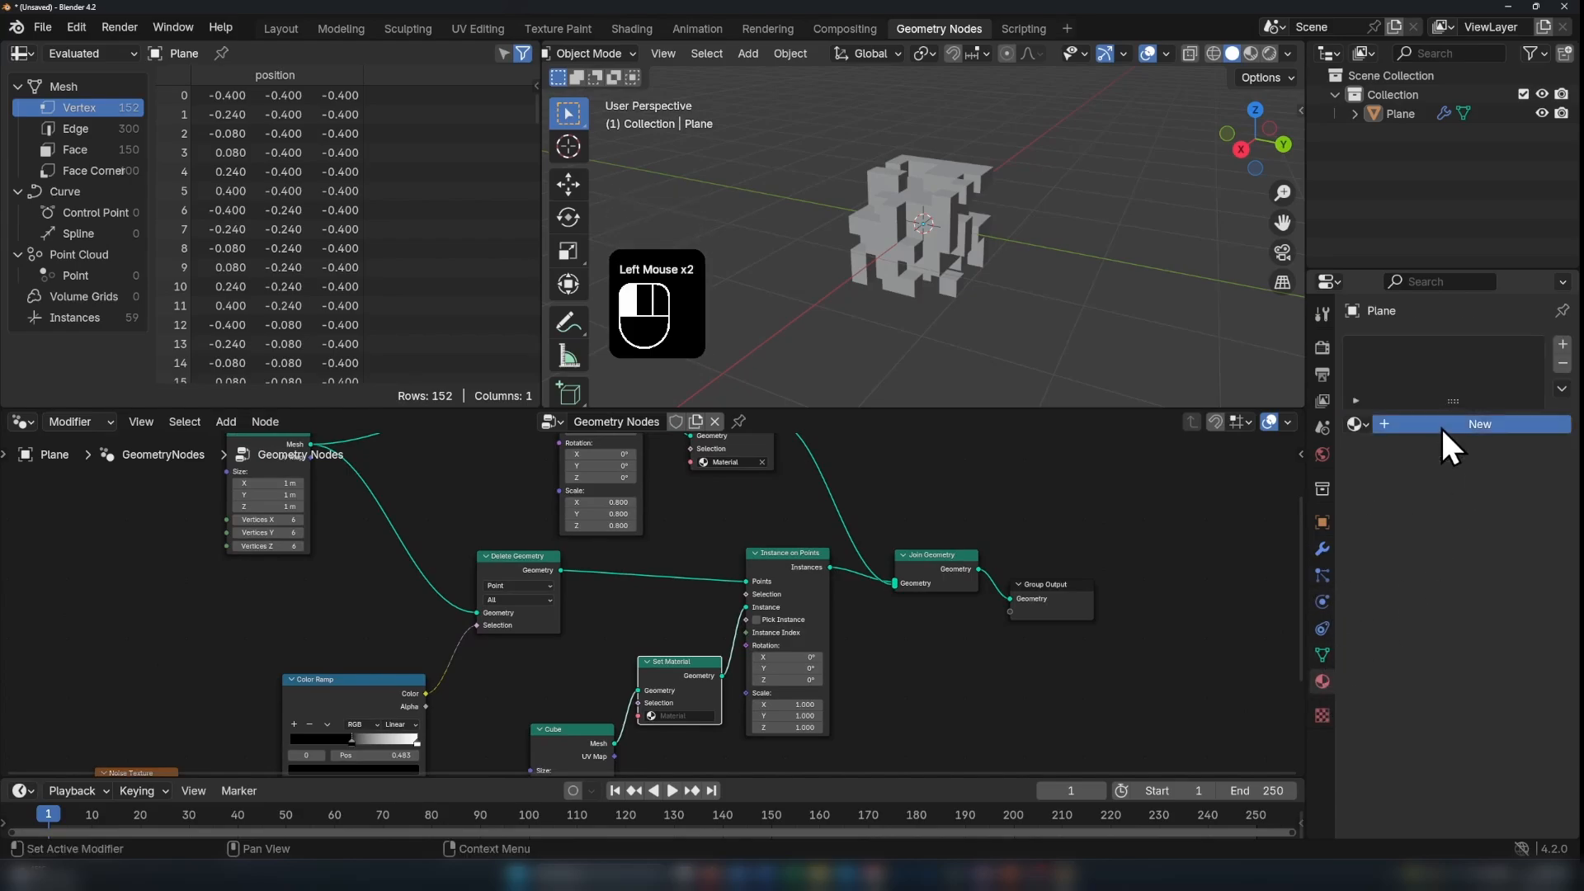
Step: Assign Material.001 to the Set Material node that follows the 0.2 m Cube
scroll(1139, 608, down, 3)
middle_drag(1138, 608, 940, 664)
scroll(940, 664, up, 4)
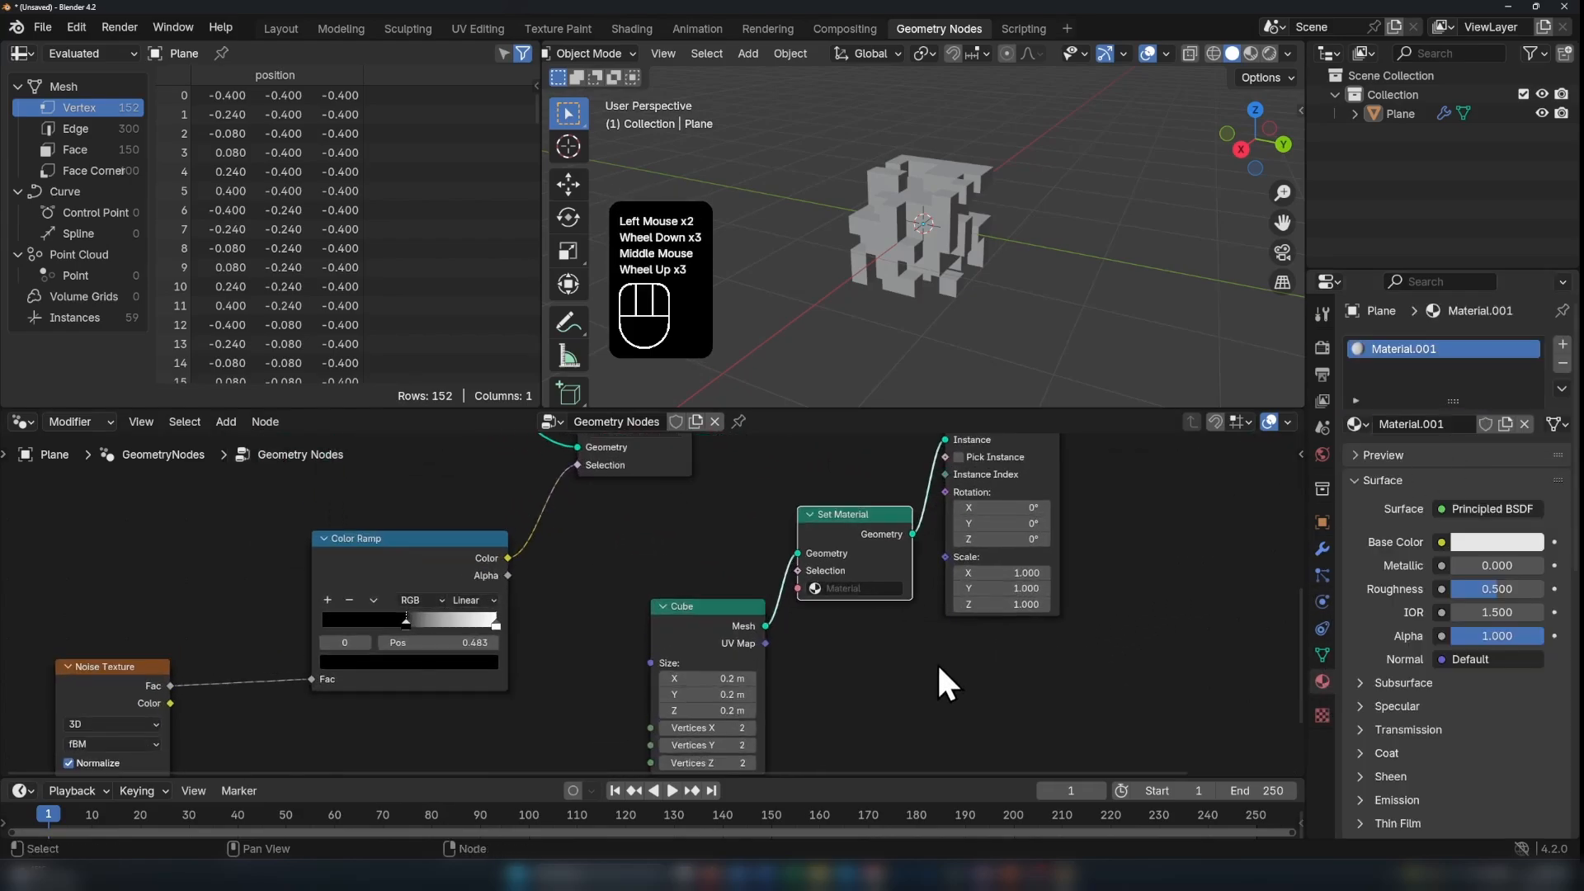
click(887, 586)
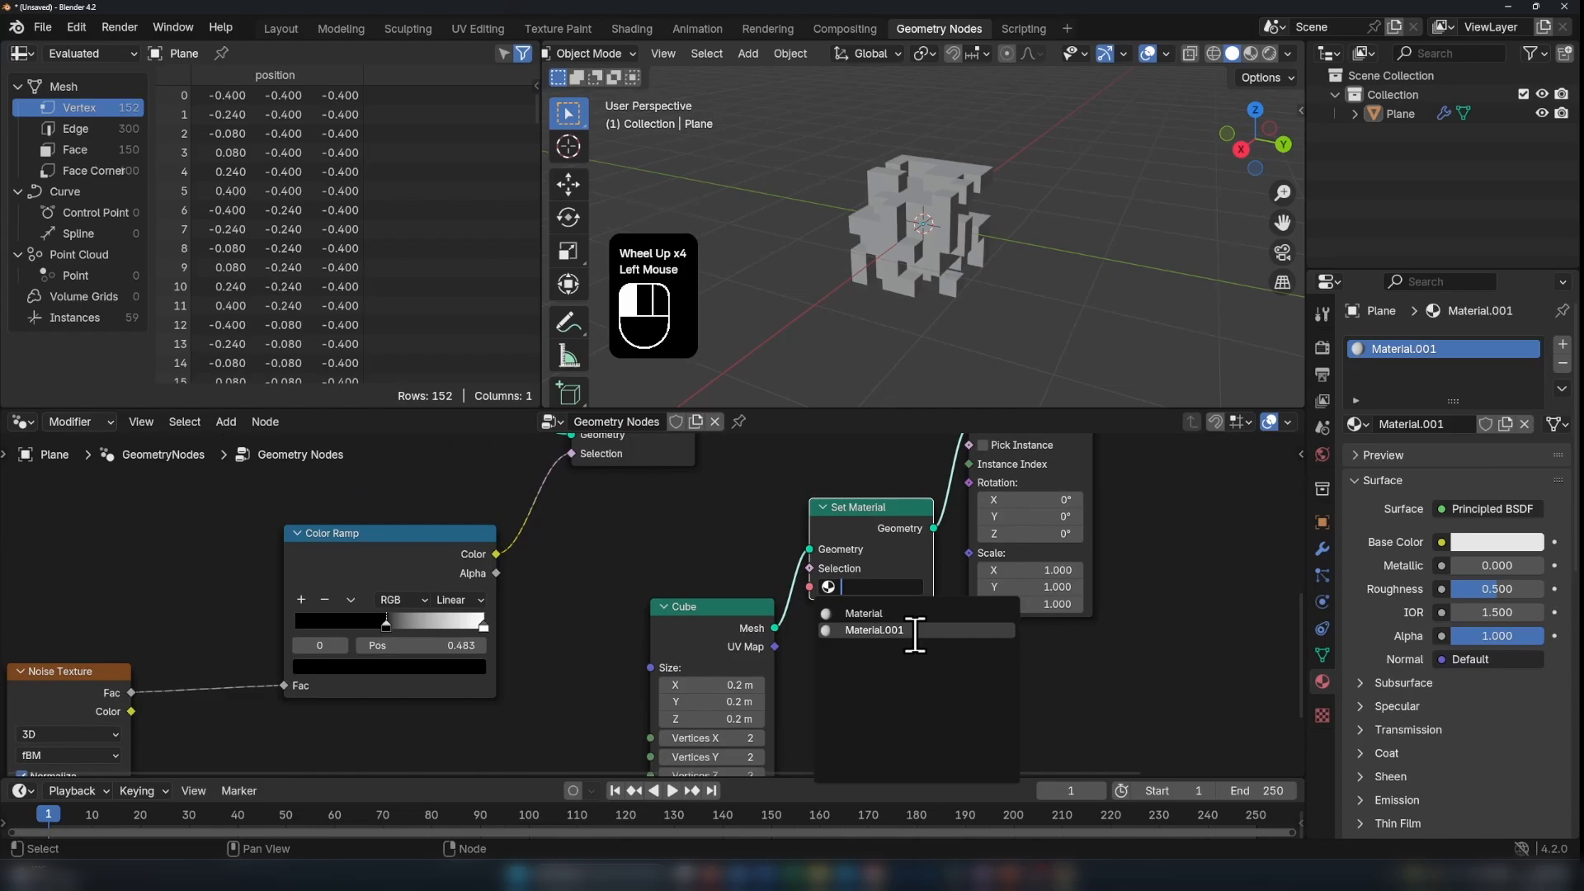
click(875, 630)
scroll(911, 635, down, 2)
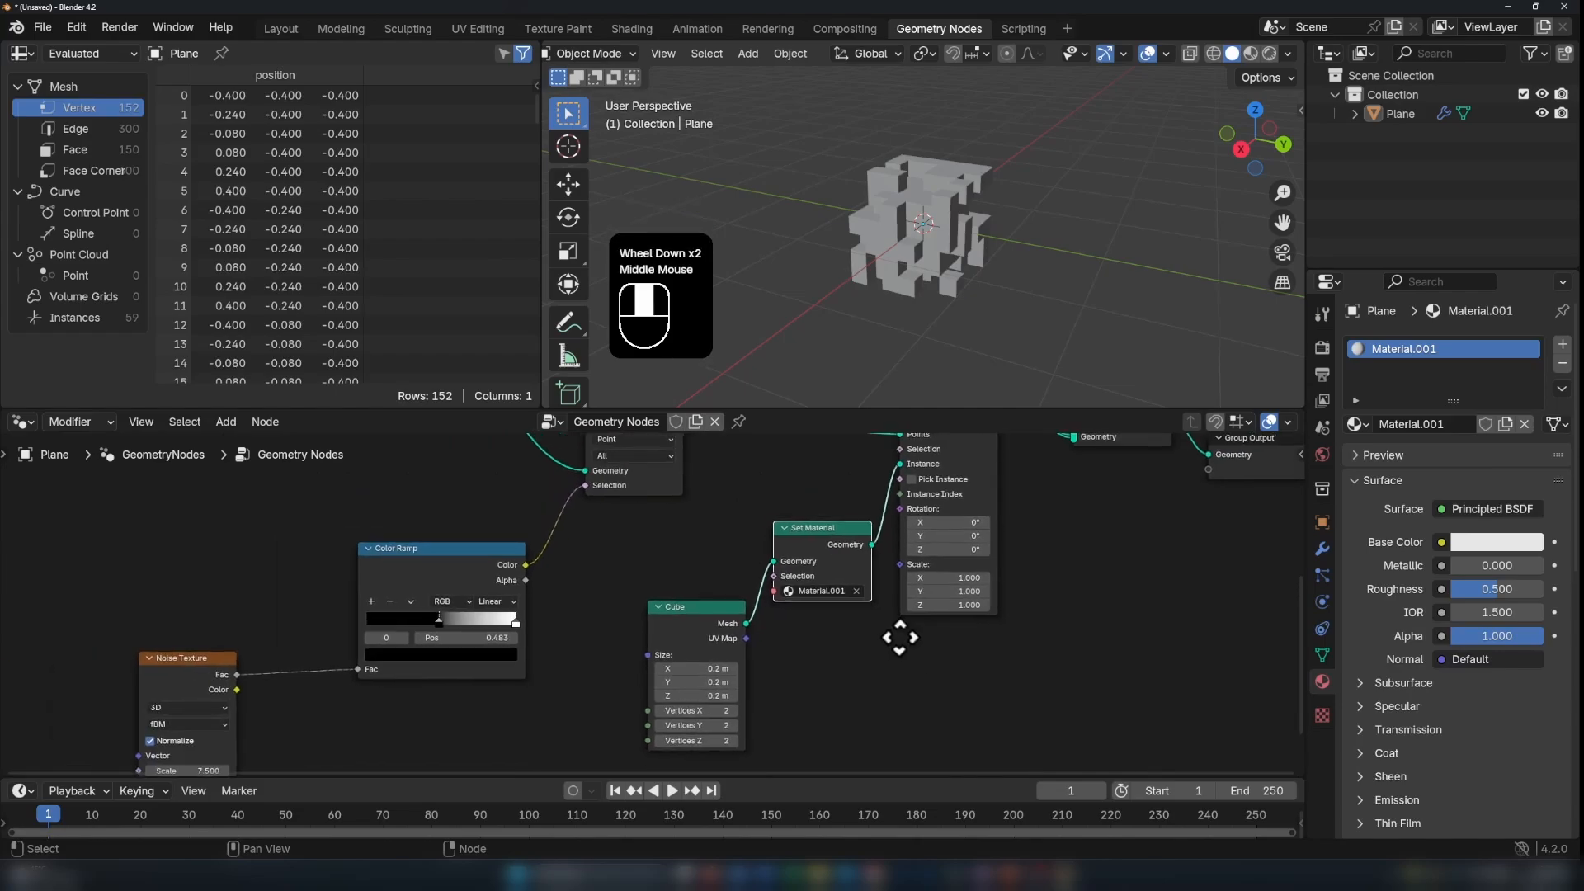
Step: Move the 0.2 m Cube node slightly further away from its Set Material node
scroll(879, 652, up, 2)
middle_drag(898, 636, 807, 622)
scroll(858, 635, down, 2)
scroll(637, 596, up, 2)
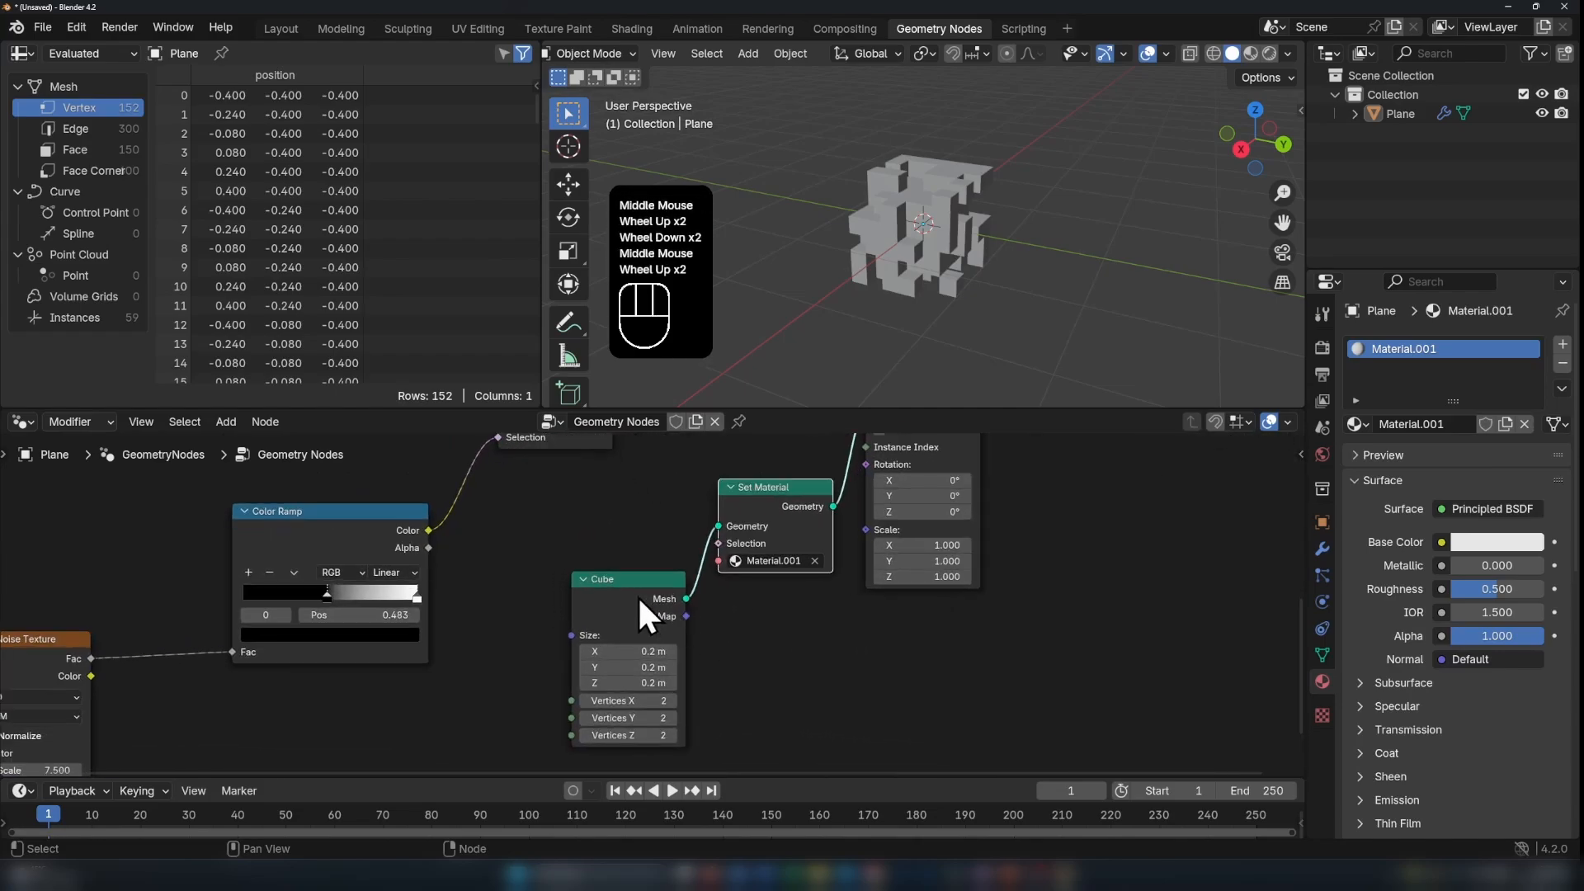
drag(637, 596, 555, 590)
Step: Switch to the Shading workspace for the Plane's Material.001 and hide the sidebar
scroll(787, 606, down, 2)
middle_drag(787, 605, 833, 665)
scroll(822, 535, down, 2)
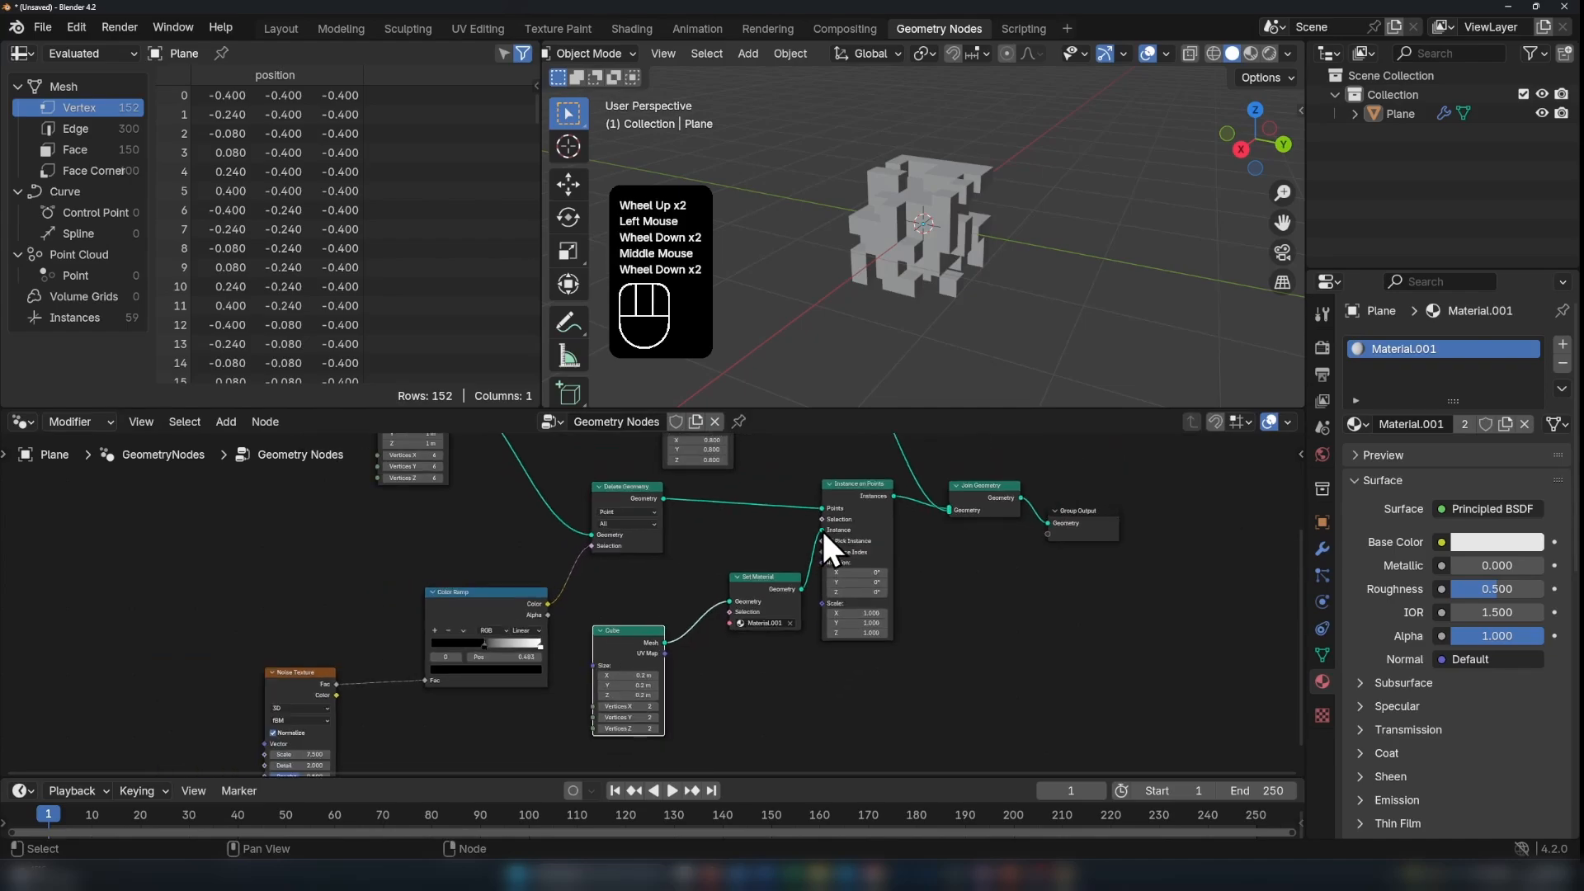
middle_drag(814, 513, 880, 597)
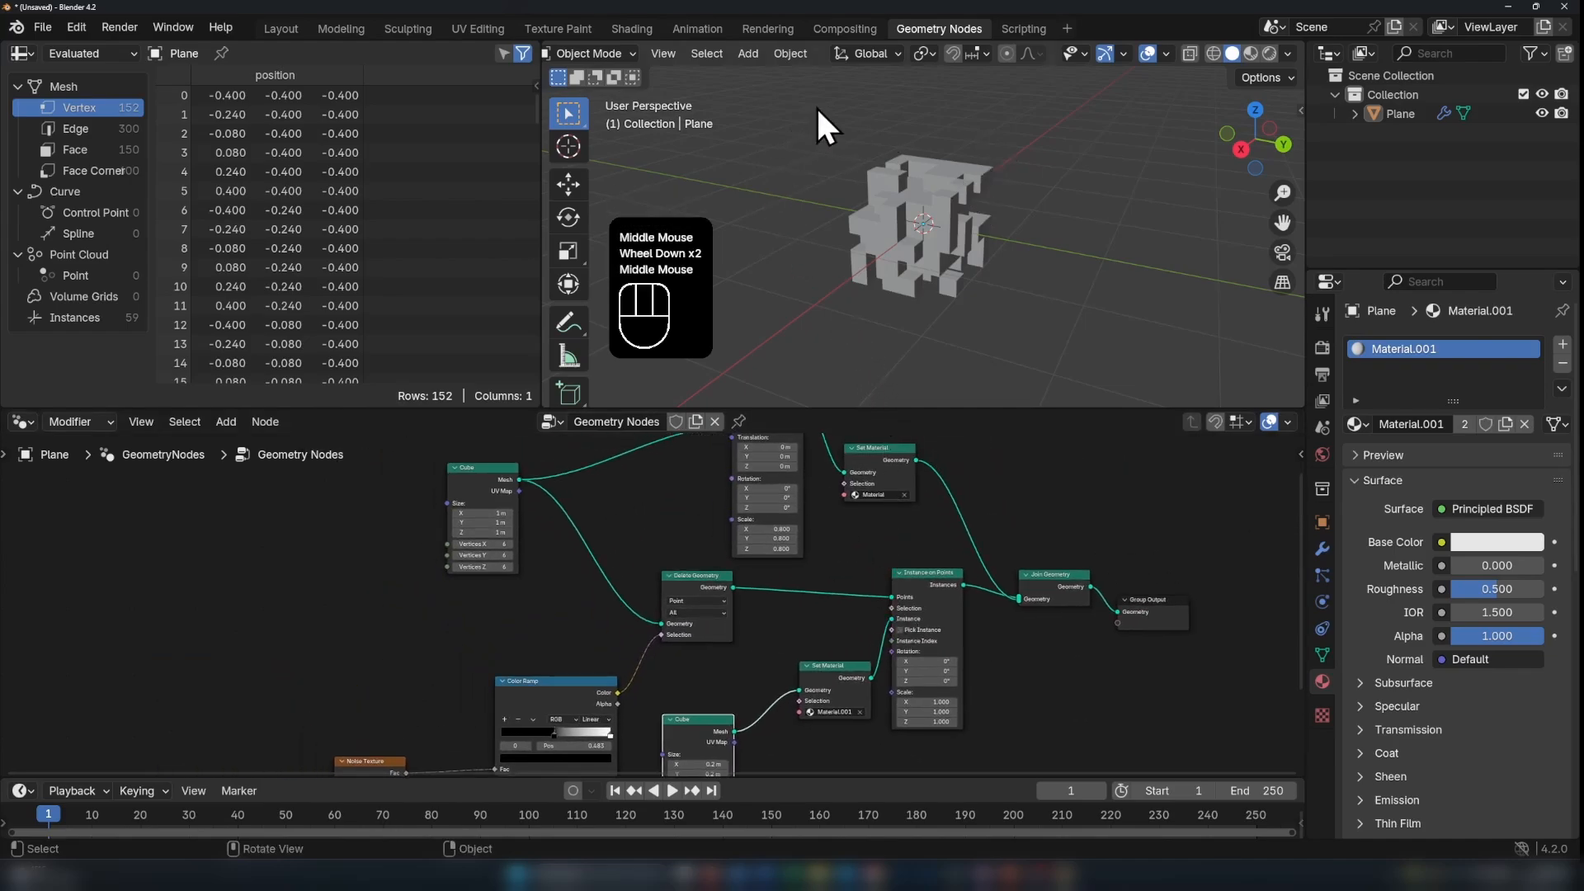
click(632, 29)
key(n)
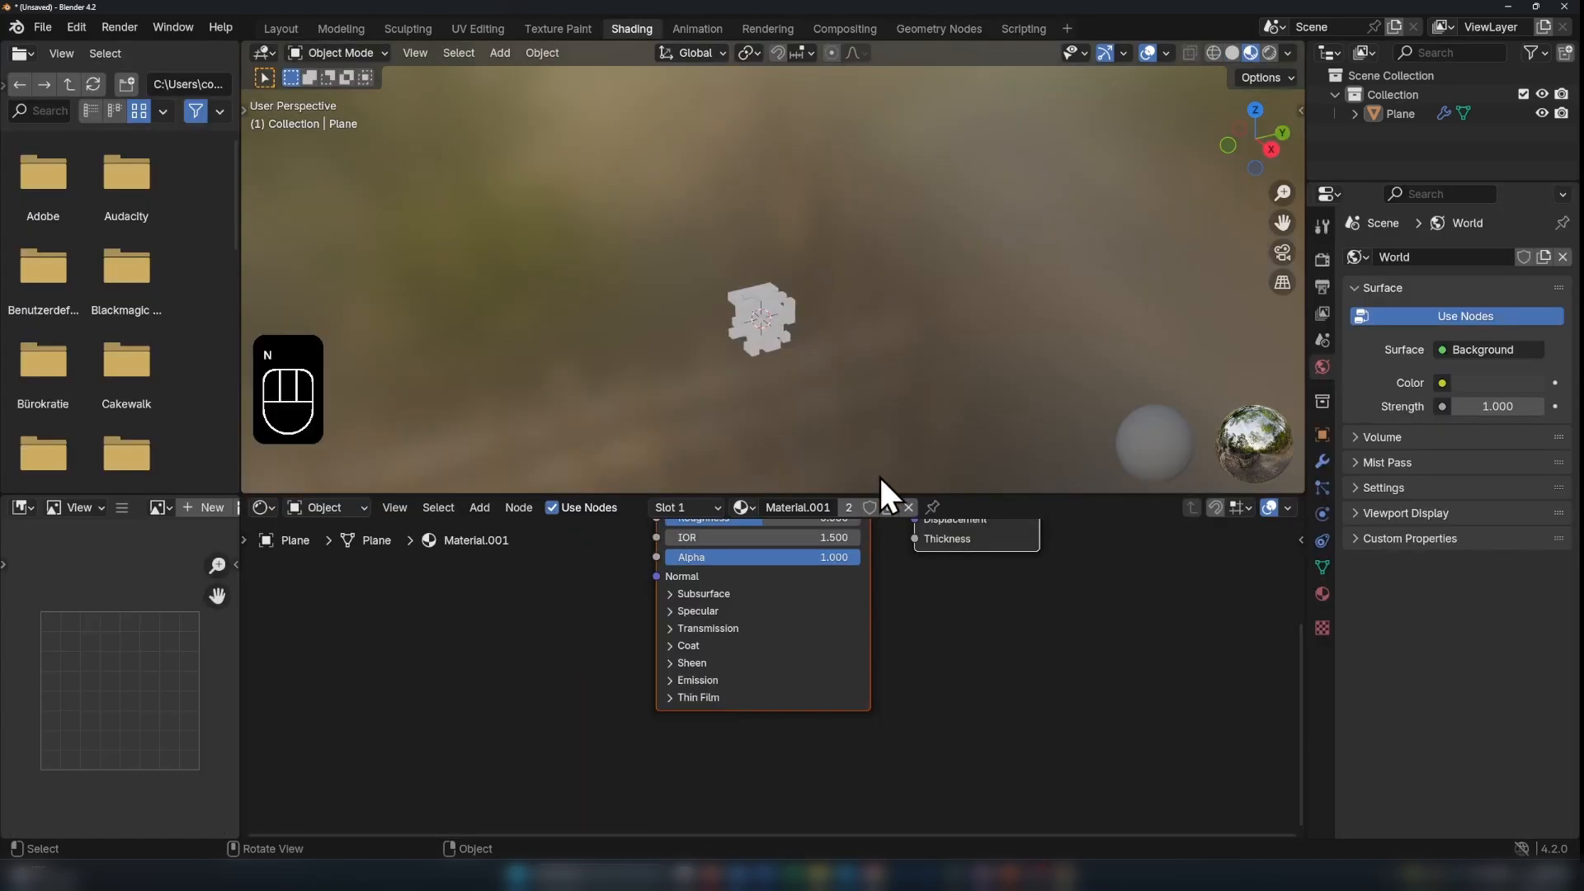
middle_drag(957, 627, 1007, 661)
scroll(794, 666, up, 3)
middle_drag(793, 666, 721, 660)
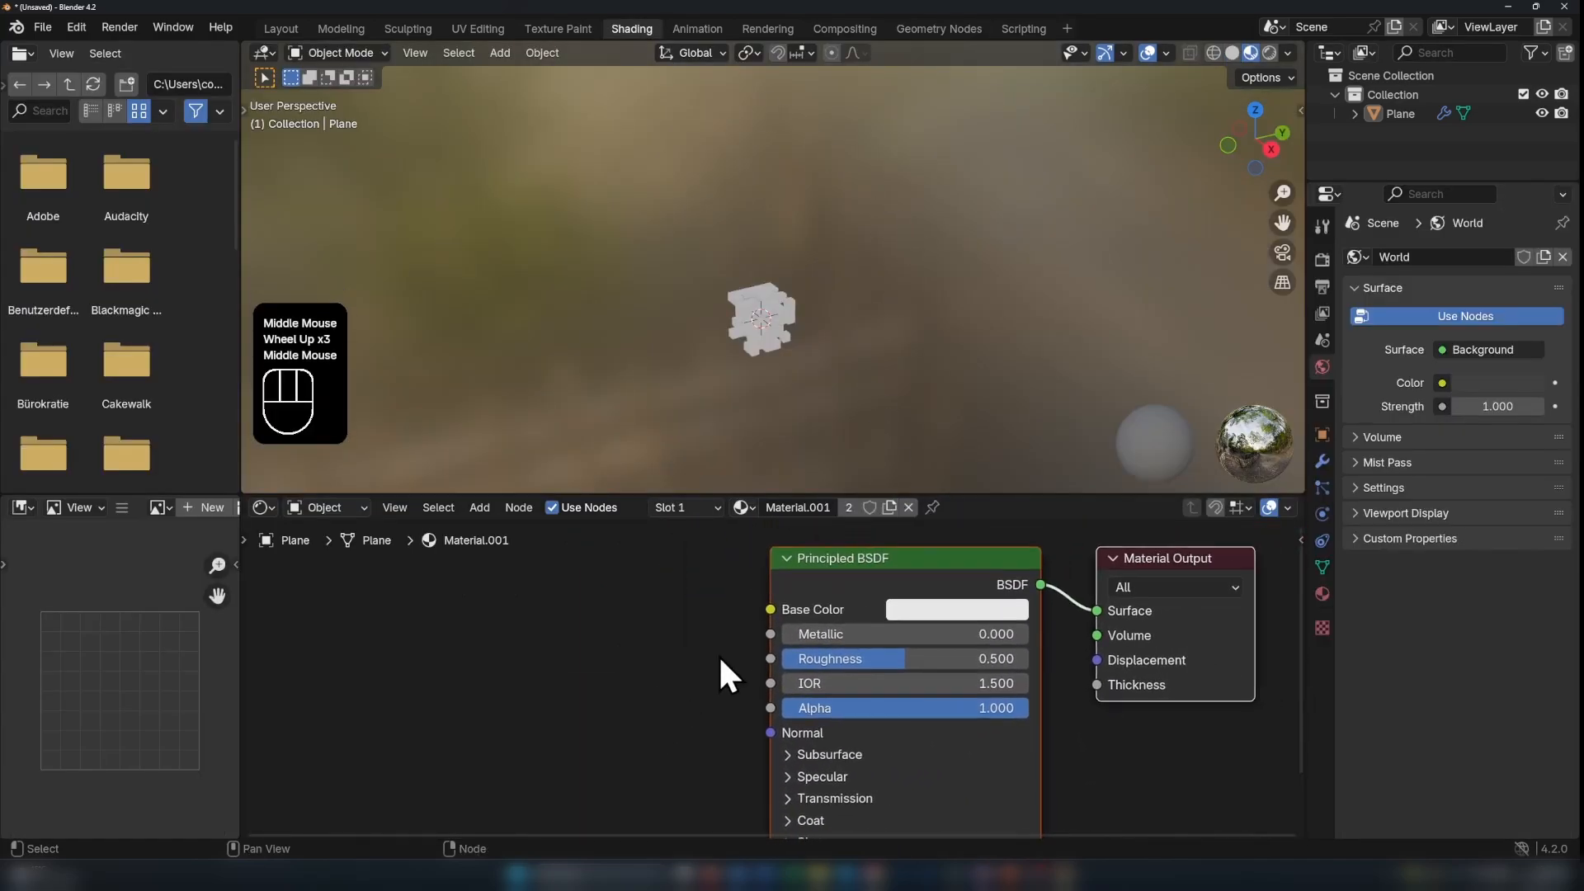
scroll(806, 363, up, 4)
middle_drag(816, 380, 850, 367)
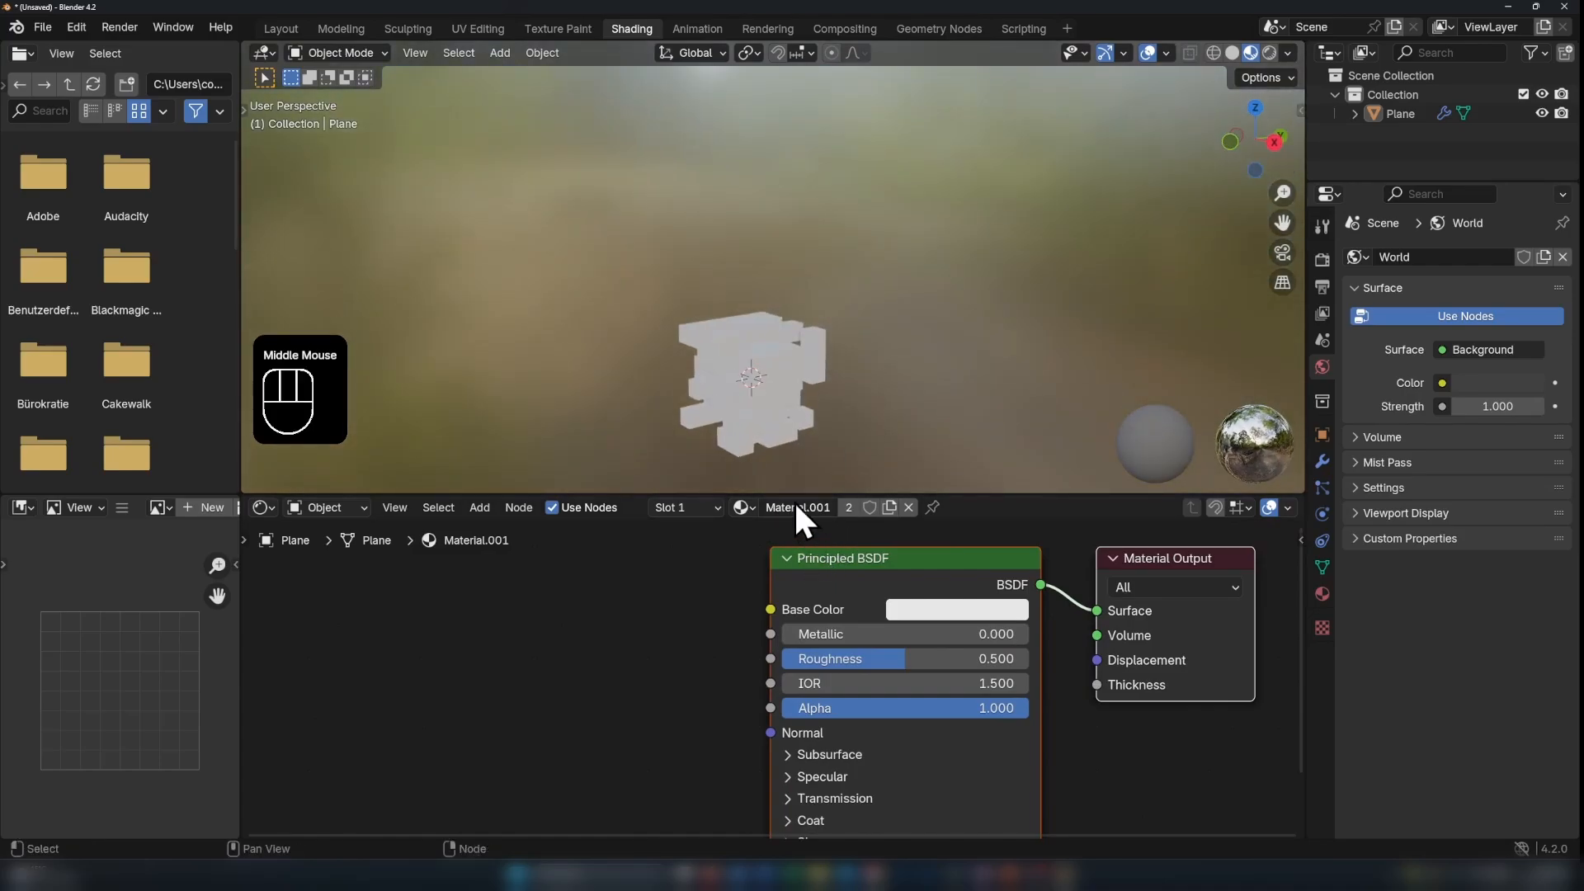
Step: Rearrange Material.001's shader nodes, placing Material Output further away from Principled BSDF
drag(816, 573, 634, 559)
scroll(812, 387, down, 2)
middle_drag(819, 388, 829, 462)
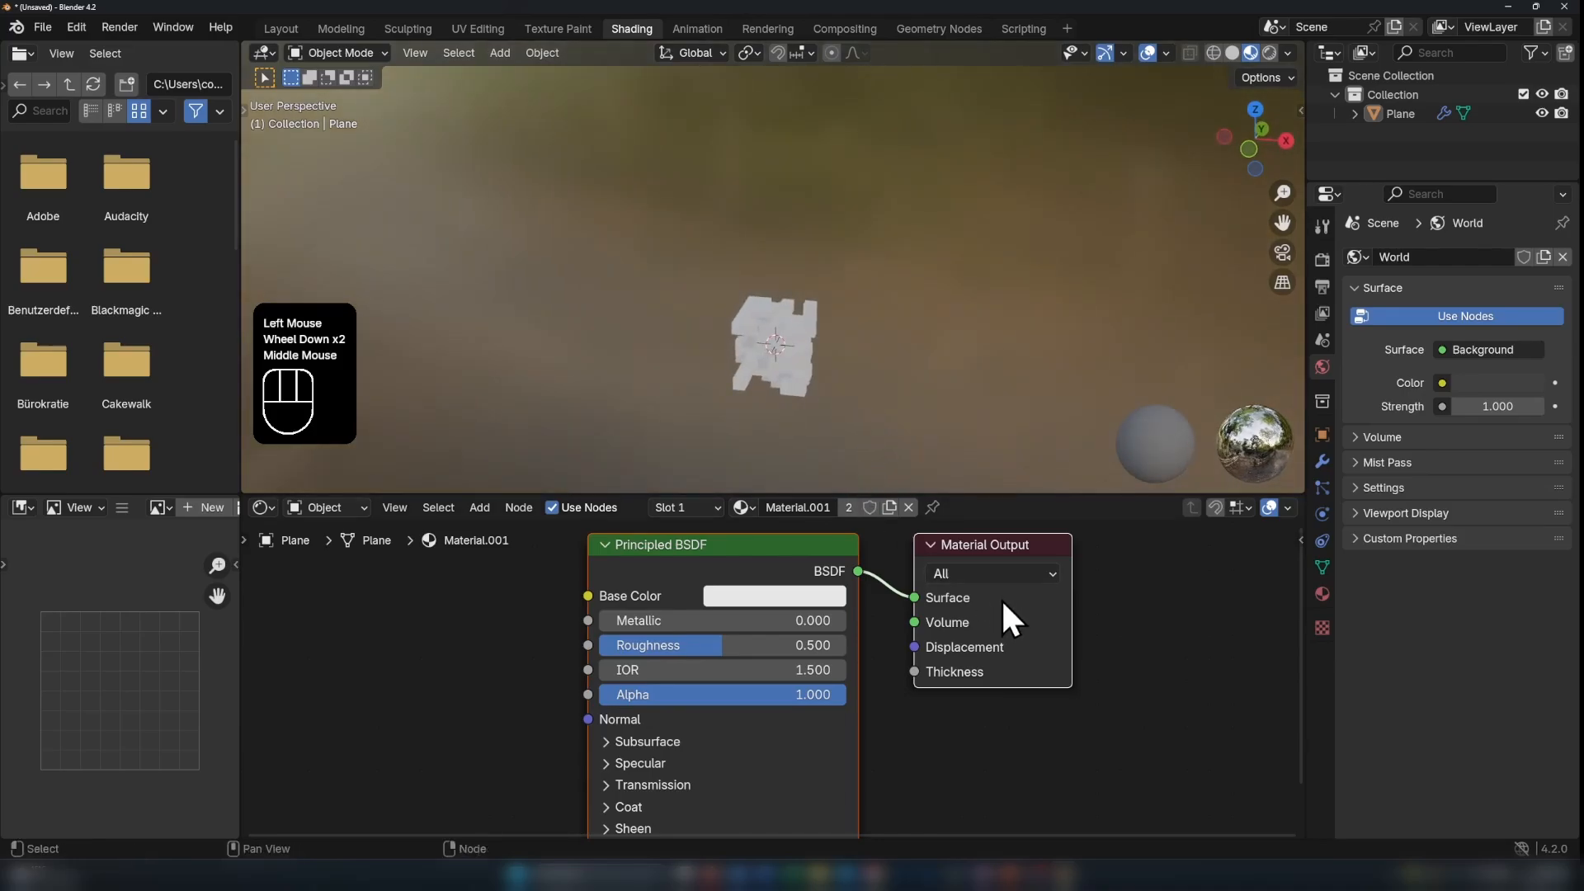
drag(1031, 662, 1134, 668)
Step: Set the Base Color of Material.001's Principled BSDF to a light pink
scroll(914, 648, up, 2)
middle_drag(930, 683, 927, 707)
scroll(920, 699, up, 1)
click(809, 578)
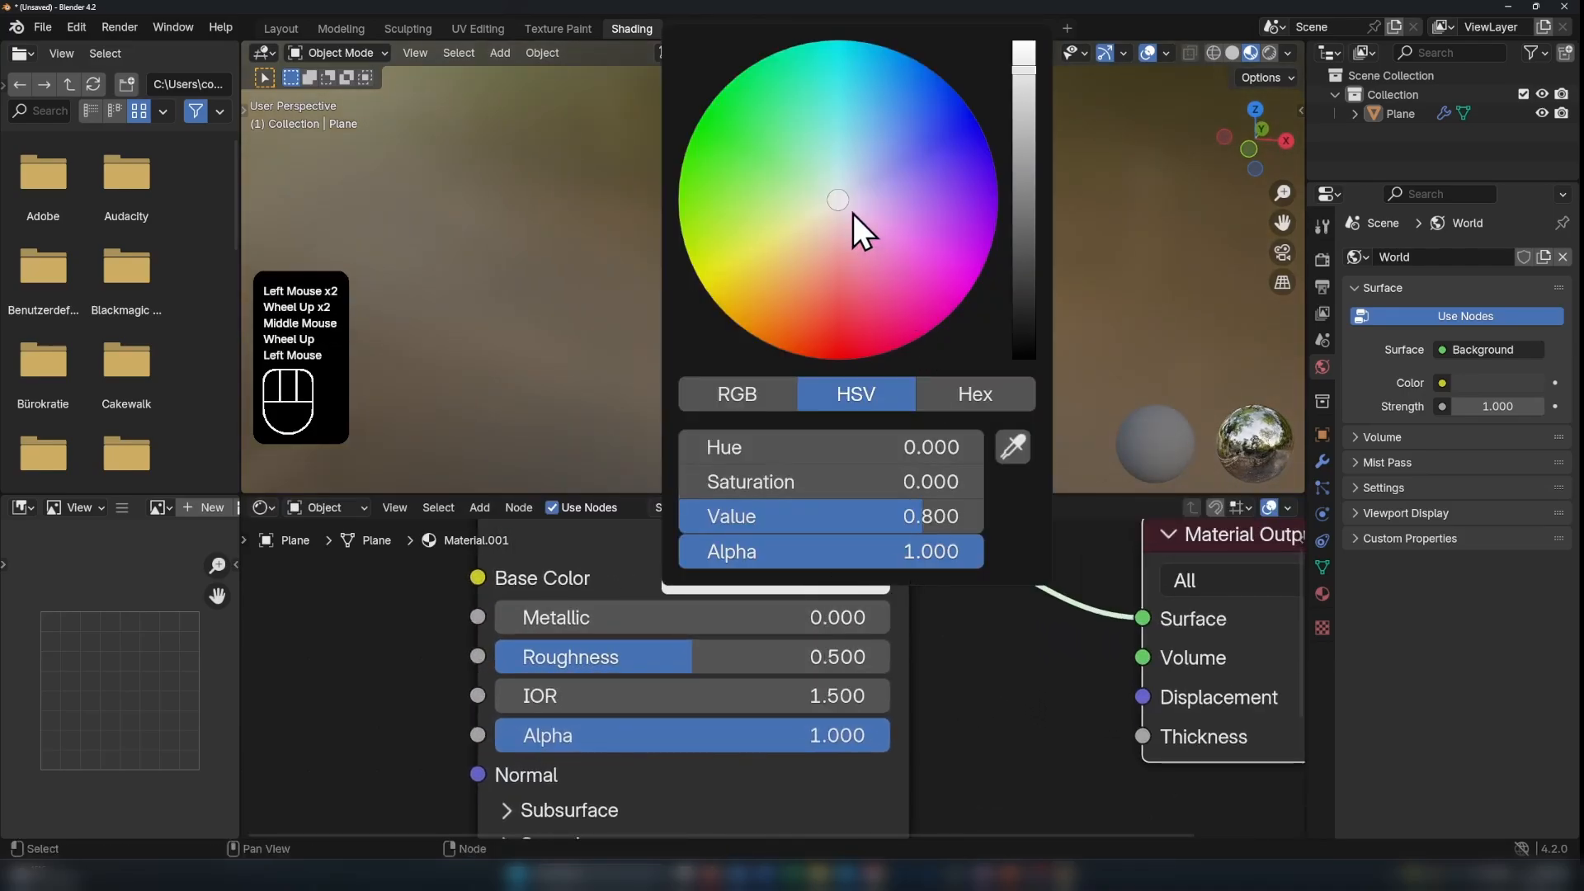
drag(845, 216, 875, 230)
scroll(795, 404, up, 2)
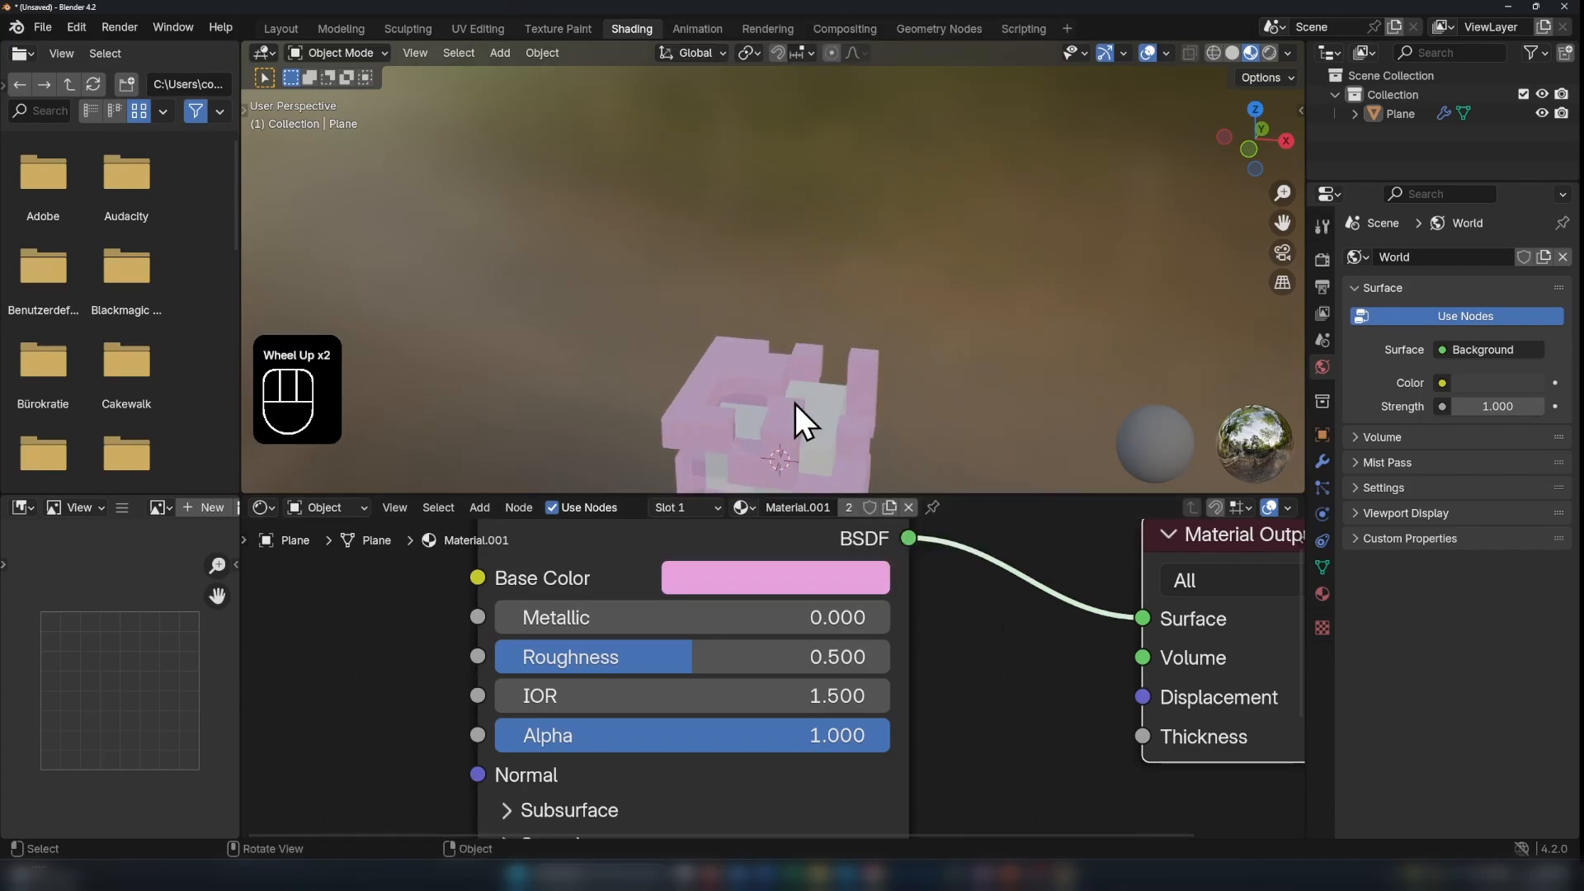
middle_drag(836, 413, 996, 339)
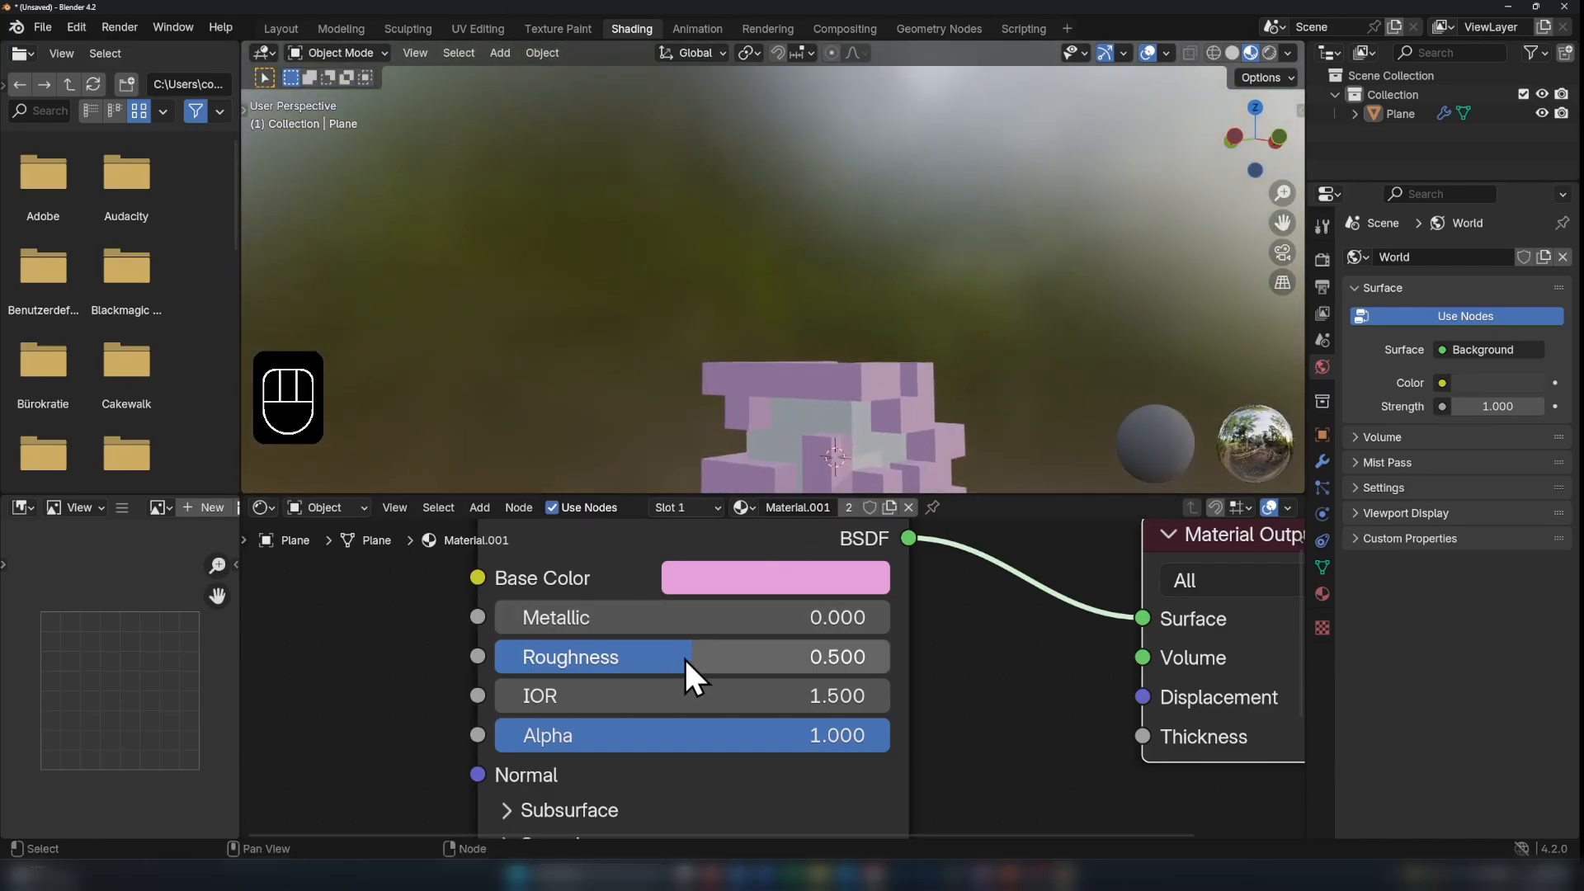
Step: Set the Roughness of Material.001's Principled BSDF to 0.378
drag(685, 657, 685, 657)
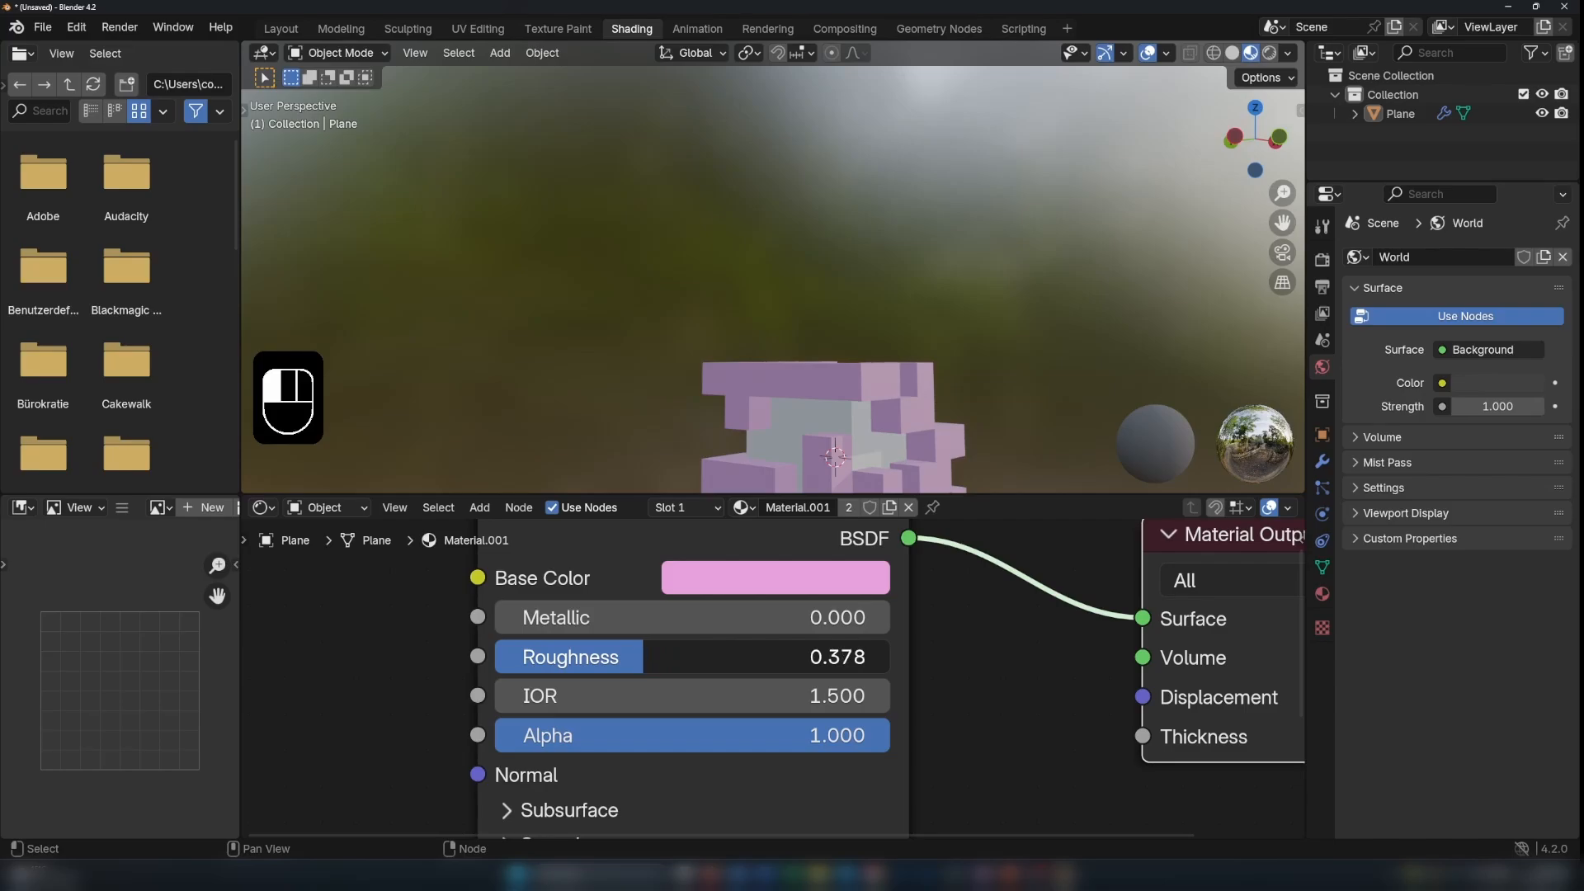
scroll(928, 330, down, 3)
middle_drag(924, 363, 1061, 456)
scroll(815, 363, up, 3)
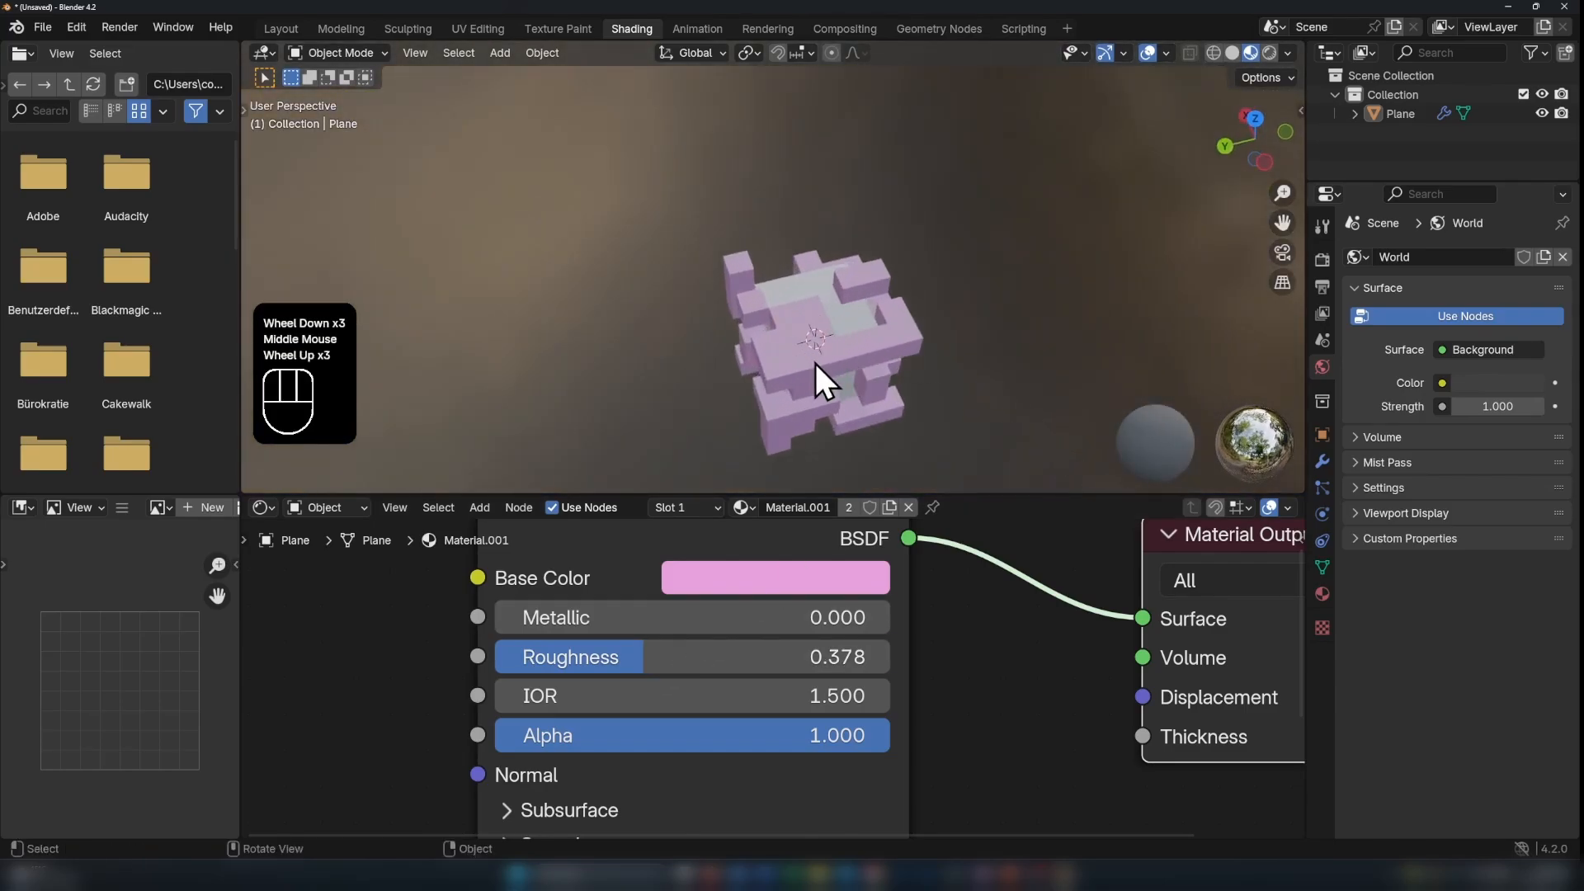
middle_drag(816, 365, 750, 366)
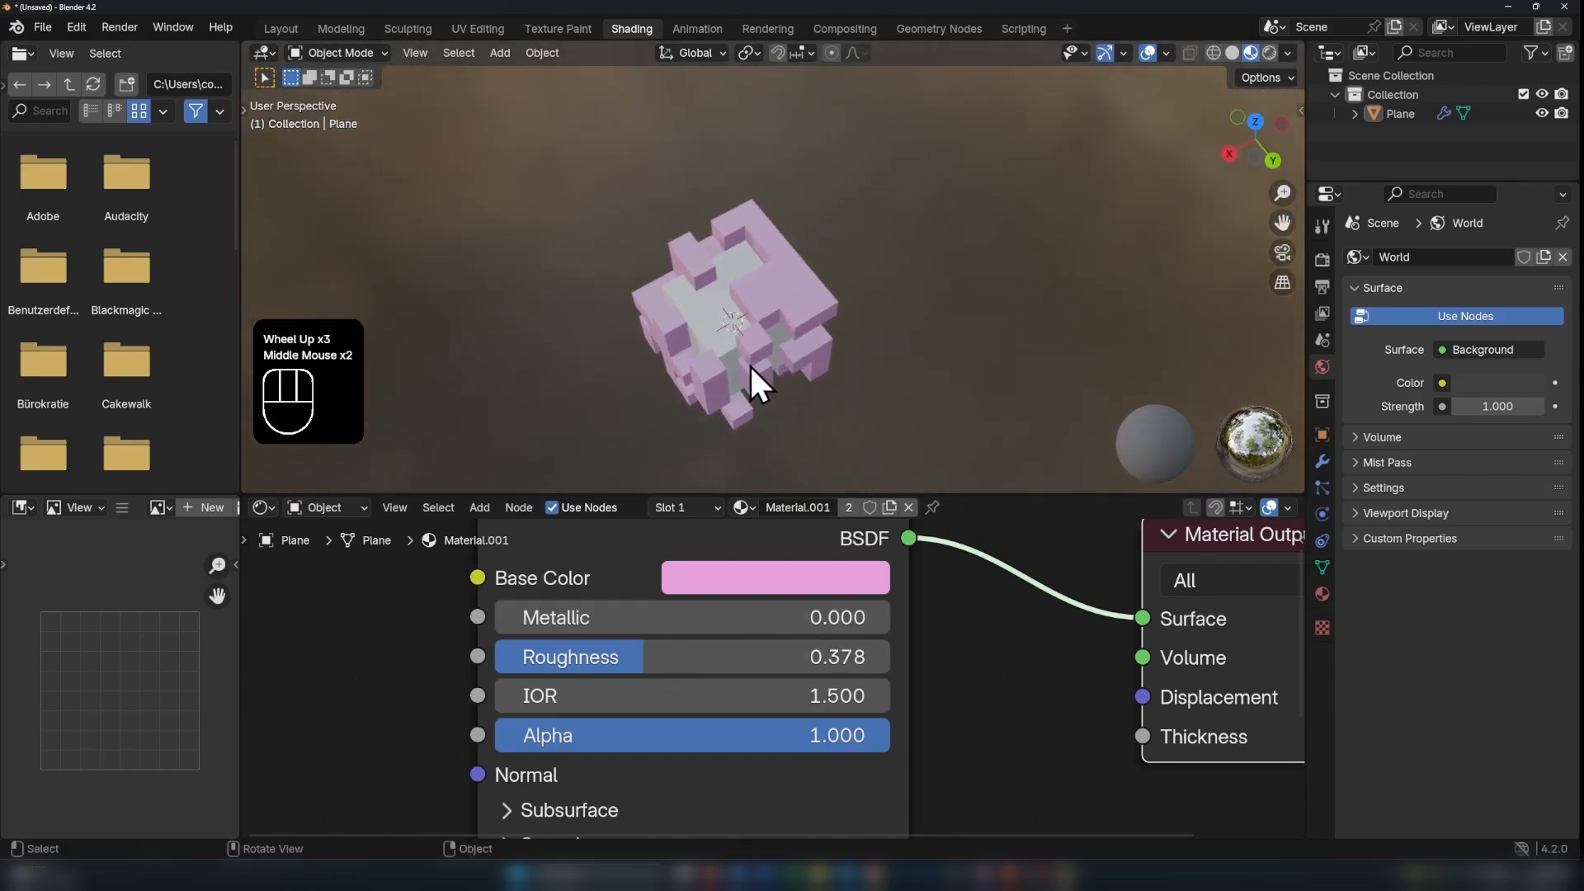
Step: Select the material named Material for editing and set its Base Color to light cyan with hue 0.513, saturation 0.657 and value 0.801
click(744, 506)
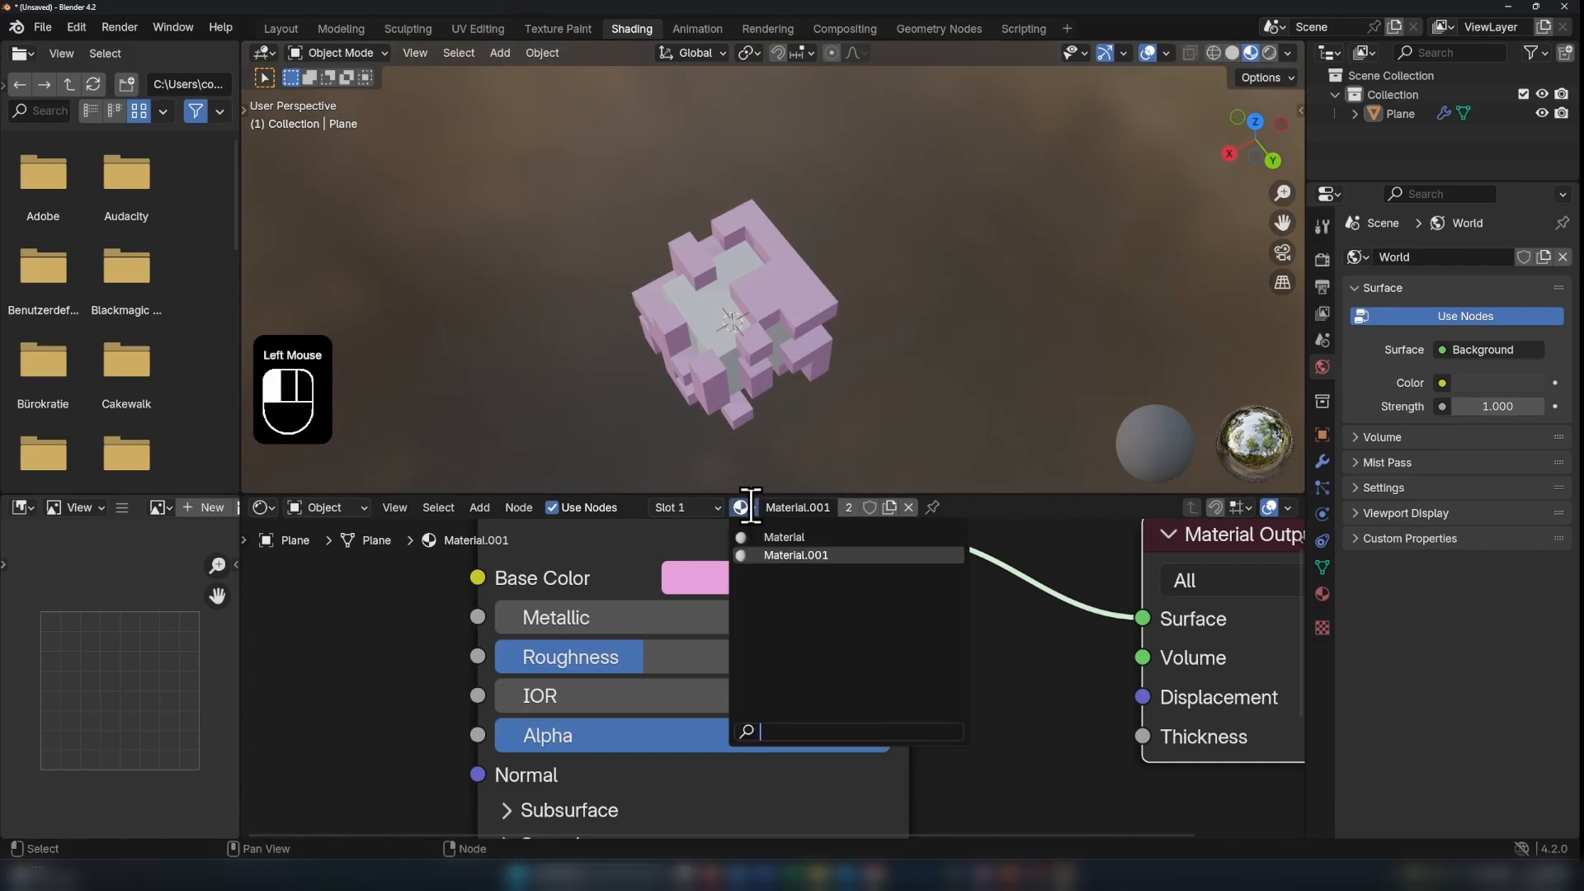
click(790, 536)
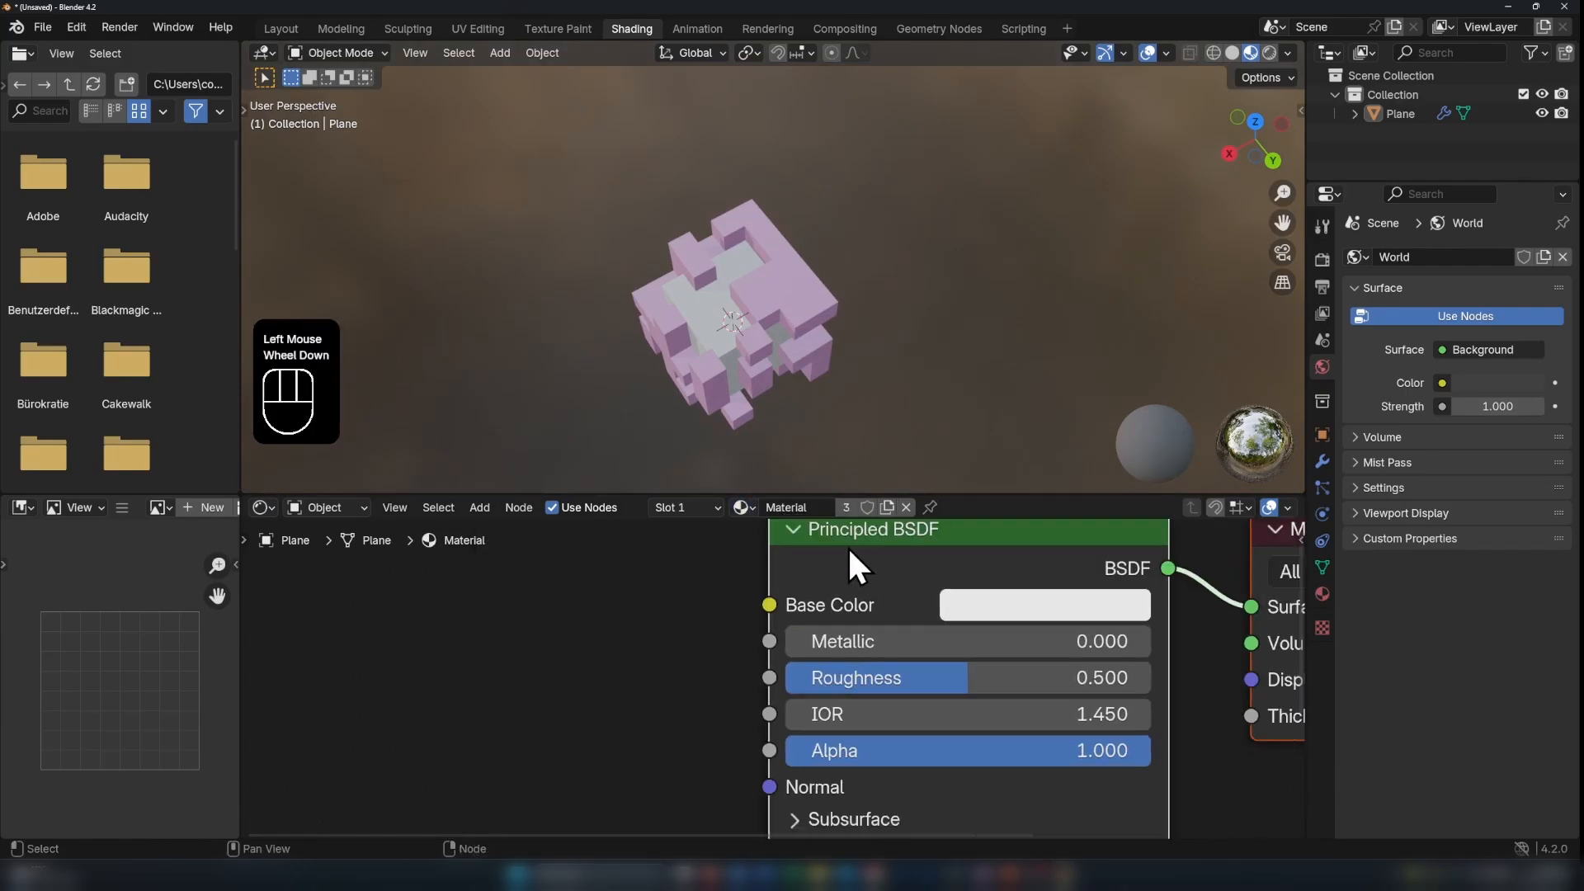
scroll(850, 552, down, 2)
middle_drag(753, 558, 724, 438)
scroll(746, 437, down, 1)
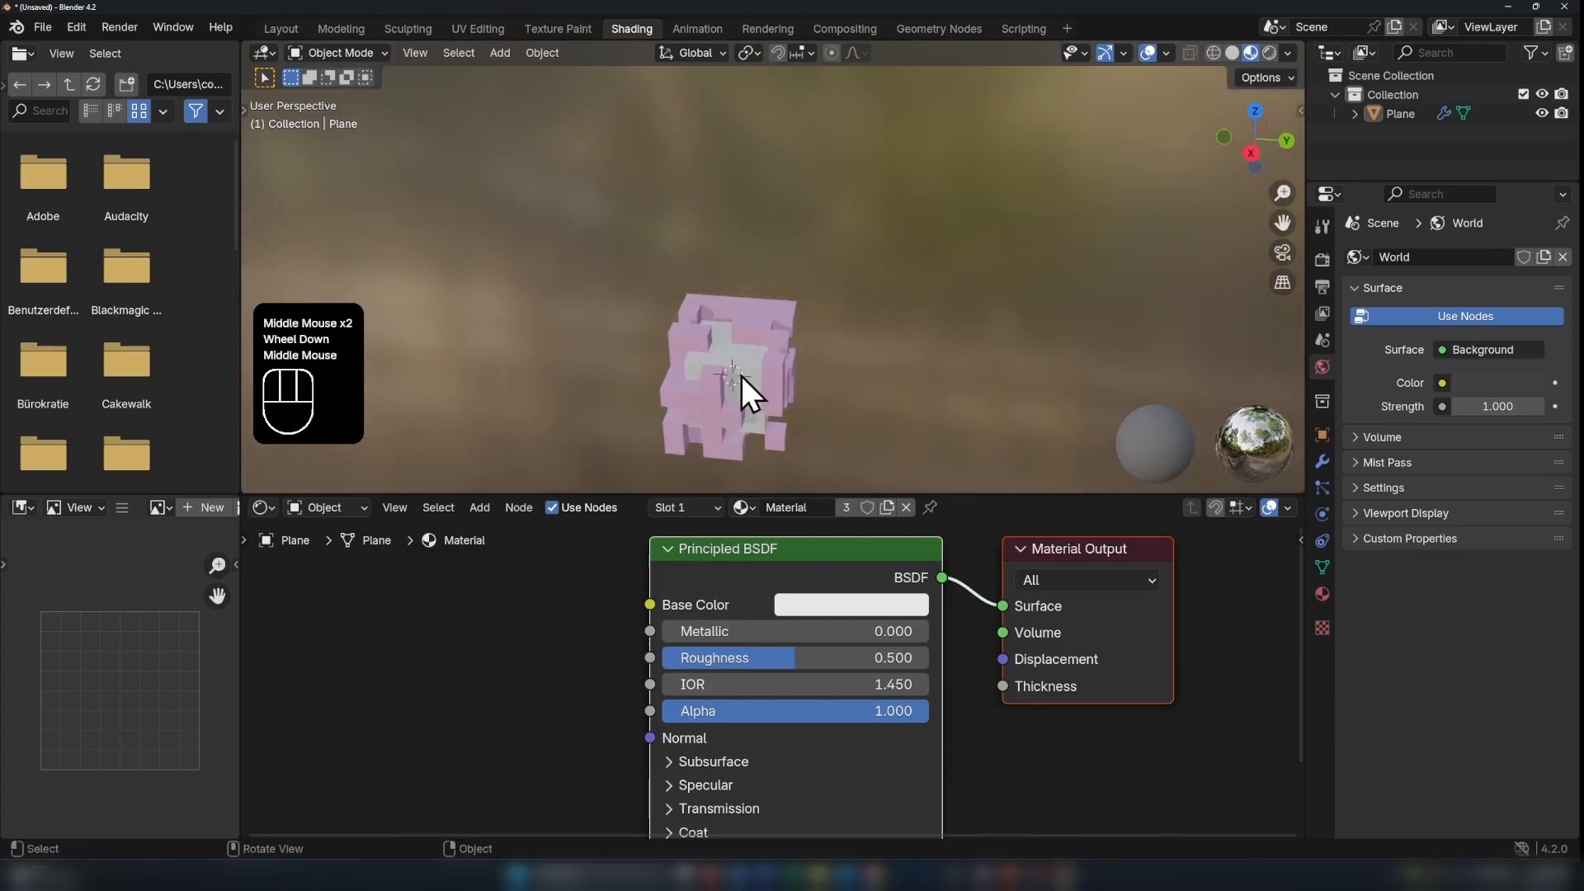
scroll(721, 545, down, 1)
middle_drag(719, 585, 730, 604)
scroll(726, 608, up, 2)
click(756, 539)
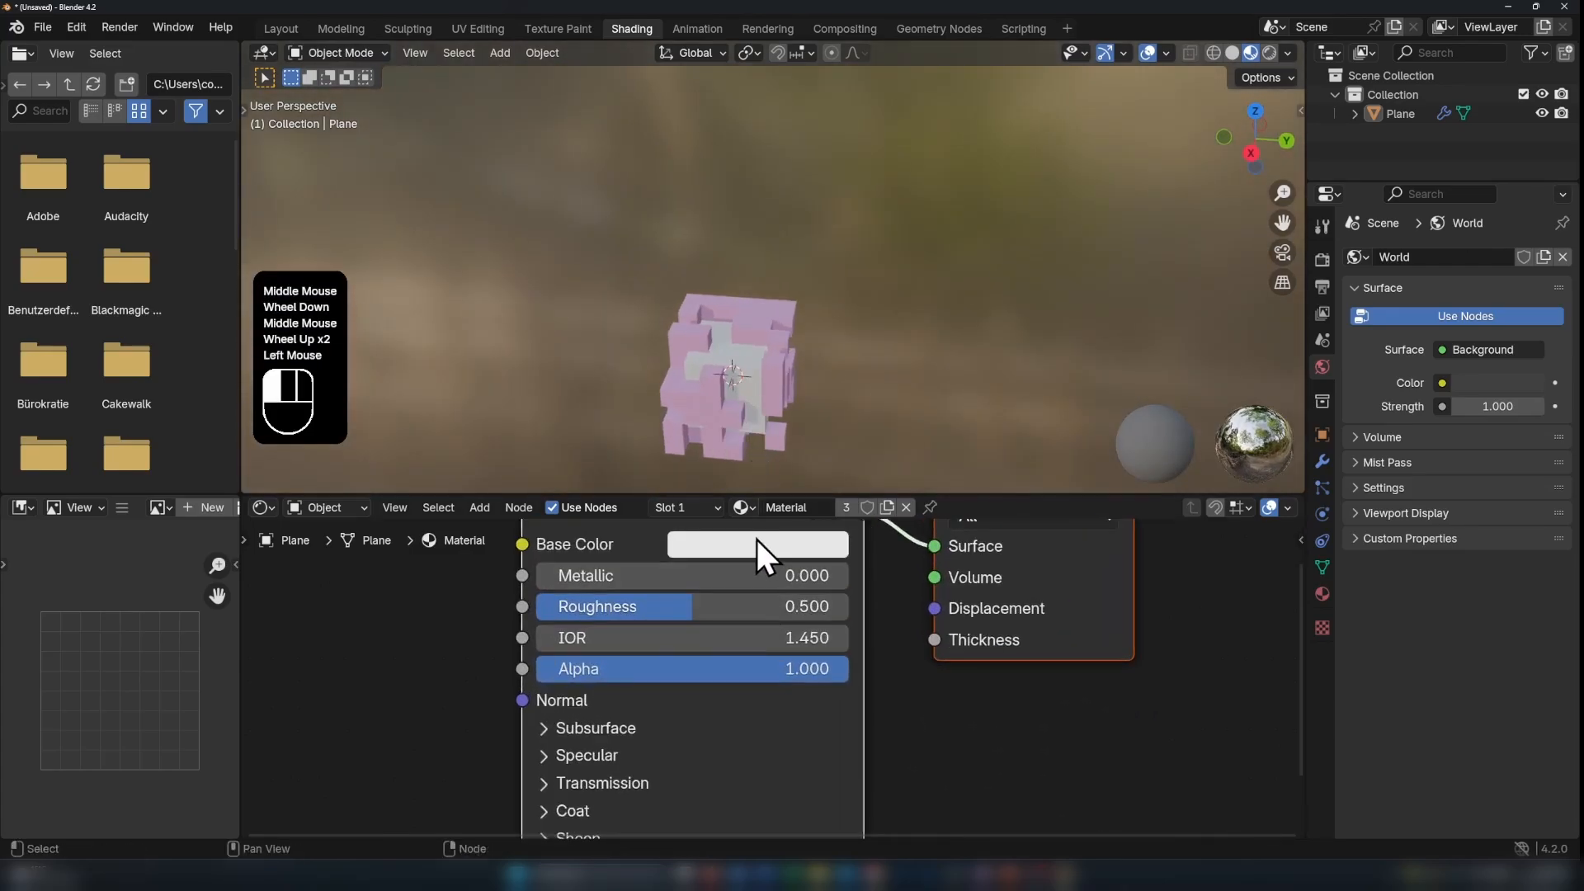
mouse_move(805, 216)
mouse_down()
mouse_move(817, 168)
mouse_move(810, 181)
mouse_up()
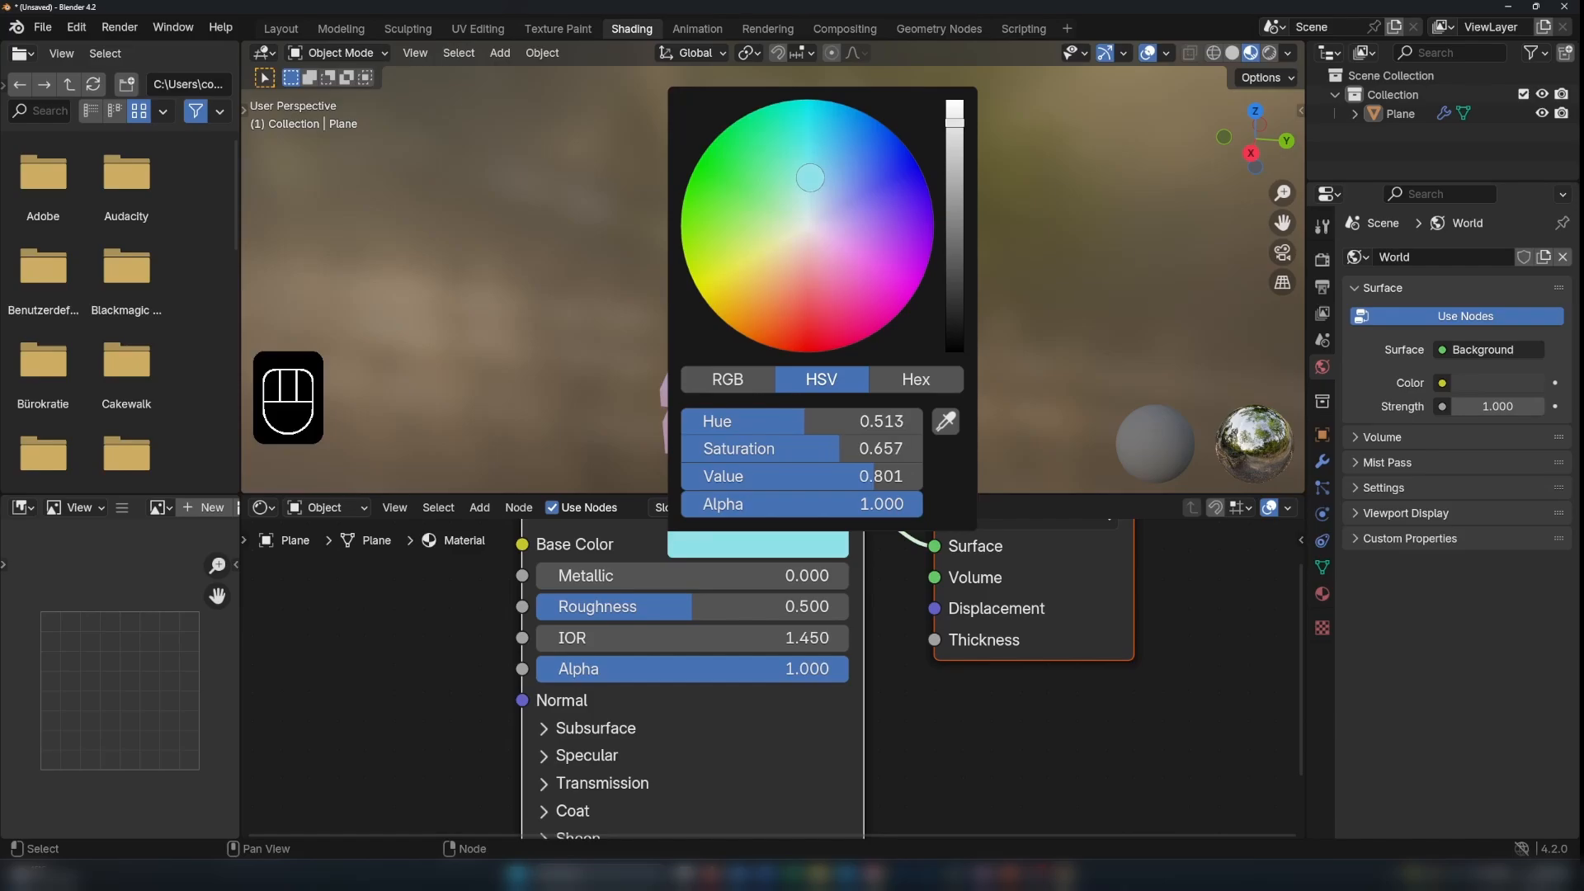
Step: Set Metallic to 1.000 and Roughness to 0.537 on the Principled BSDF of the material named Material
scroll(904, 700, down, 2)
middle_drag(904, 699, 918, 695)
scroll(929, 705, up, 2)
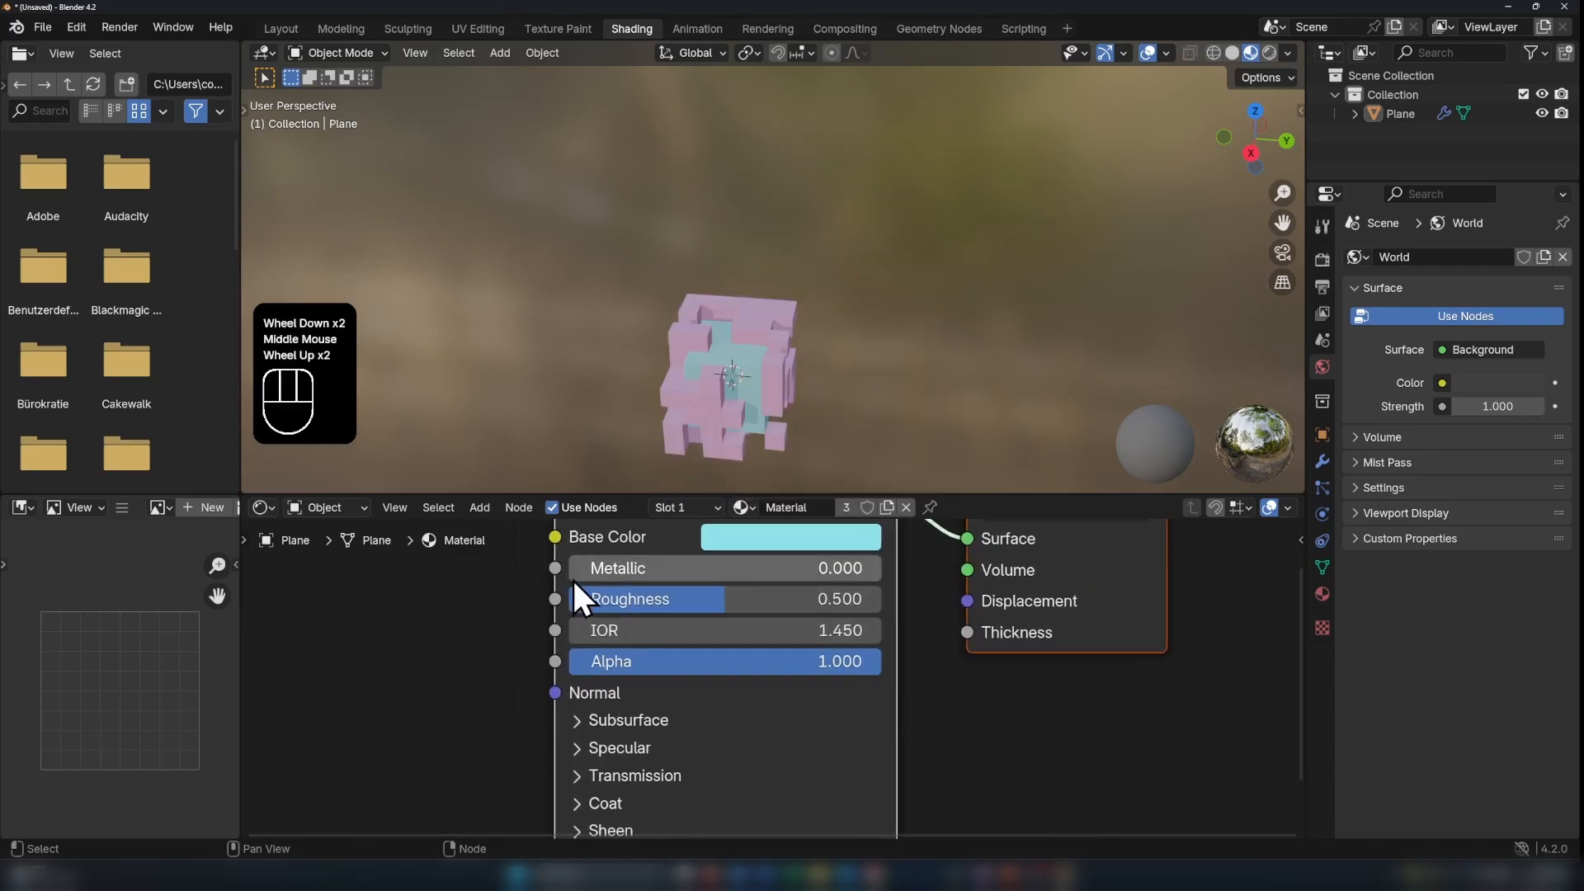
drag(594, 571, 875, 571)
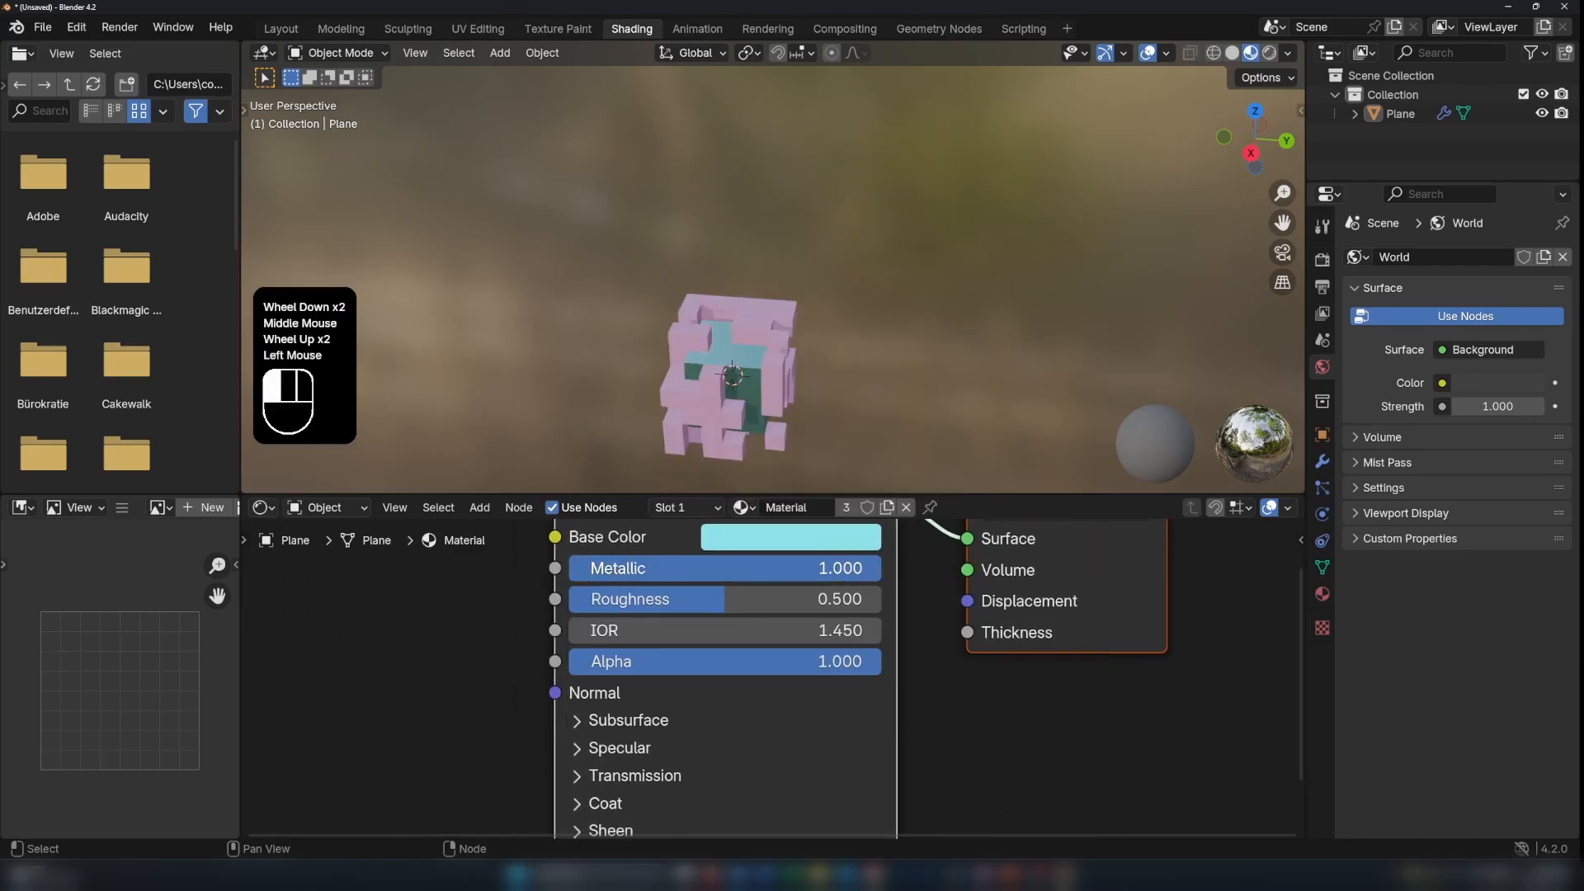
drag(708, 600, 723, 600)
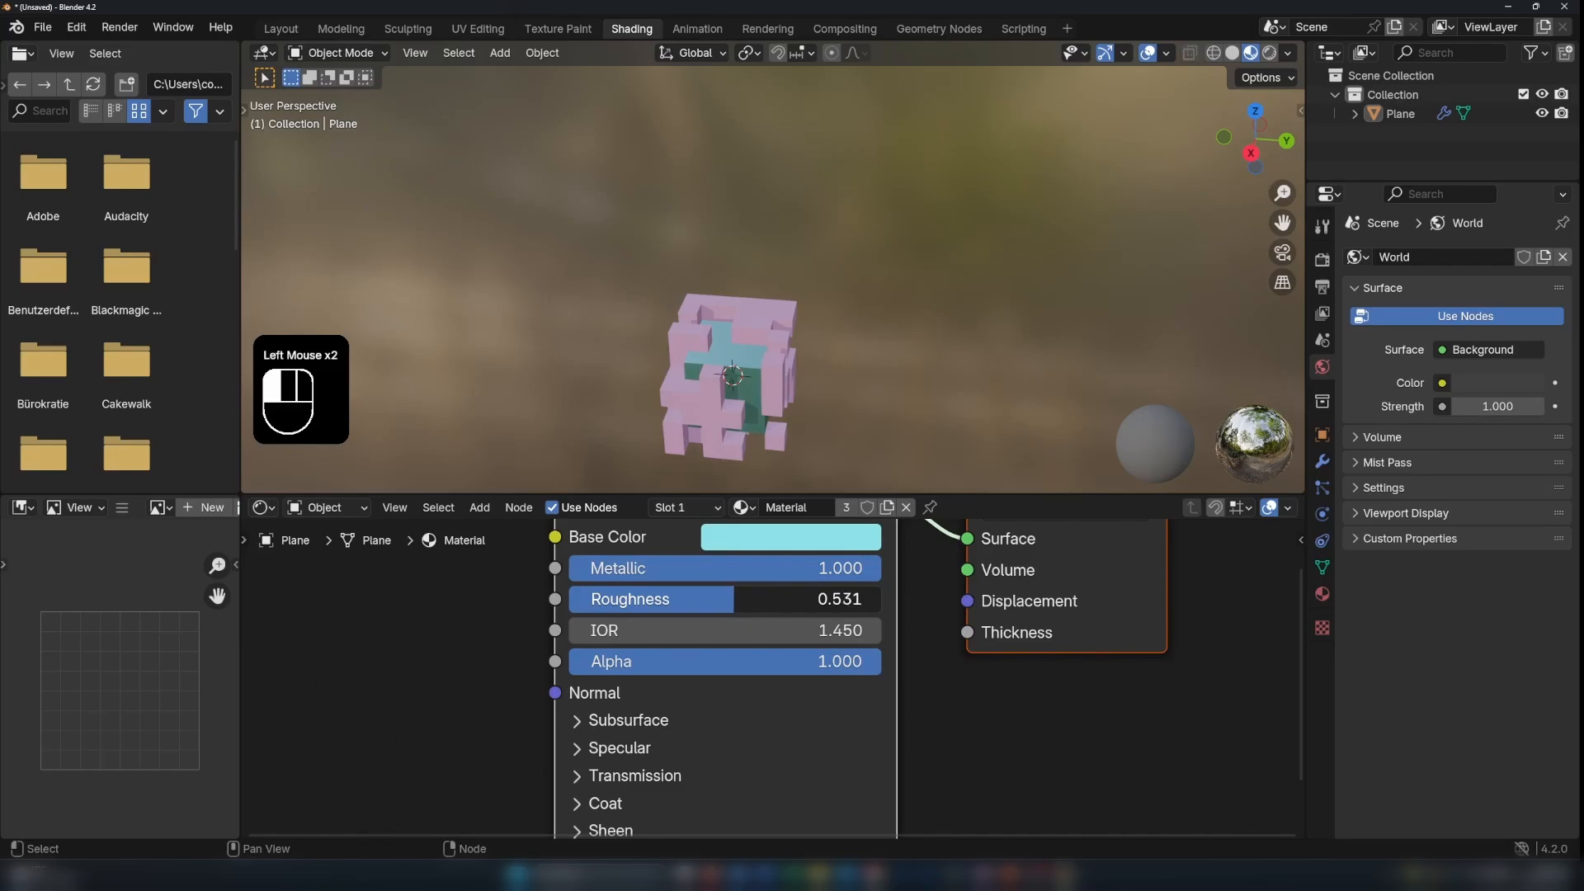
drag(733, 599, 735, 599)
scroll(706, 404, down, 2)
middle_drag(706, 404, 855, 391)
scroll(780, 414, up, 2)
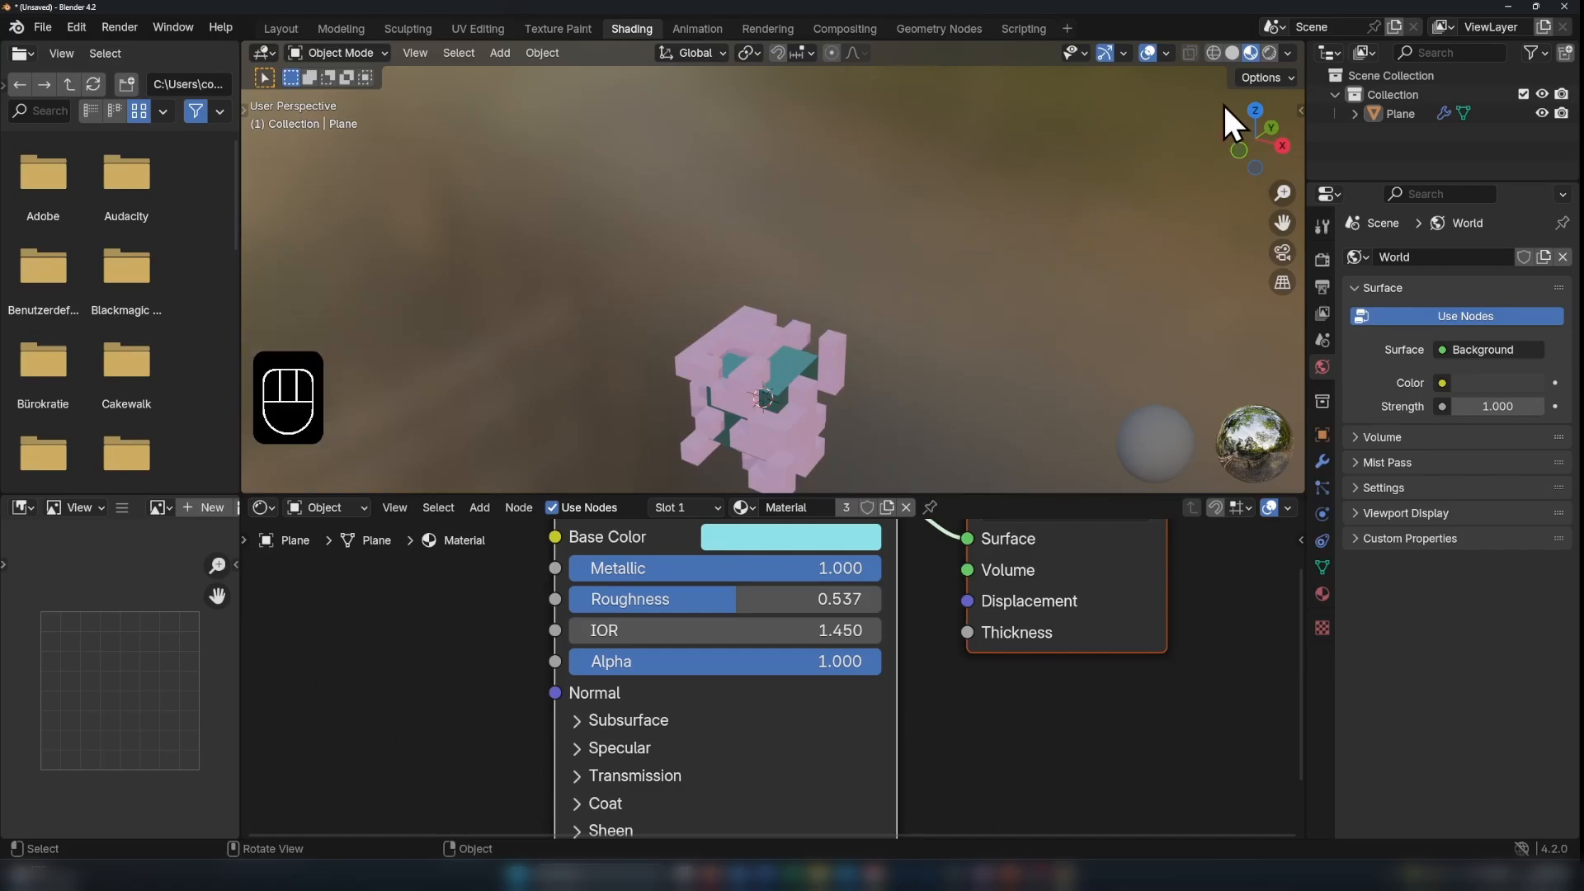
Step: Show the viewport in Rendered shading and set the render engine to Cycles
click(1274, 52)
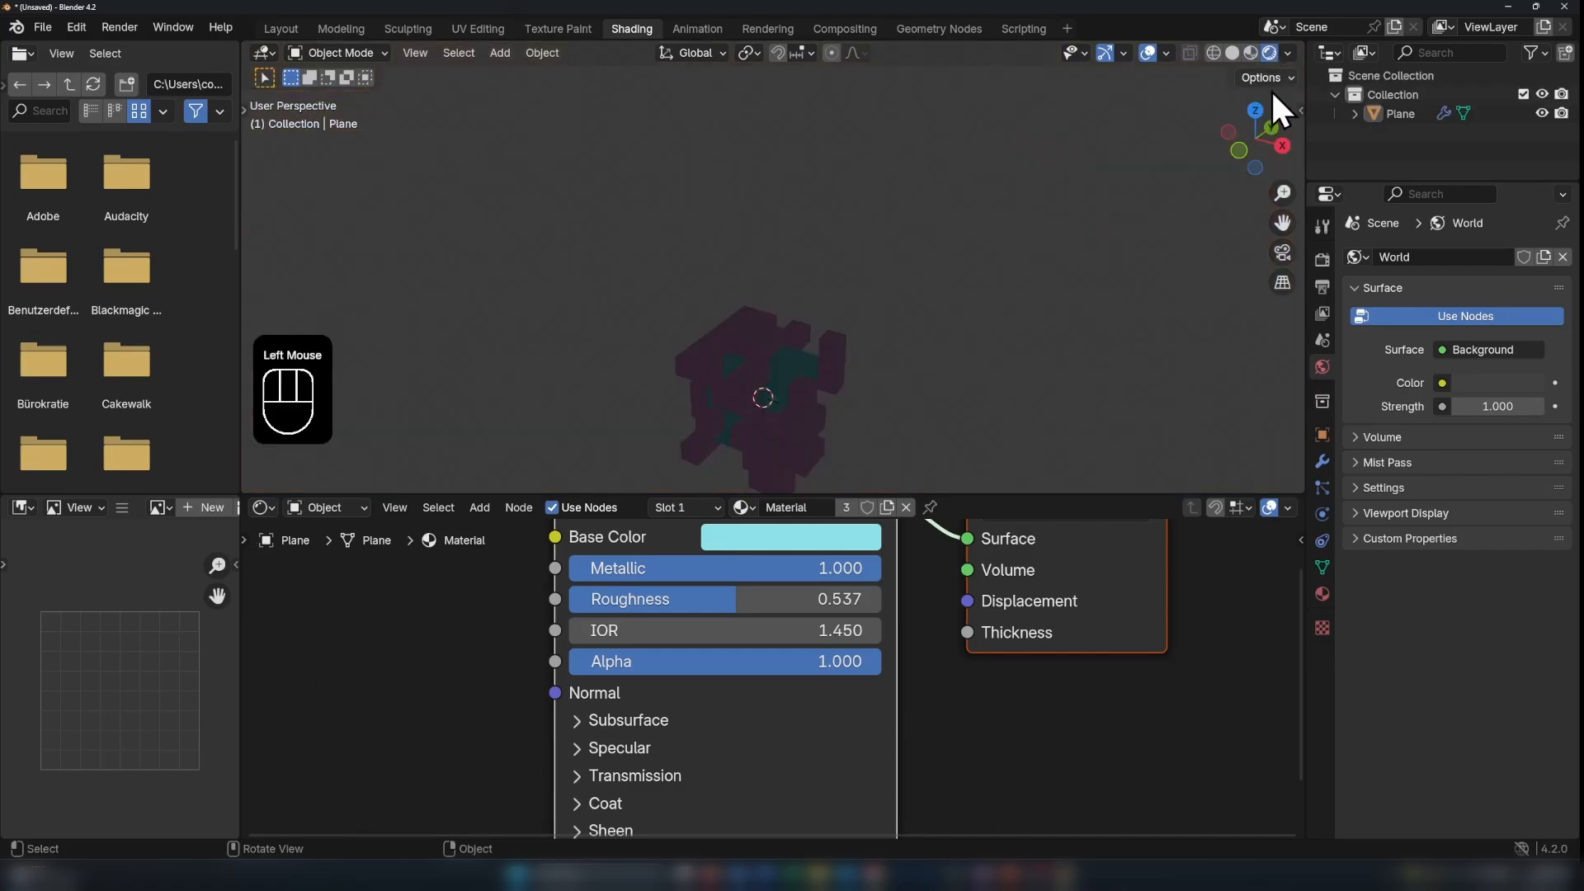
click(1322, 259)
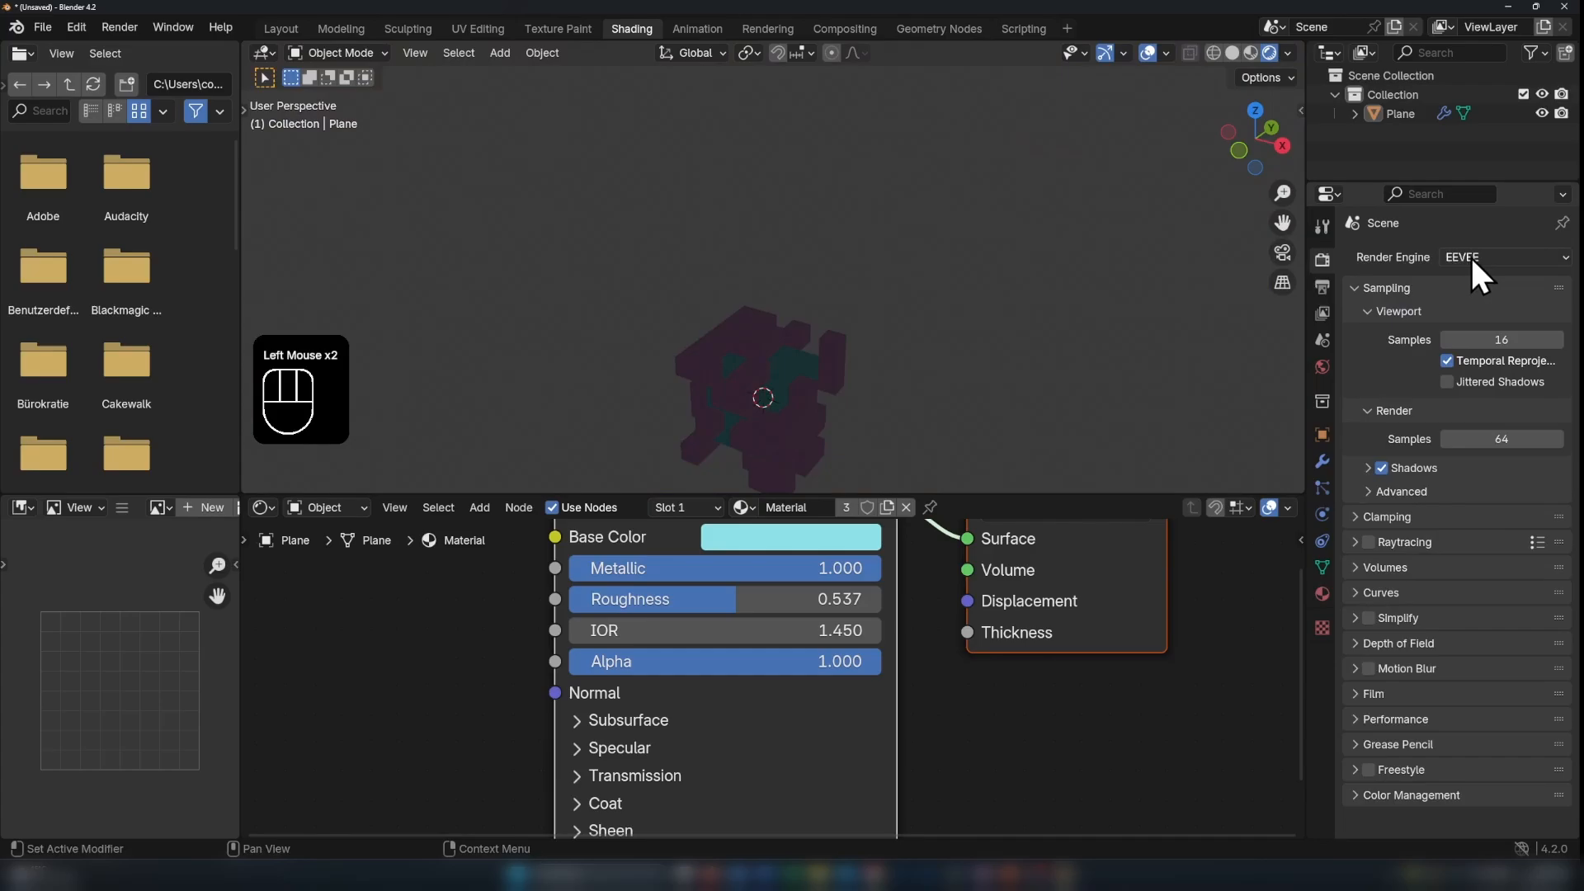
click(1470, 255)
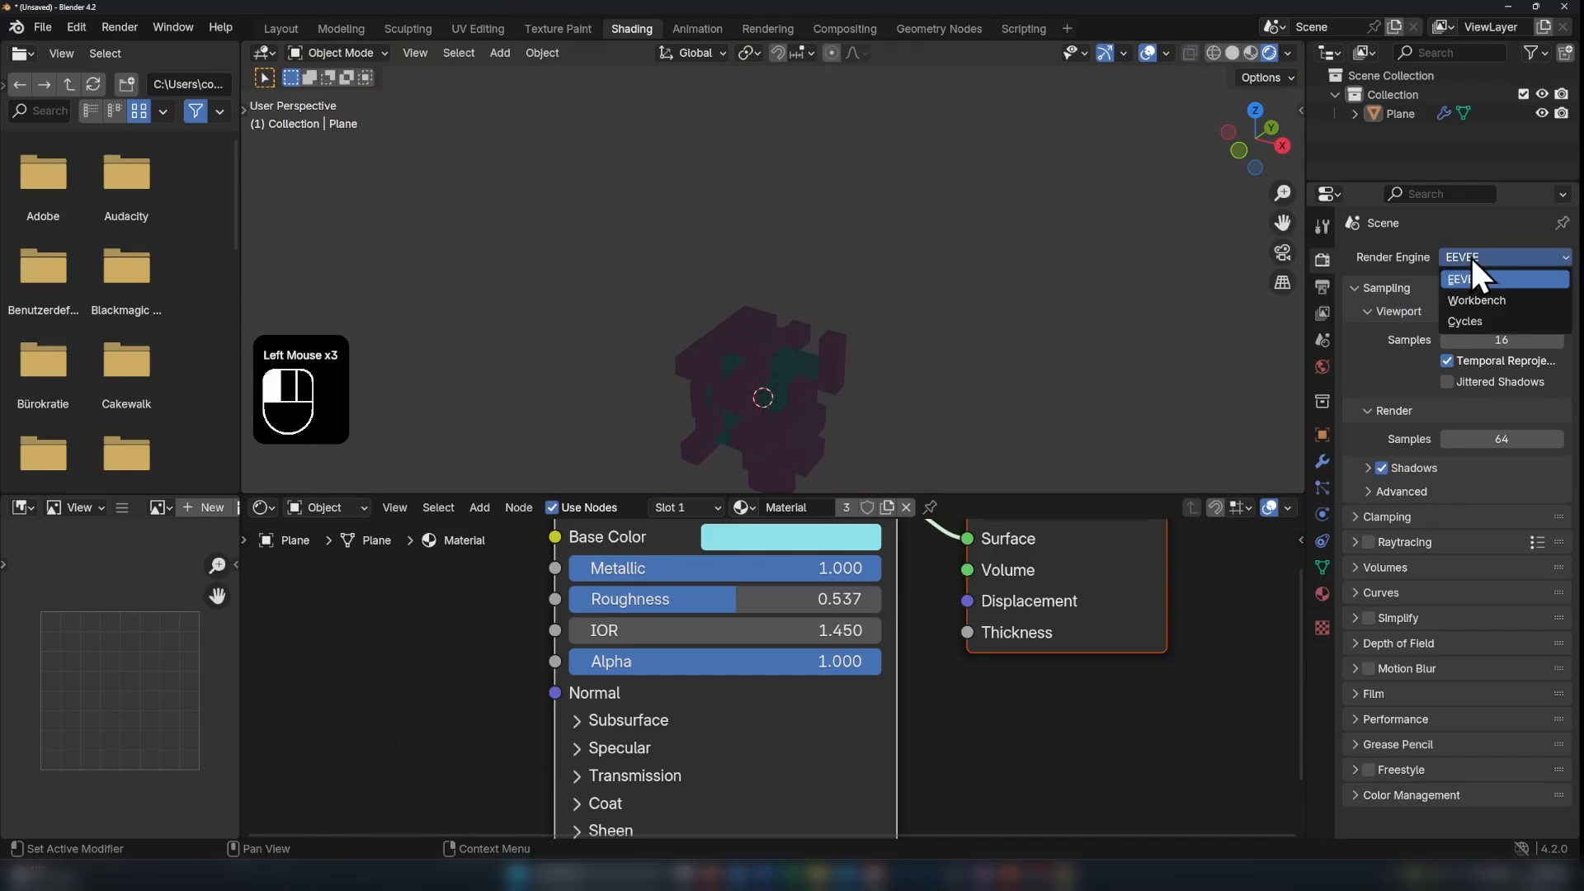
click(1477, 321)
scroll(830, 371, down, 2)
middle_drag(830, 371, 850, 256)
scroll(735, 412, up, 3)
scroll(844, 235, up, 2)
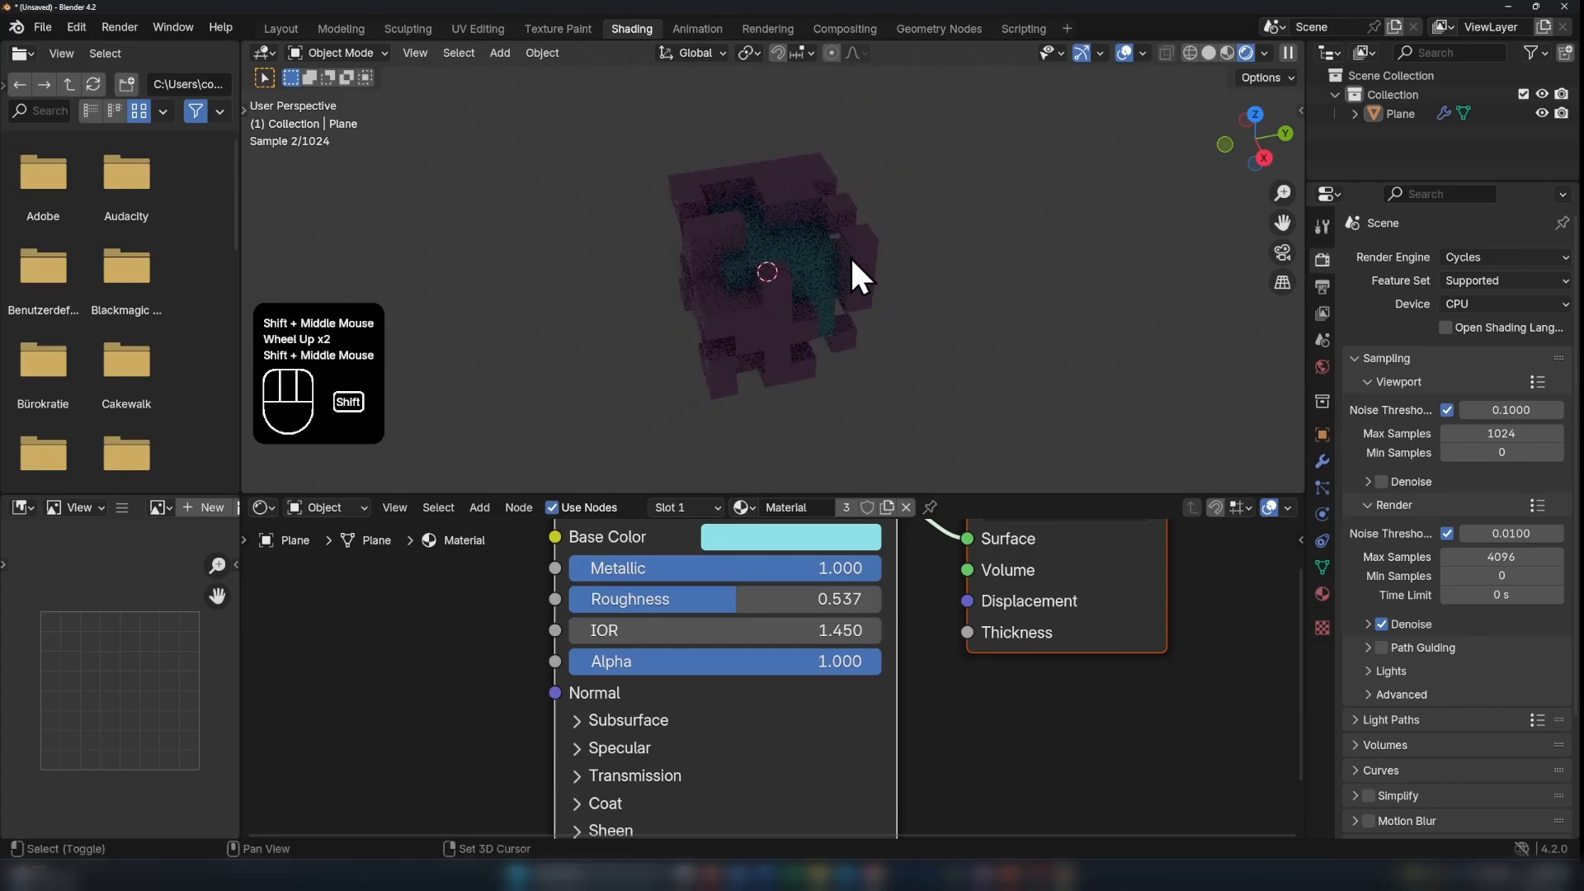
shift+scroll(850, 256, up, 1)
scroll(850, 255, up, 1)
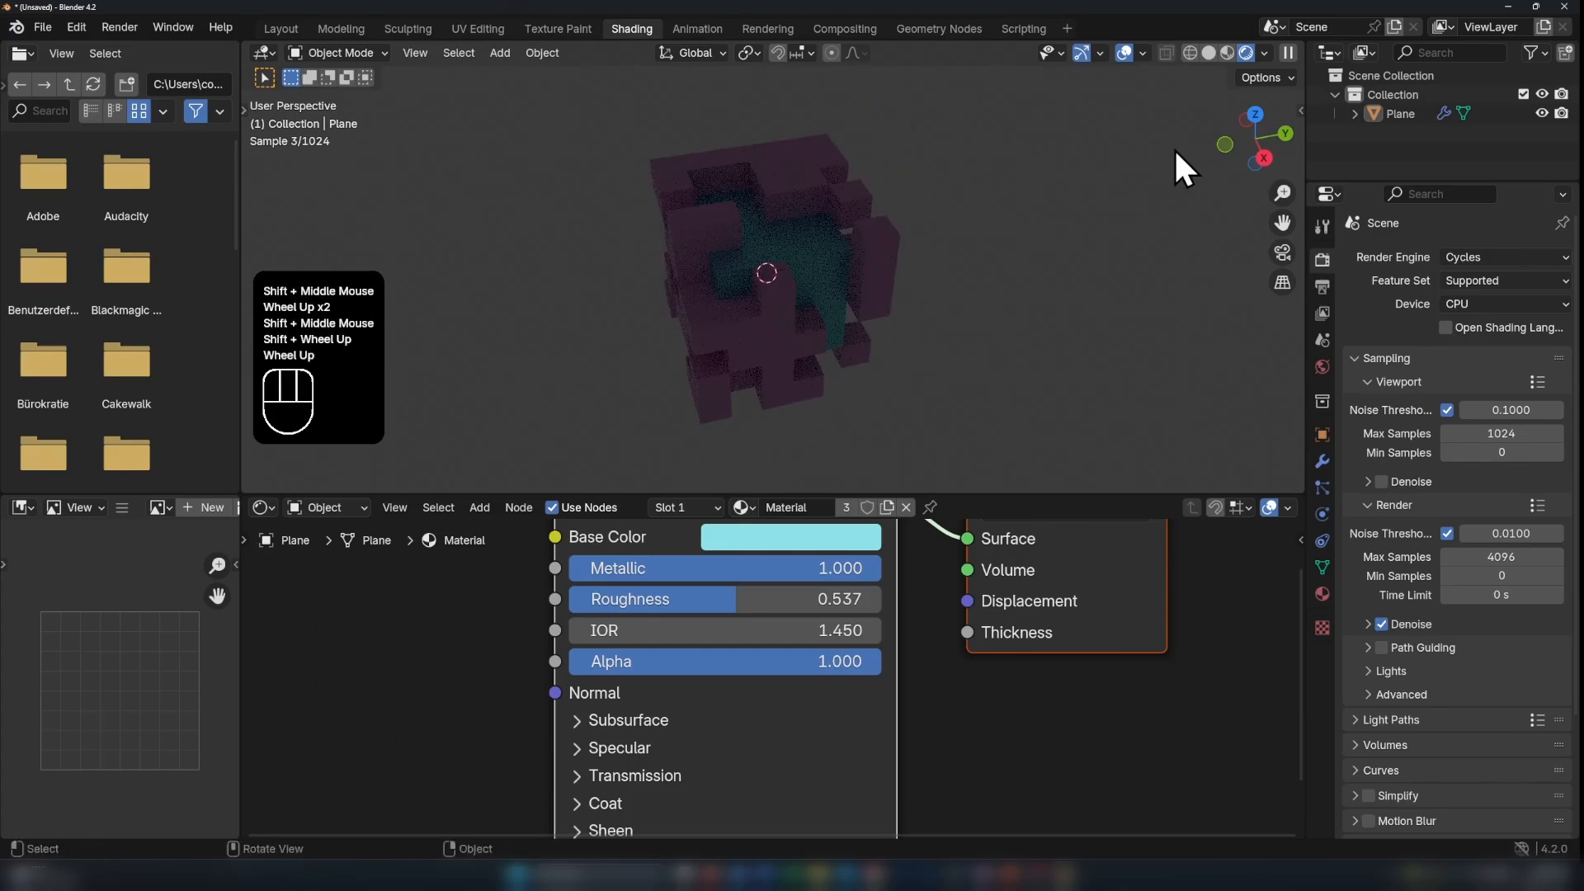
Step: Disable Scene Lights and Scene World in the viewport shading so the cube is lit by the studio HDRI
click(1265, 53)
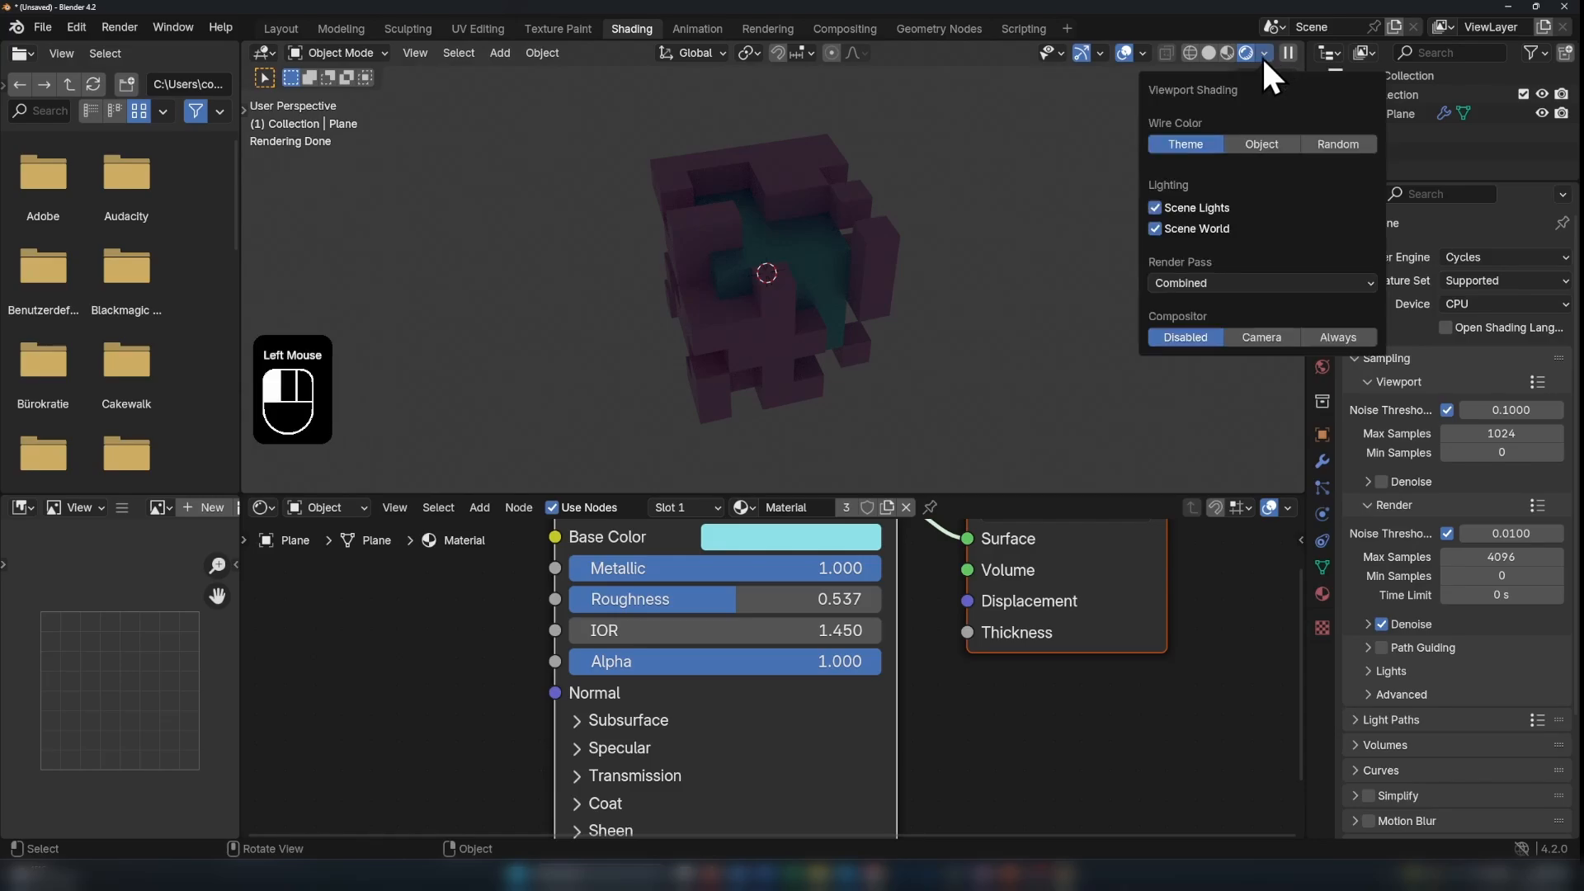
click(1156, 207)
click(1156, 227)
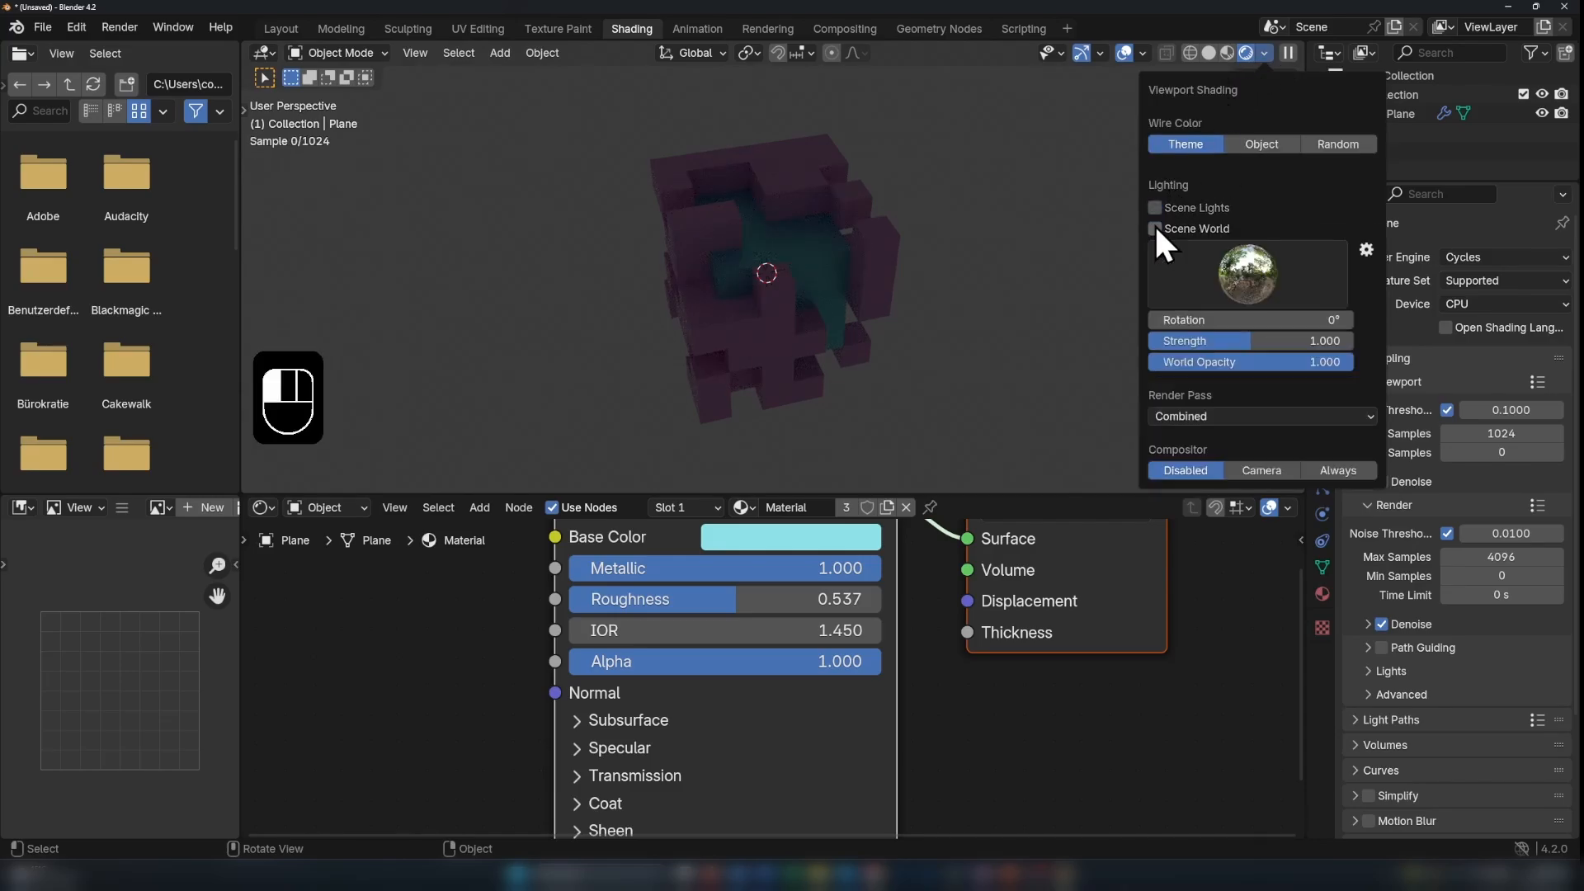
scroll(955, 300, down, 2)
middle_drag(955, 300, 884, 247)
scroll(984, 342, up, 2)
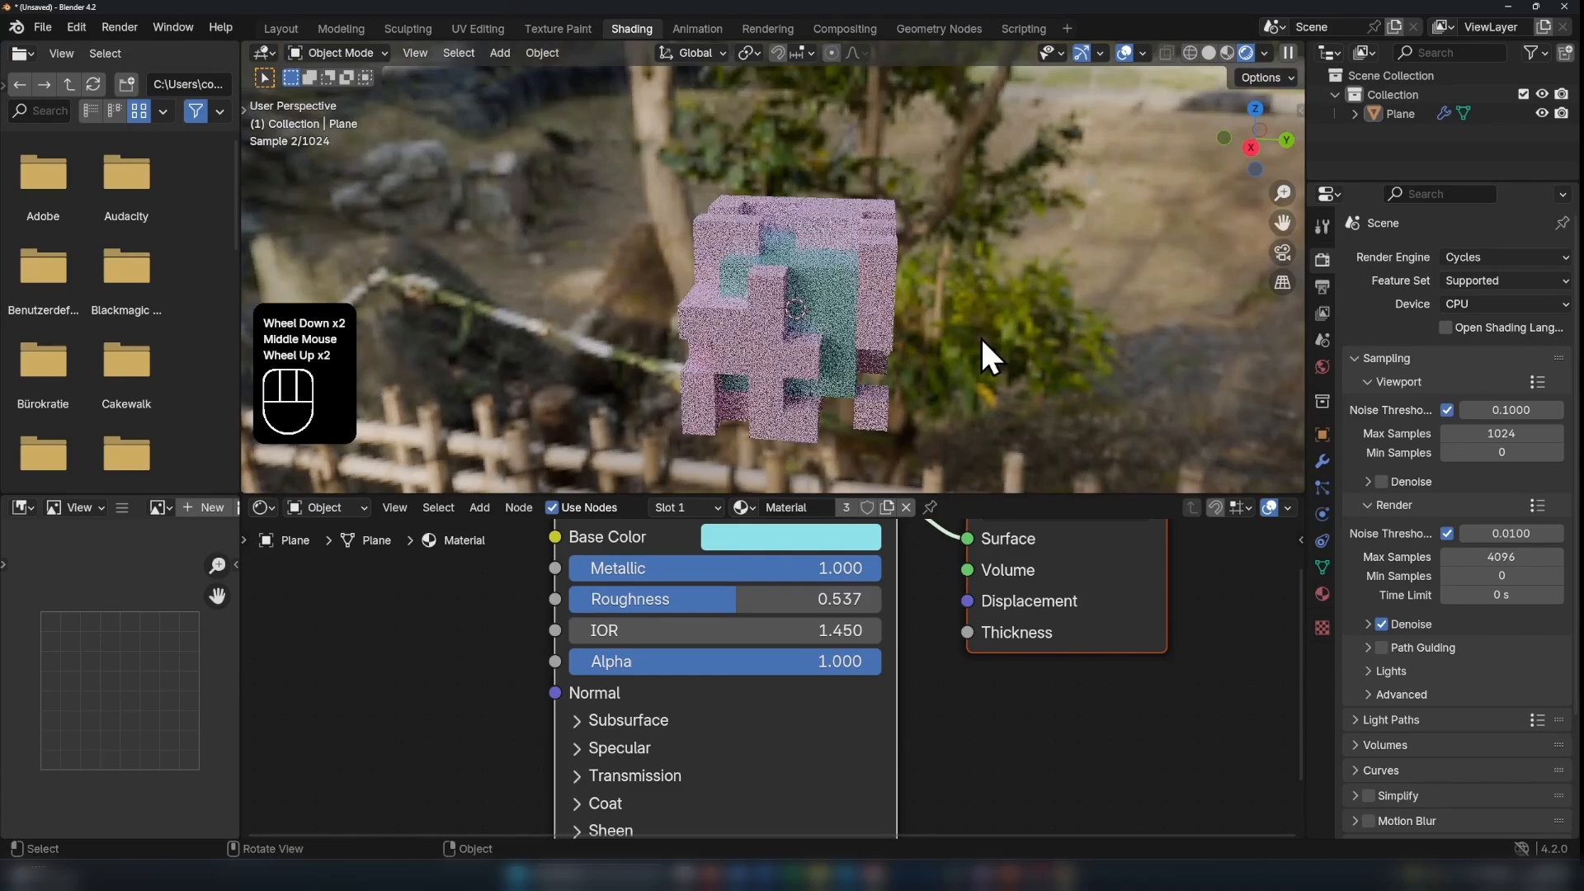
middle_drag(1017, 358, 880, 300)
scroll(938, 381, up, 3)
scroll(780, 289, down, 2)
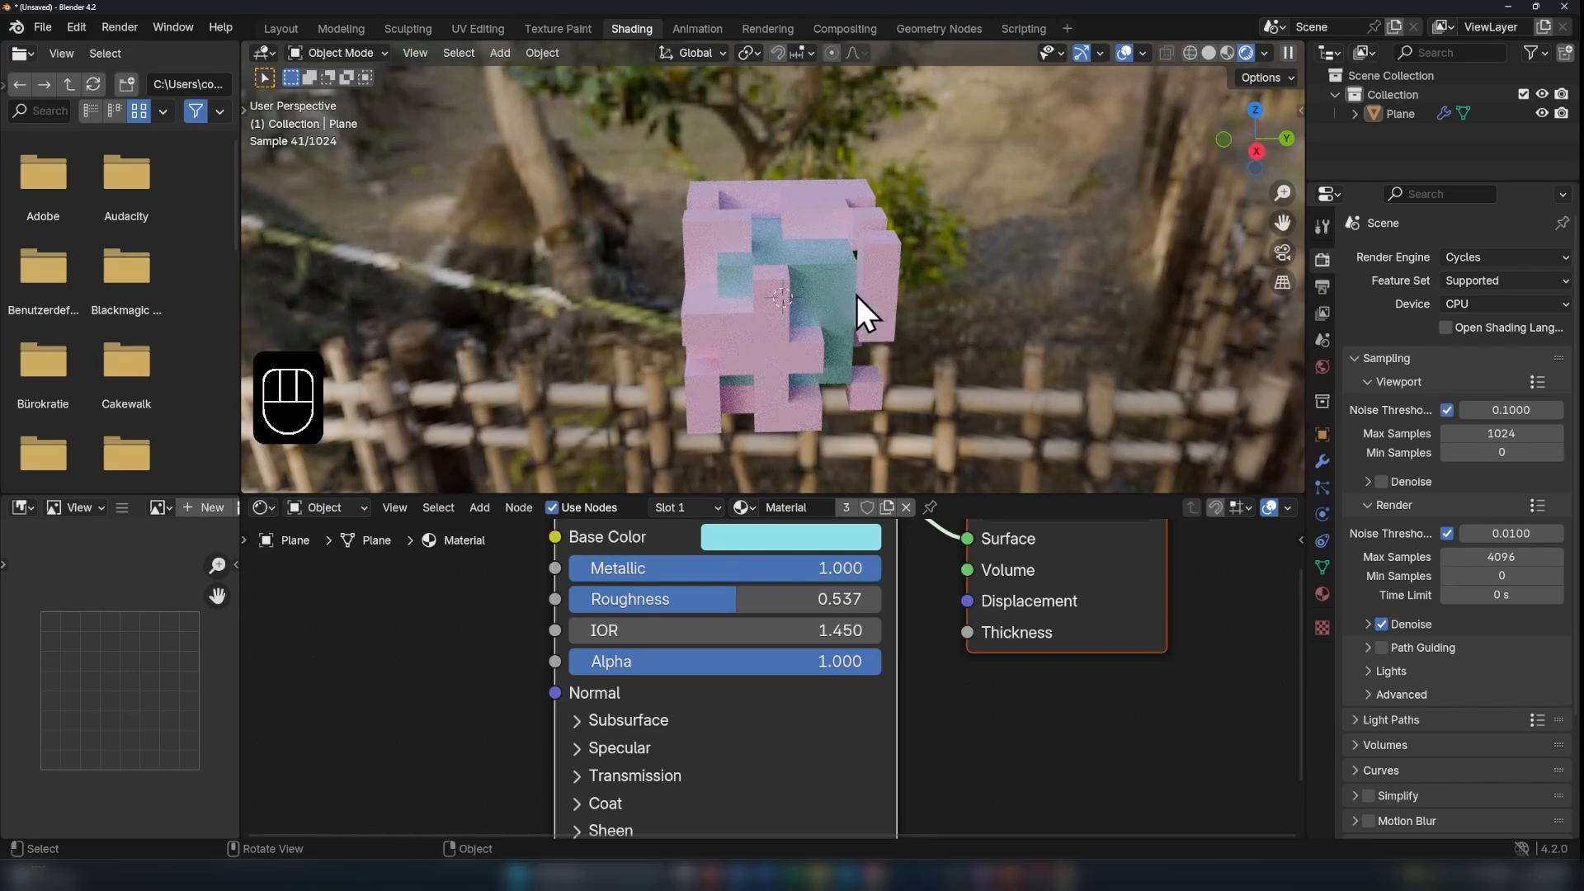
scroll(856, 295, up, 1)
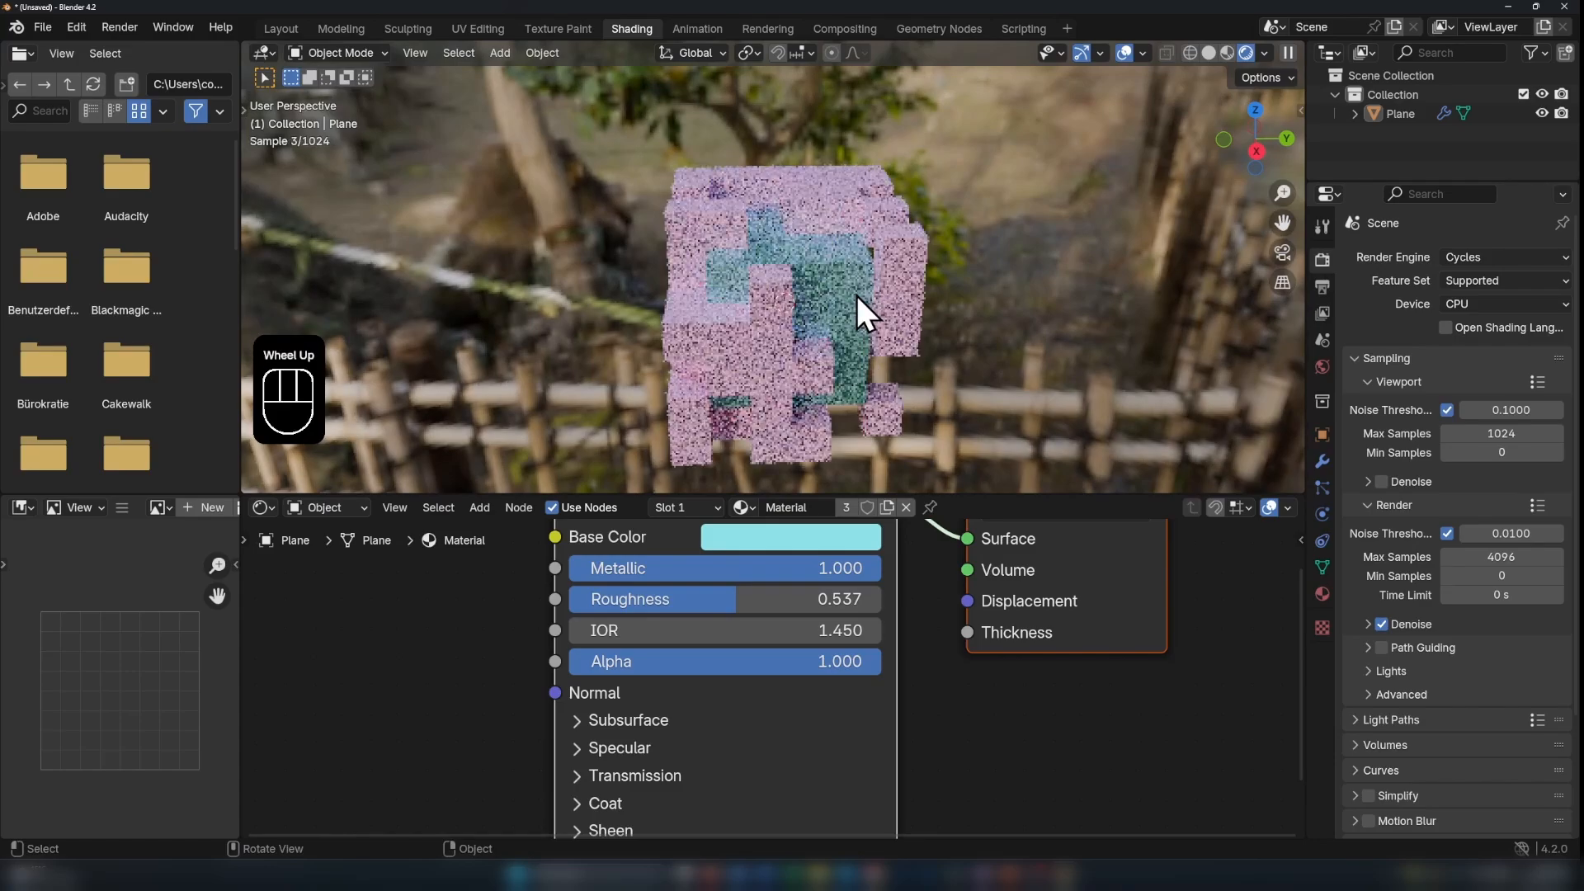
Step: In the Geometry Nodes workspace, set the Color Ramp's black stop position to 0.250 and keyframe it at frame 1
click(942, 28)
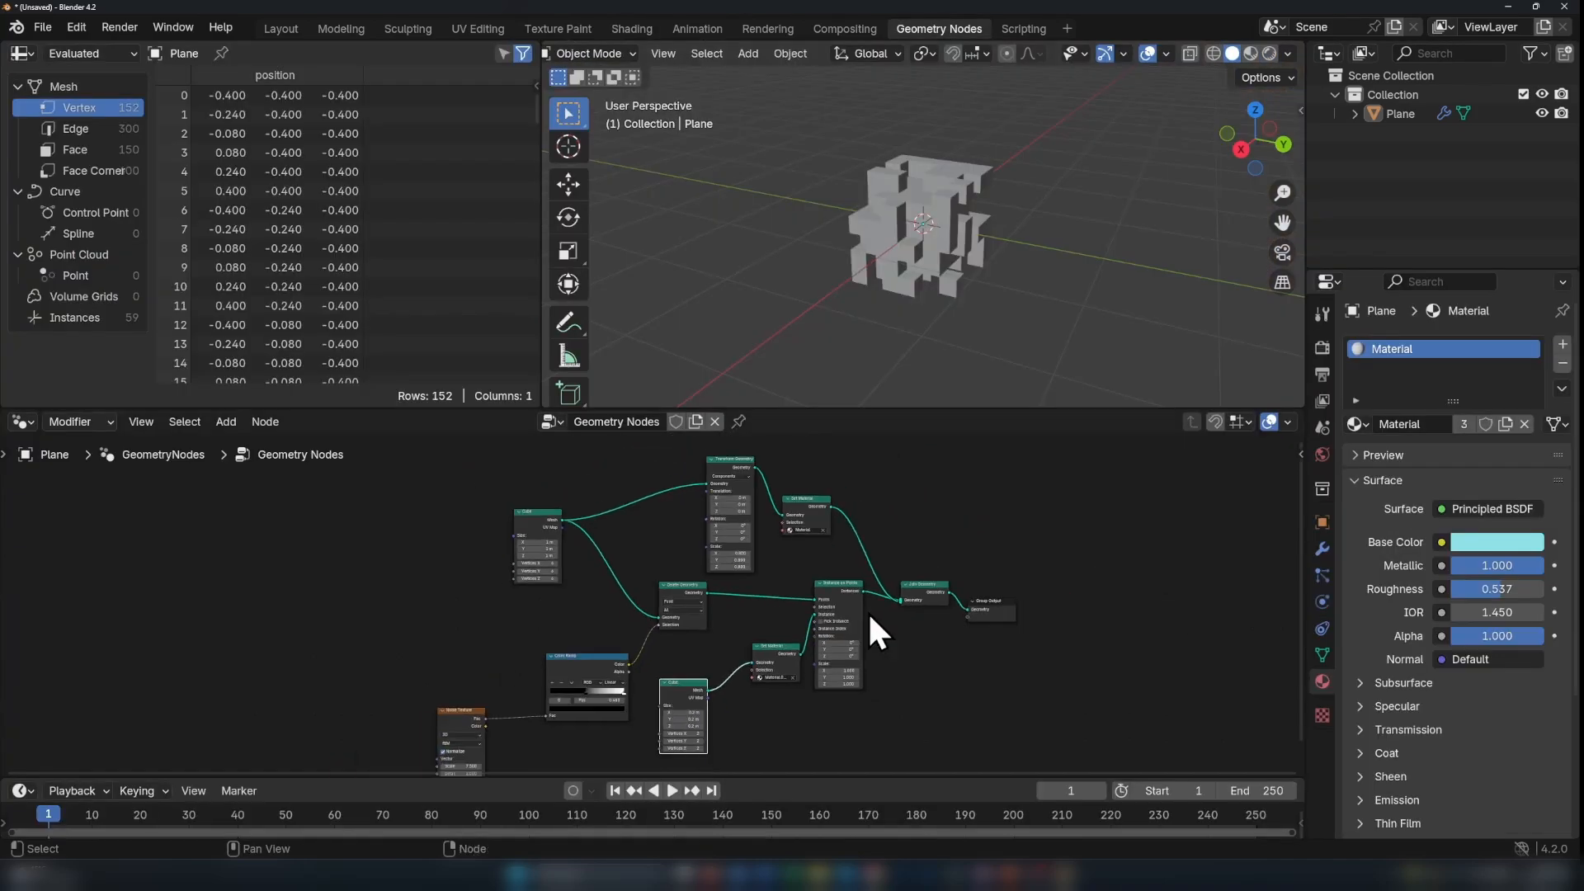
scroll(868, 611, up, 3)
middle_drag(675, 698, 767, 591)
scroll(675, 564, up, 1)
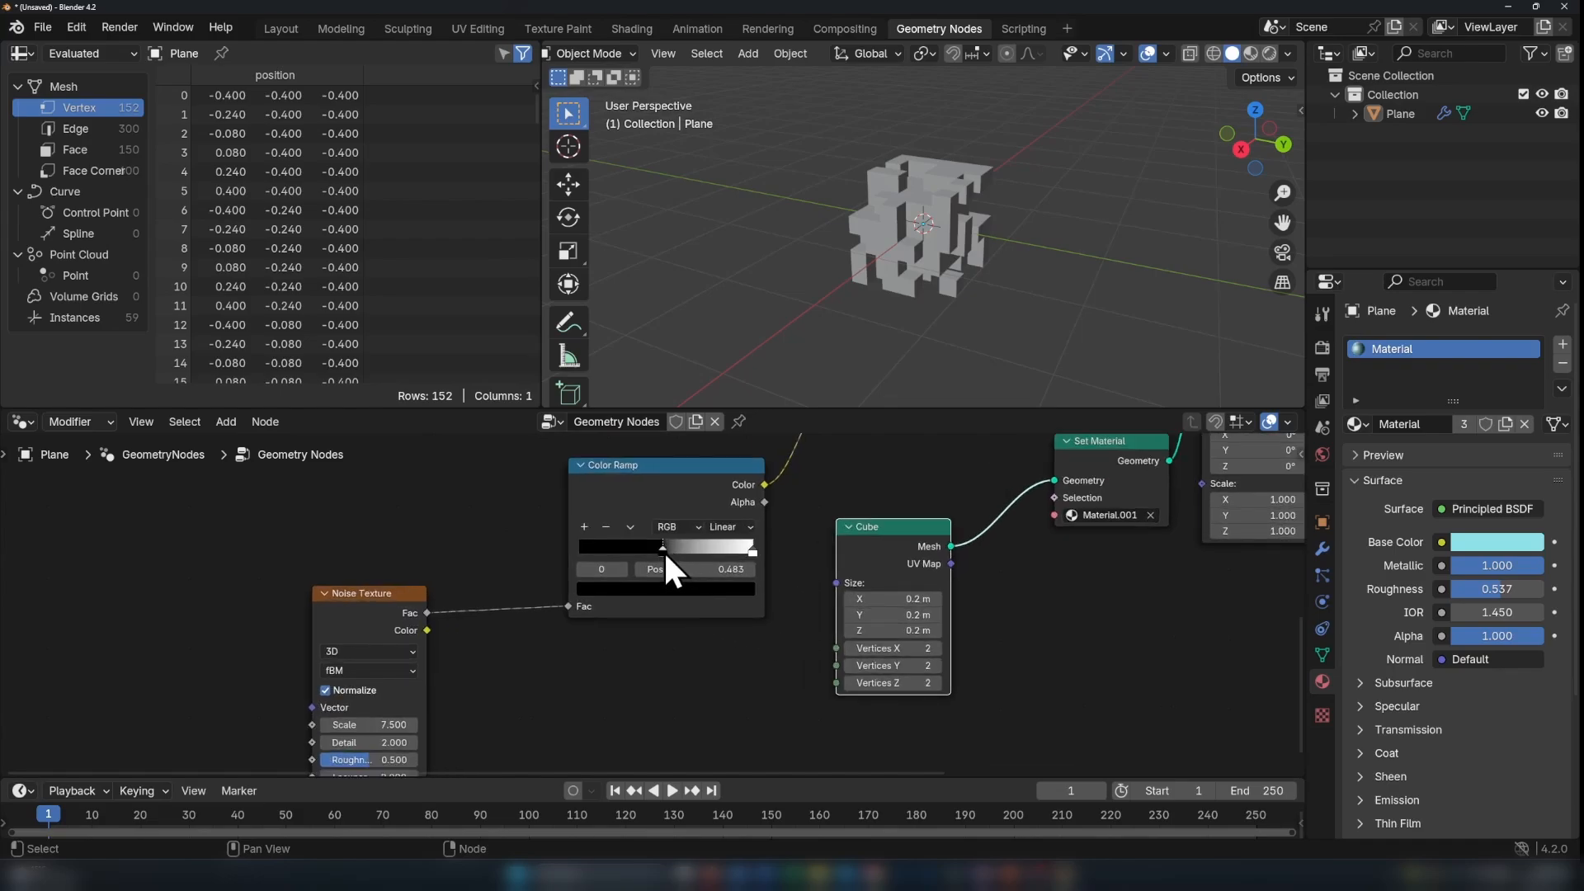
drag(663, 551, 622, 568)
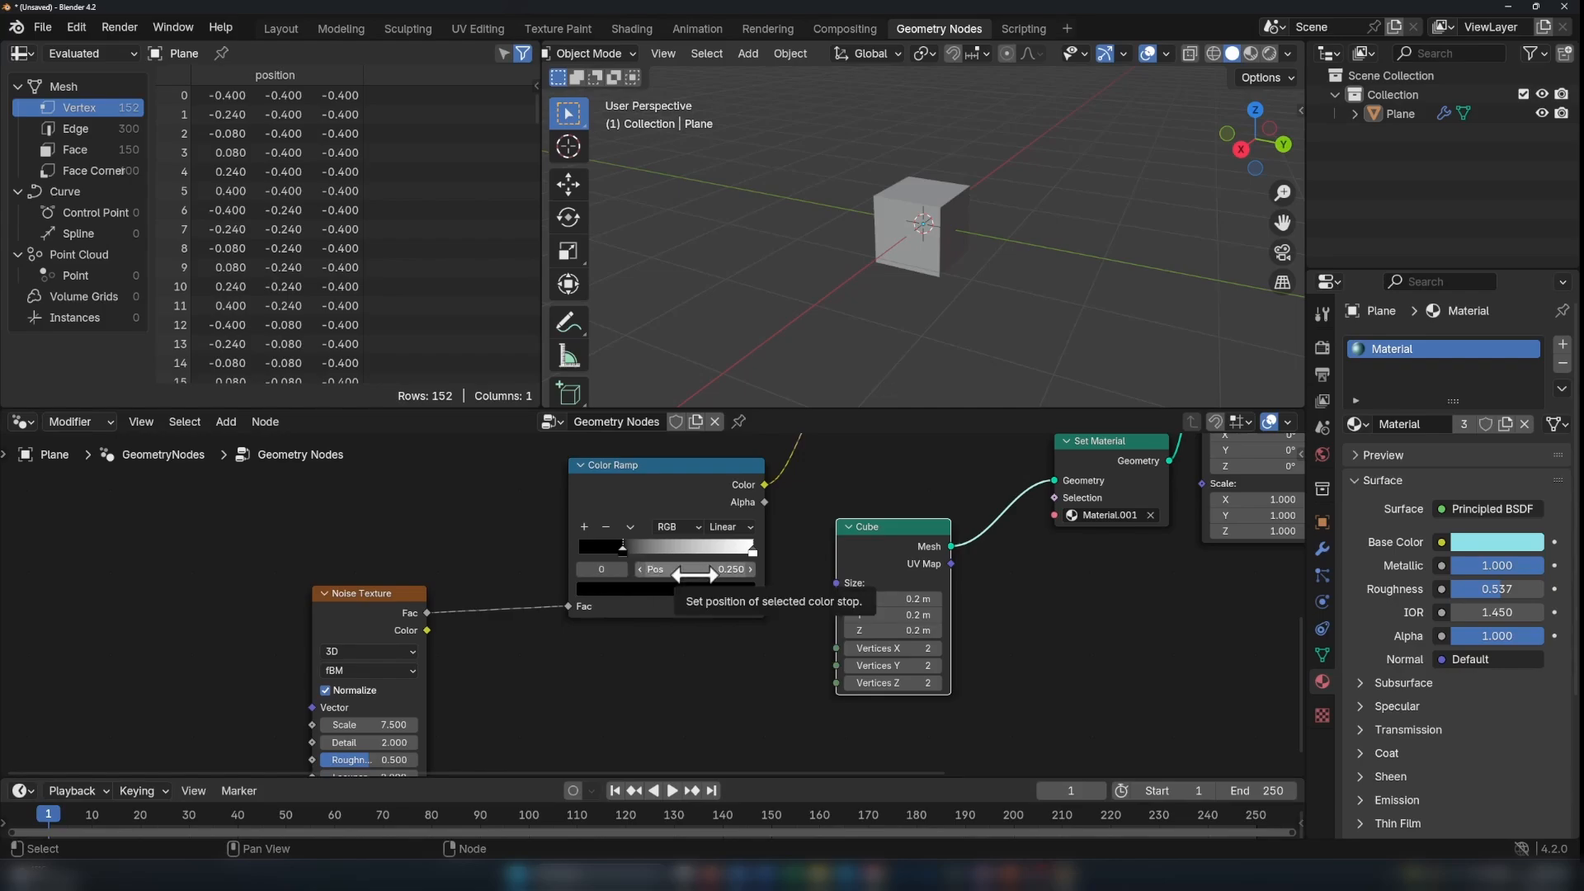
key(i)
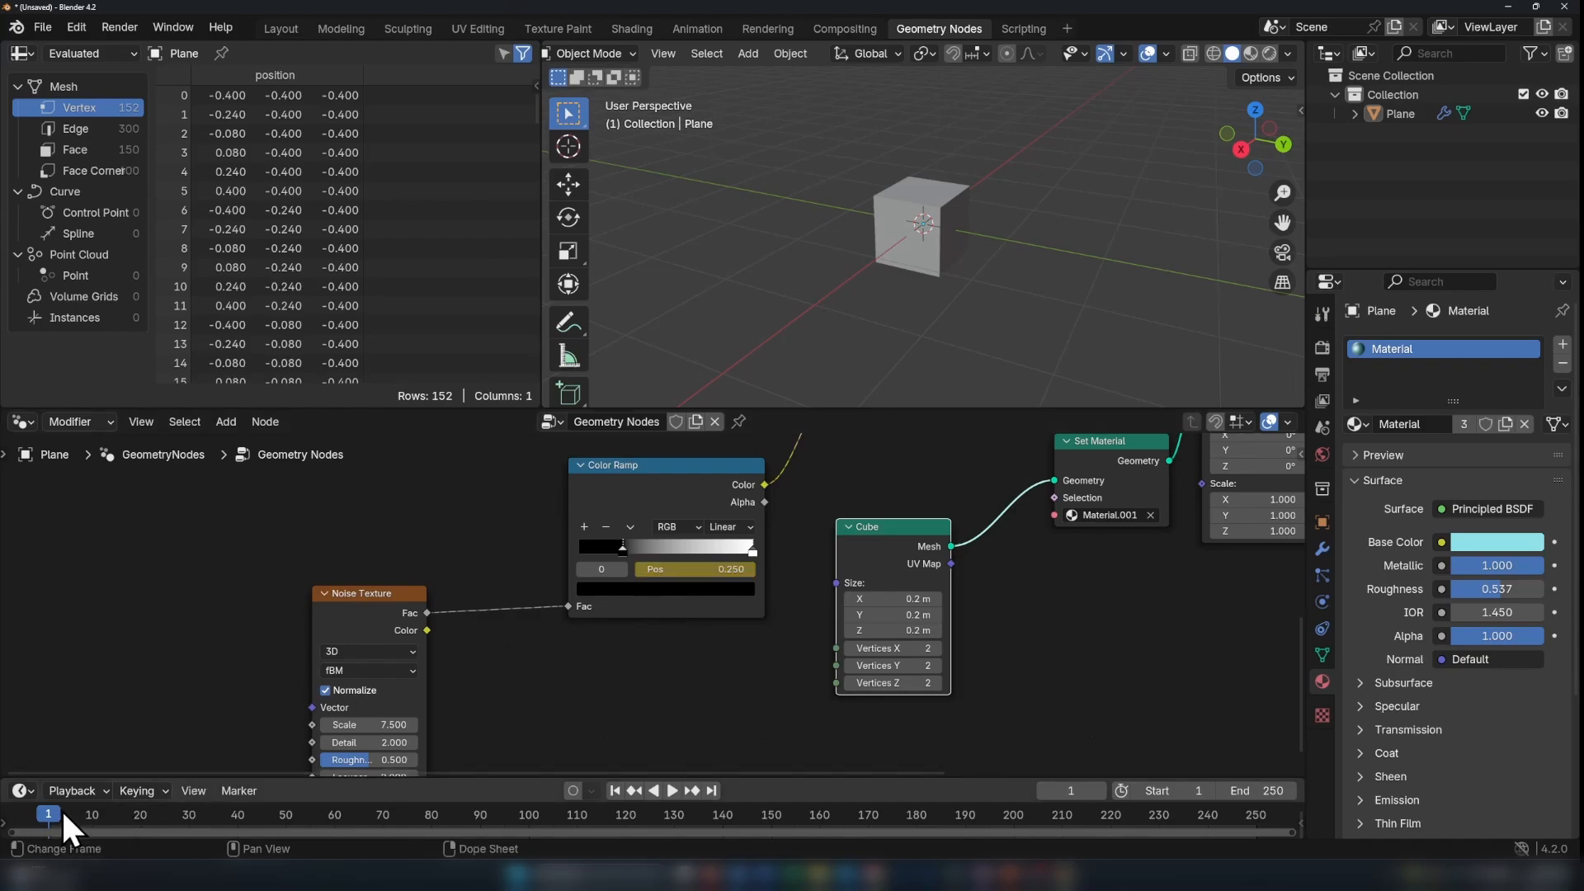
Step: Keyframe the Color Ramp's black stop position at 0.702 on frame 130
drag(63, 812, 605, 838)
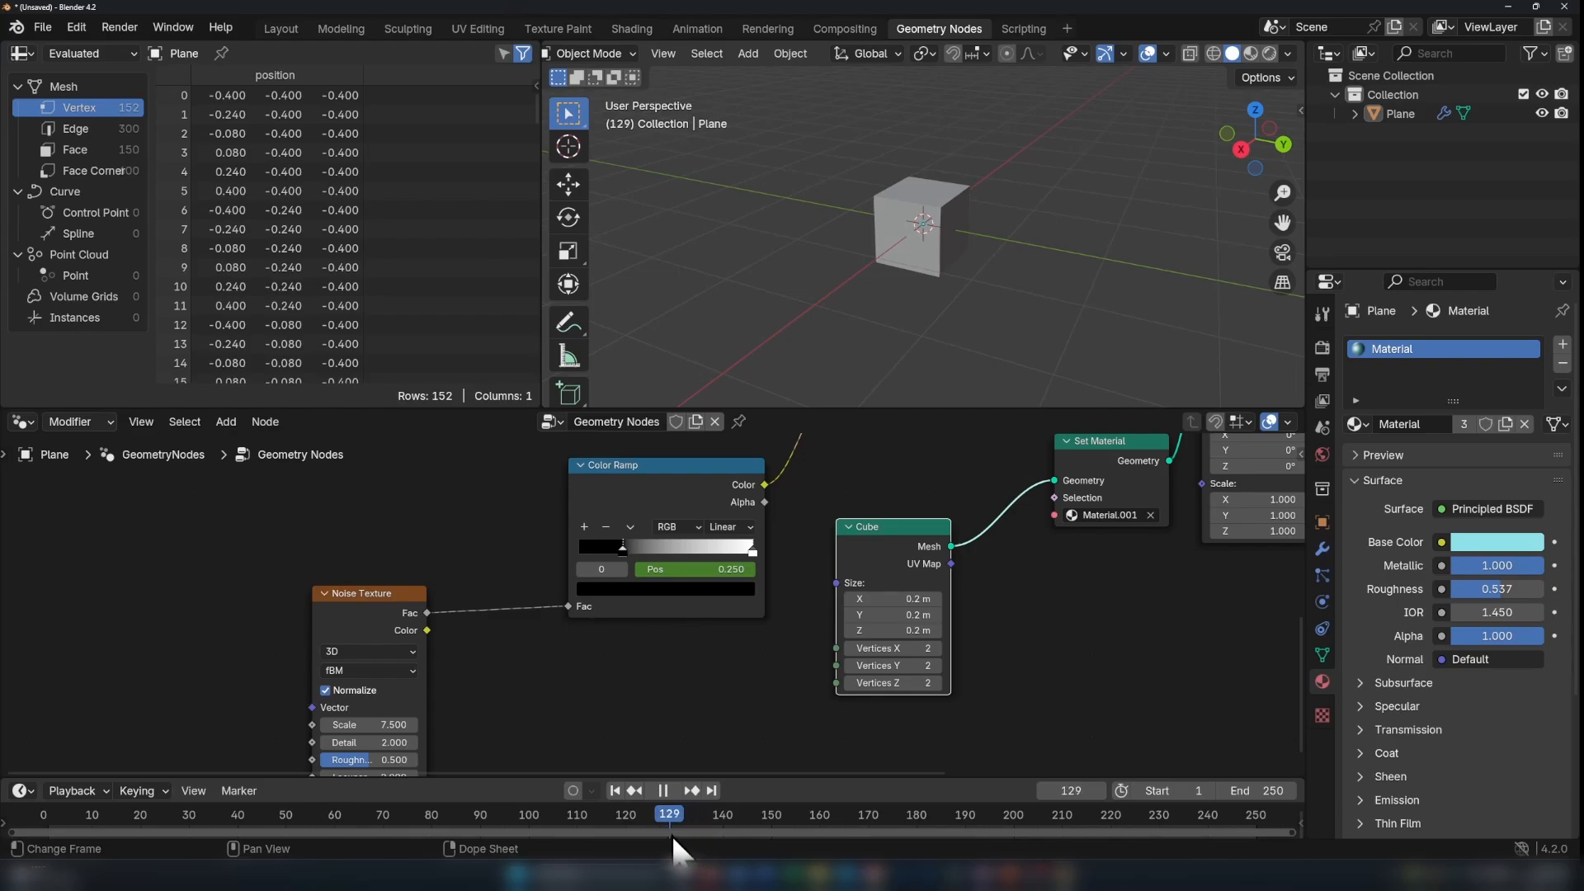
drag(675, 834, 674, 833)
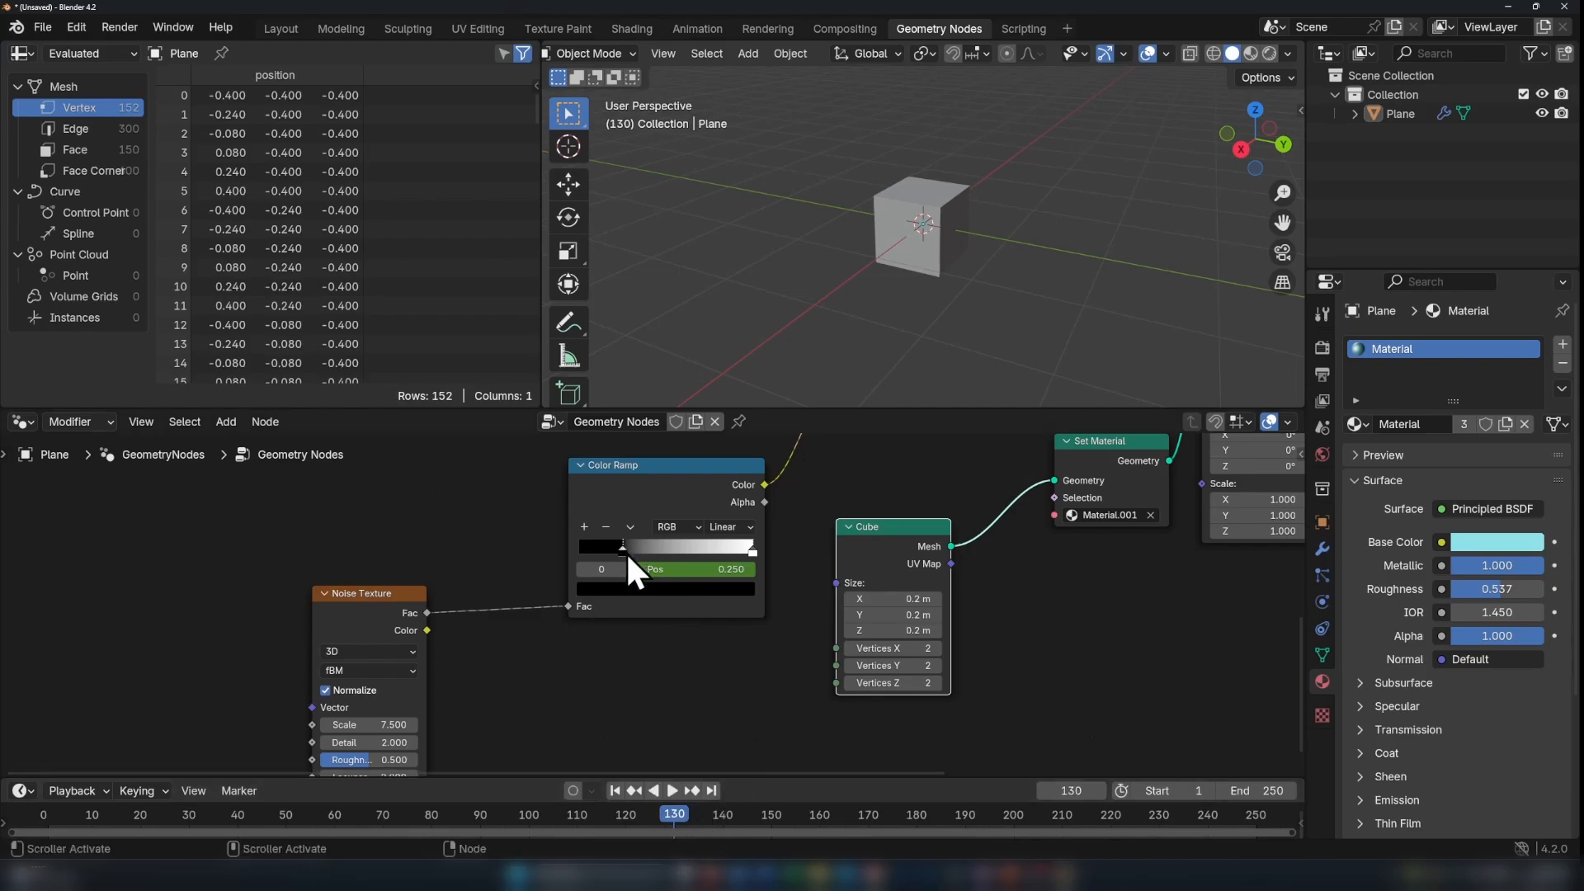
drag(627, 553, 699, 572)
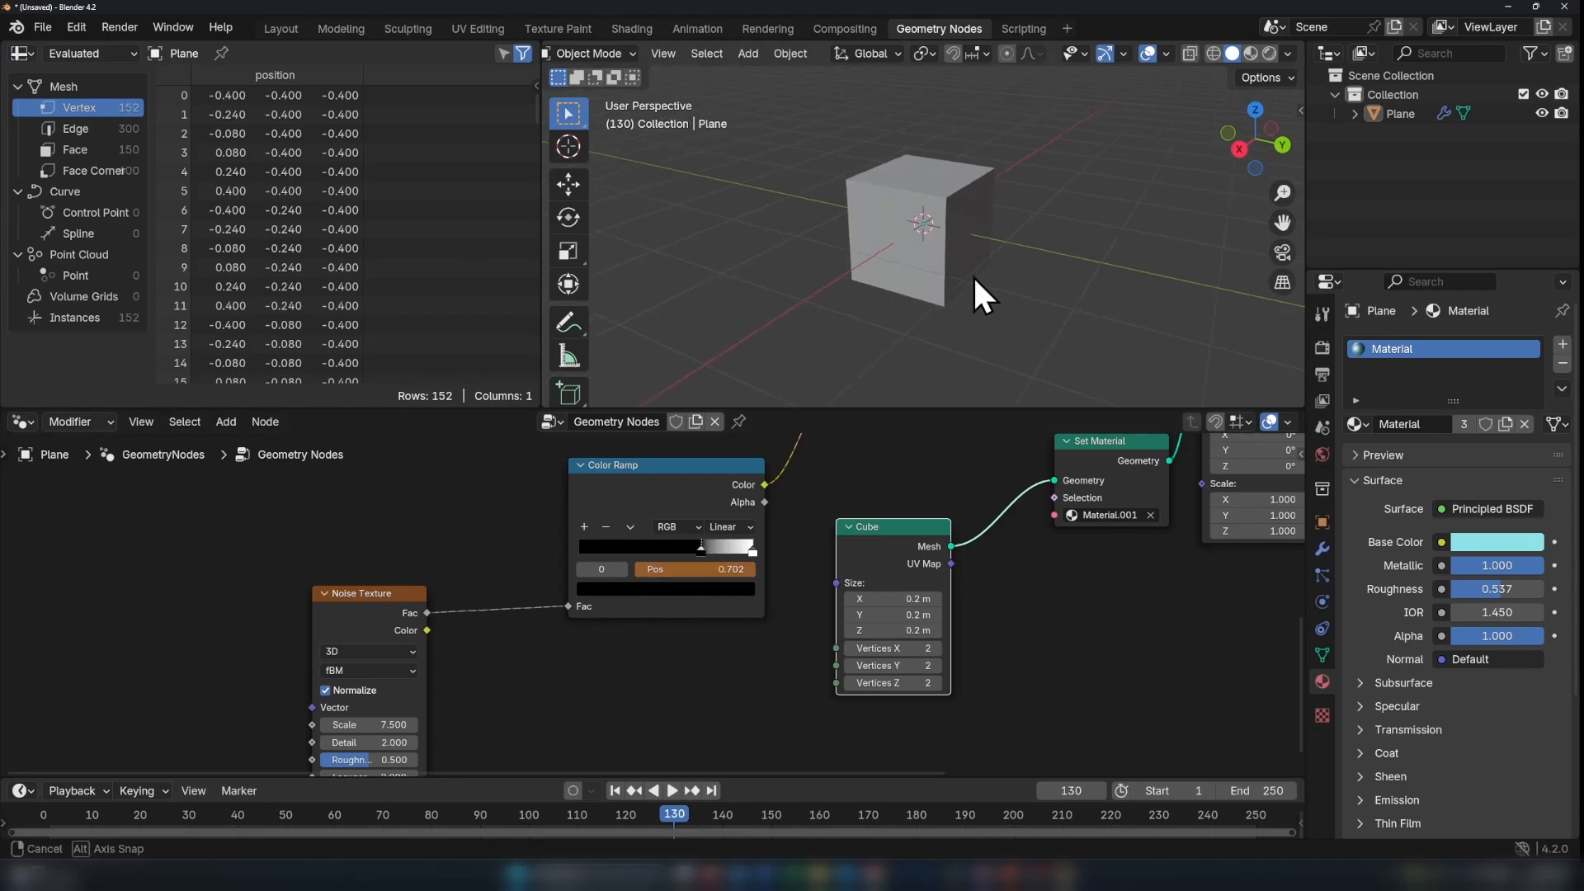
middle_drag(973, 274, 831, 274)
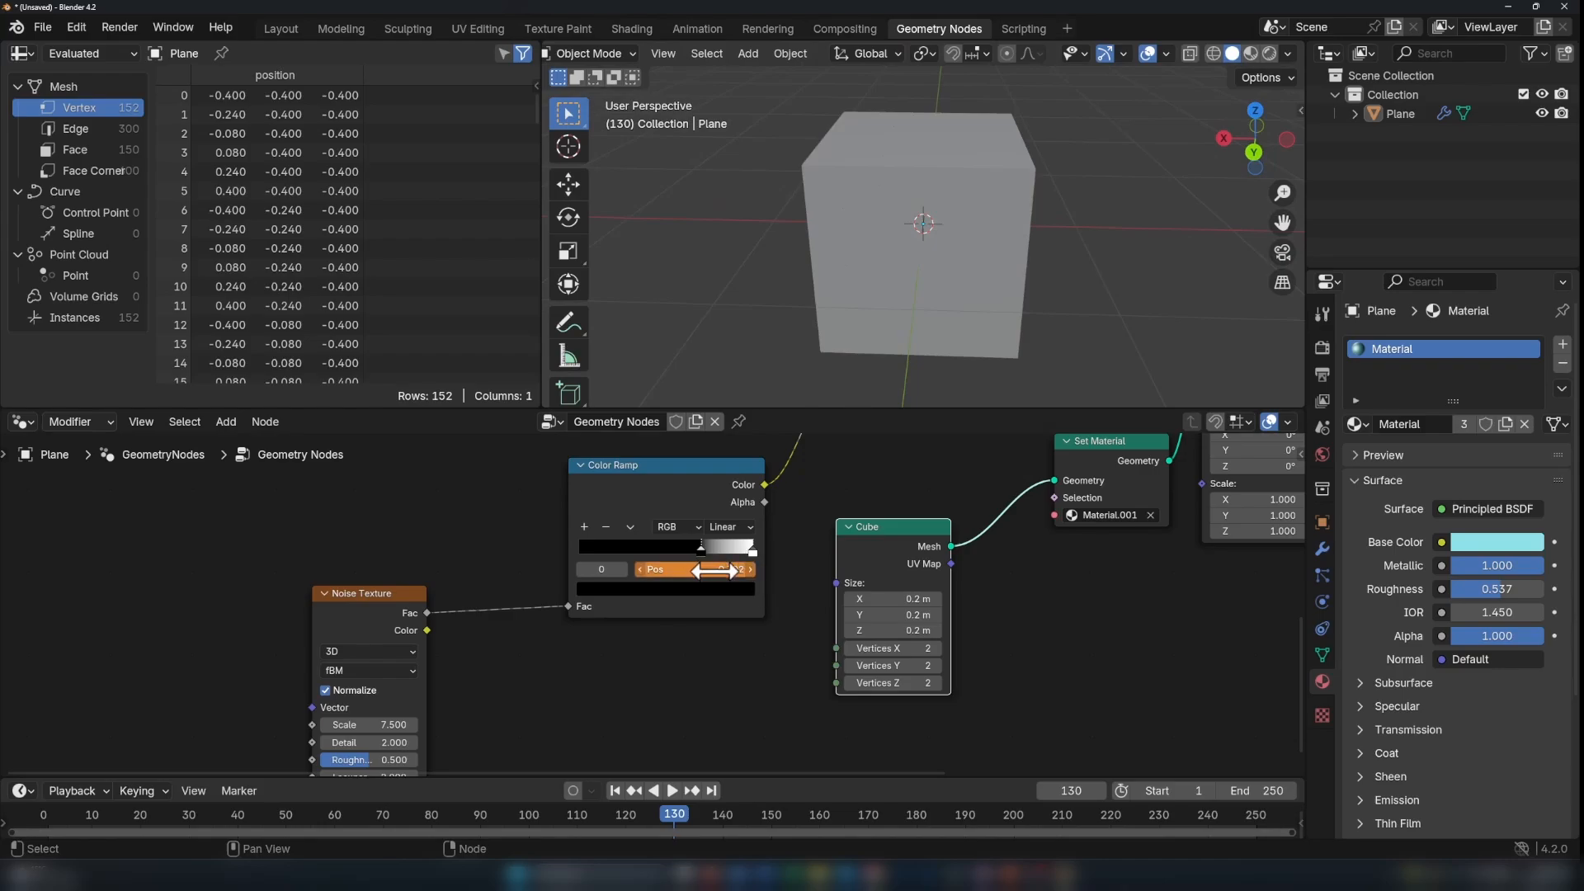
key(i)
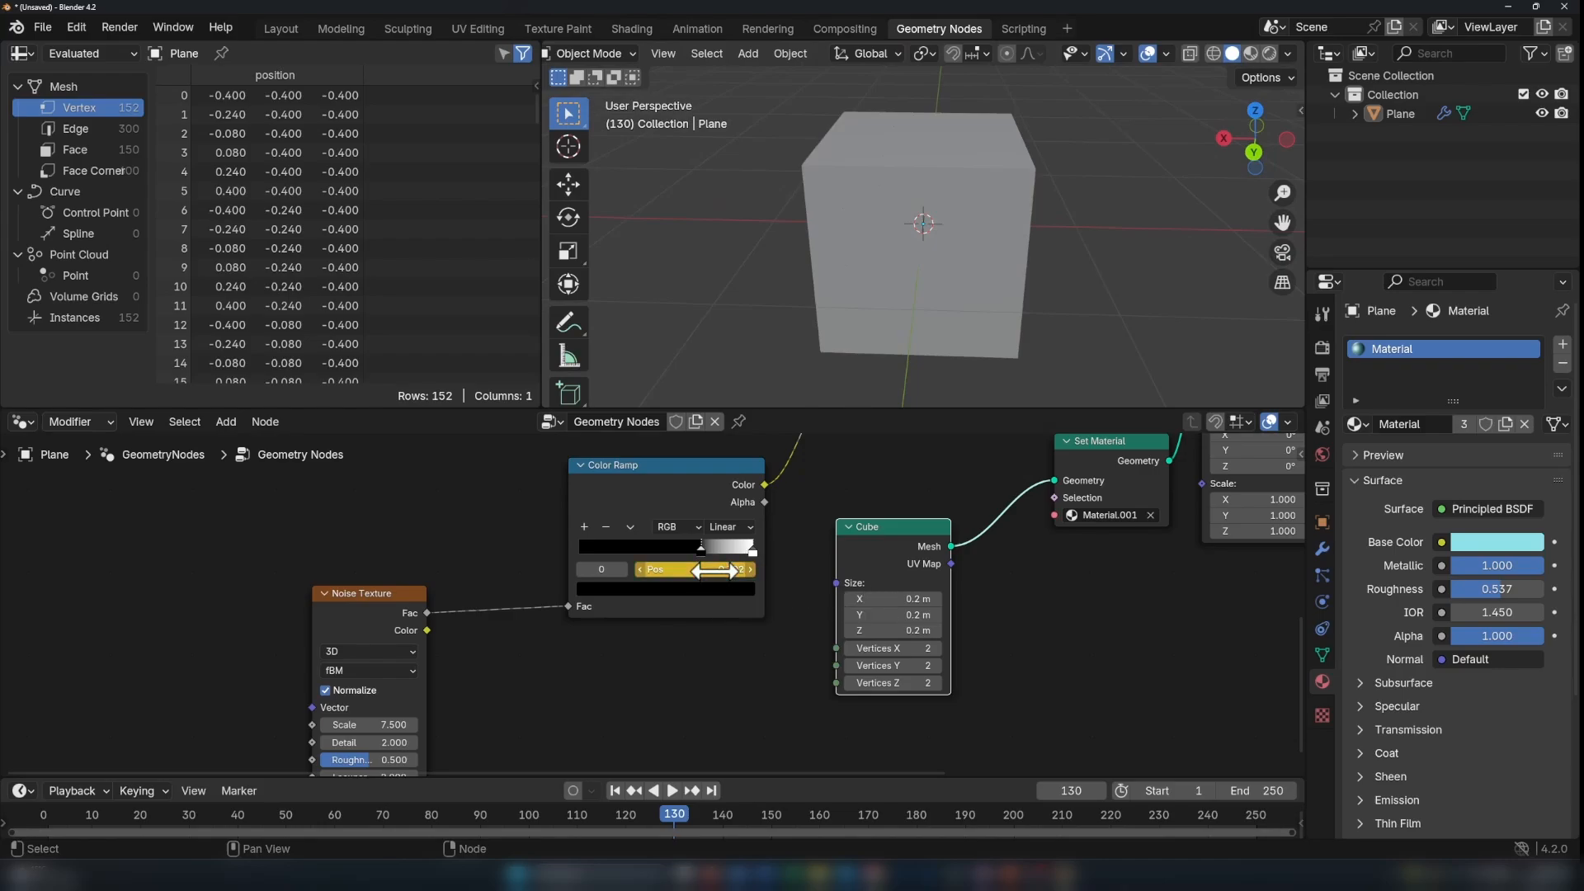
Step: Keyframe the Color Ramp's black stop position at about 0.151 on the last frame, 250
click(707, 792)
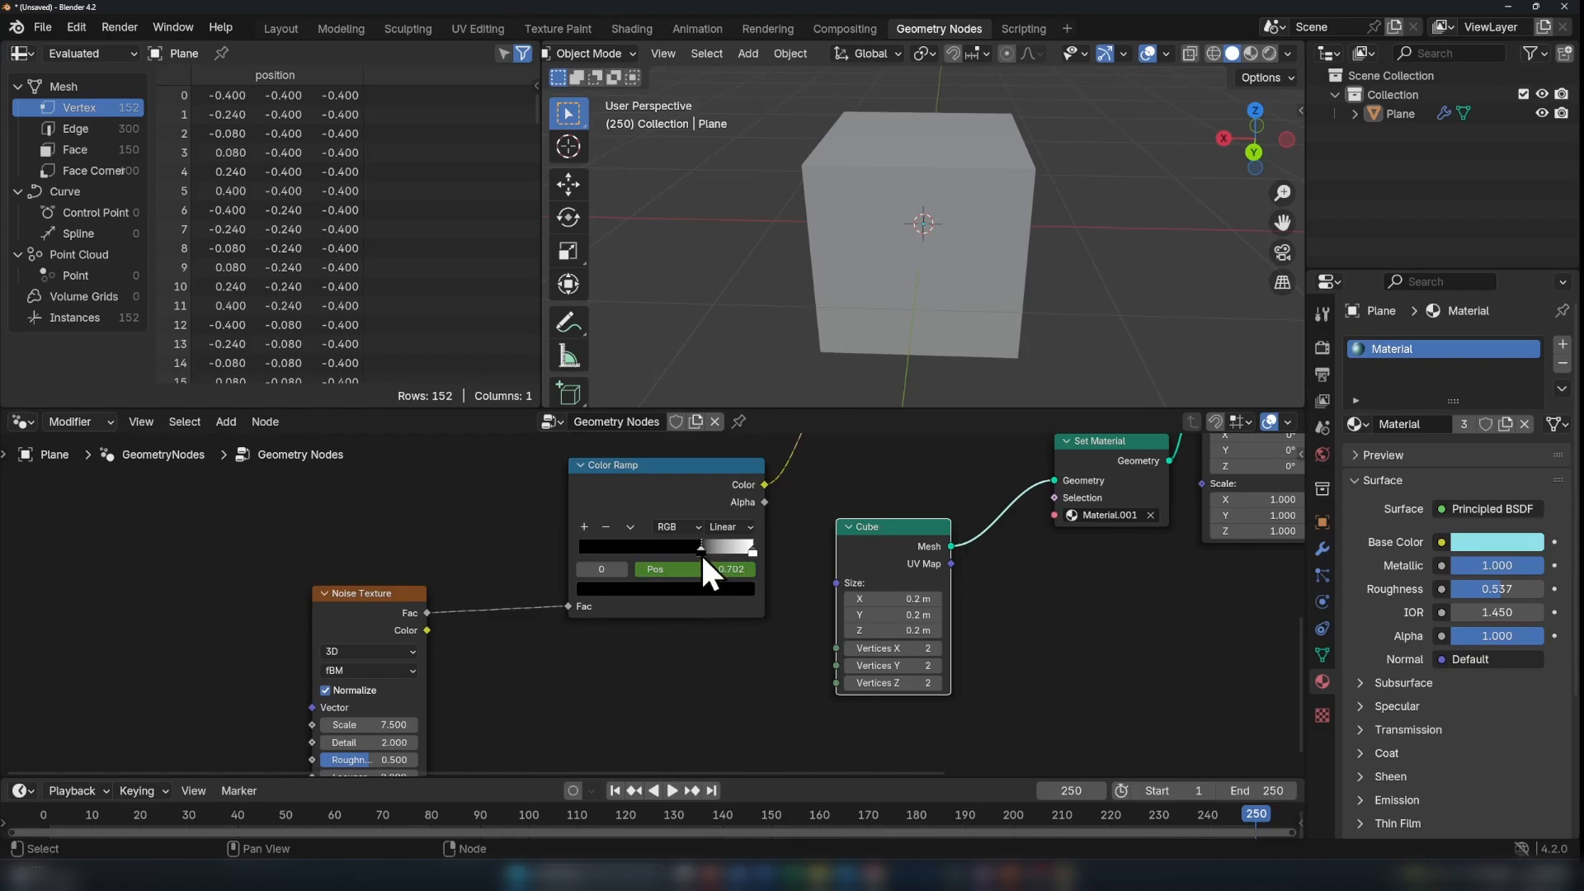
drag(706, 554, 622, 567)
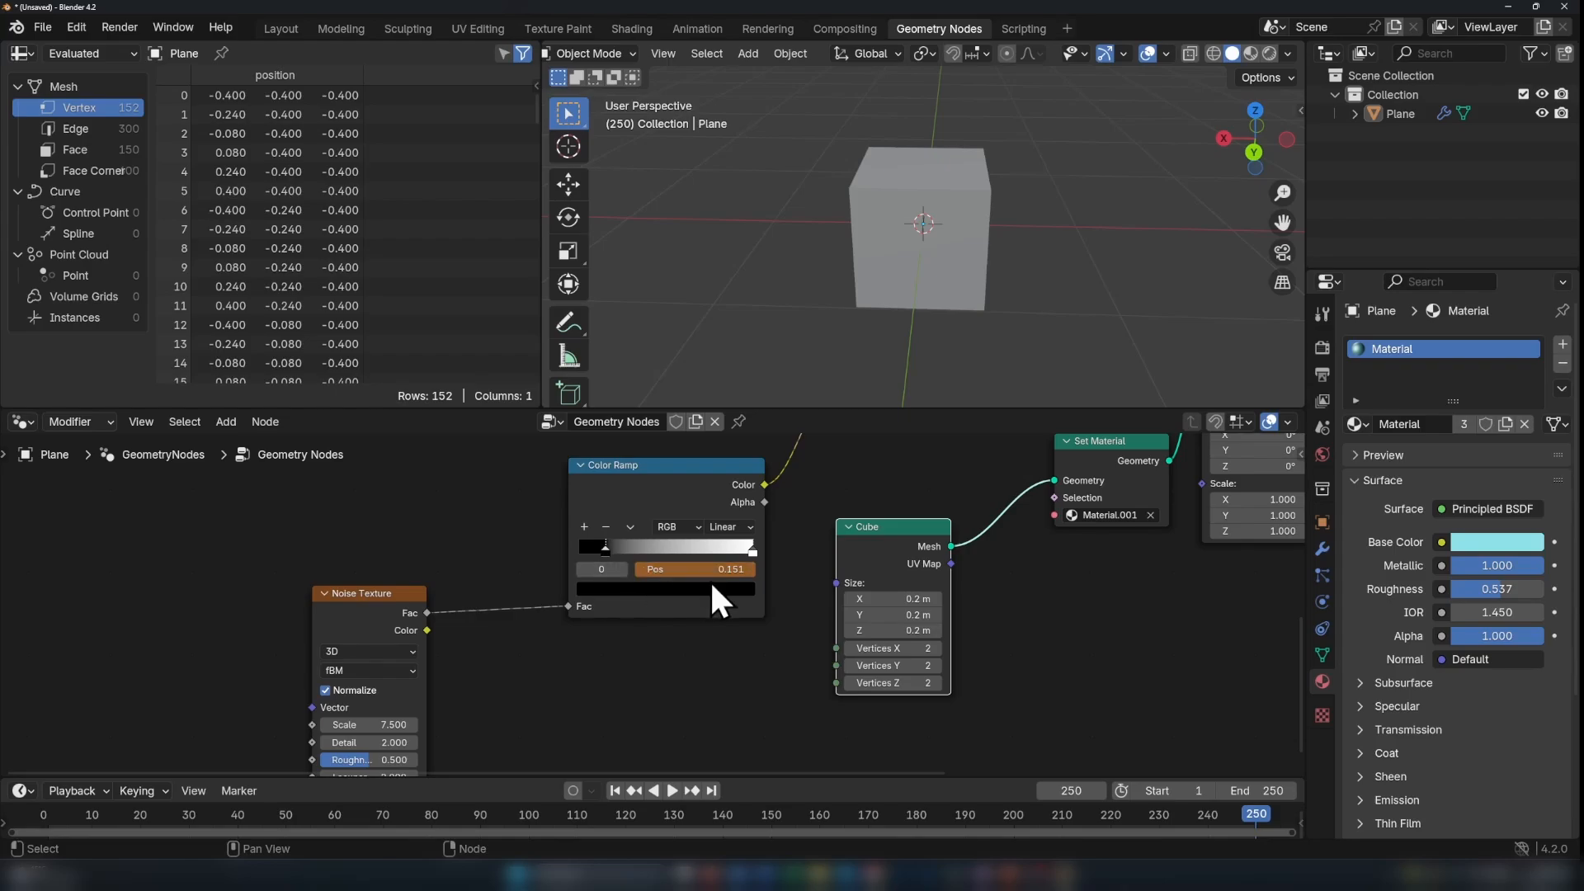
key(i)
Step: Play the cube animation from frame 1 to check it, and stop the playback
click(613, 790)
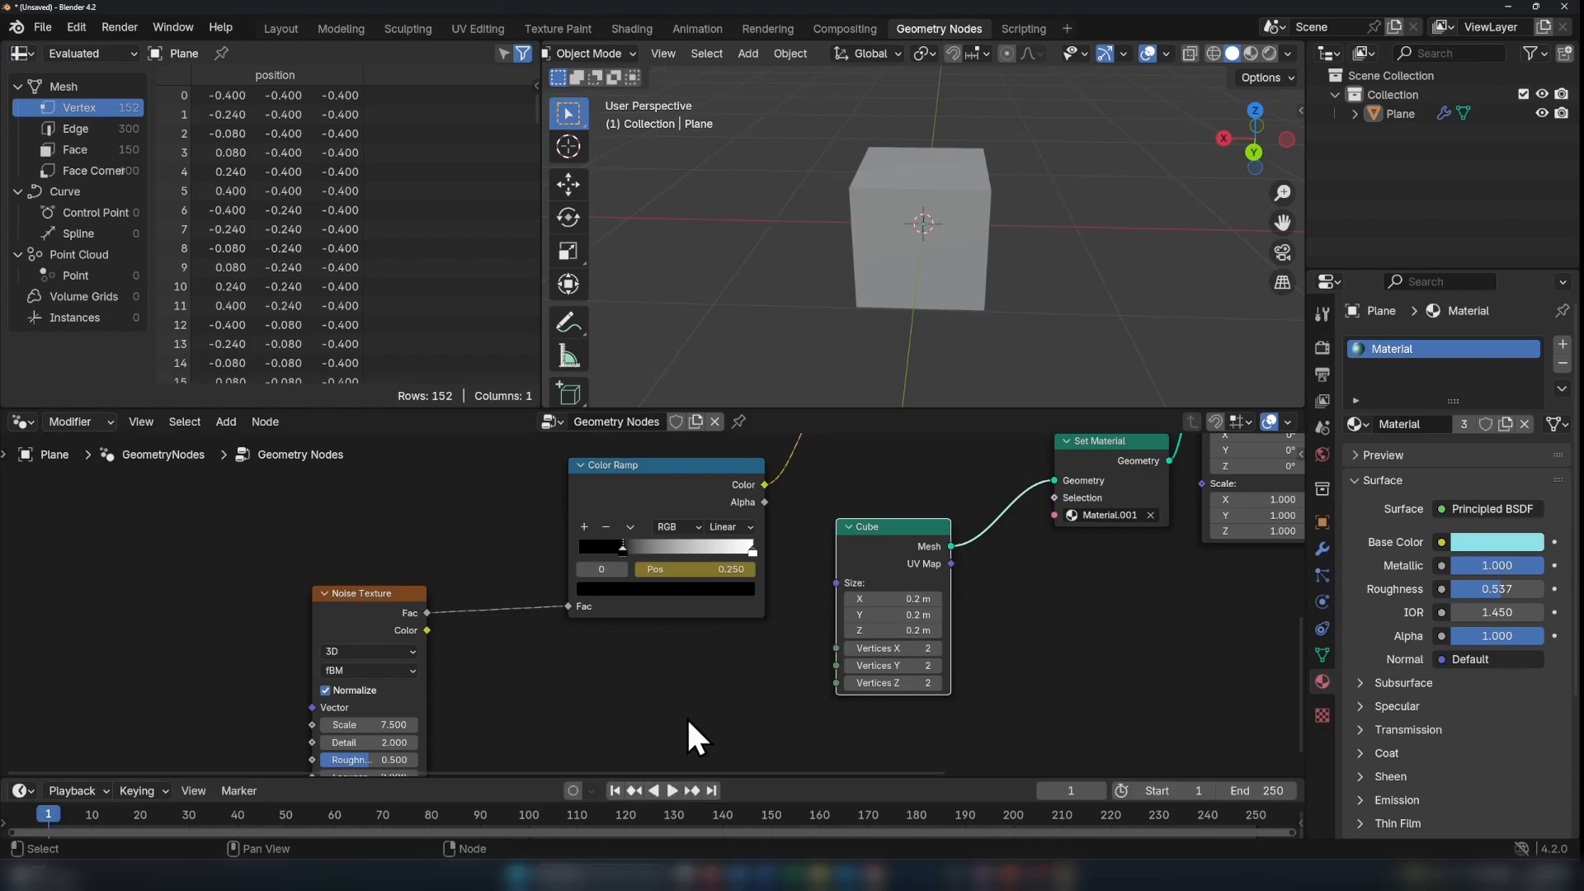
key(space)
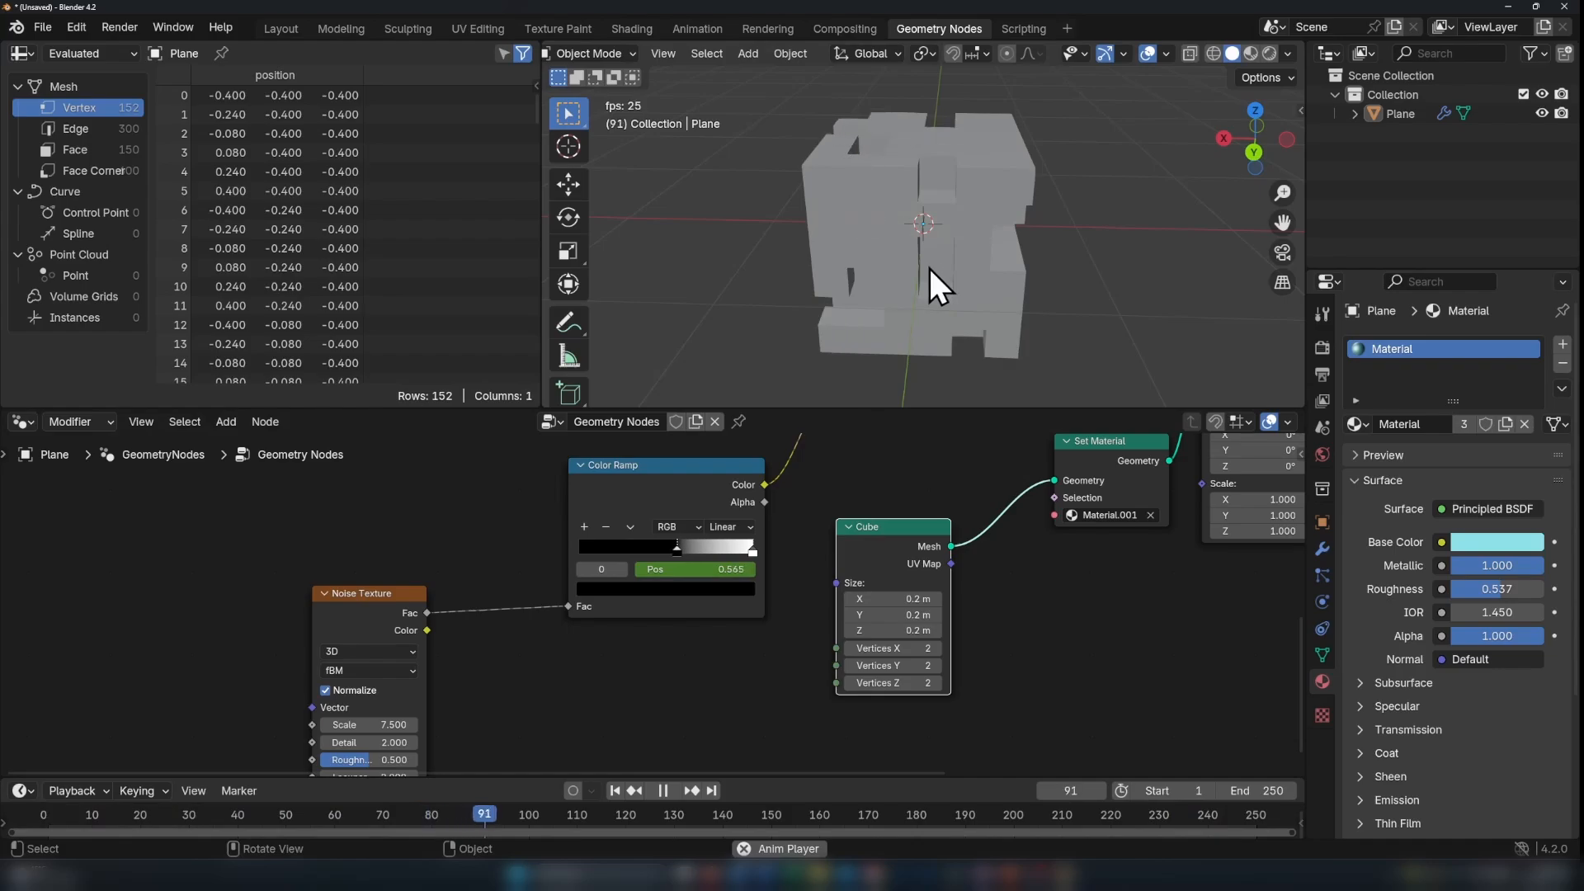
key(space)
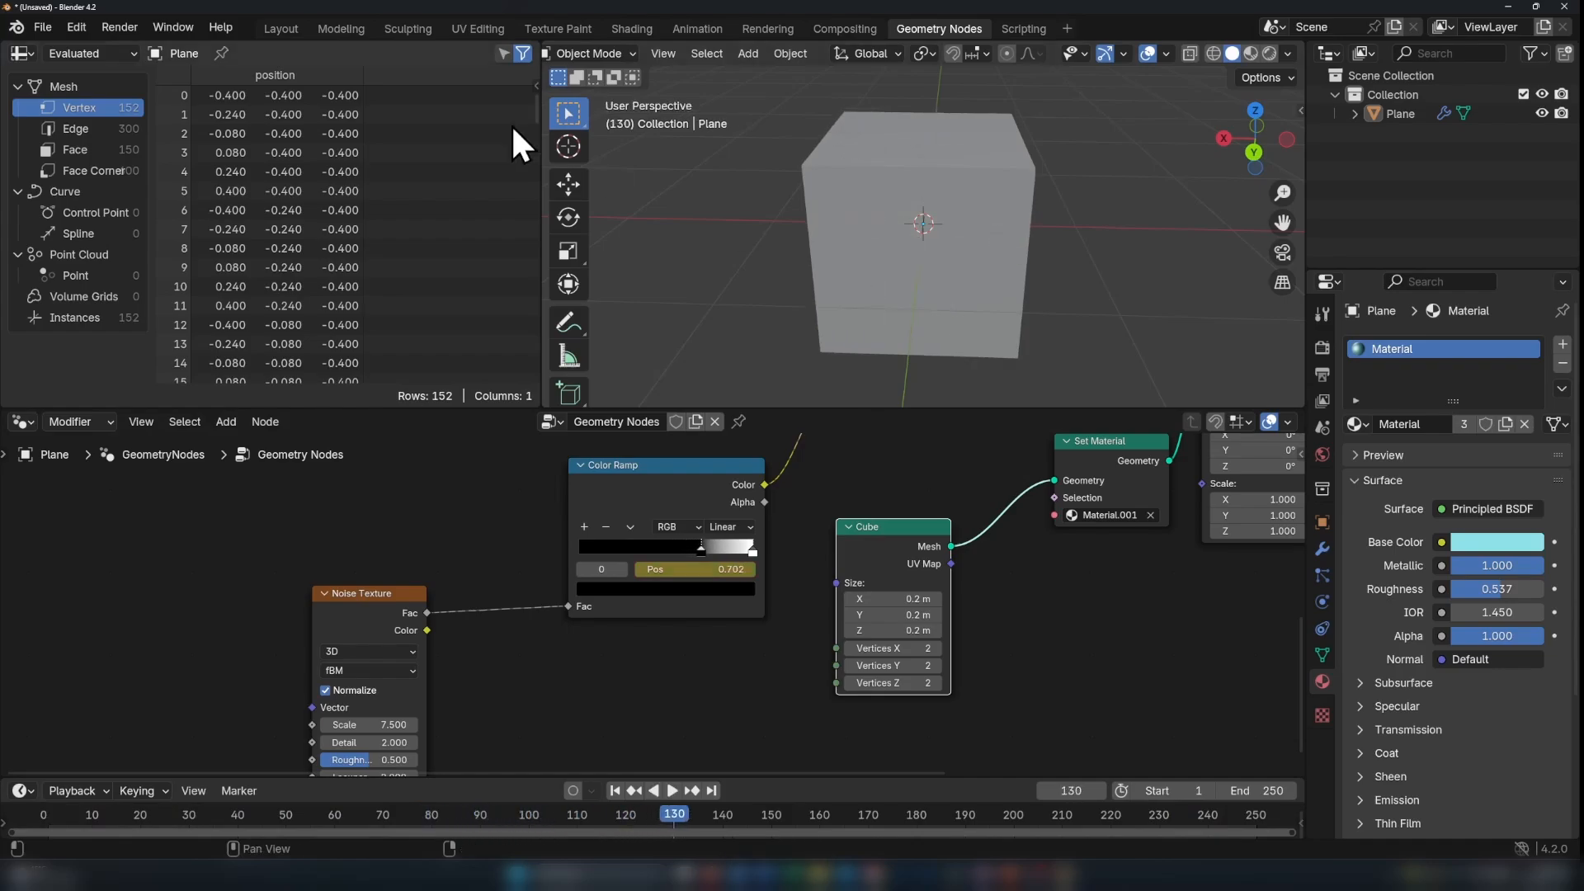
Step: Switch to the Layout workspace and add a new mesh plane at the cube's centre
click(279, 28)
scroll(672, 482, up, 7)
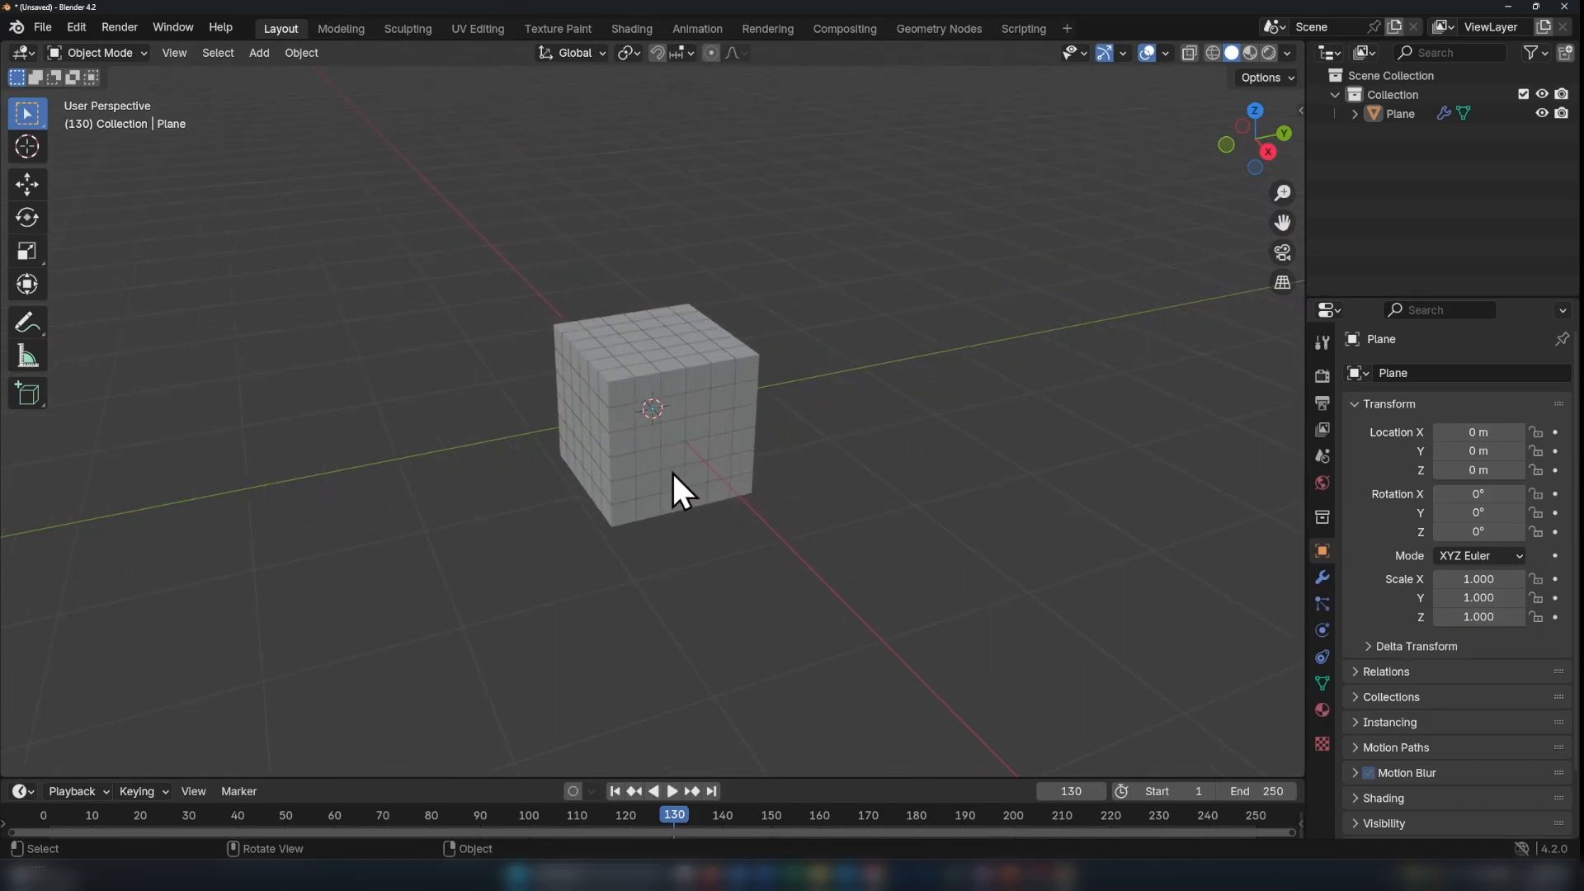
middle_drag(640, 382, 660, 412)
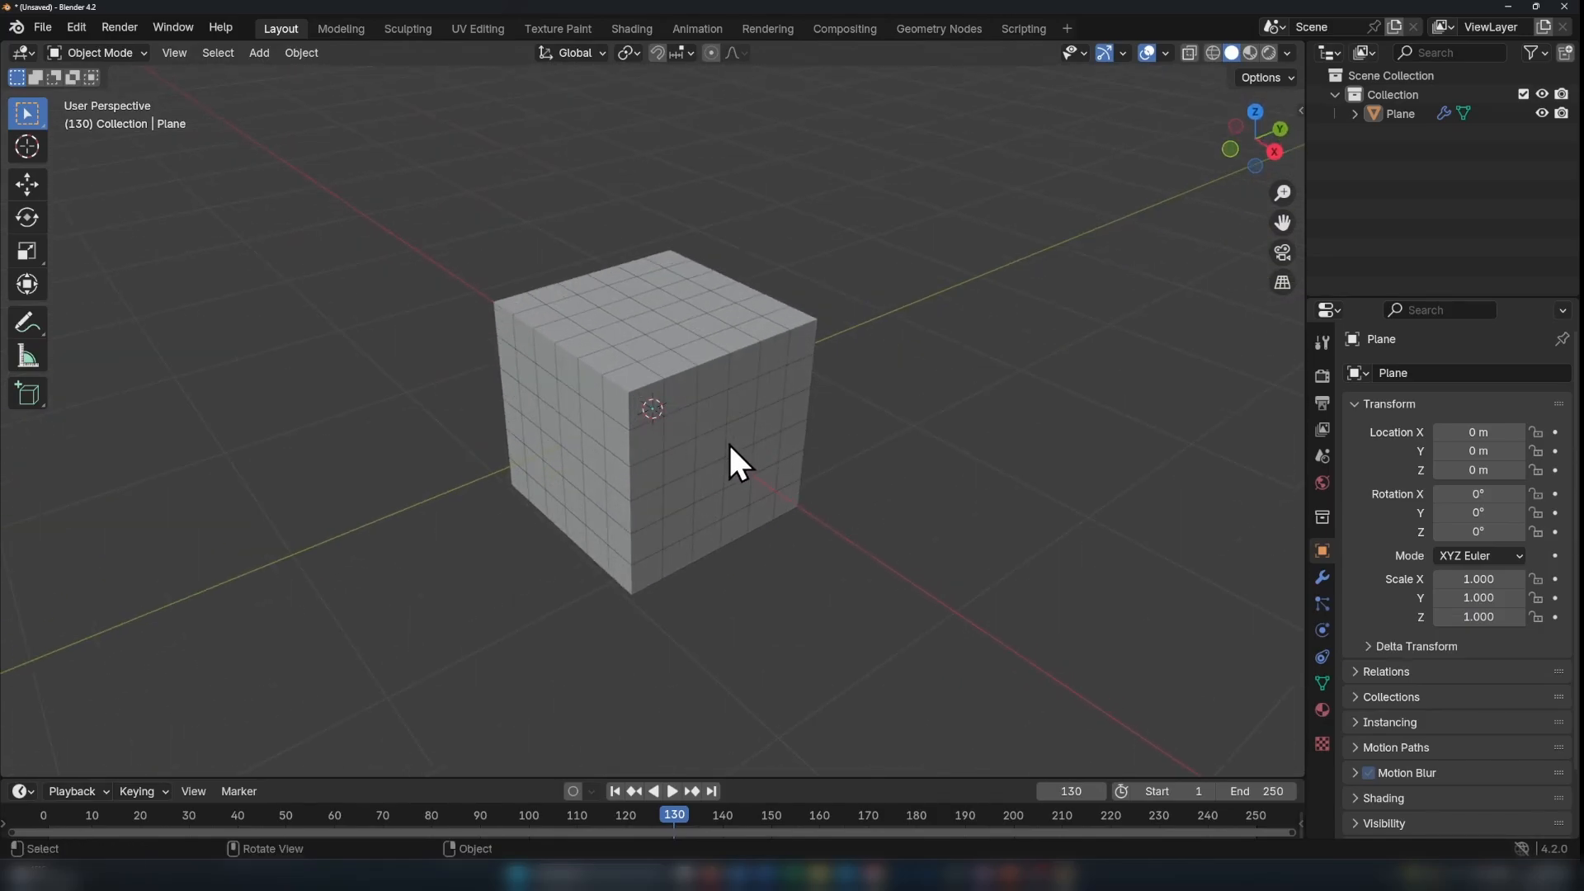
click(947, 396)
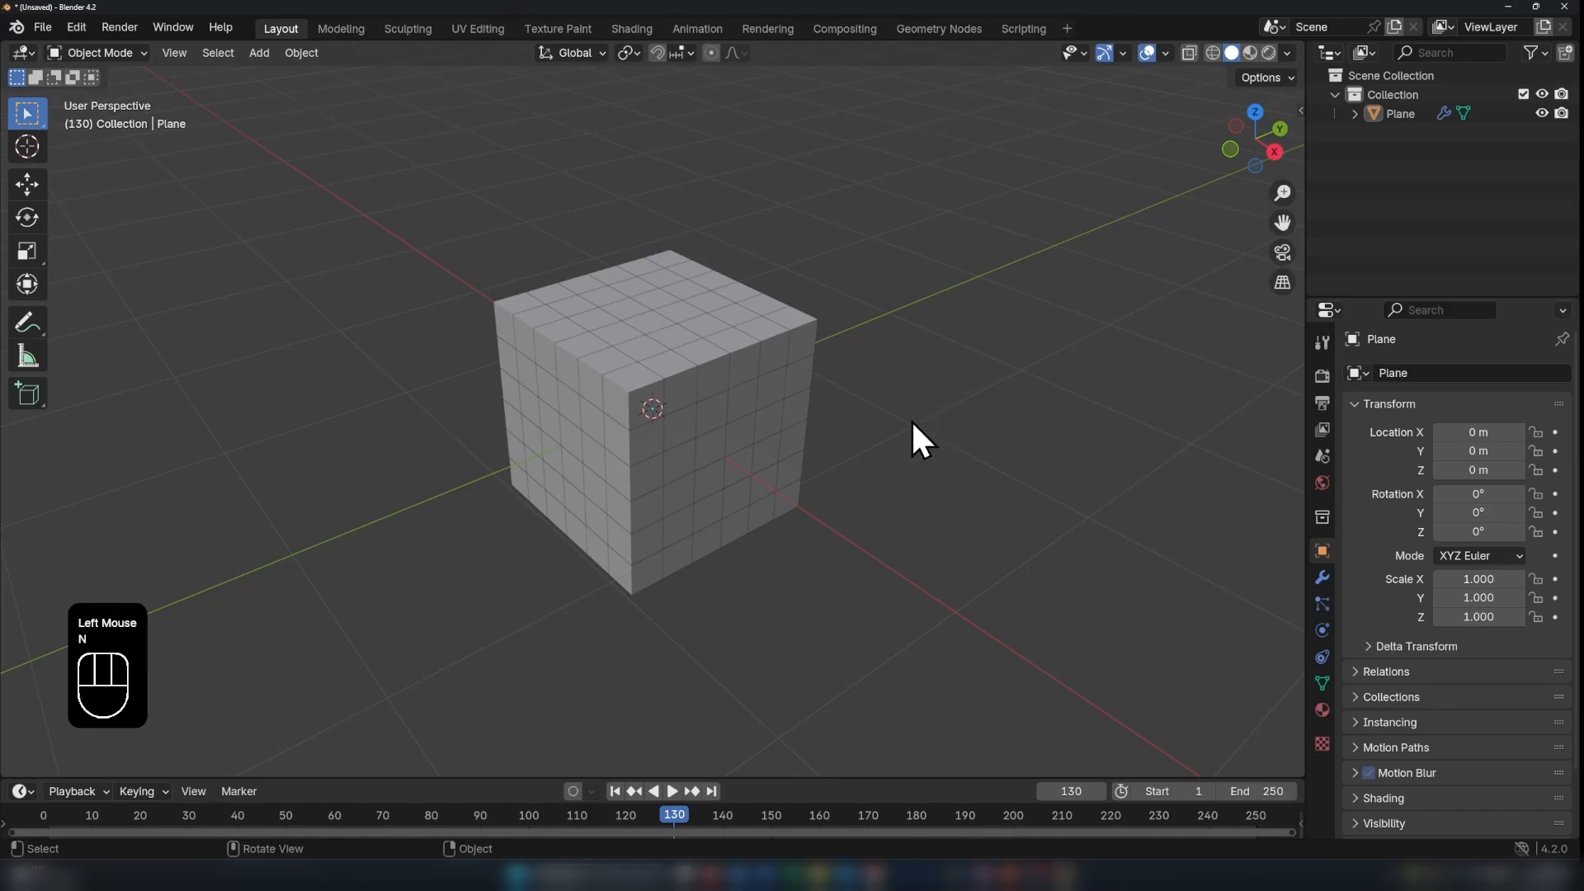
key(shift+a)
mouse_move(837, 477)
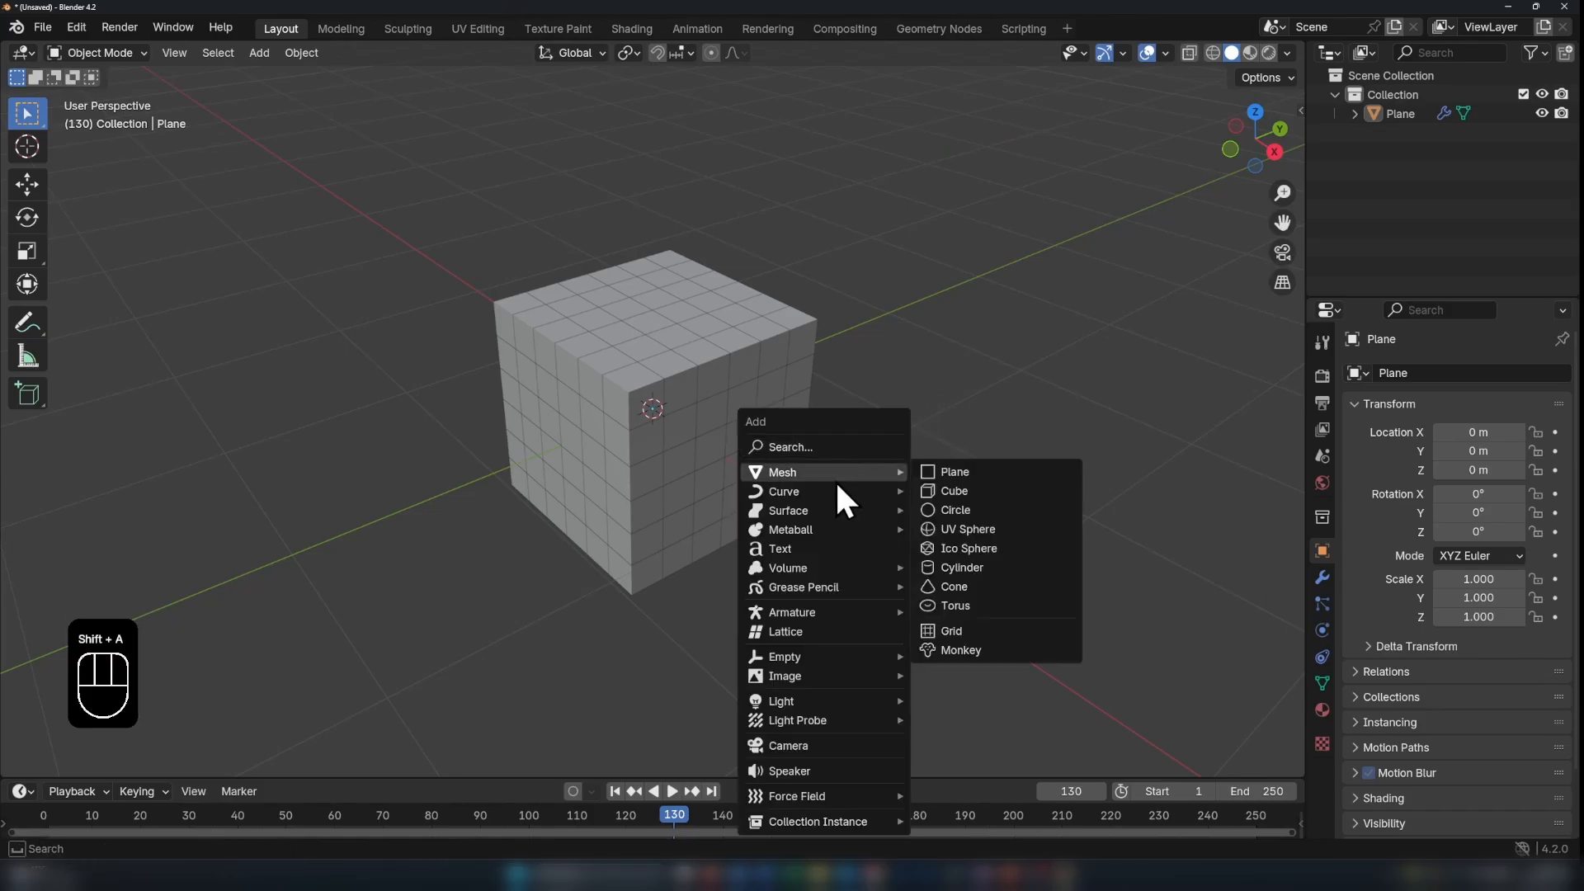
click(955, 471)
Step: Scale the new plane uniformly by about 7 to form a large floor
scroll(581, 403, down, 2)
middle_drag(581, 403, 719, 475)
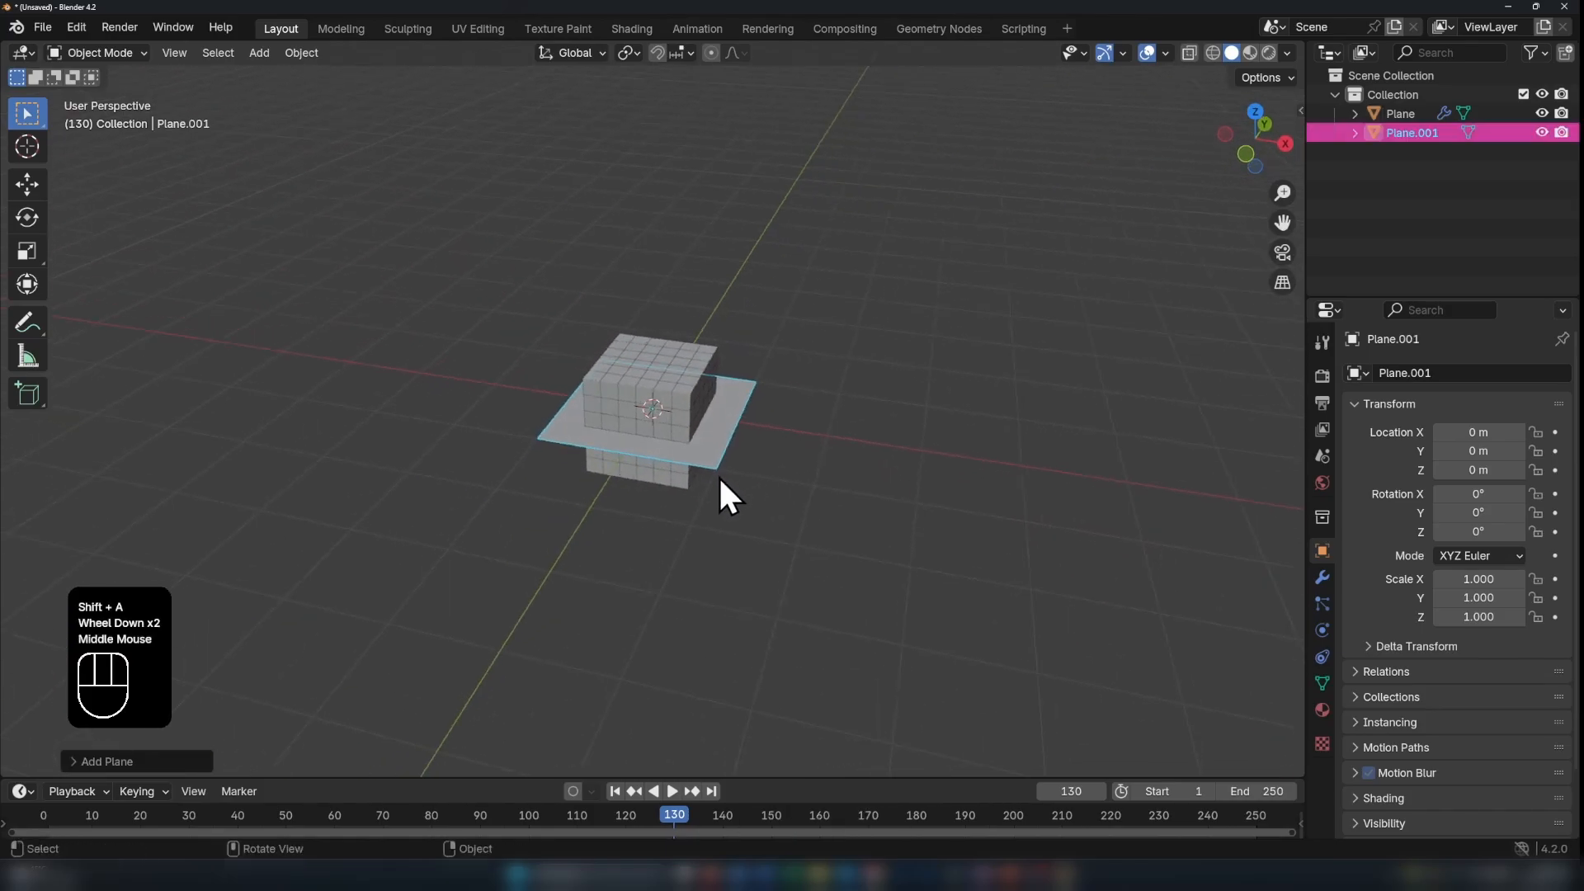
key(s)
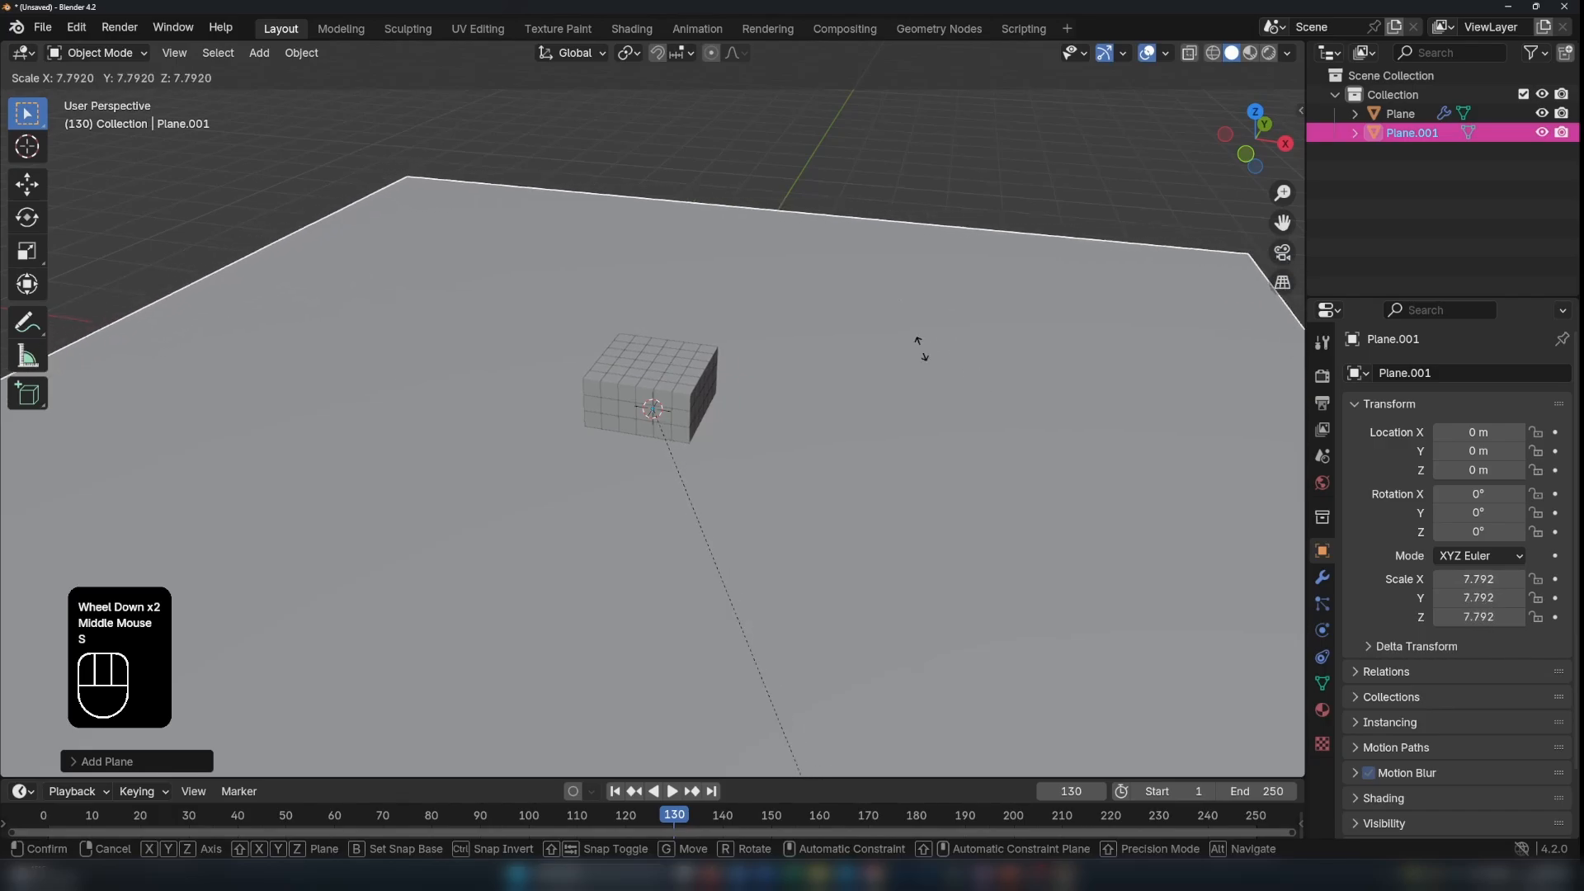
click(819, 314)
Step: In Edit Mode, extrude one side edge of the floor plane about 8 m upward along Z to form a back wall
scroll(806, 340, down, 3)
scroll(805, 340, up, 1)
middle_drag(805, 355, 833, 409)
scroll(825, 413, up, 1)
key(Tab)
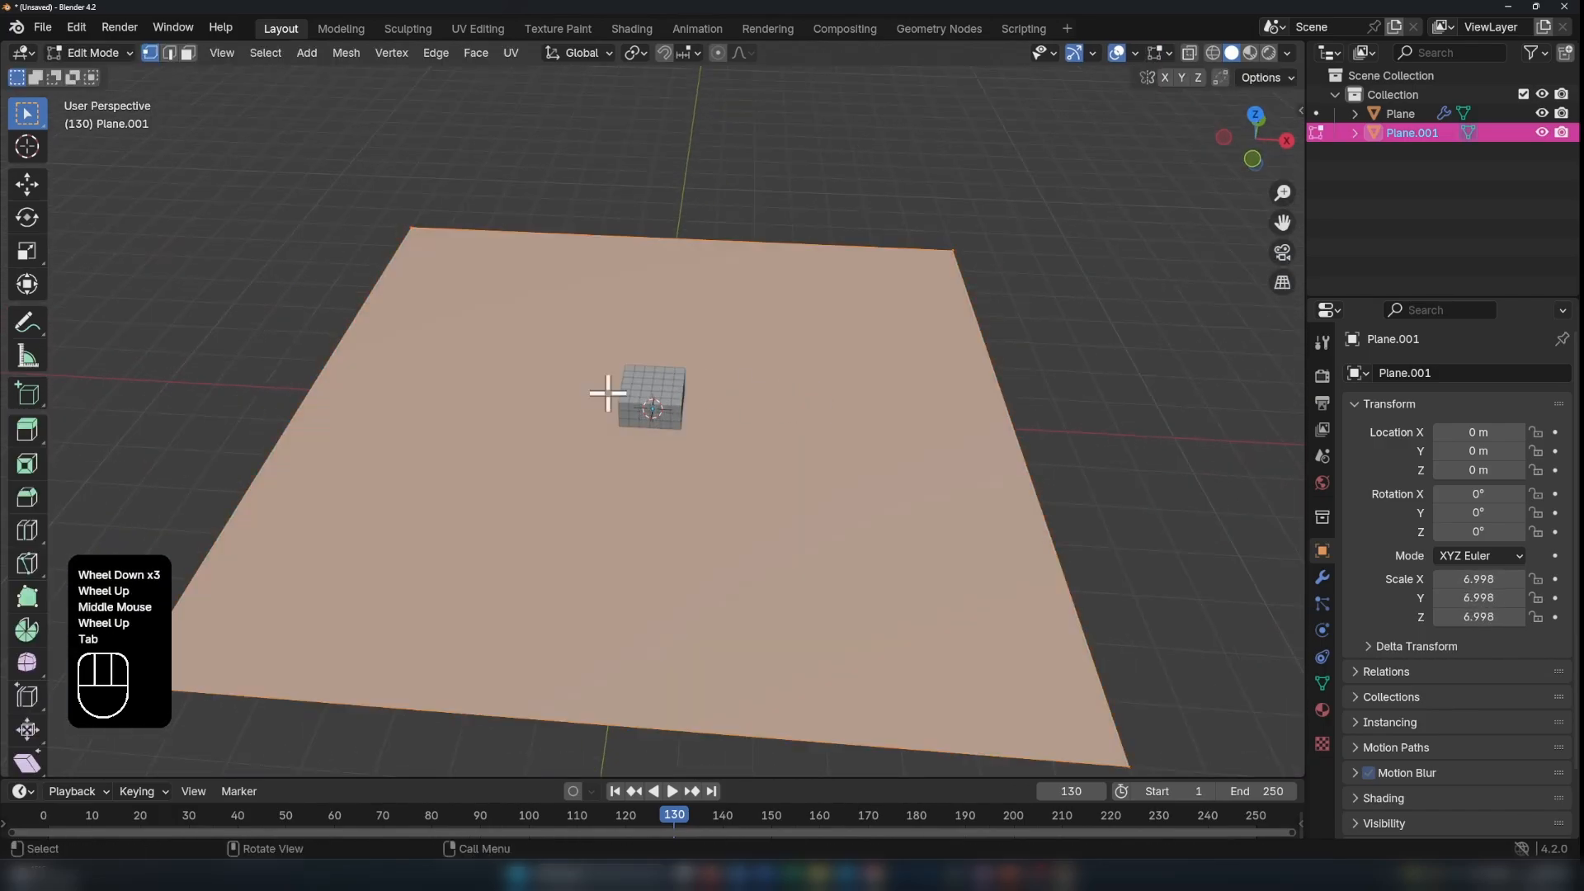
middle_drag(504, 439, 543, 415)
key(2)
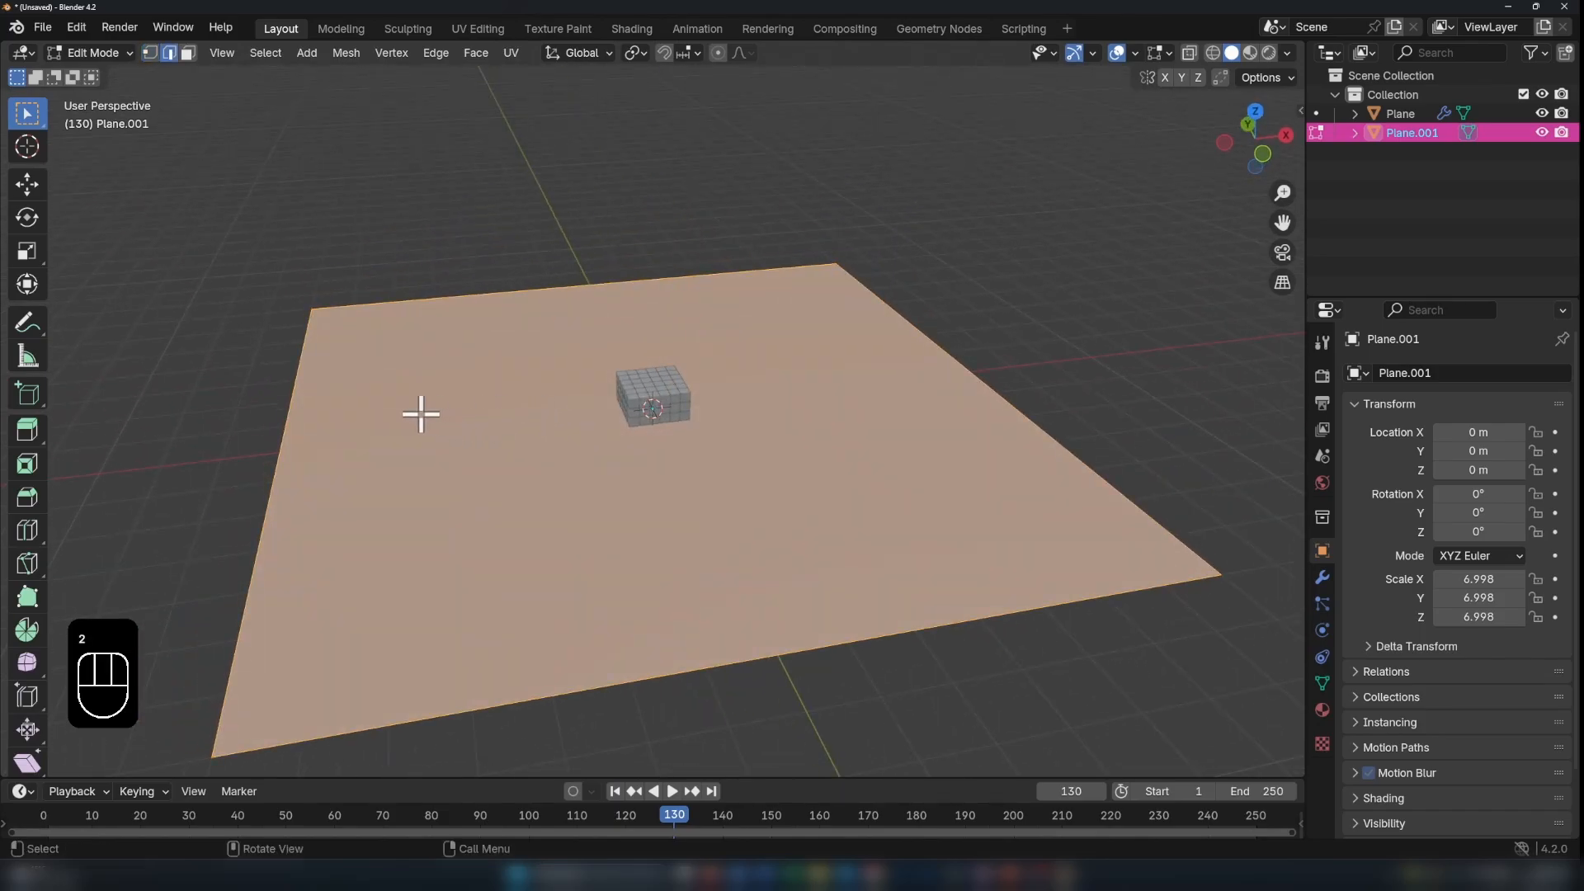
click(277, 459)
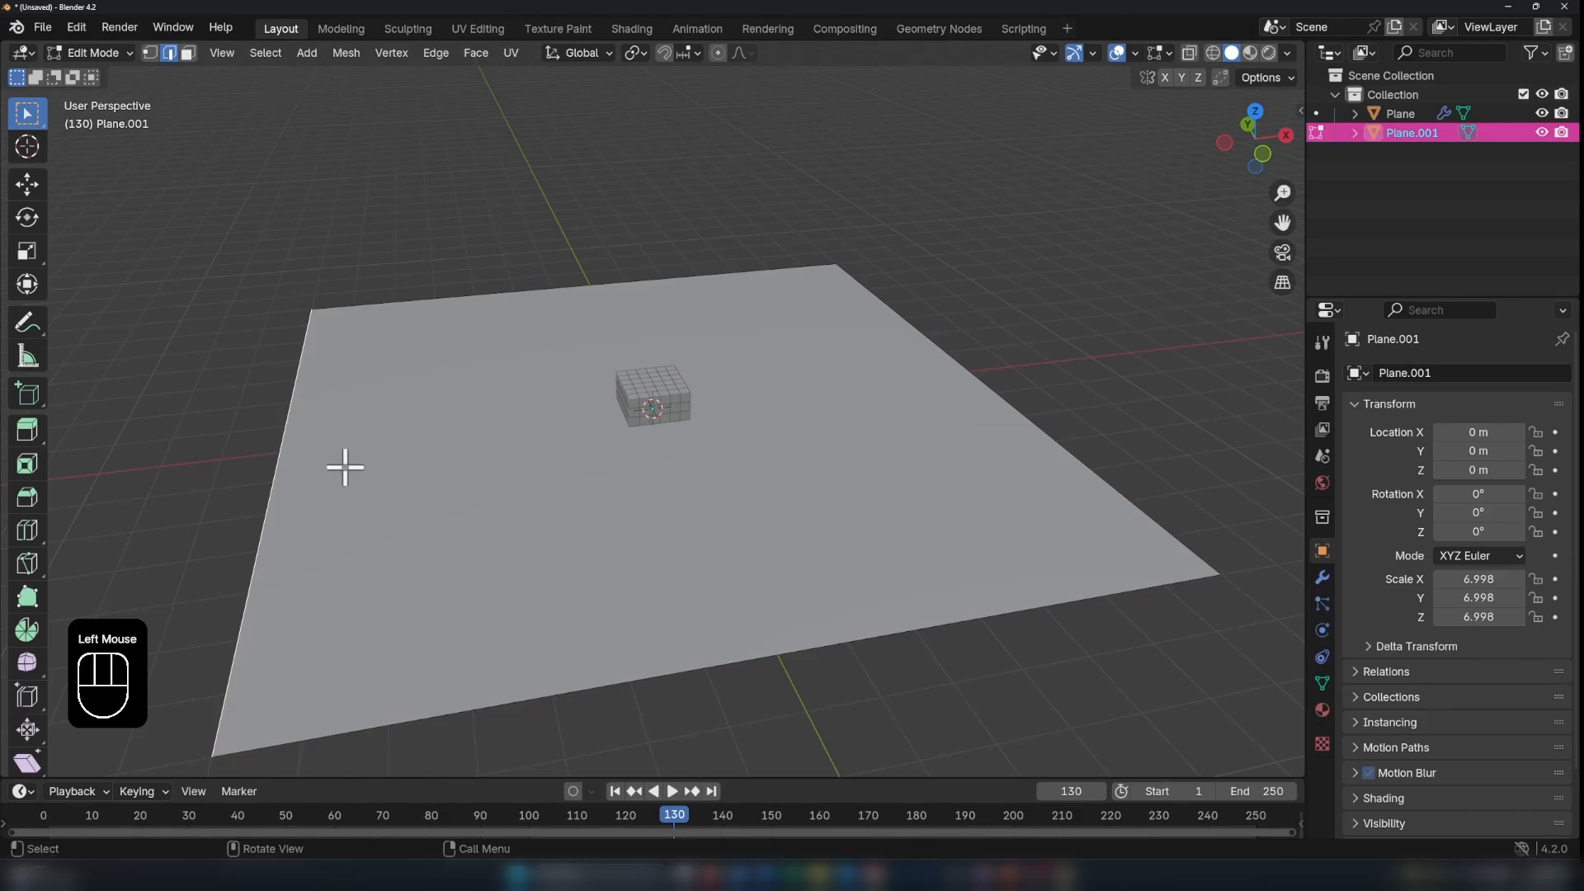
click(346, 446)
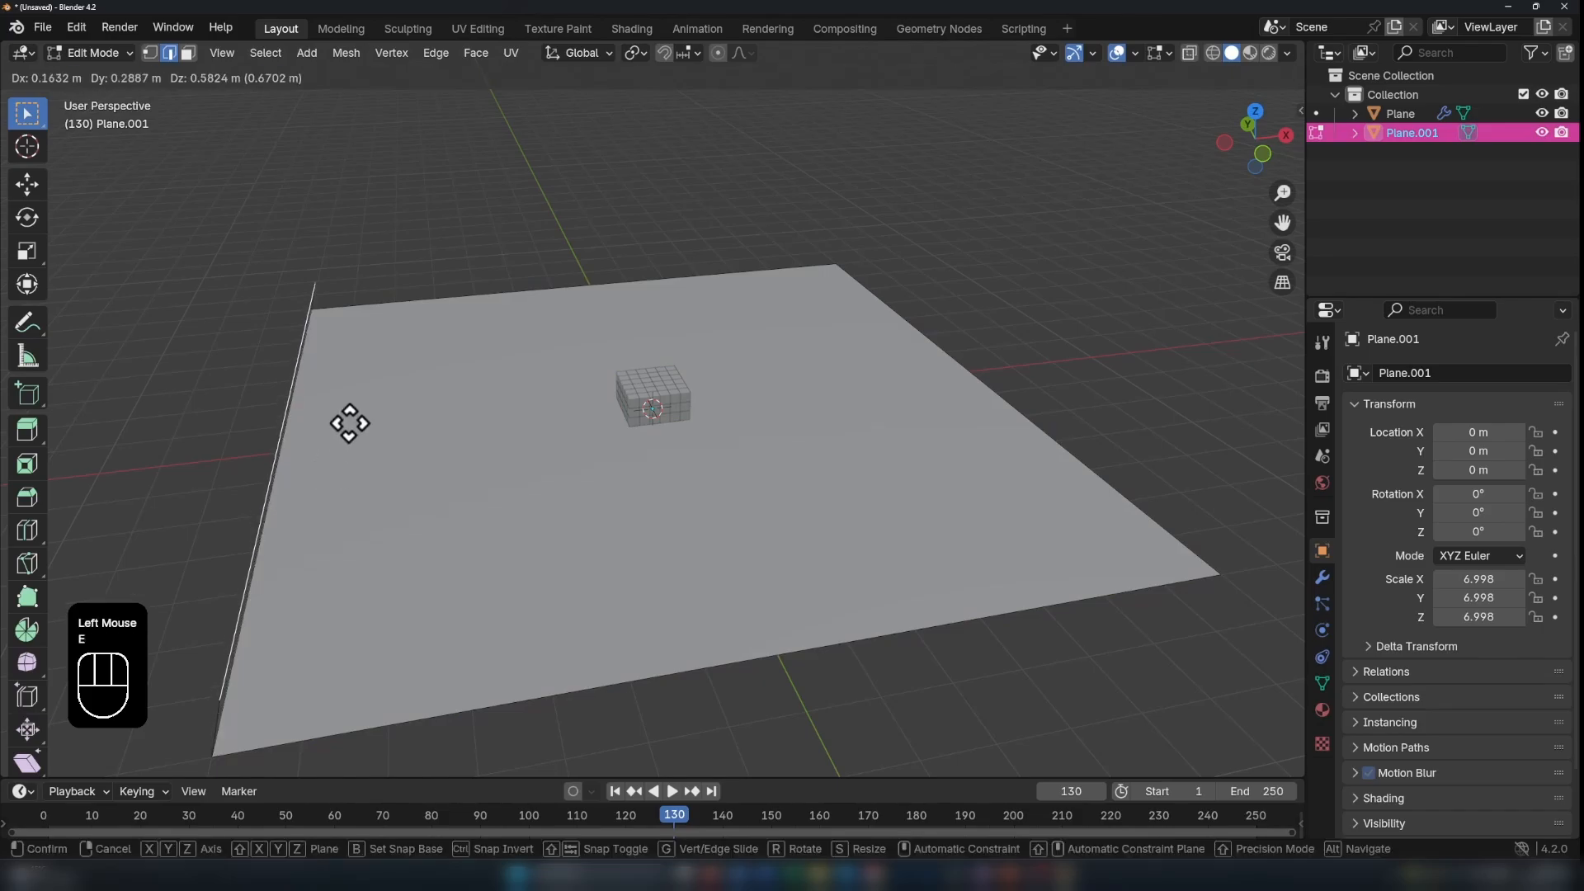
key(e)
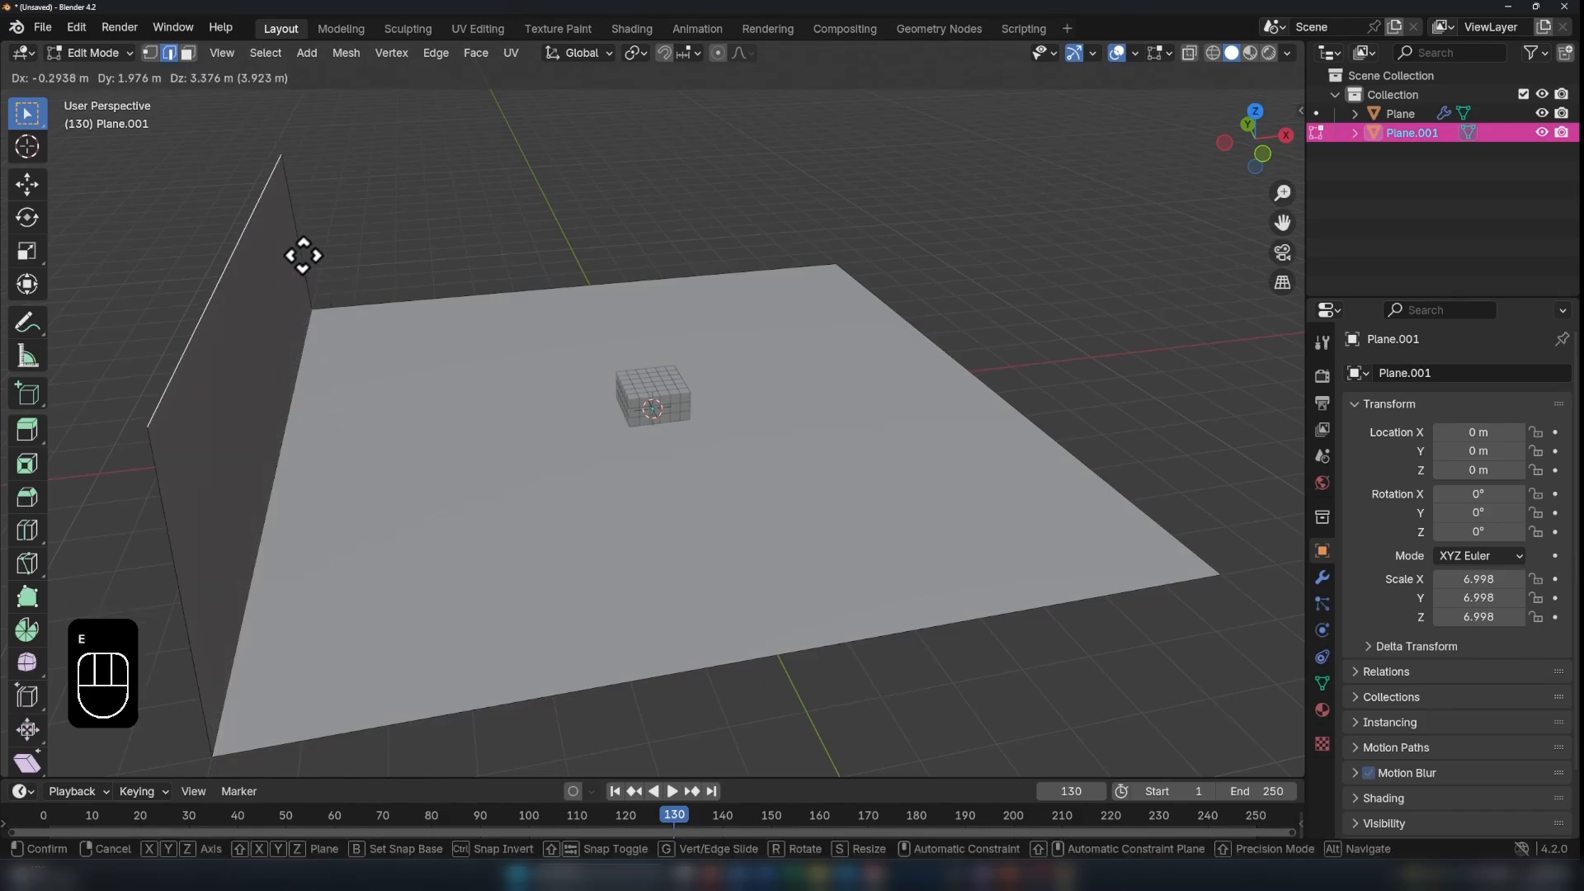
key(z)
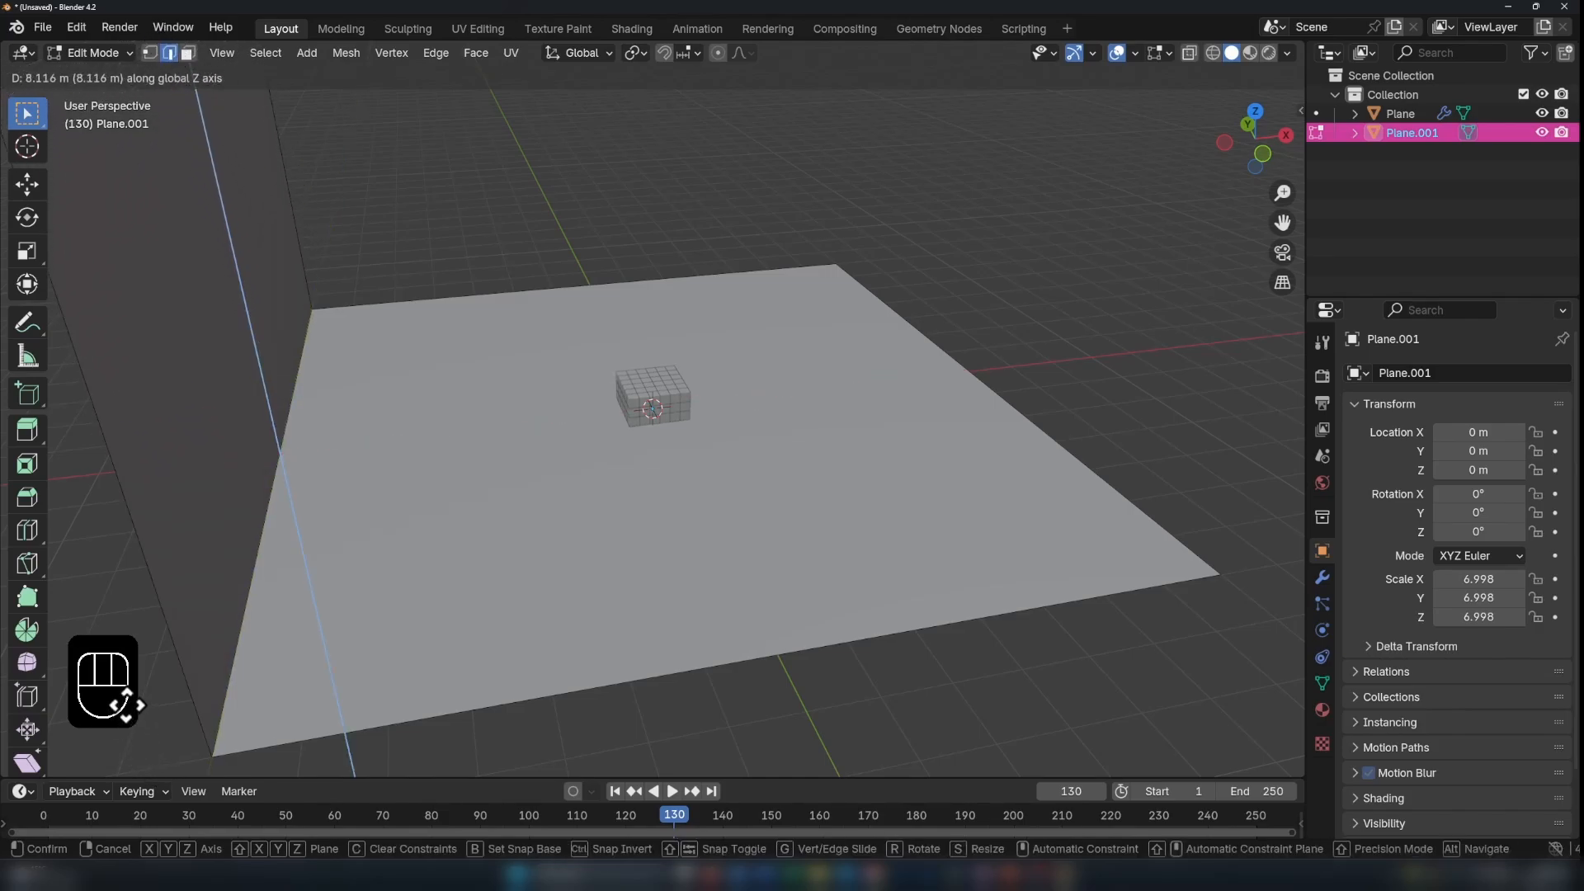
click(128, 707)
Step: Bevel the edge between floor and back wall with 7 segments and an offset of about 0.68 m
scroll(128, 707, down, 3)
middle_drag(289, 637, 188, 632)
scroll(187, 633, up, 2)
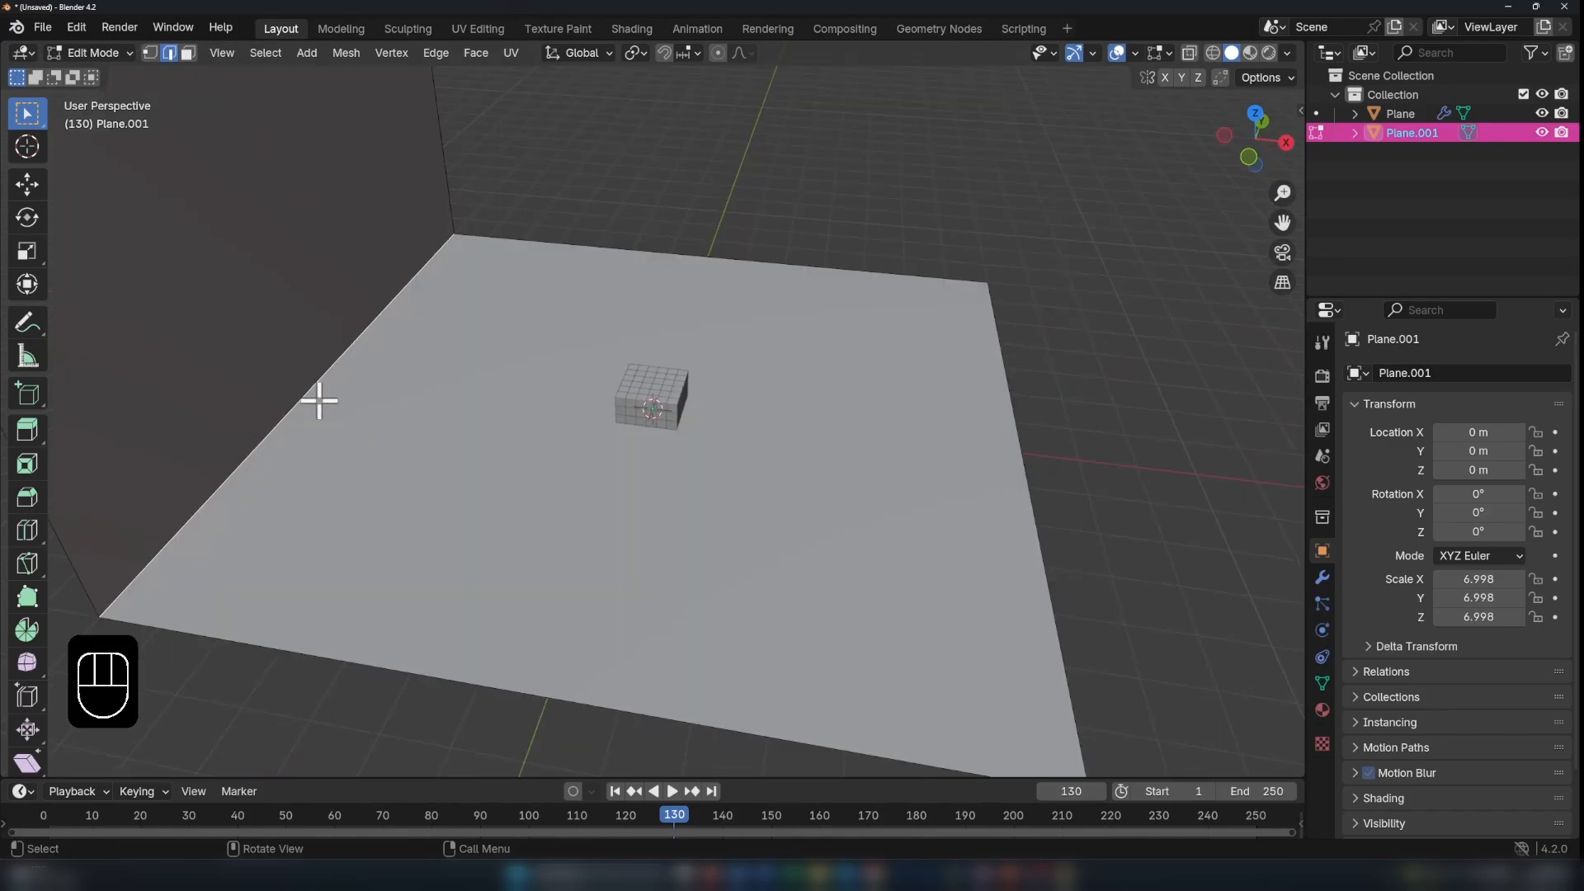
key(ctrl+b)
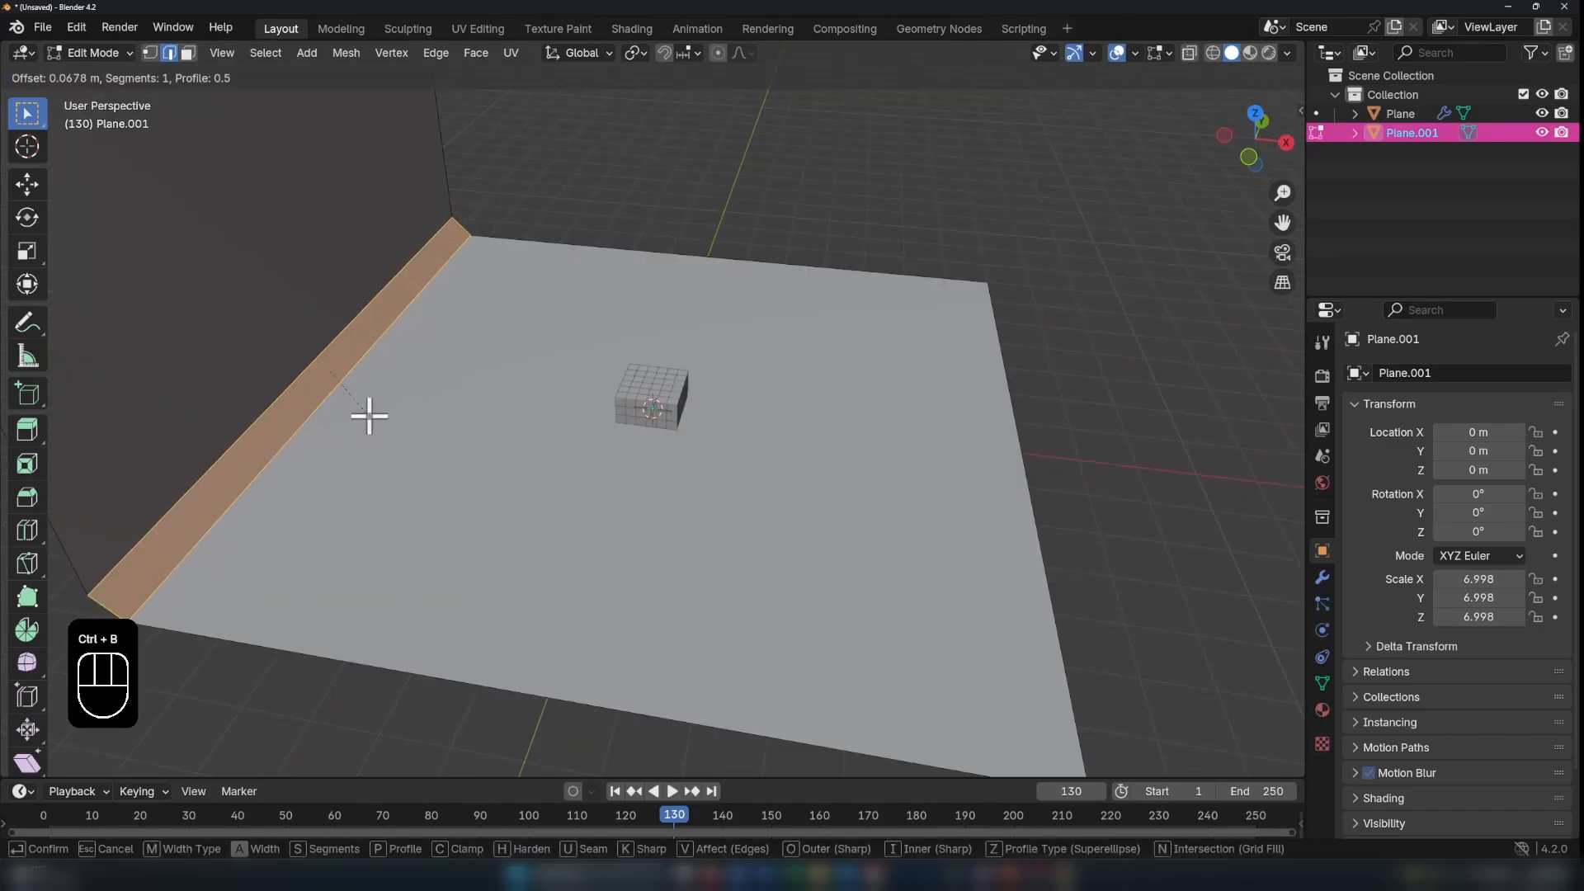
scroll(503, 527, up, 3)
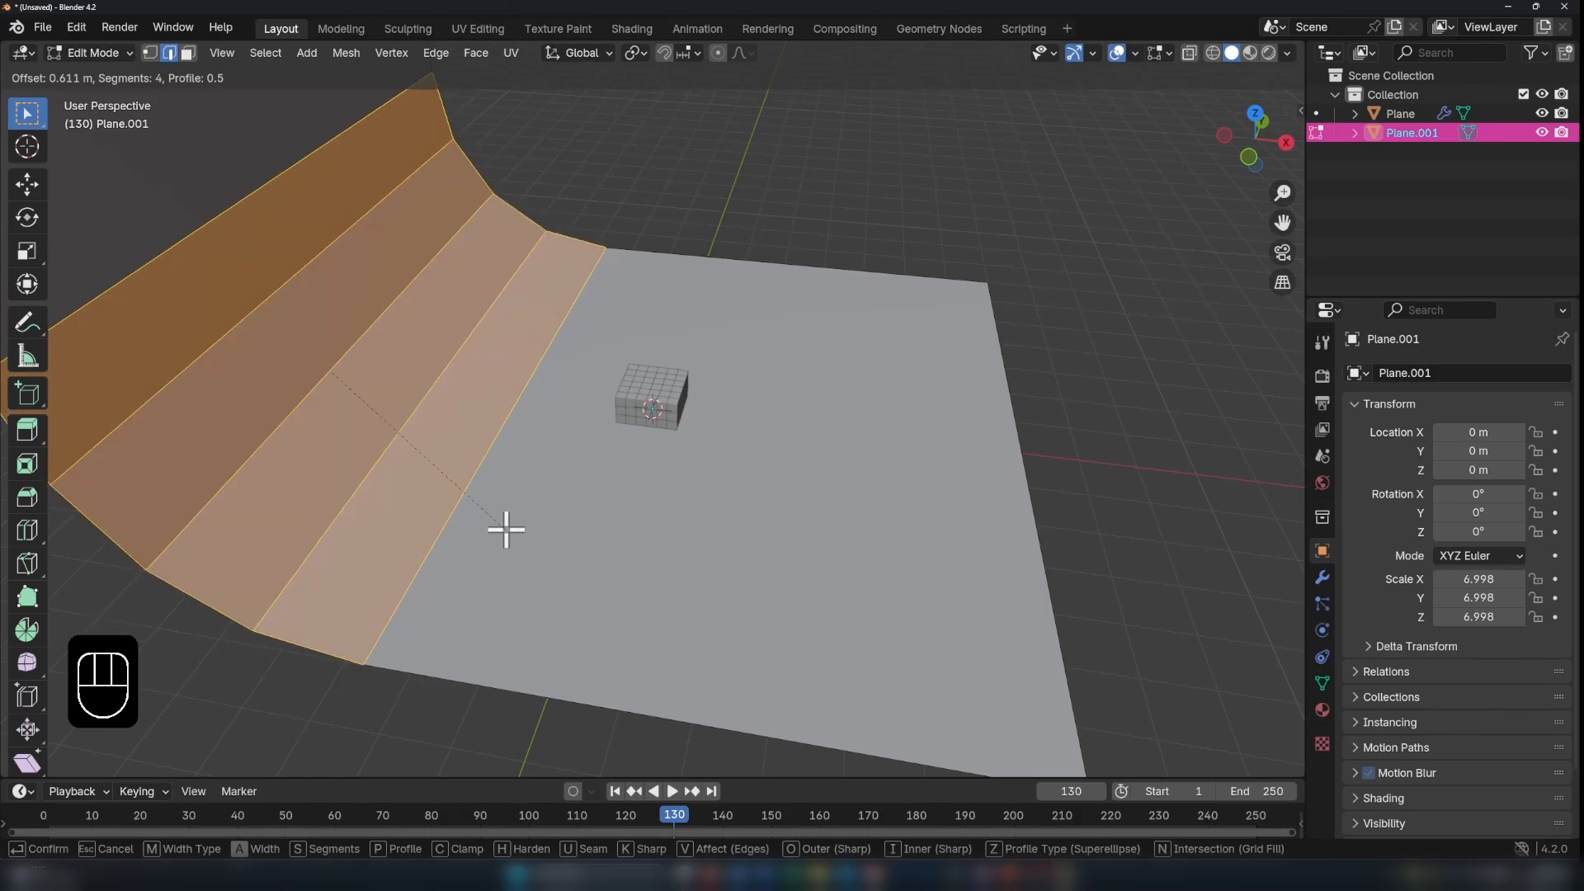
scroll(507, 532, up, 3)
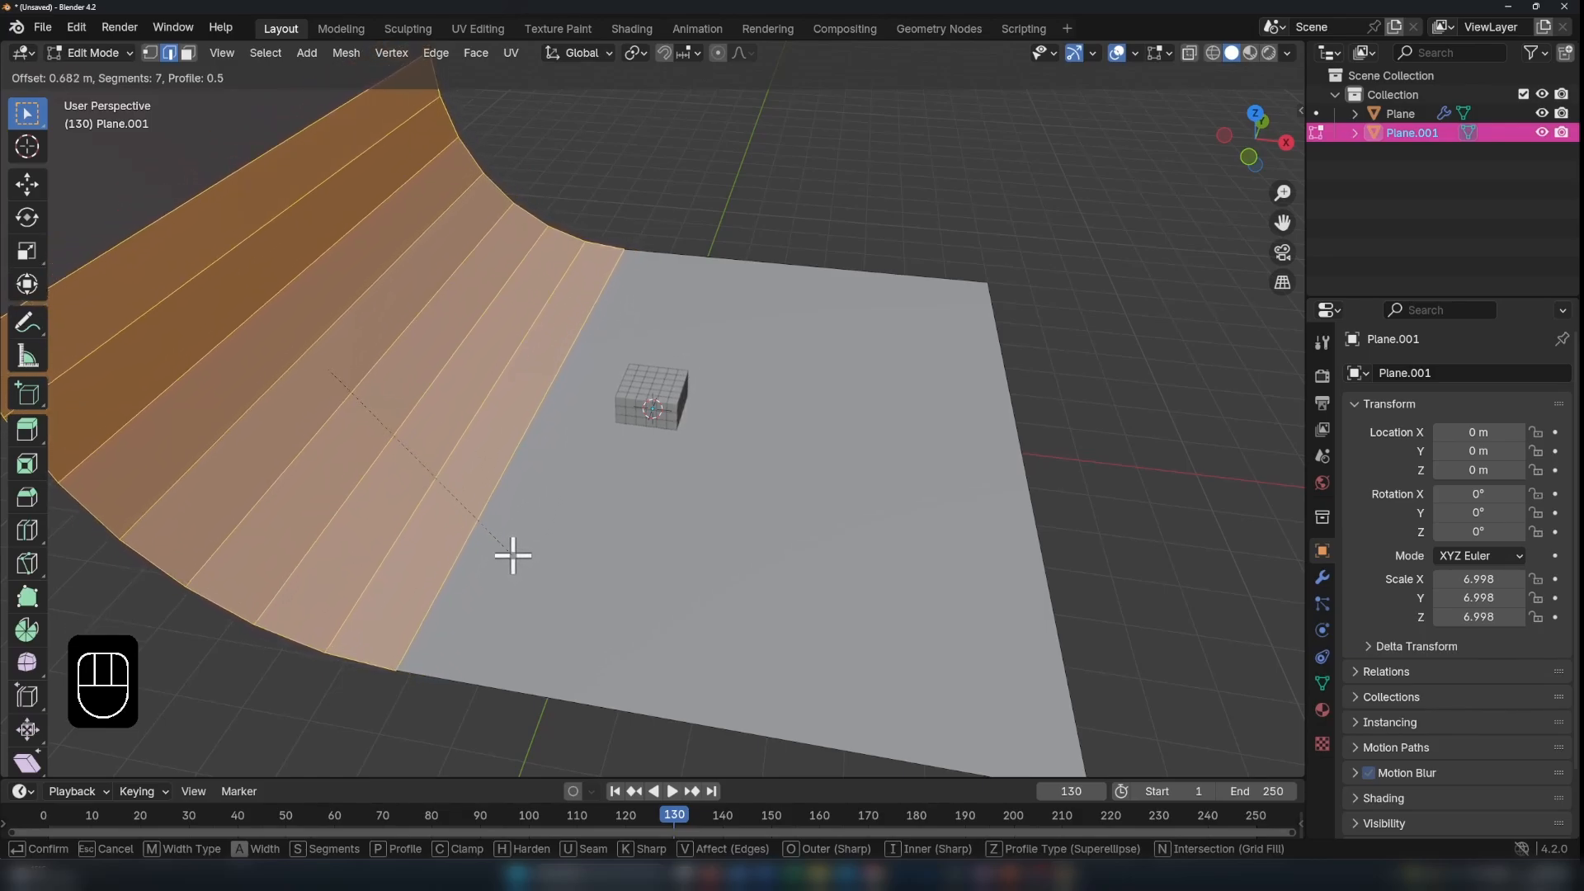
click(513, 555)
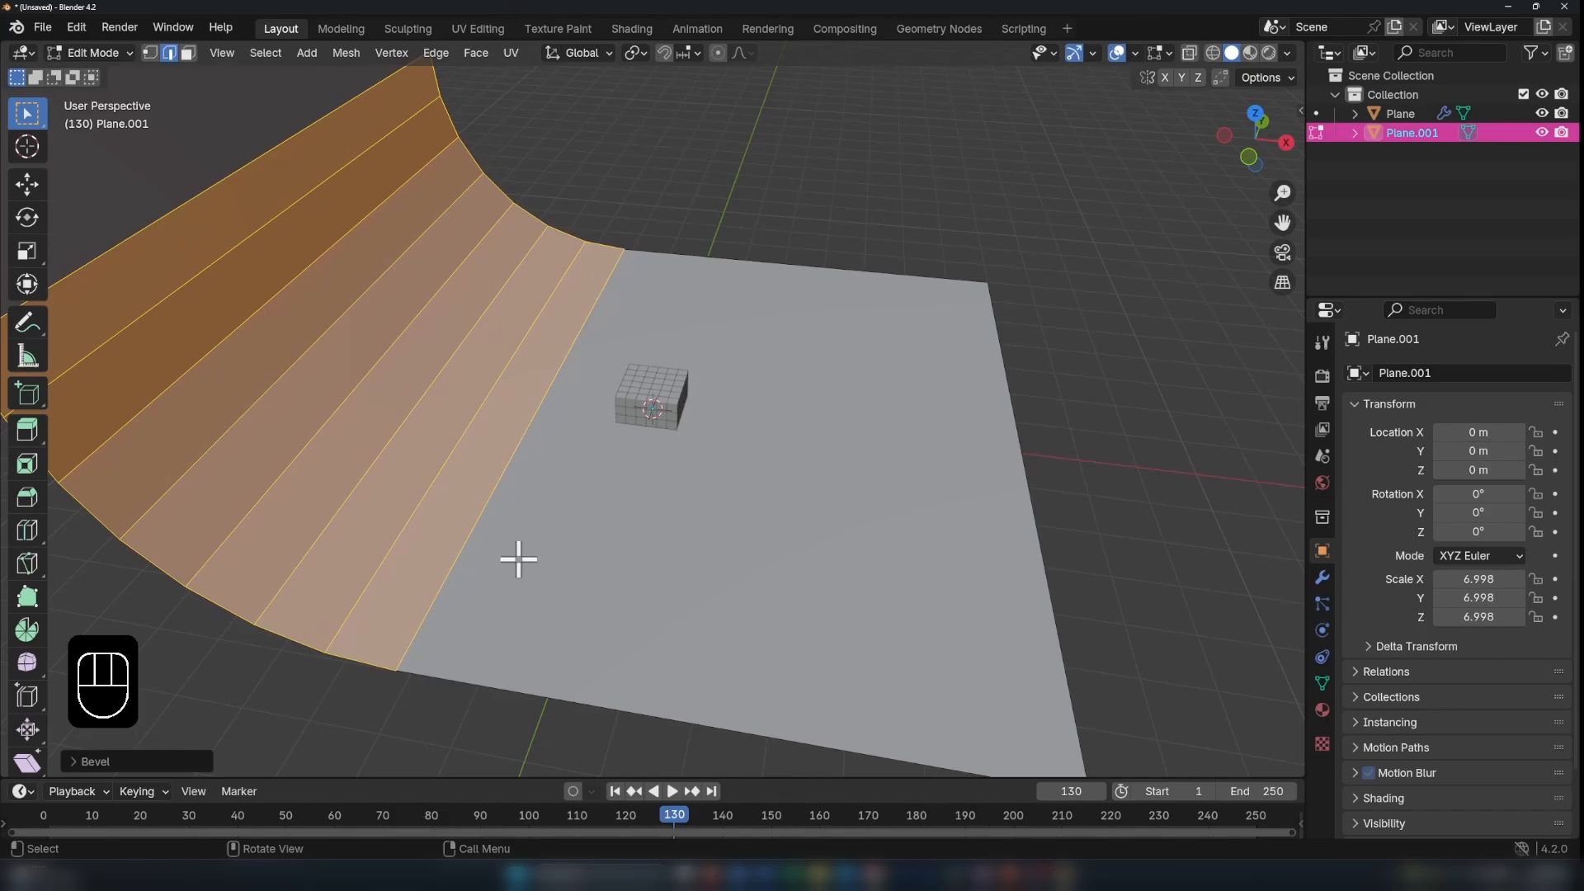
Step: Return to Object Mode and shade the curved backdrop smooth
key(Tab)
middle_drag(823, 503, 635, 449)
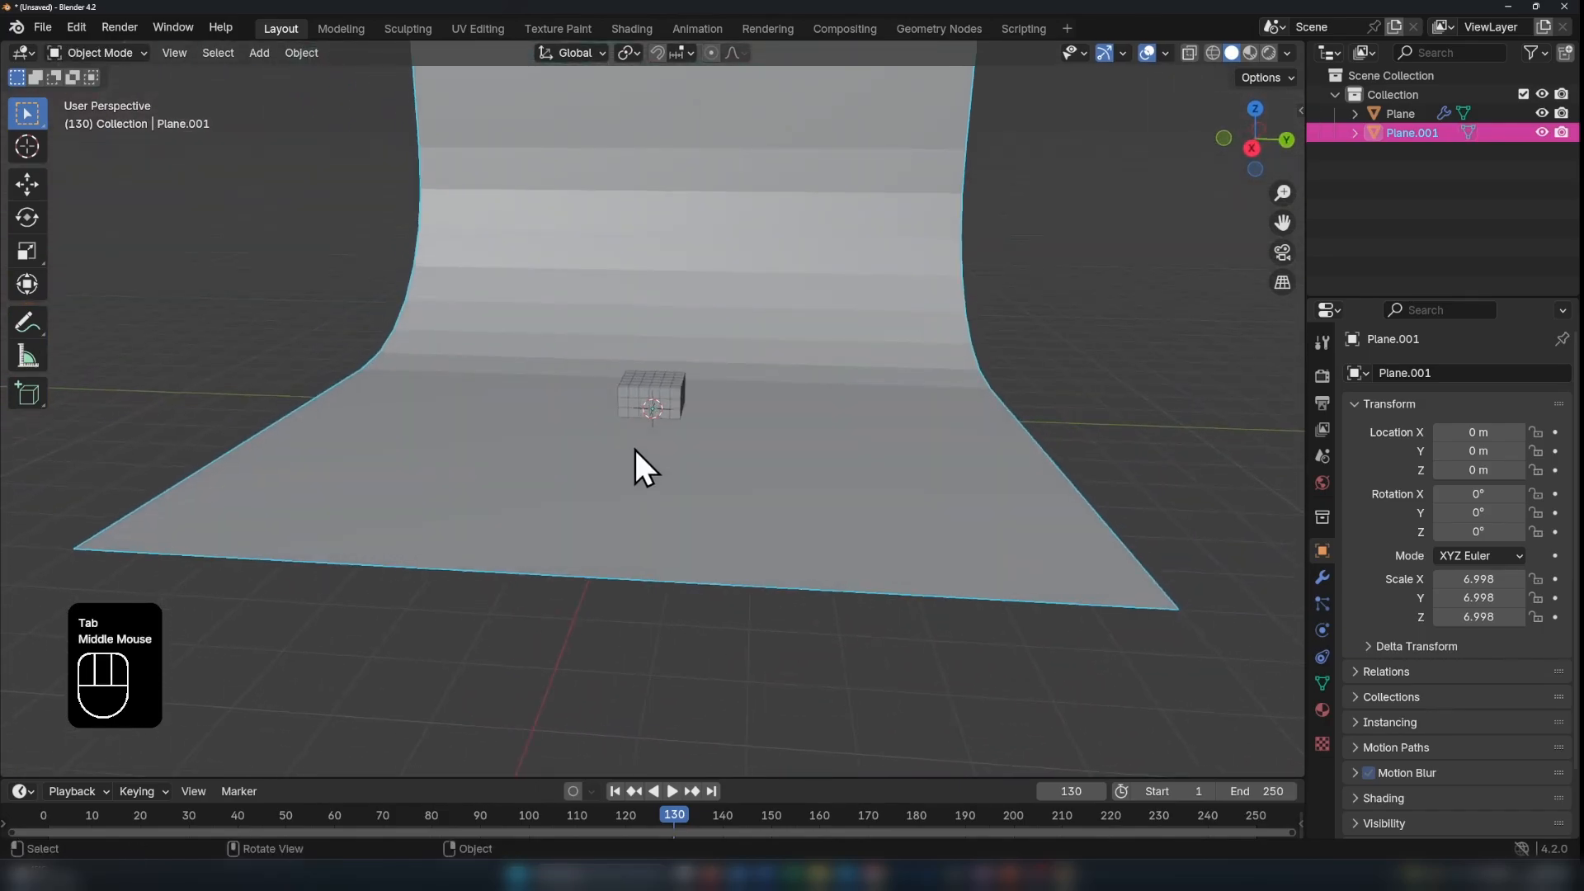
right_click(793, 312)
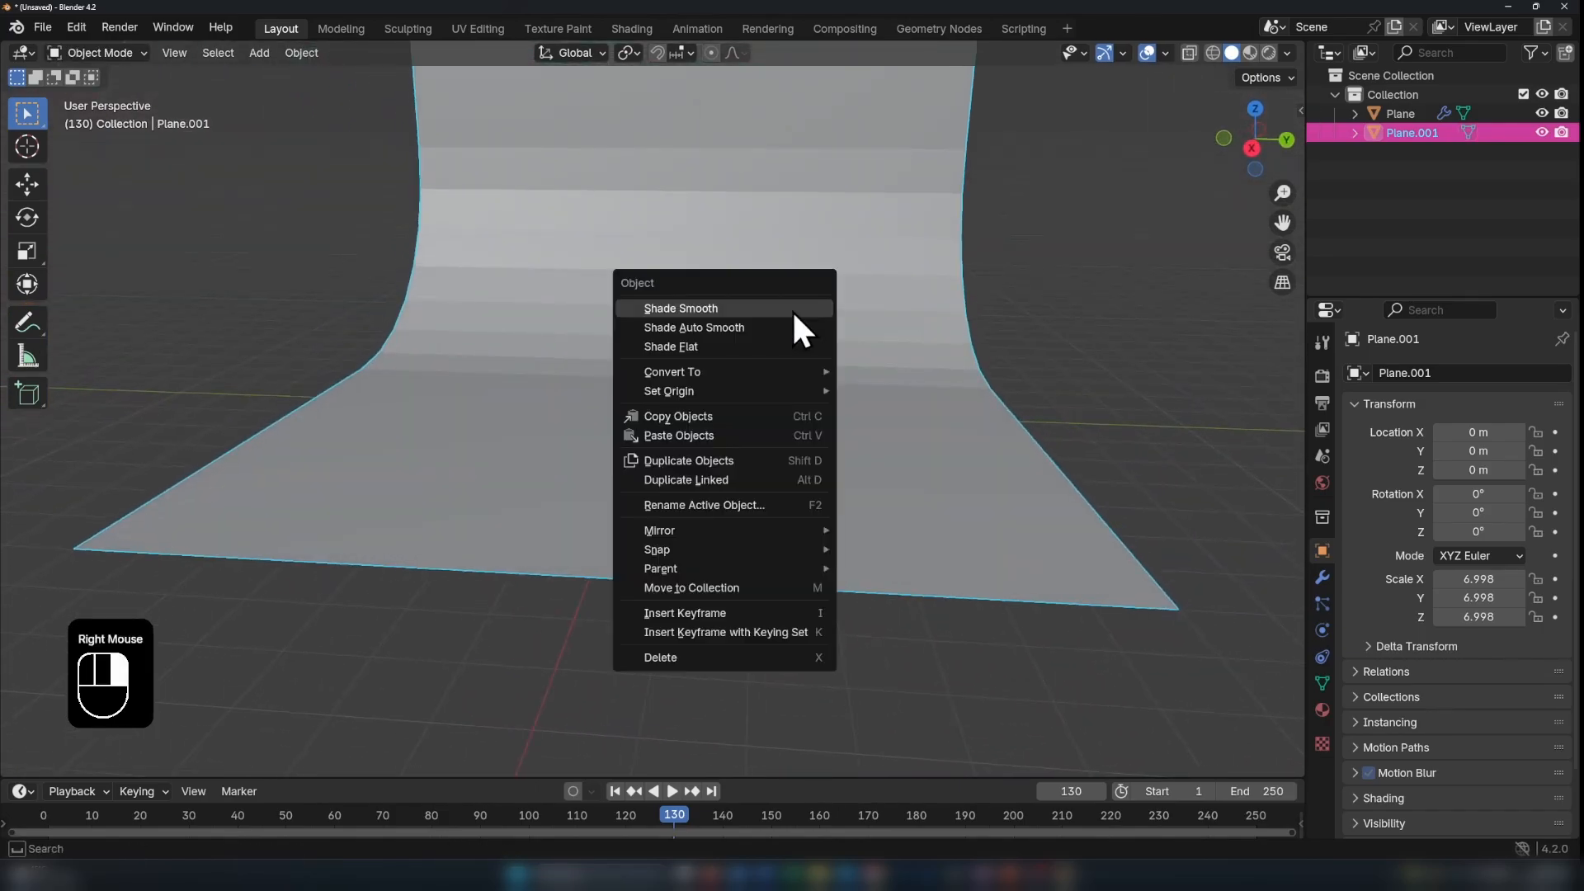
click(792, 309)
Step: Raise the geometry nodes cube about 1.7 m along Z above the backdrop floor and deselect it
scroll(682, 460, down, 1)
middle_drag(683, 459, 700, 502)
scroll(701, 503, up, 2)
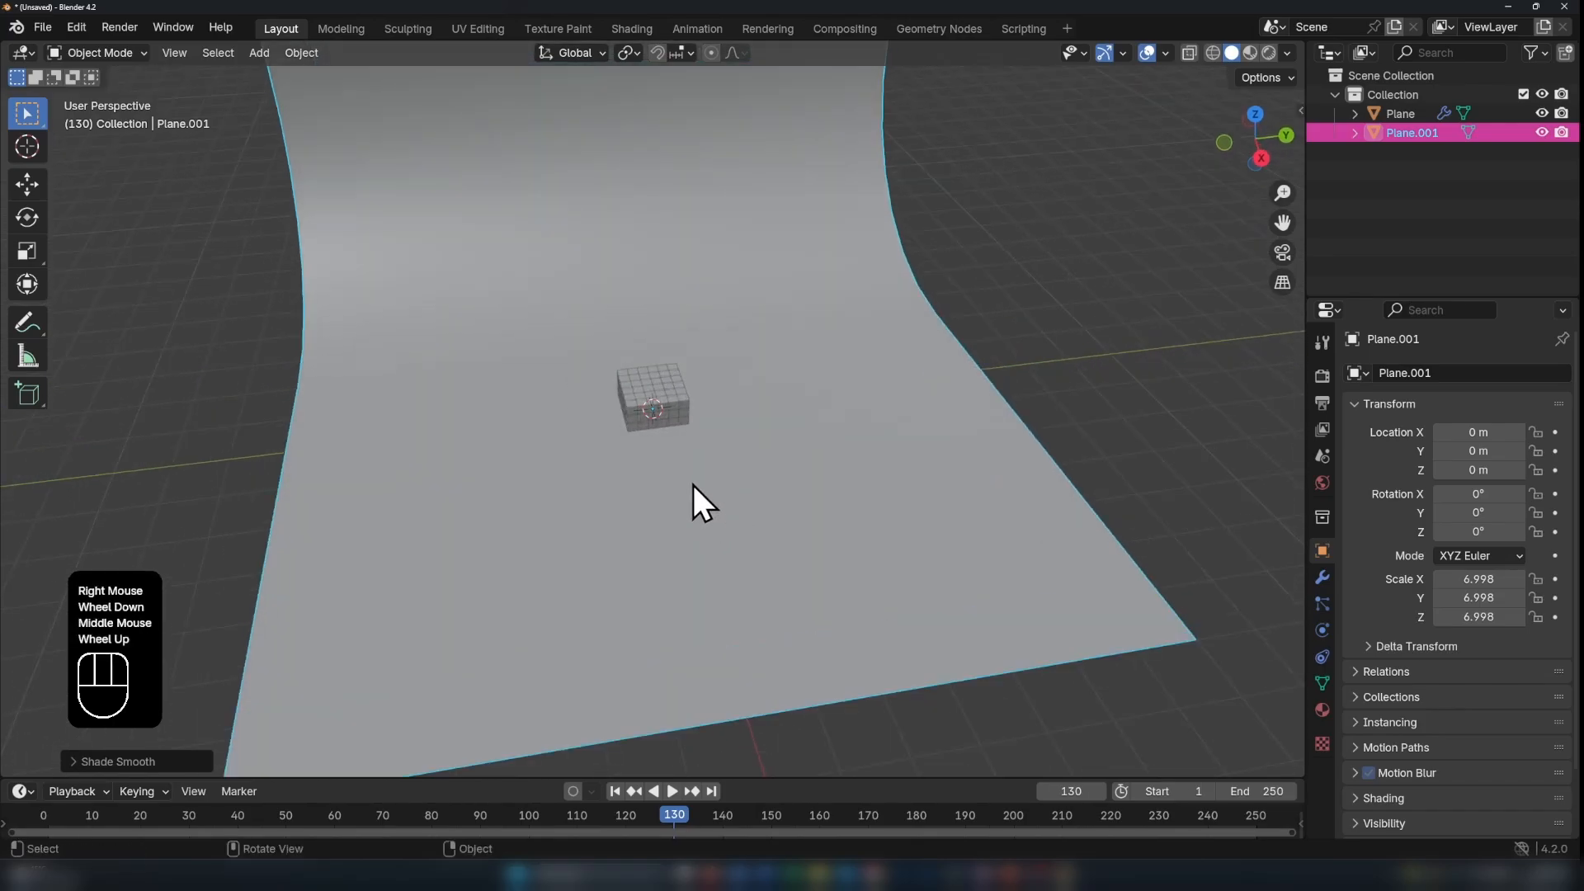
click(656, 381)
middle_drag(657, 381, 749, 423)
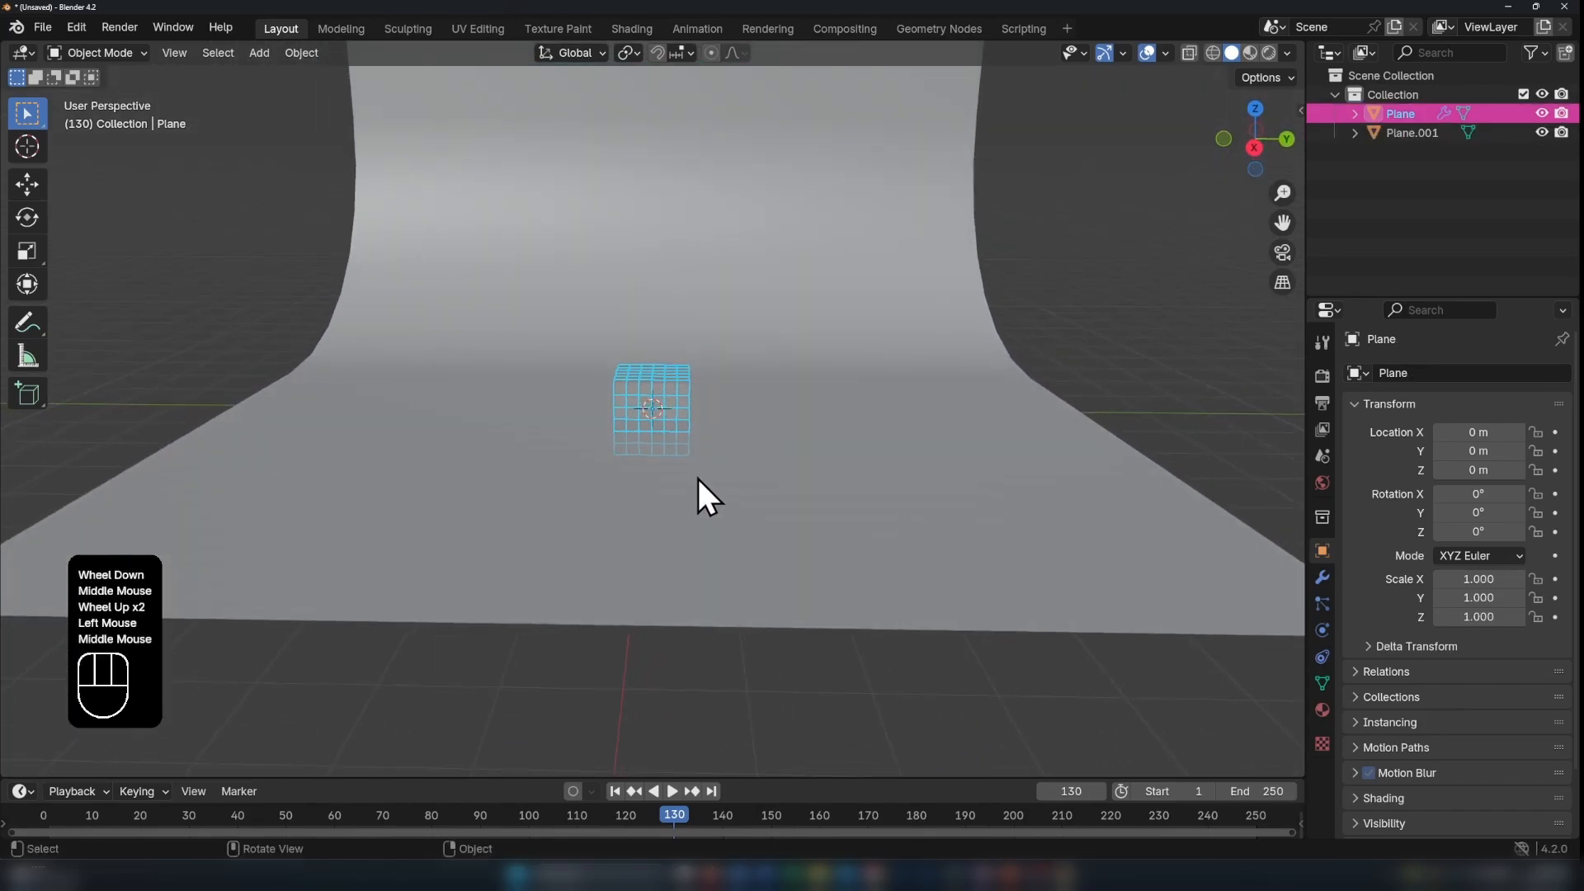
key(g)
key(z)
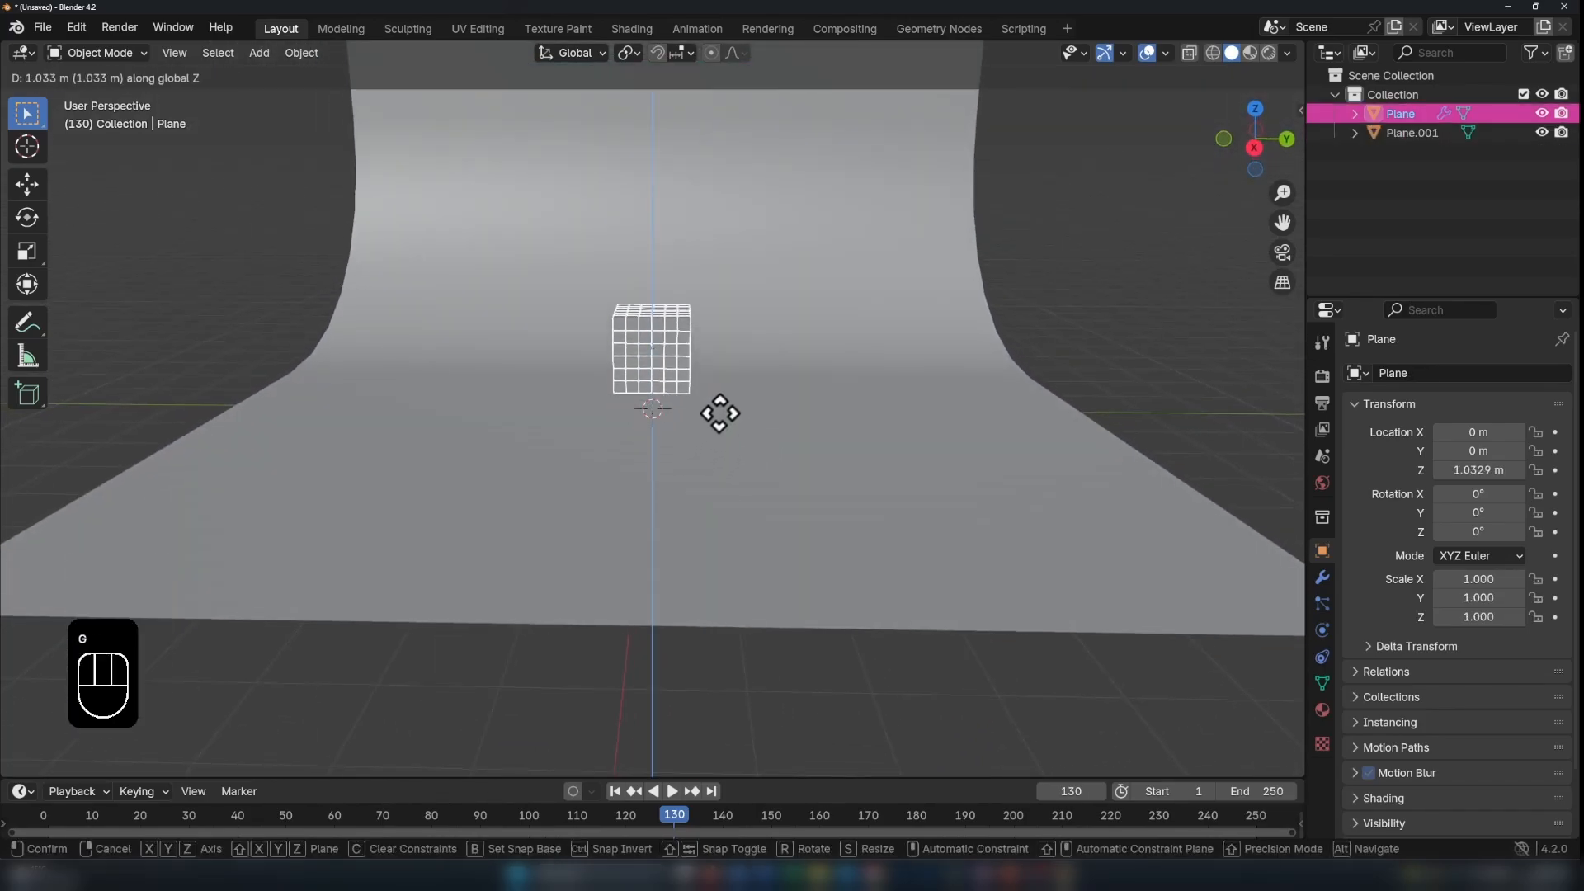
click(707, 371)
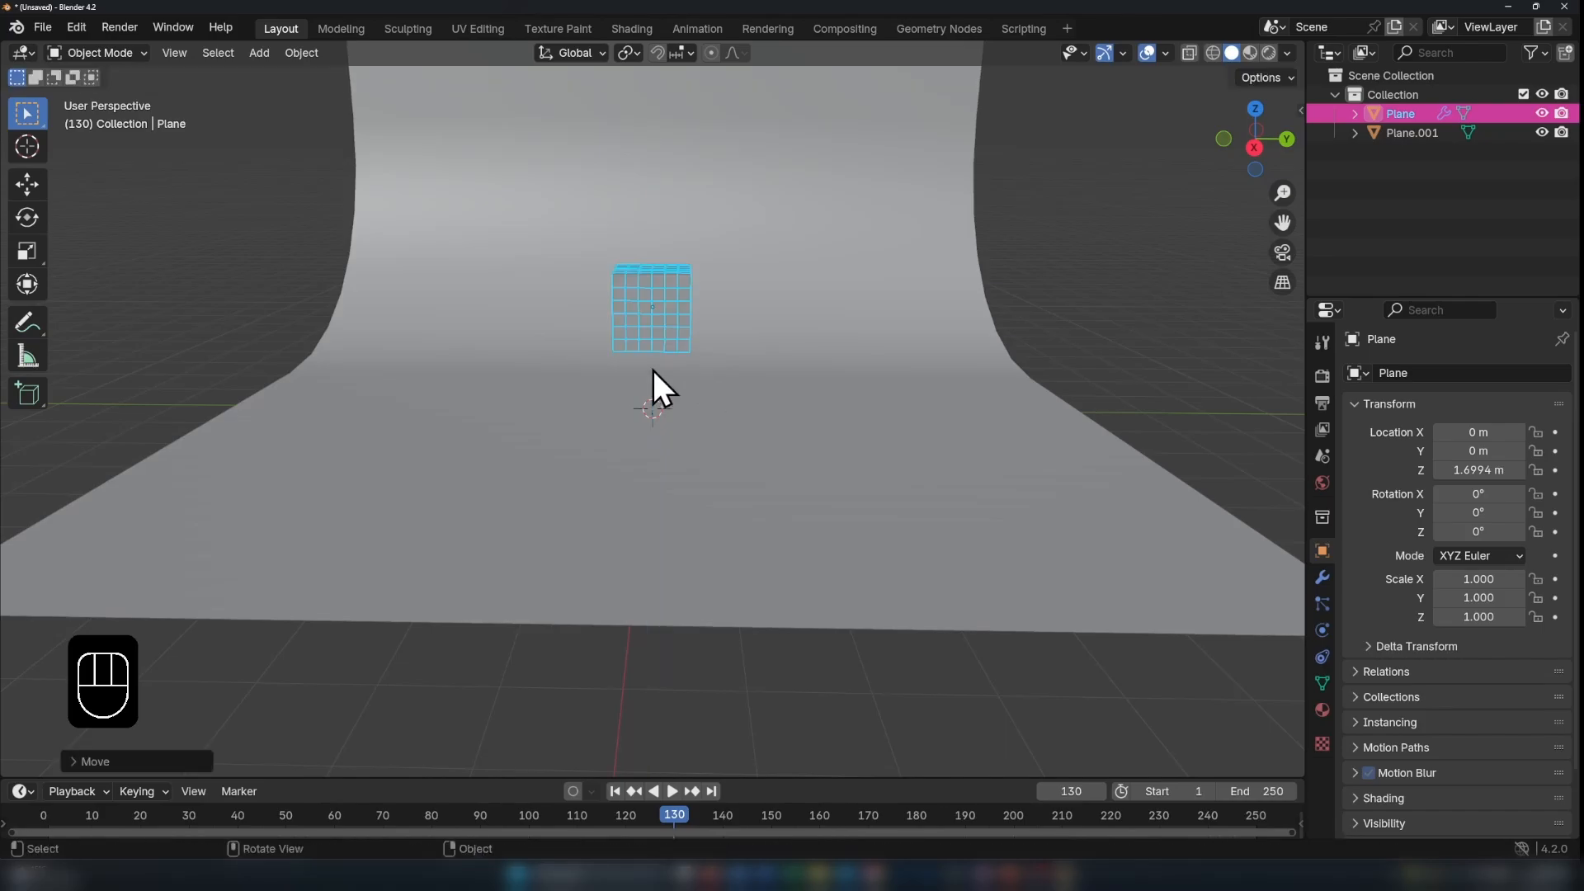
middle_drag(653, 372, 810, 369)
click(969, 252)
Step: Switch to the right orthographic view and add a camera to the scene
middle_drag(969, 251, 624, 407)
scroll(684, 522, up, 2)
scroll(684, 522, up, 3)
scroll(705, 536, down, 1)
scroll(729, 404, down, 1)
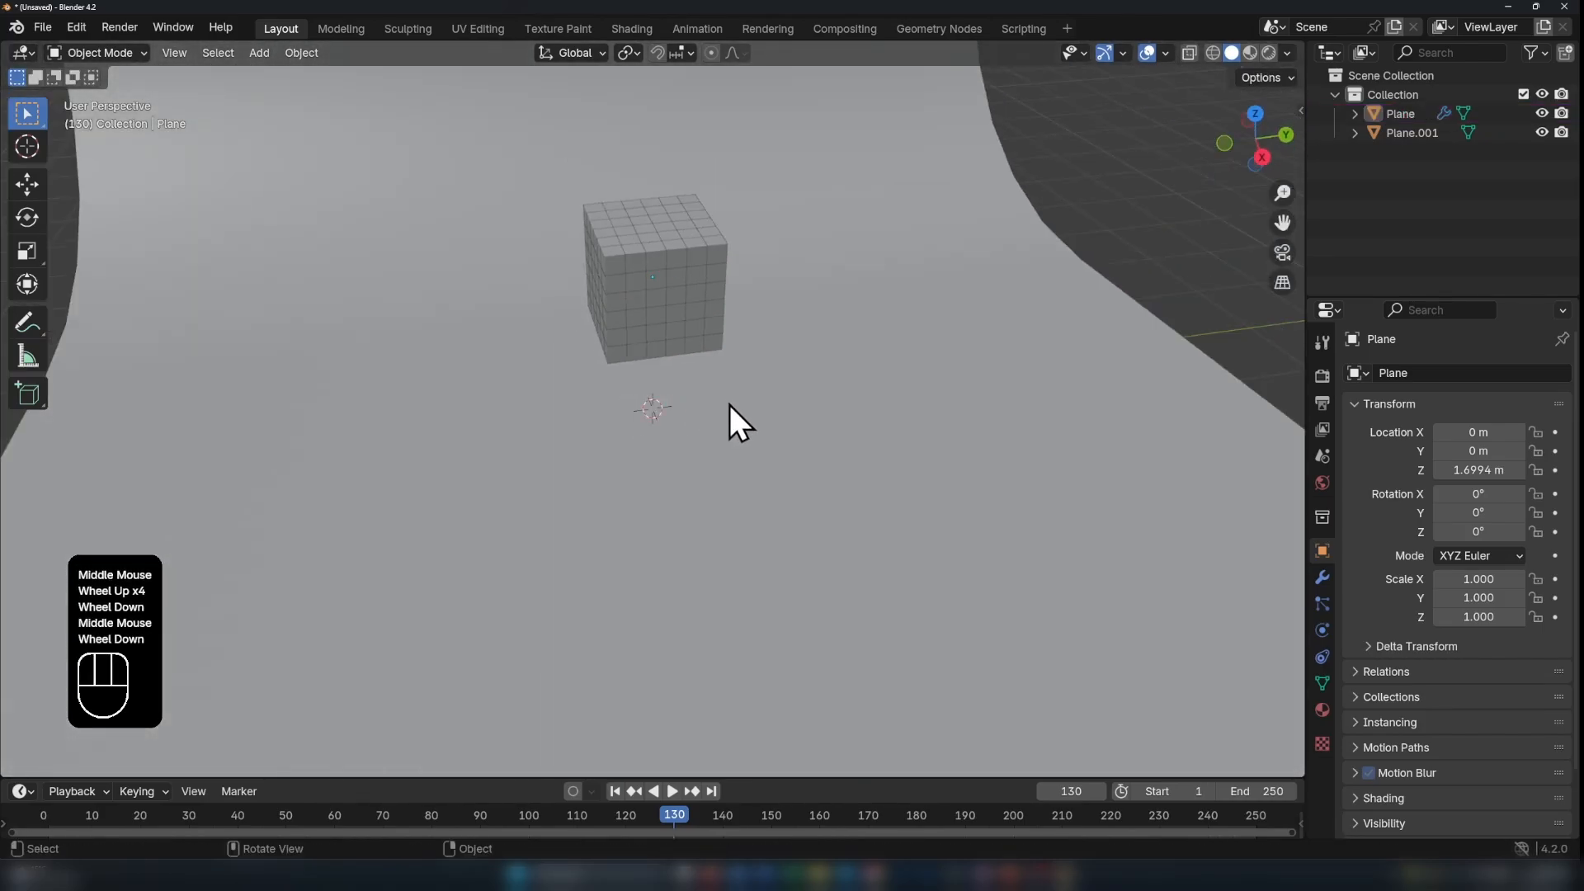
middle_drag(729, 405, 691, 338)
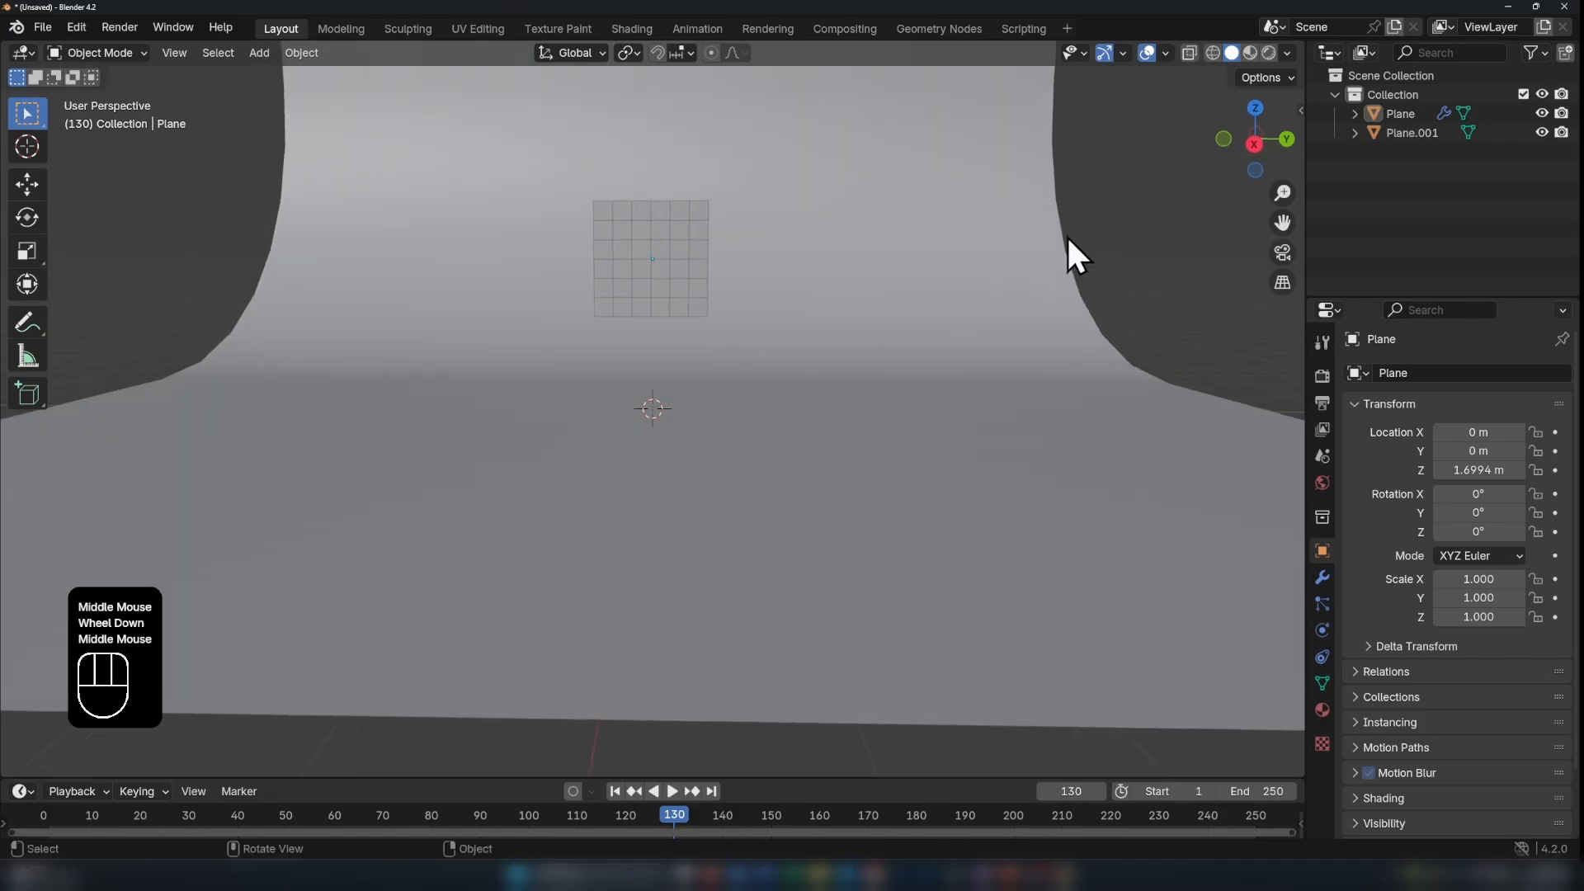
click(1255, 146)
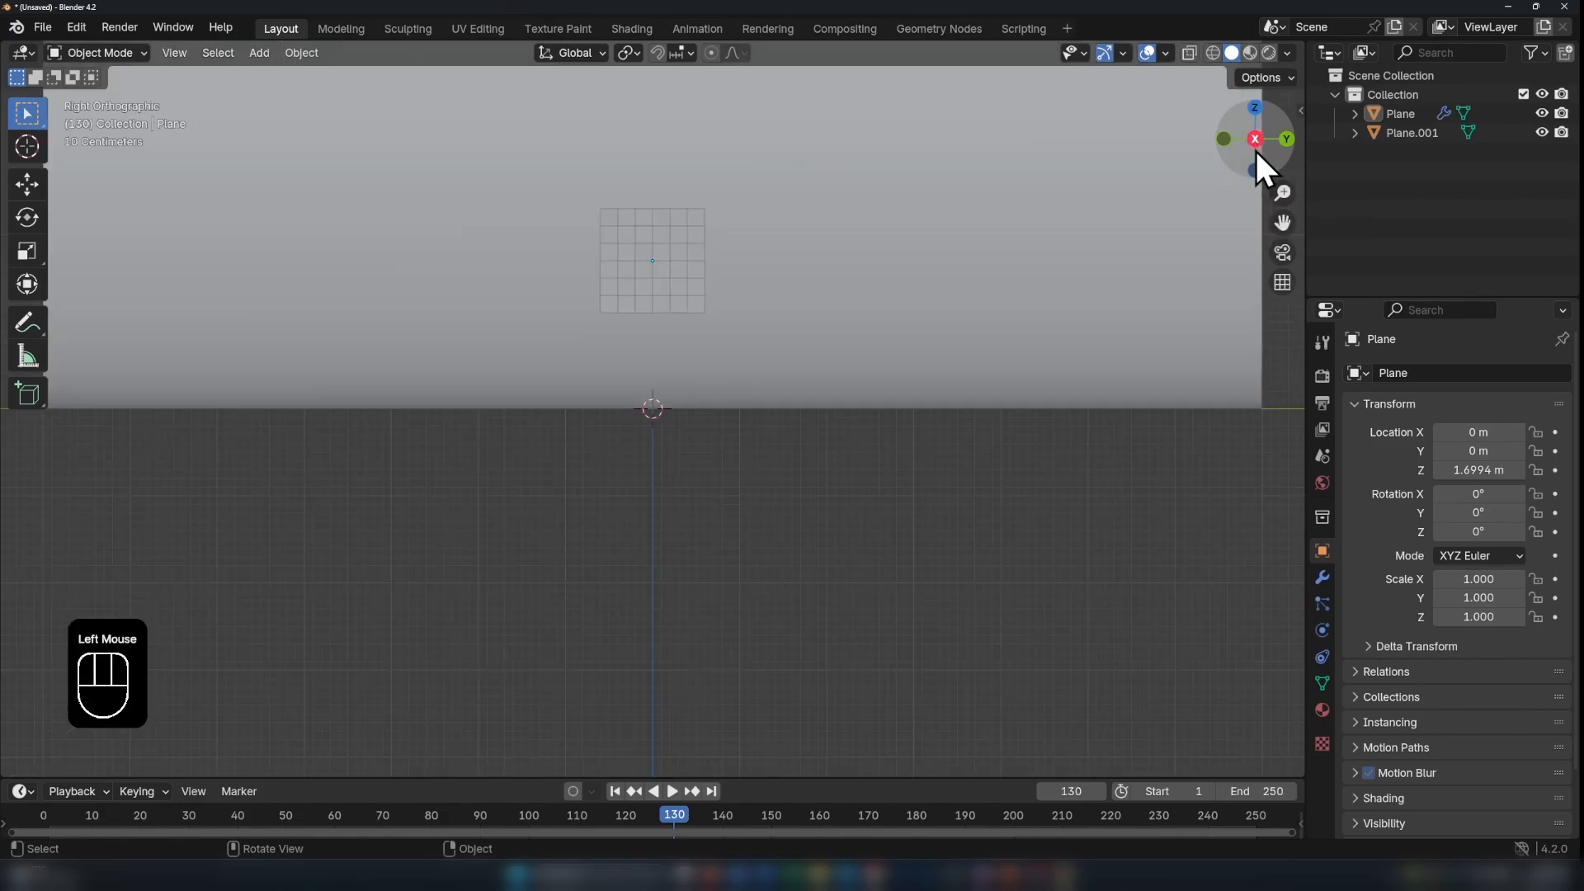
key(shift+a)
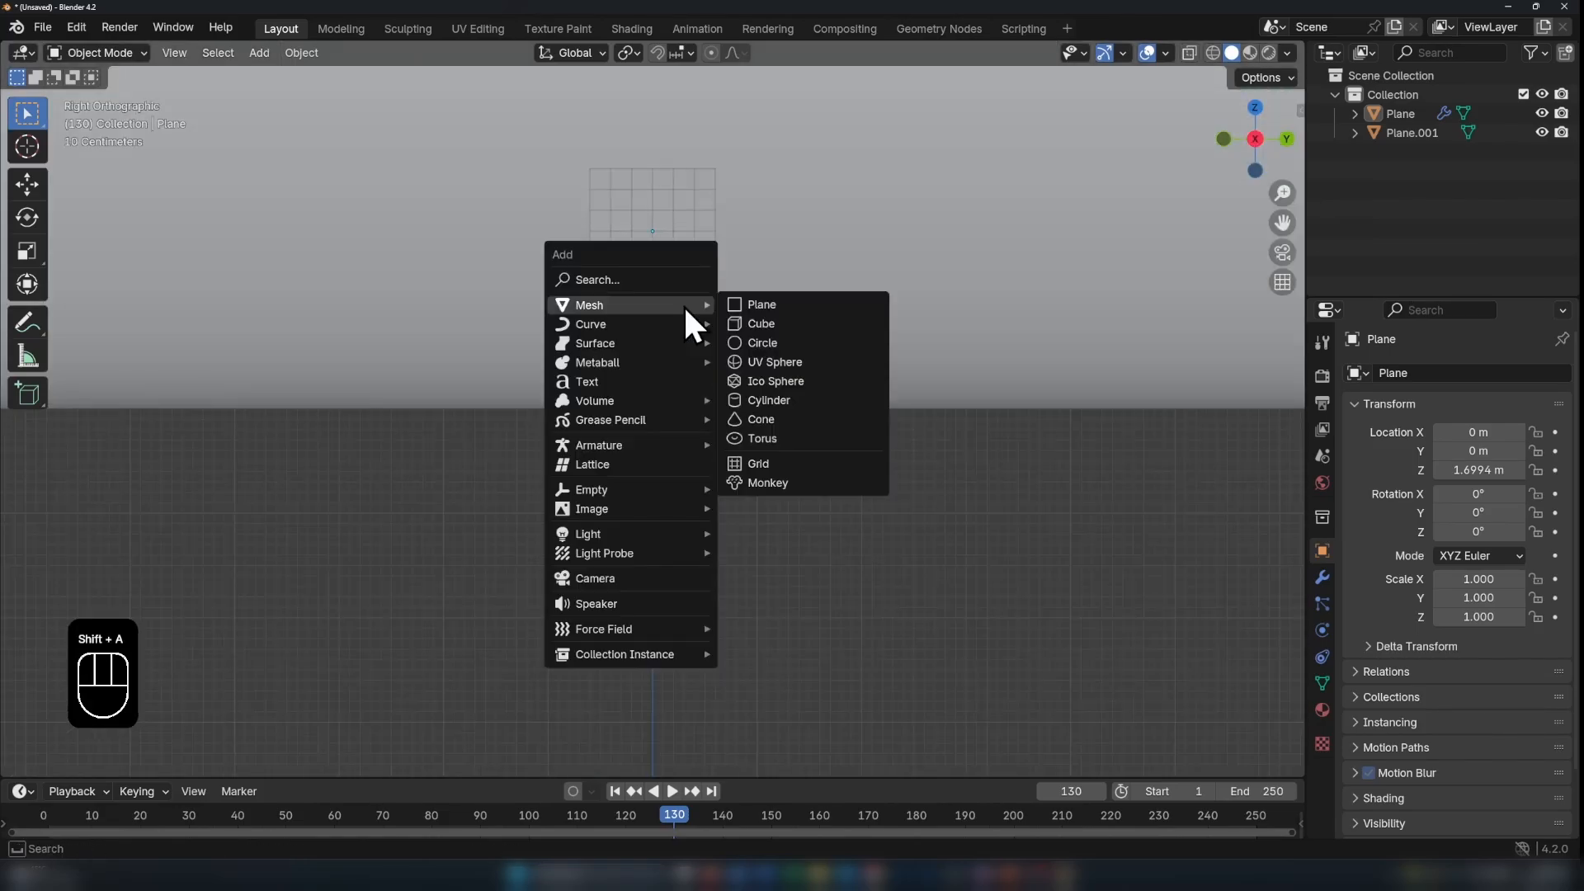
click(612, 578)
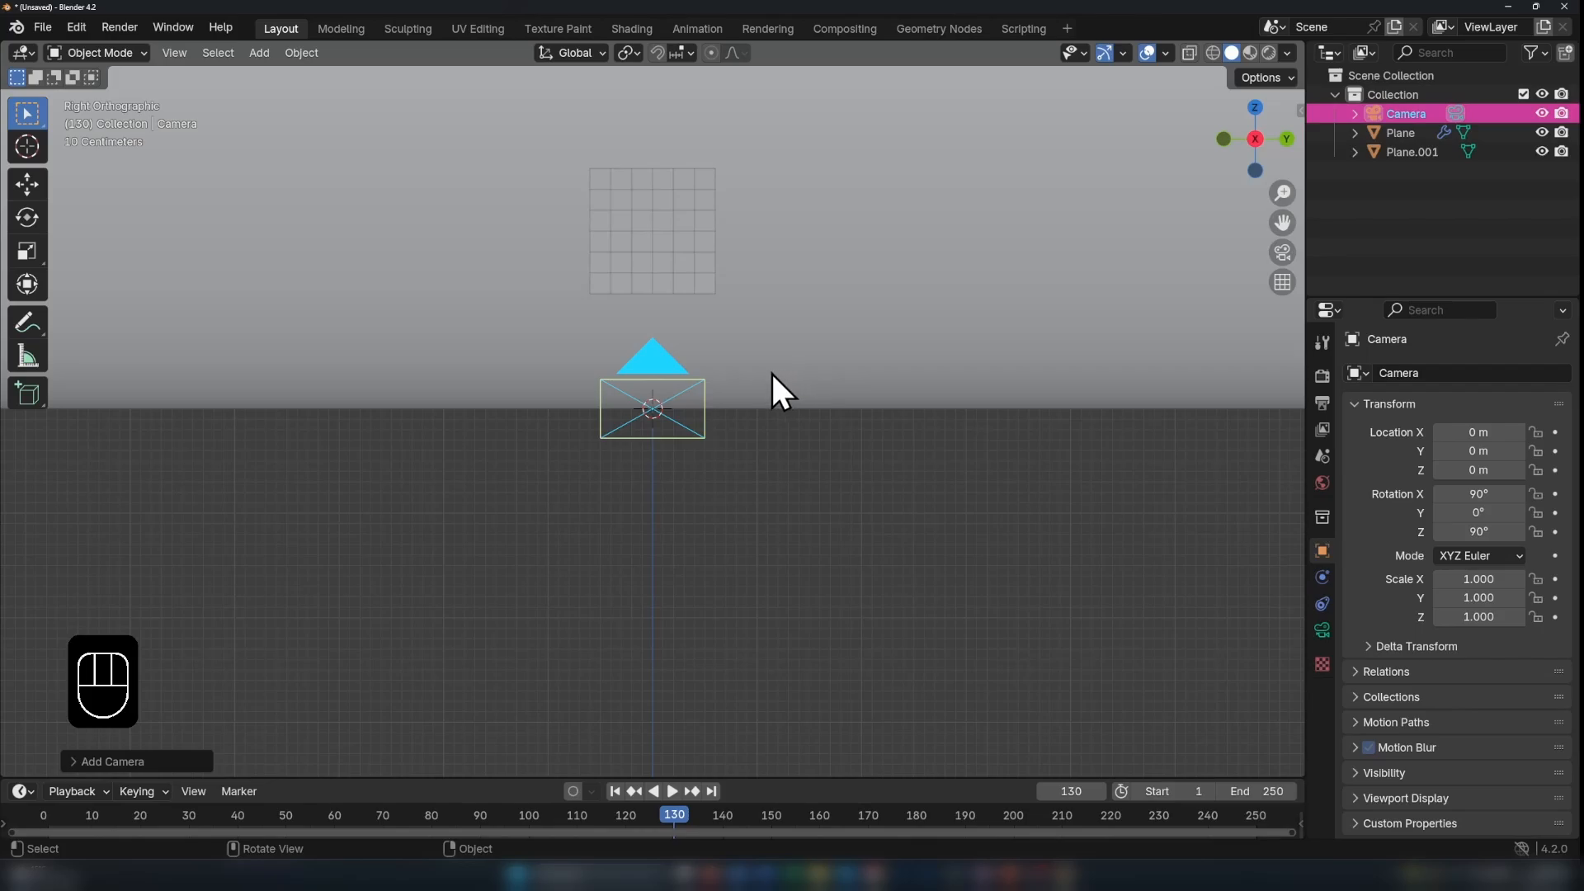
Step: Align the camera to the current view of the cube and raise it about 0.19 m along Z
key(shift)
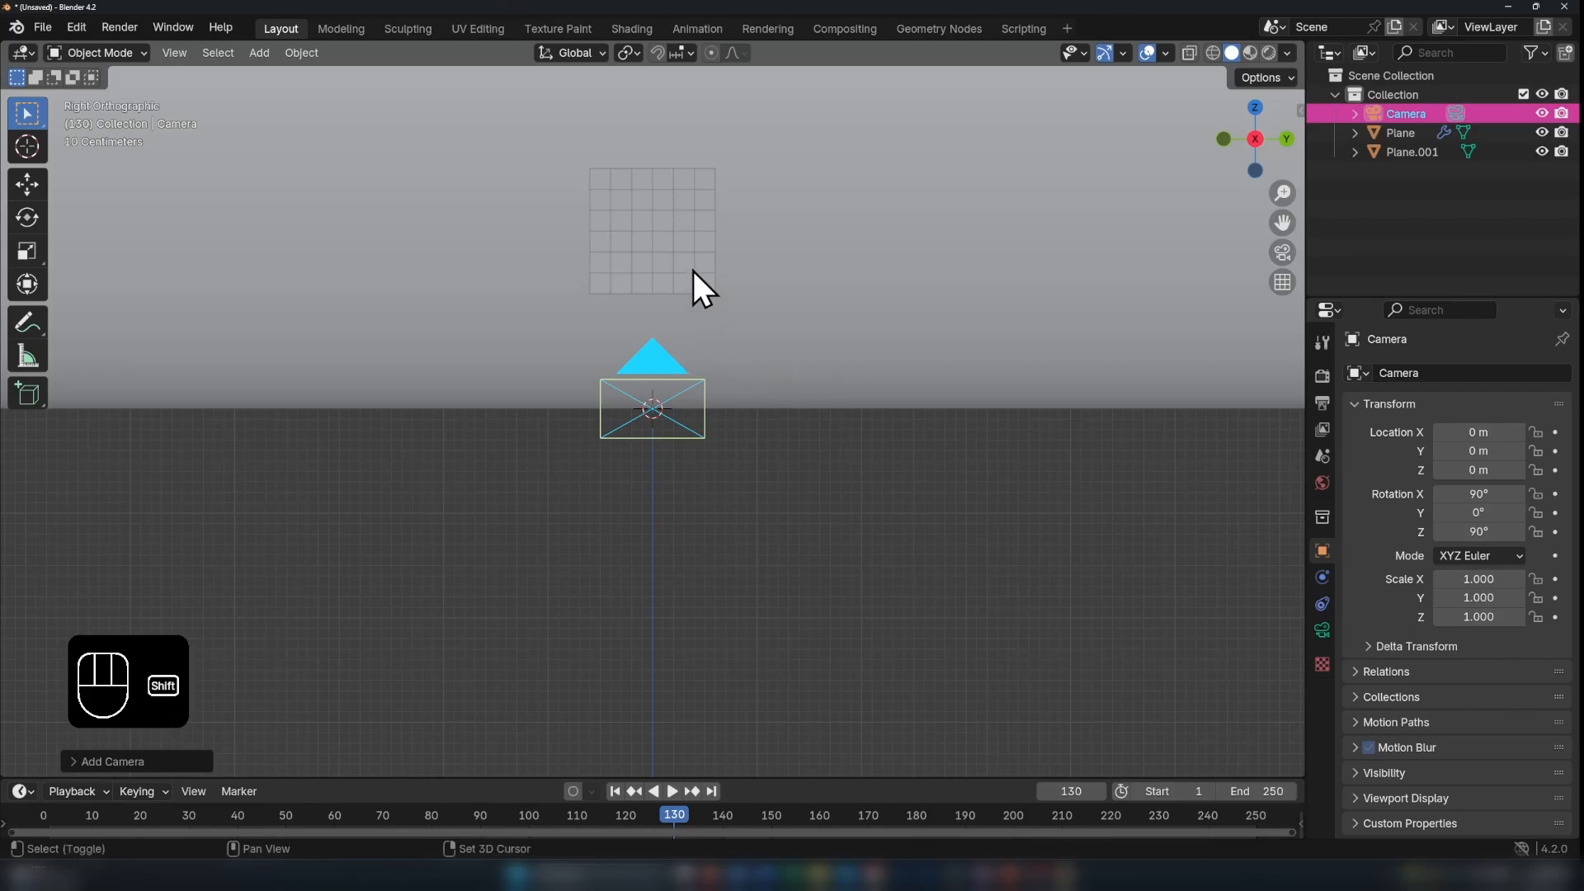
shift+middle_drag(693, 273, 700, 424)
key(ctrl+alt)
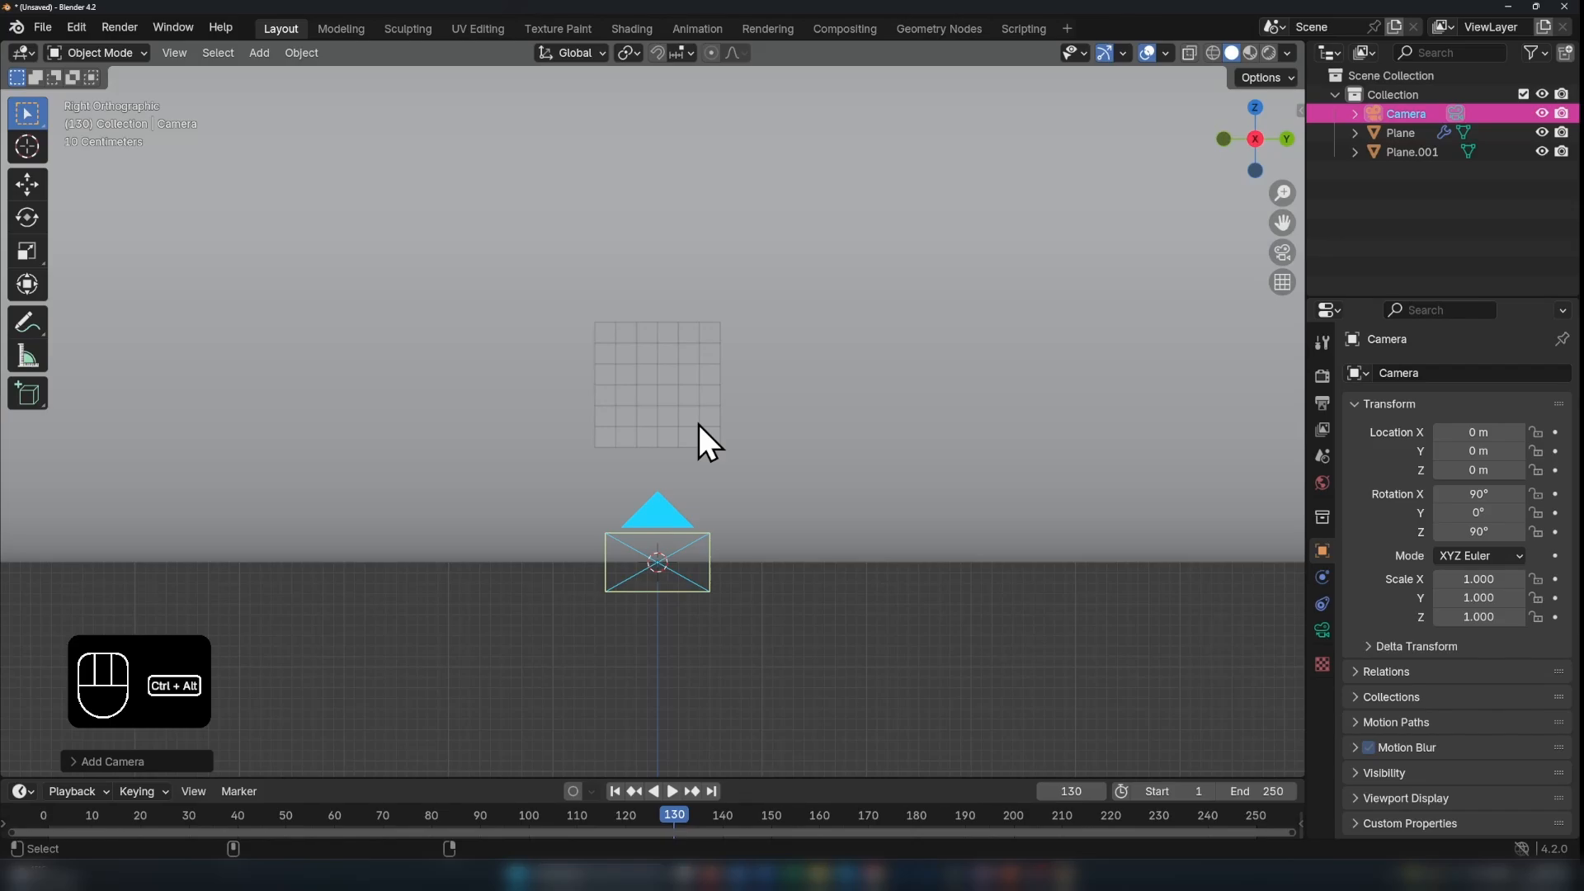
key(ctrl+alt+KP_0)
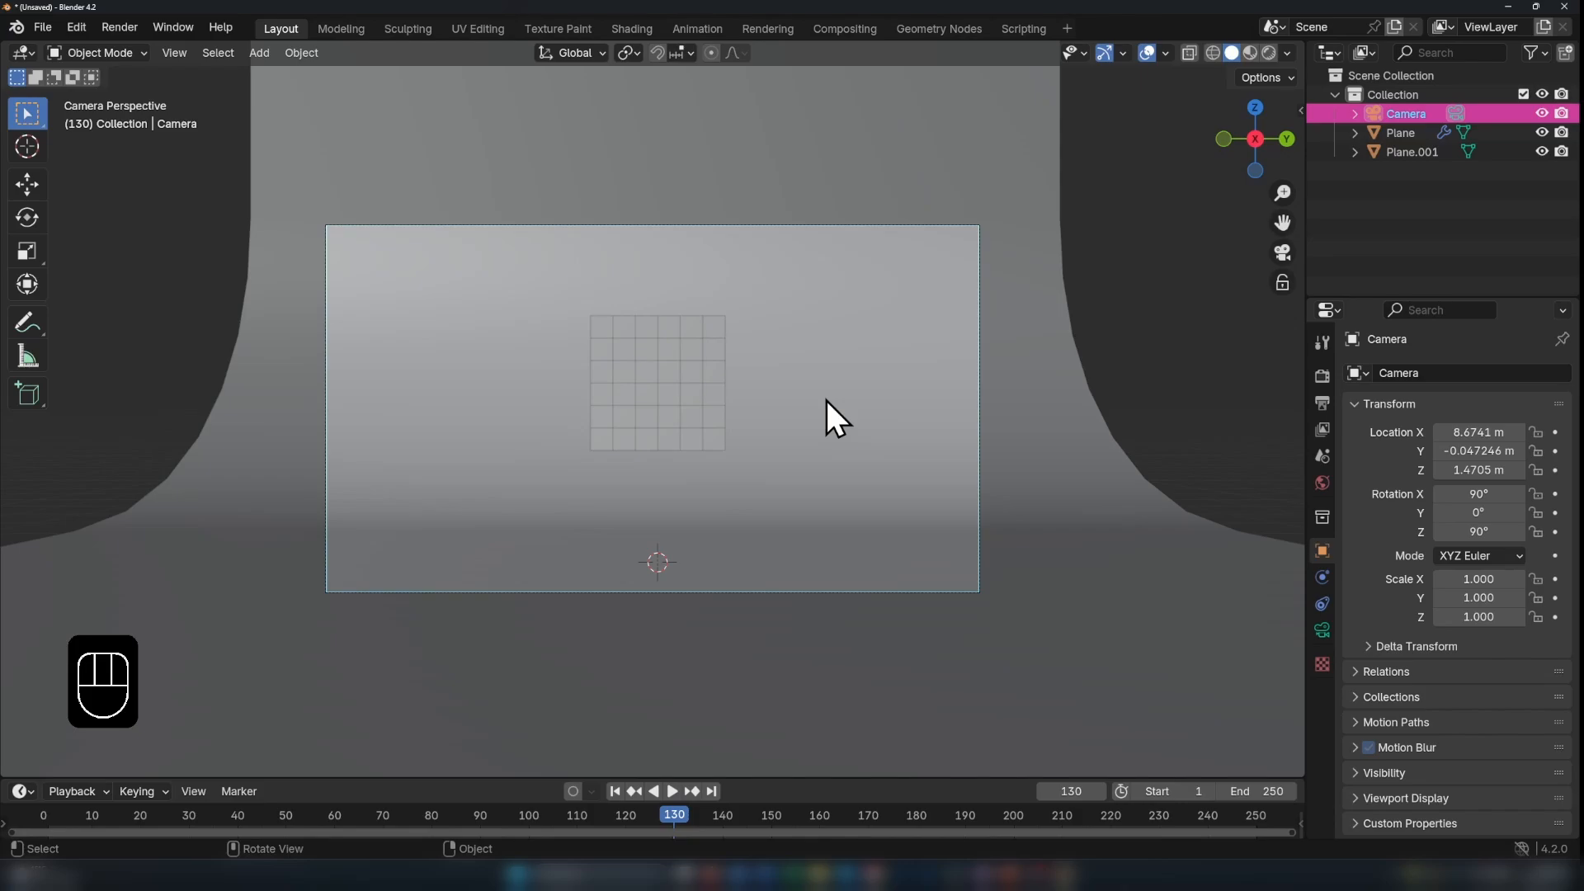
key(g)
key(z)
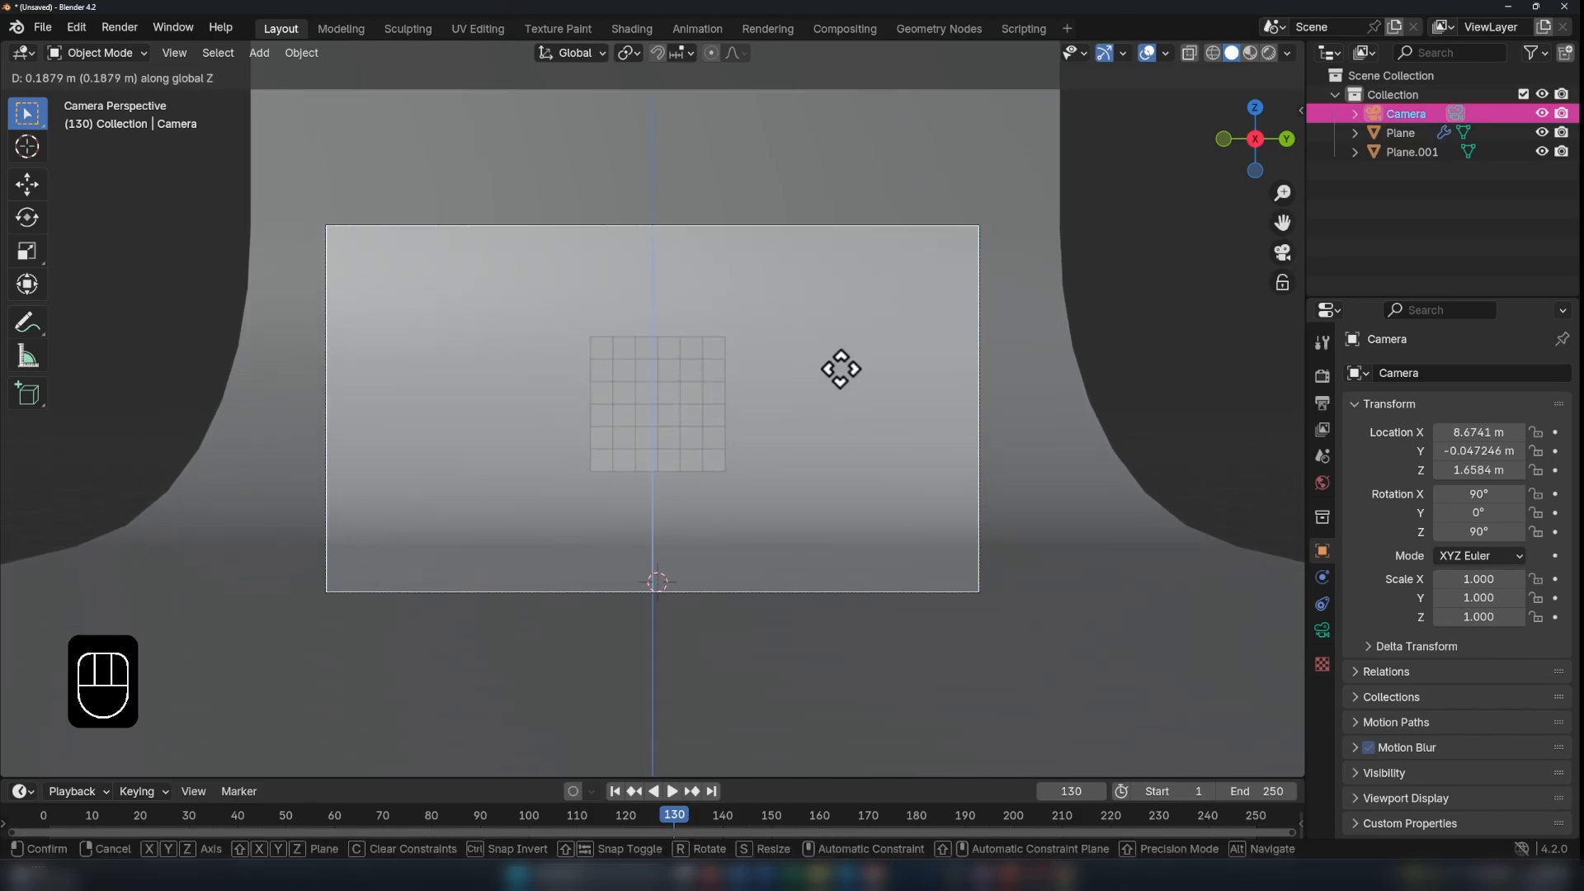
click(841, 369)
Step: Set the cube's Z rotation to 127.5°
click(627, 438)
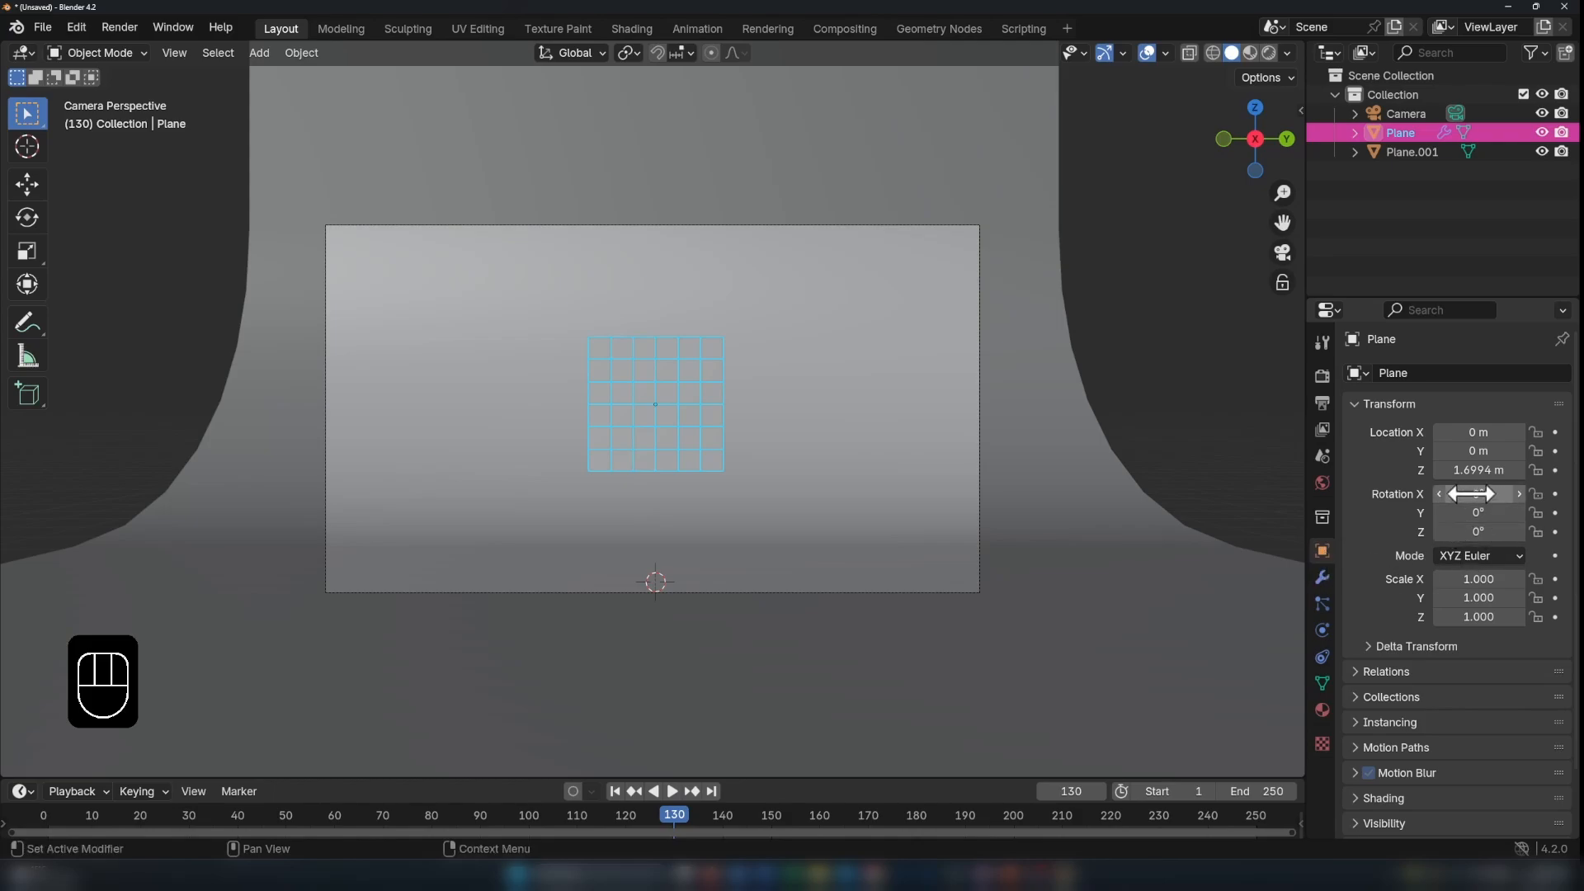
click(1477, 532)
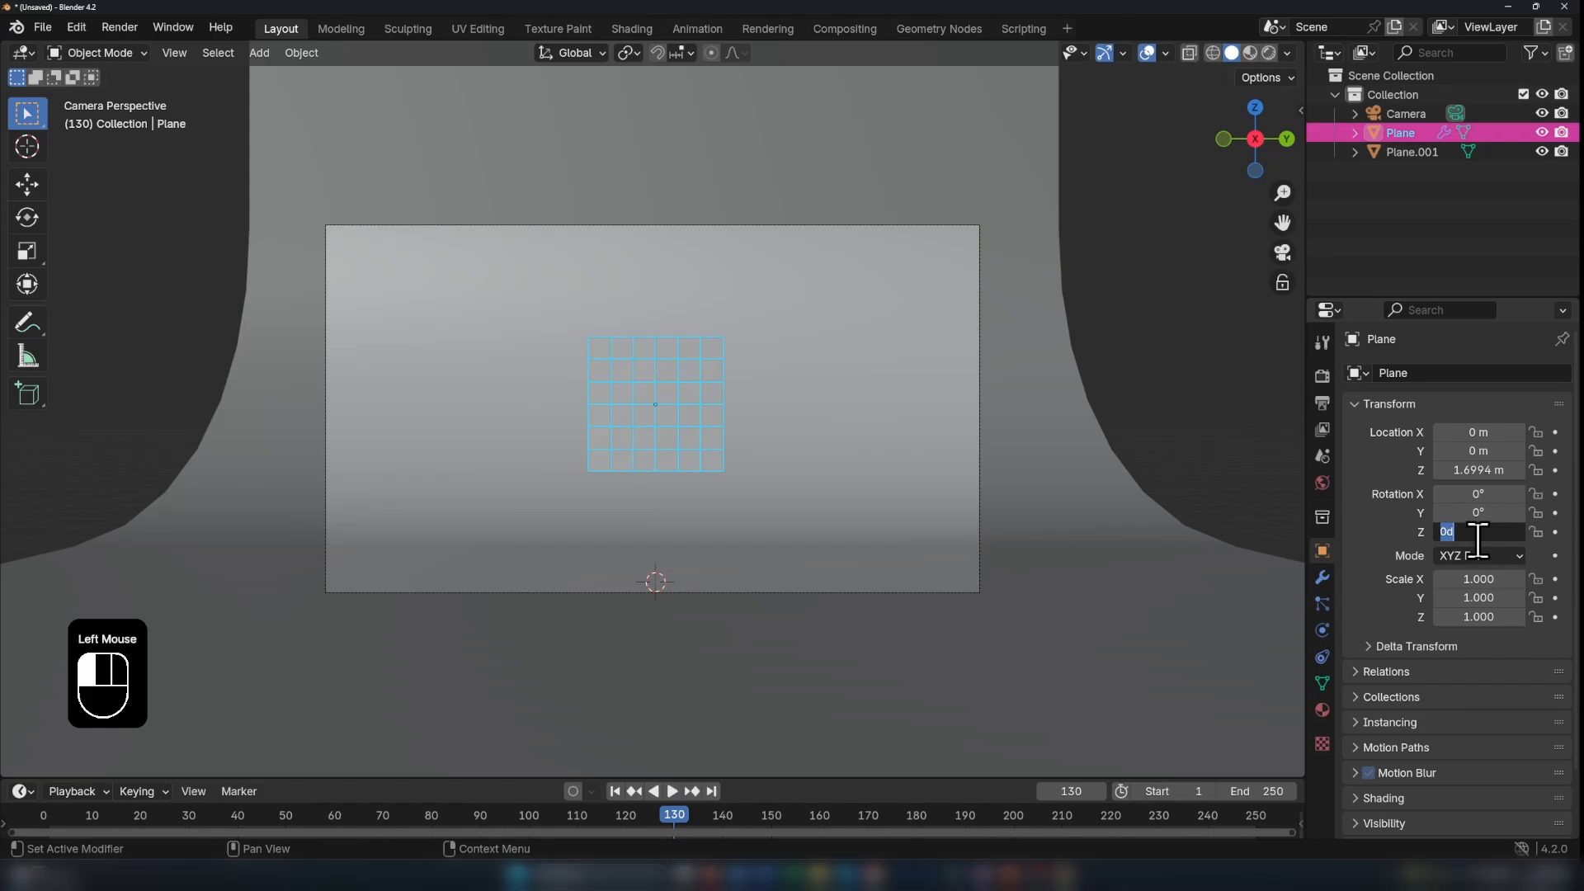
text(127.)
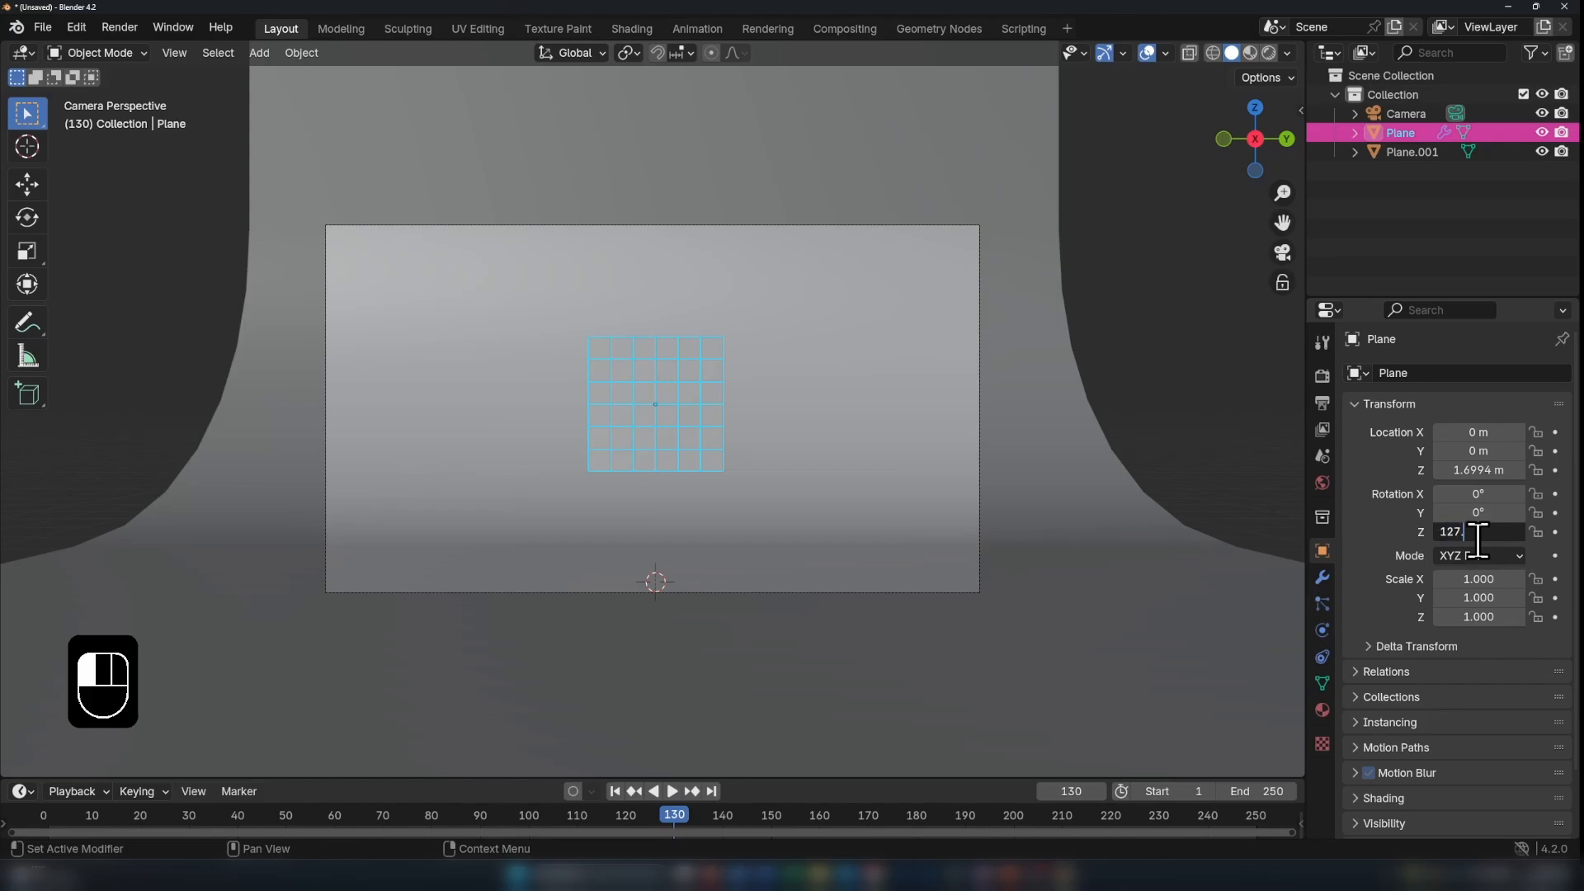
text(5)
key(Return)
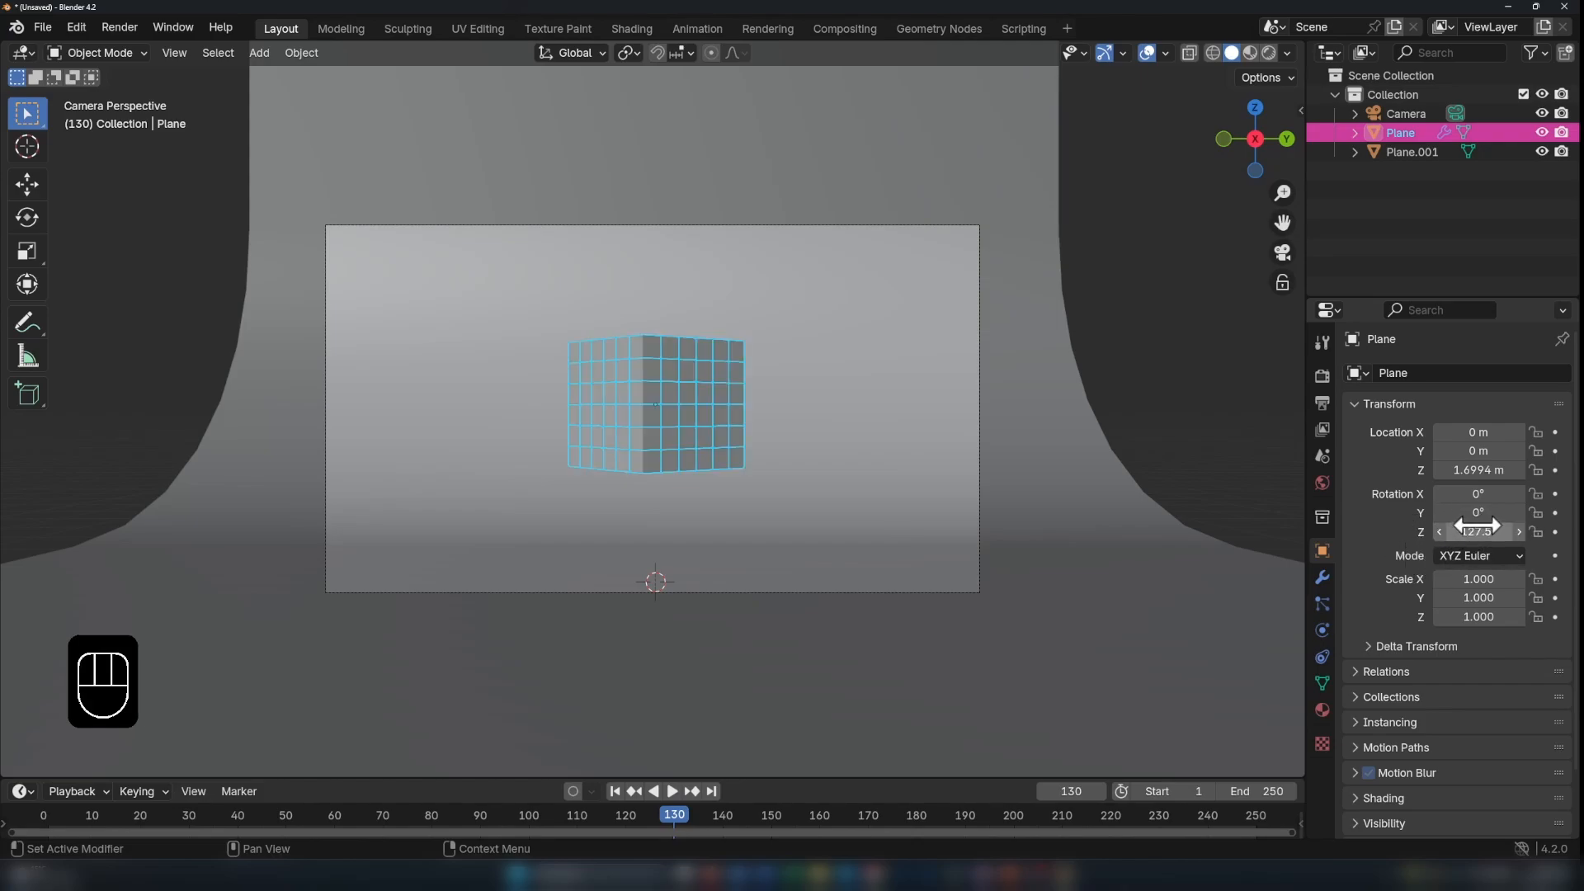
Step: Set the cube's X rotation to 45° so it stands tilted in the camera frame
click(1474, 495)
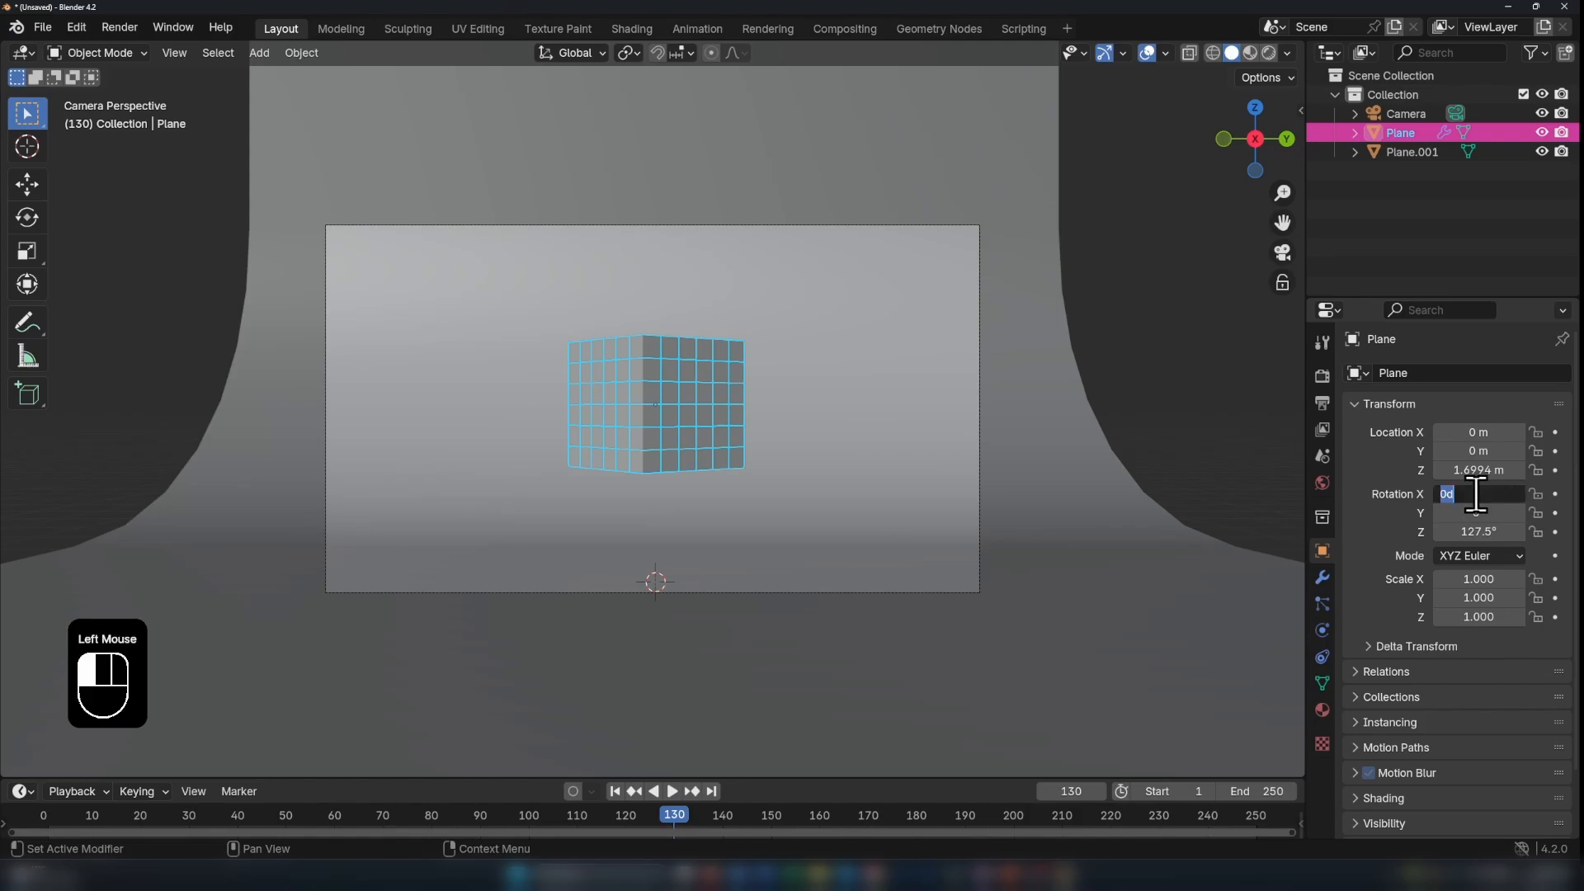
text(24)
key(BackSpace)
key(BackSpace)
text(45)
click(1371, 503)
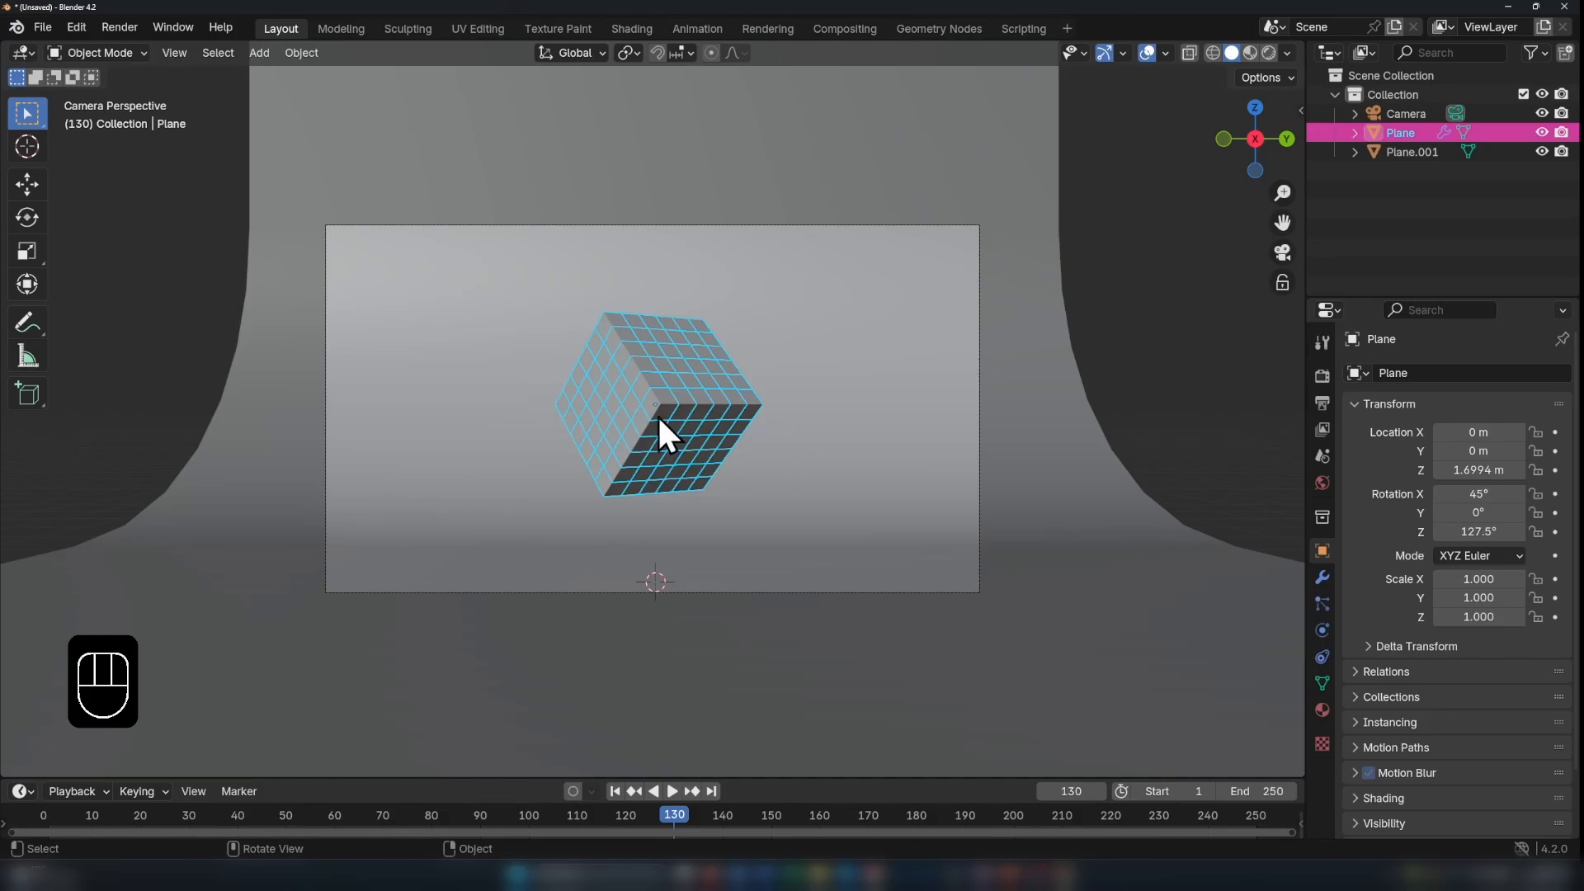
Step: Play the cube animation from frame 1 through the camera to check its framing, and stop it
click(614, 791)
click(1222, 293)
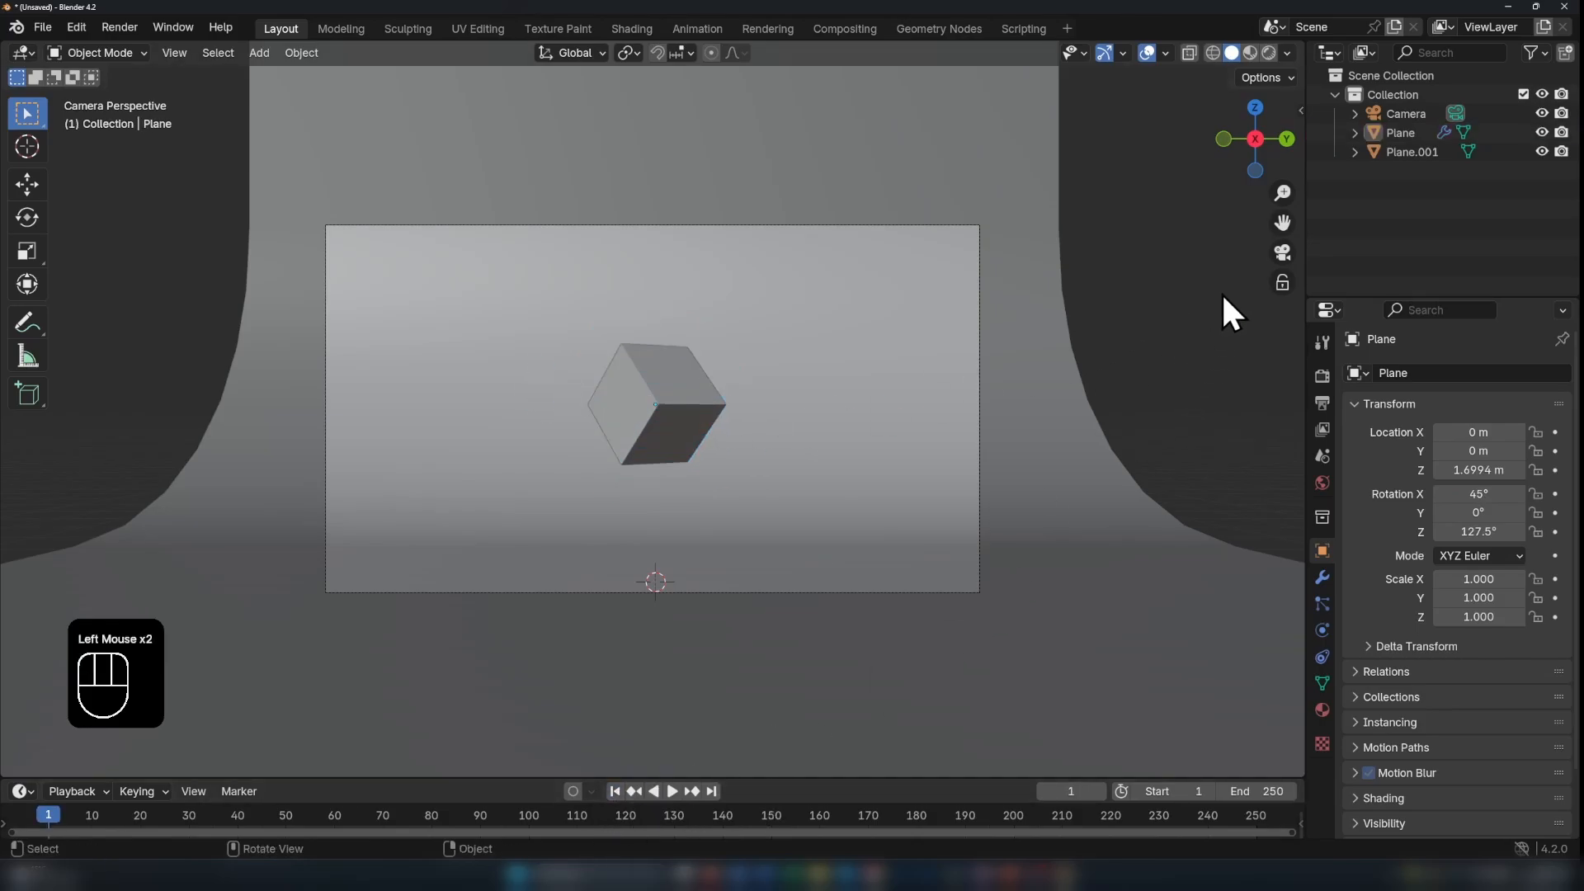
key(space)
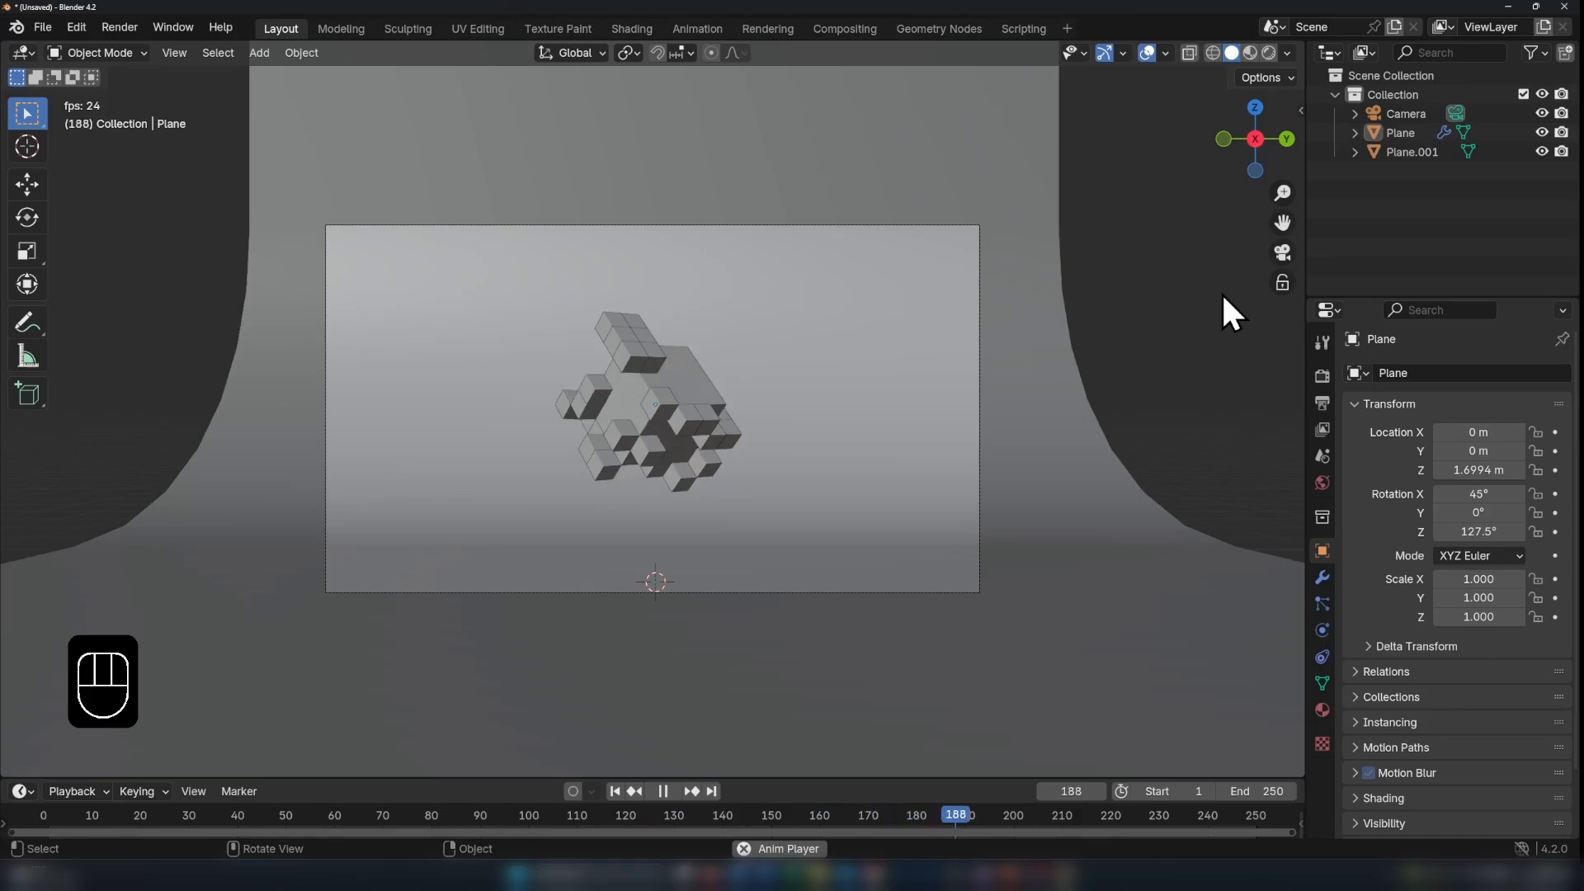
key(space)
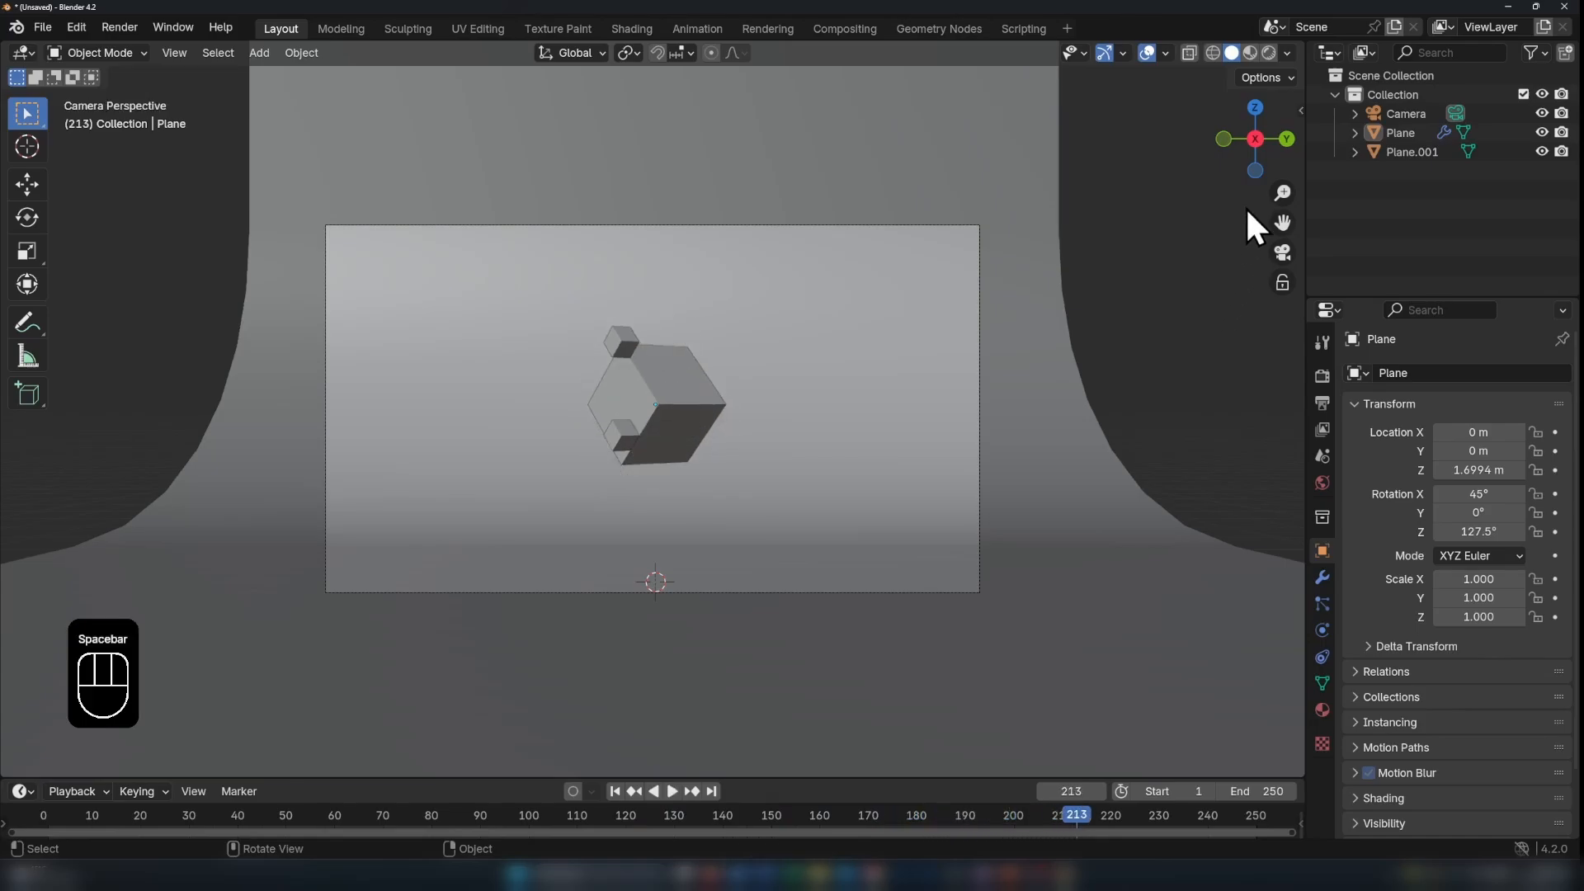
Step: Show the rendered viewport shading at frame 1 and set the world background color to black
click(1269, 52)
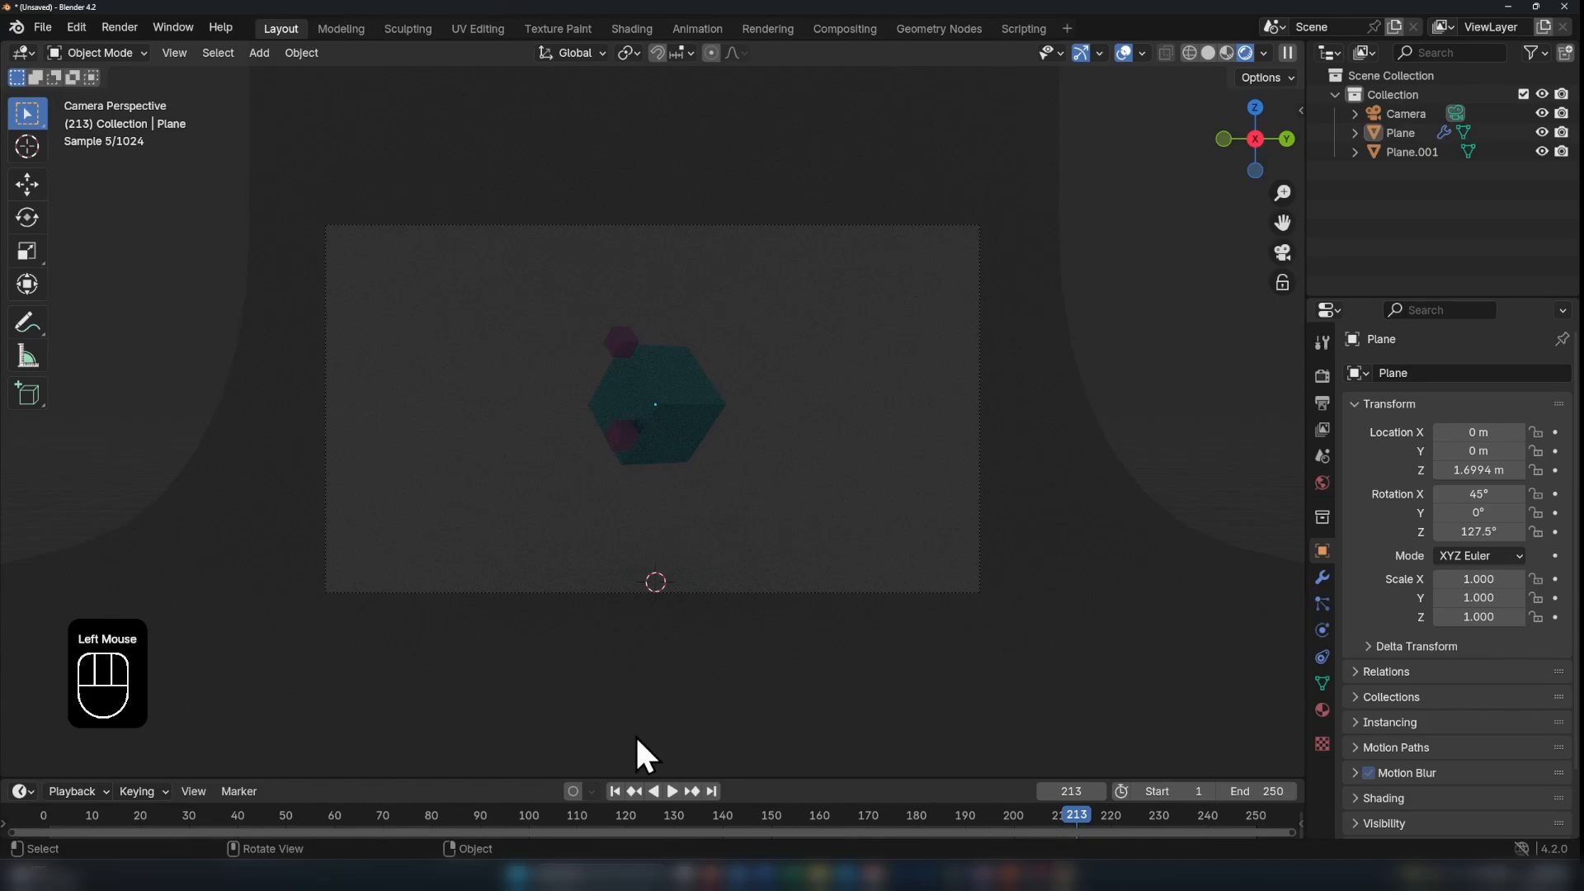
double_click(615, 792)
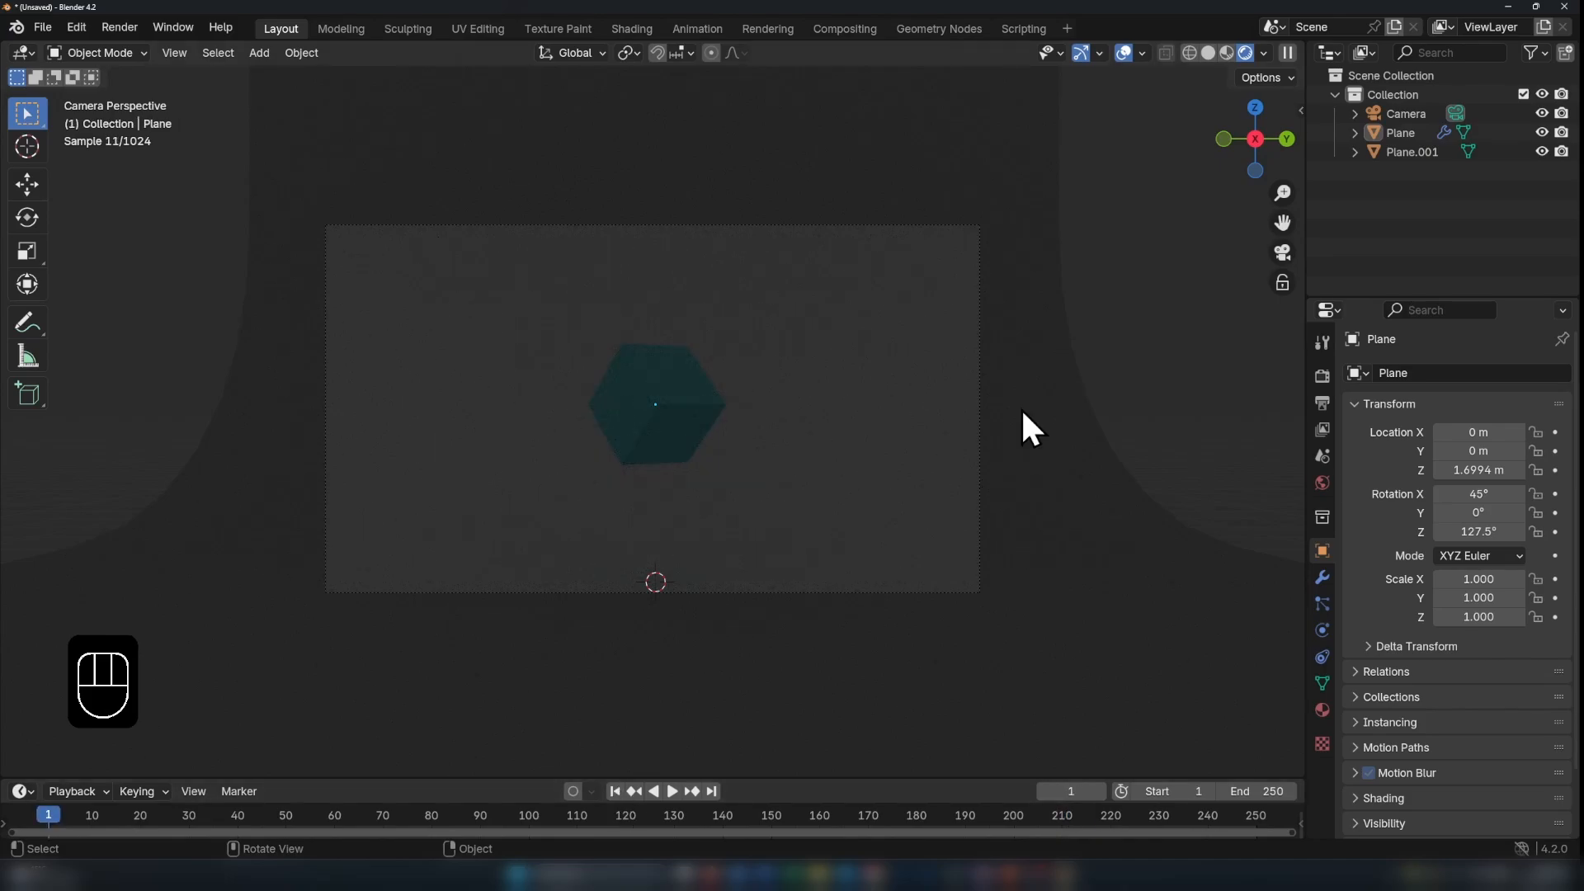
click(1322, 482)
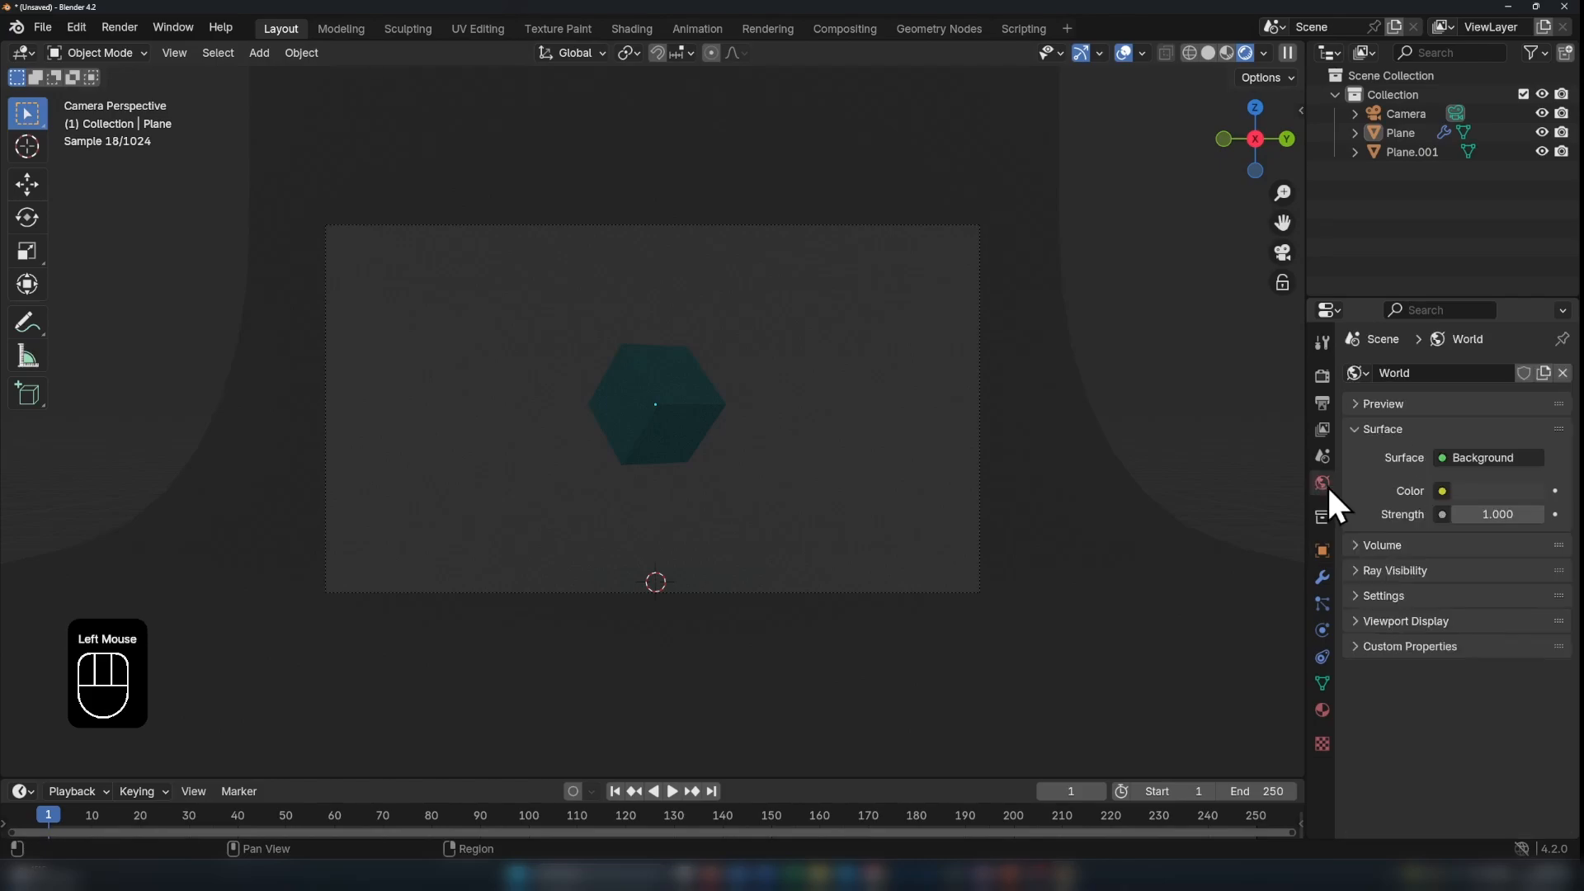
click(1477, 492)
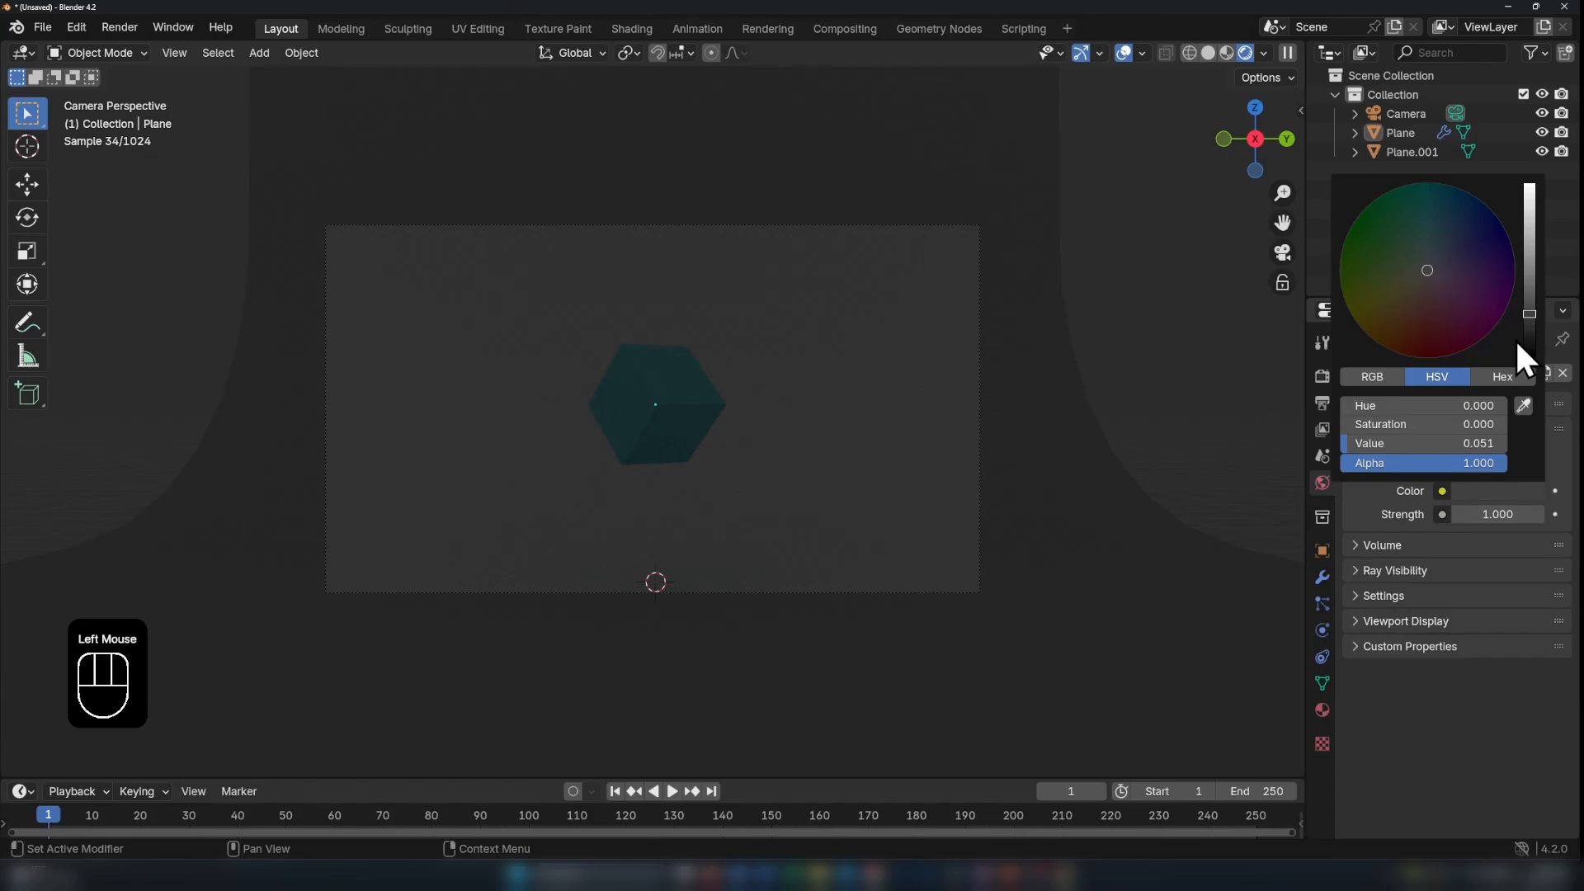
mouse_move(1518, 342)
mouse_down()
mouse_move(1529, 323)
mouse_move(1529, 357)
mouse_up()
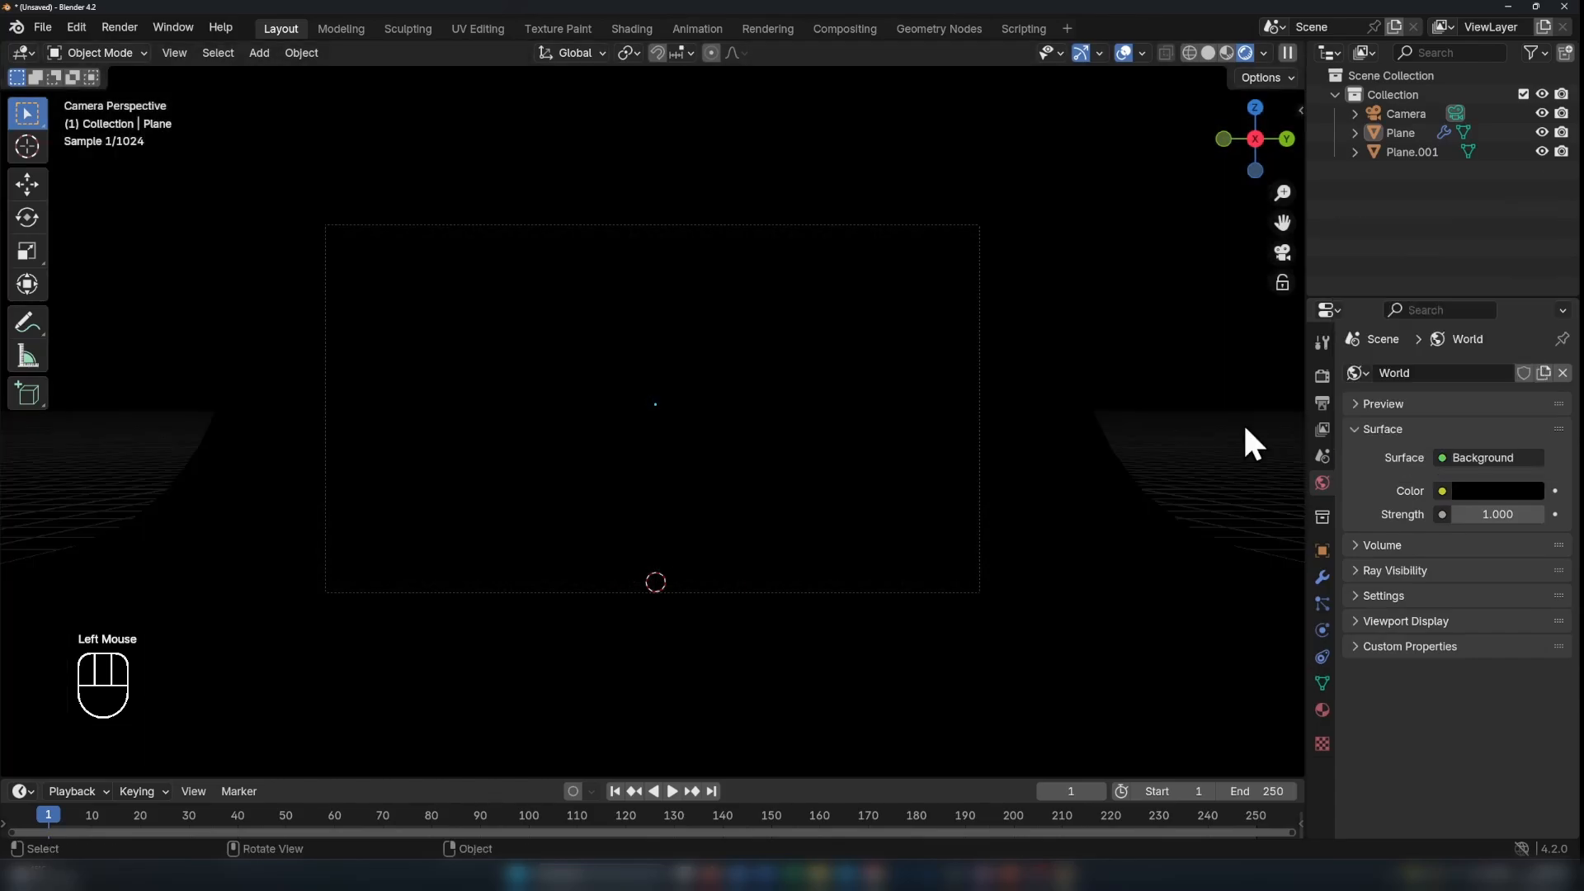
Step: Leave the camera view and add an area light at the scene origin
scroll(722, 498, down, 2)
scroll(892, 518, up, 1)
middle_drag(723, 499, 799, 591)
scroll(893, 517, down, 2)
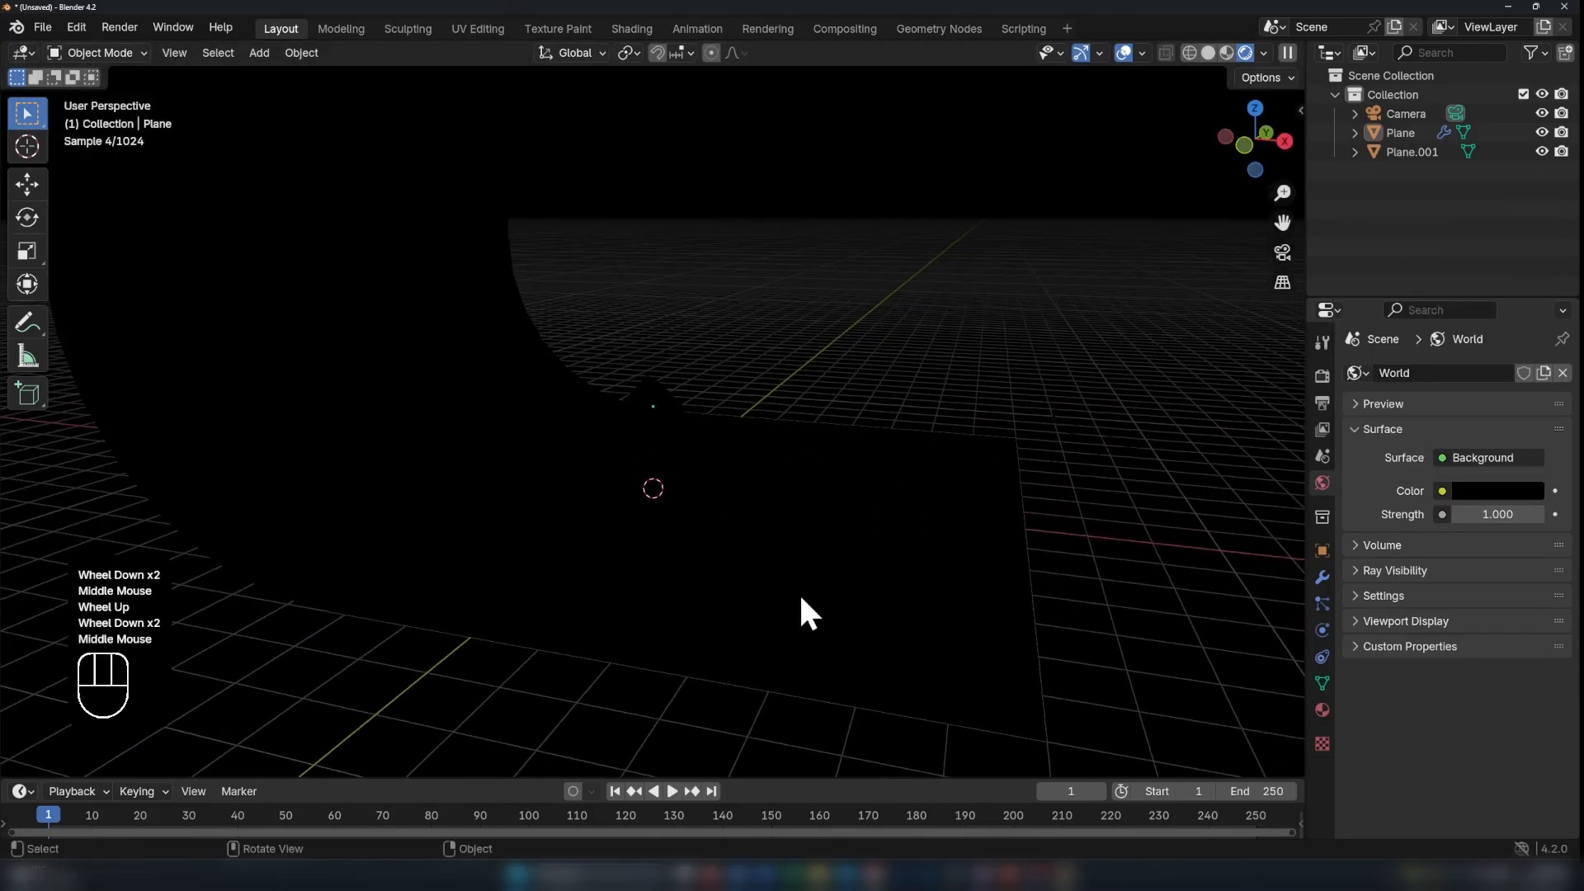
key(shift+a)
mouse_move(755, 555)
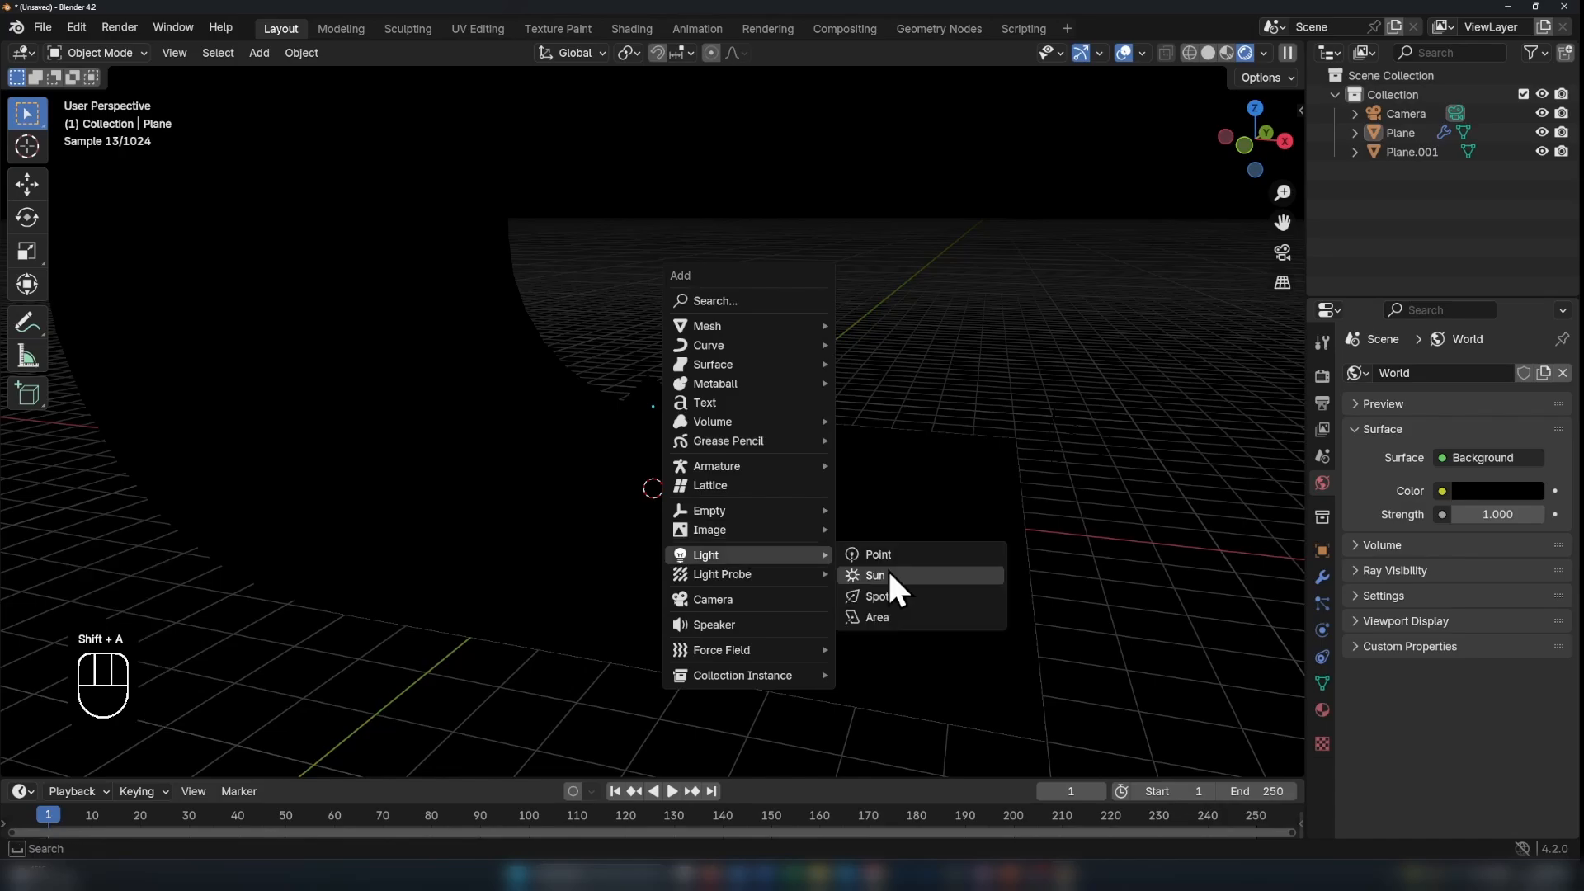
click(879, 617)
Step: Raise the area light about 5.4 m along Z and shift it along positive X, in front of the cube
middle_drag(753, 608, 697, 592)
key(g)
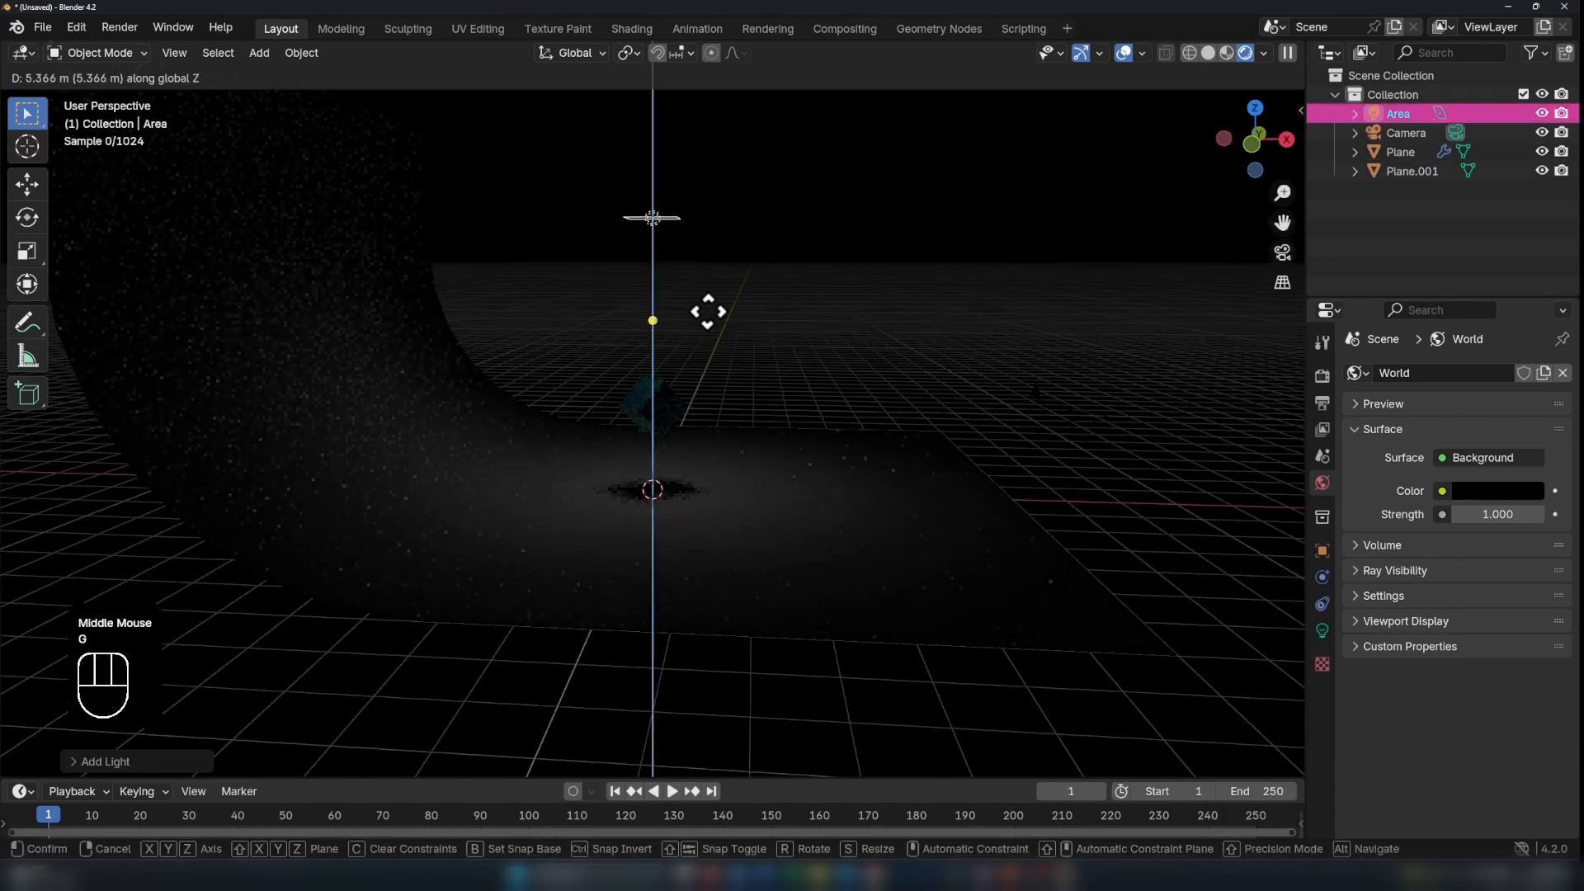
click(707, 312)
key(g)
key(x)
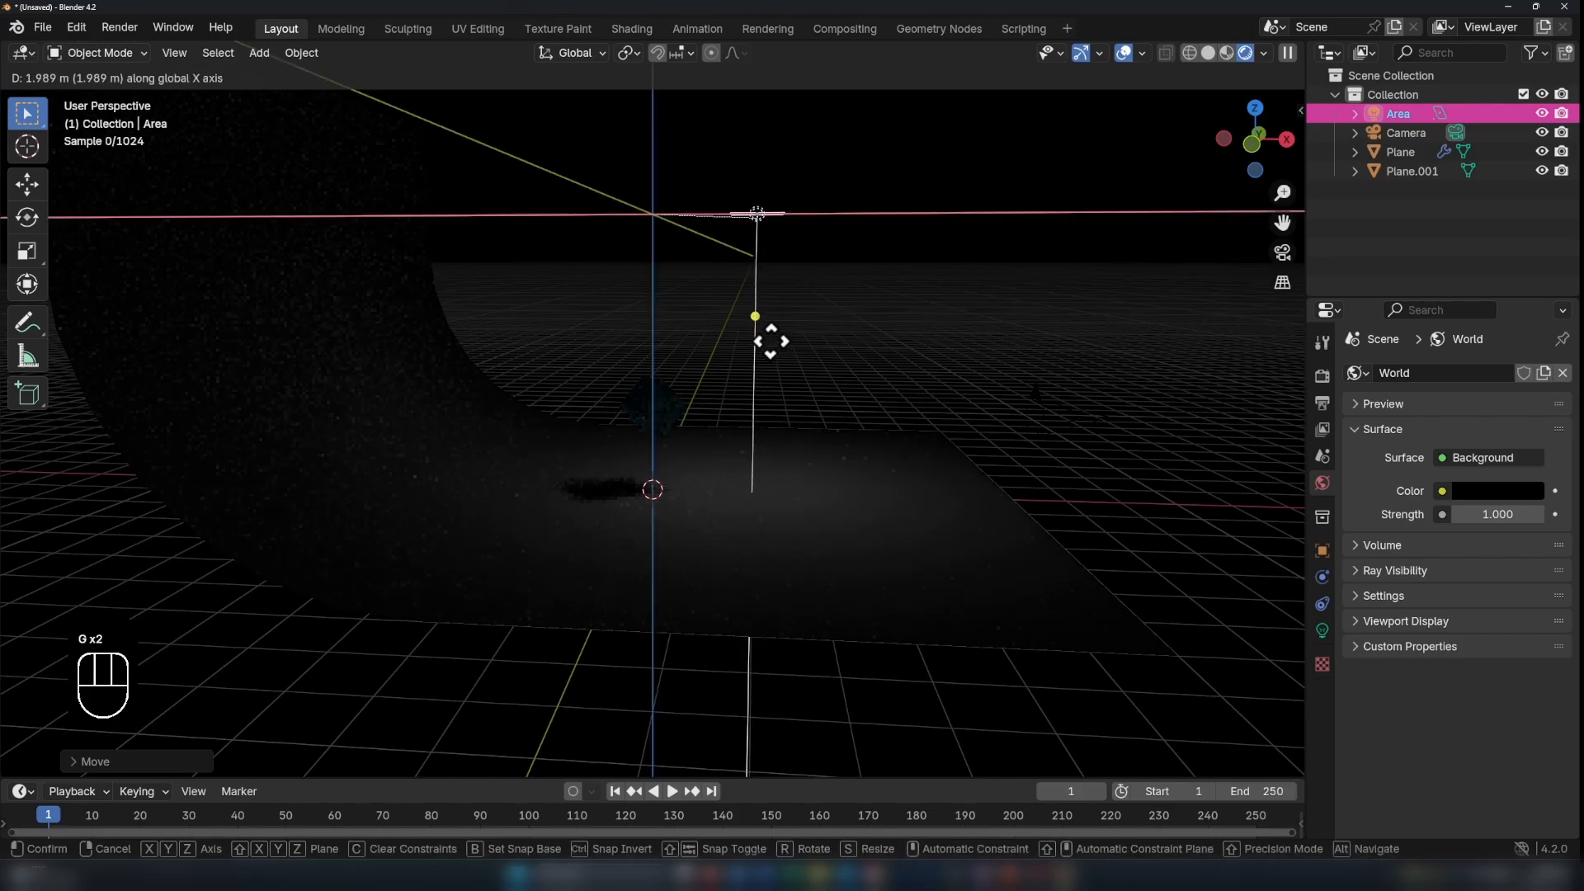
click(798, 344)
Step: Tilt the area light around the Y axis toward the cube and backdrop, and scale it up about three times
key(r)
key(x)
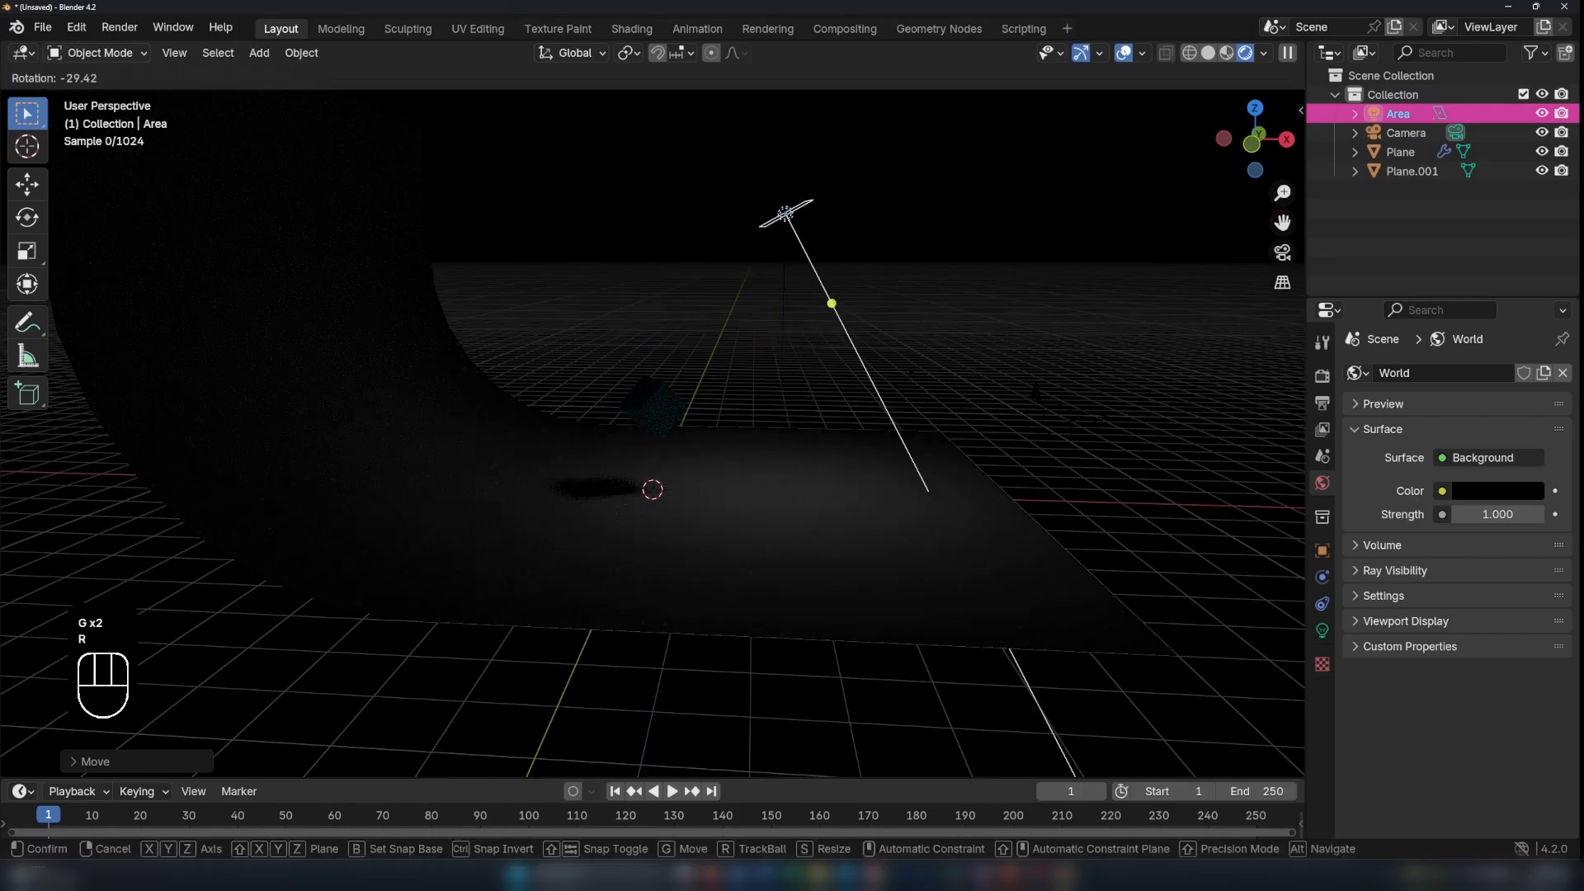
key(y)
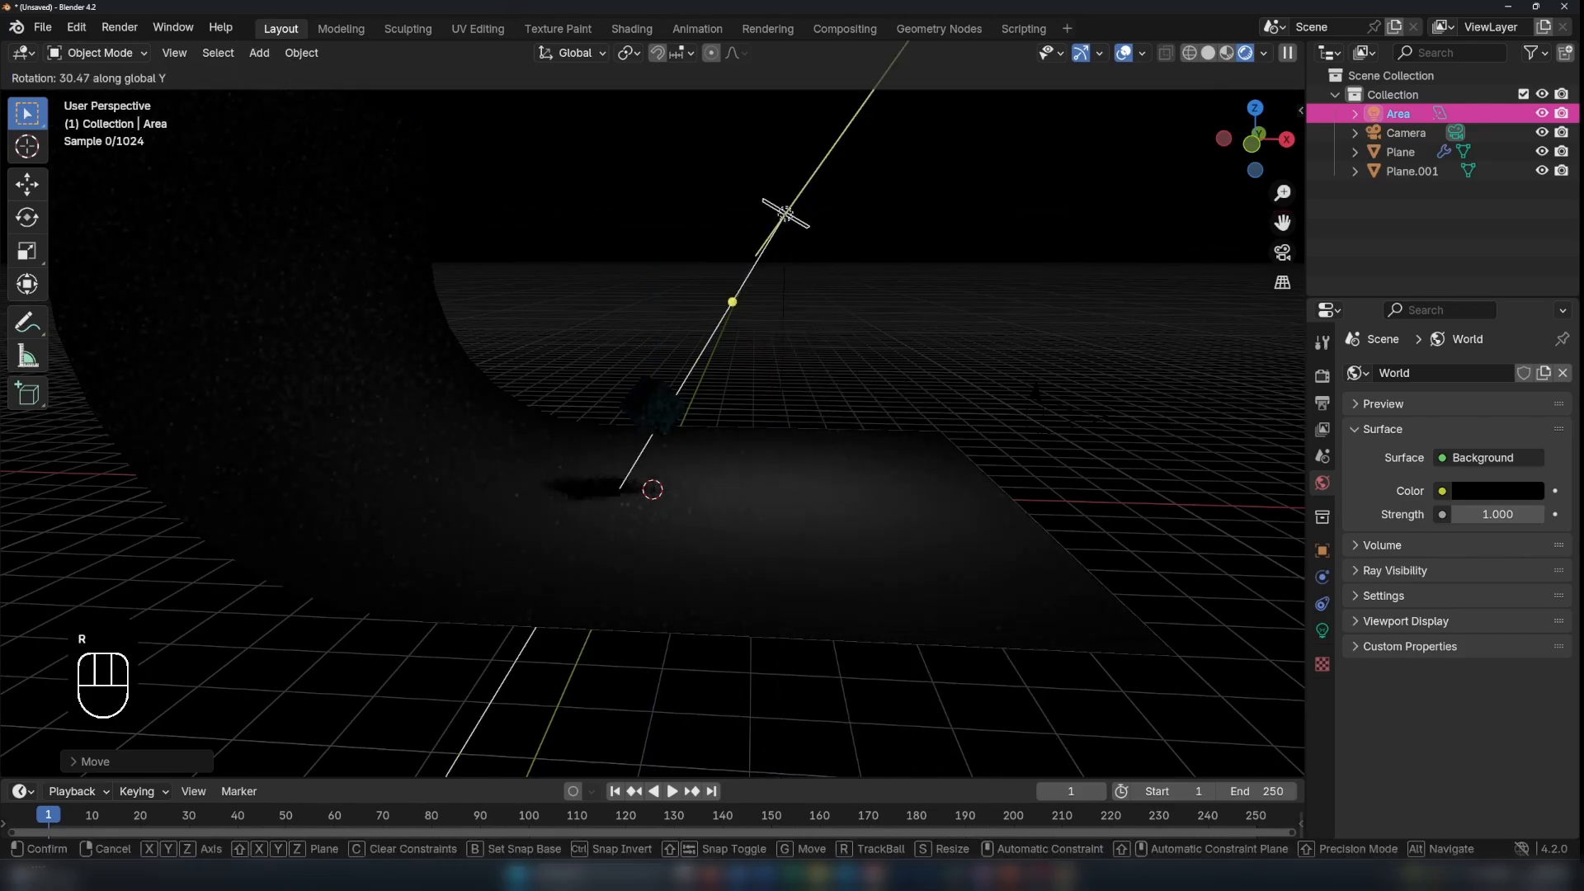
click(574, 493)
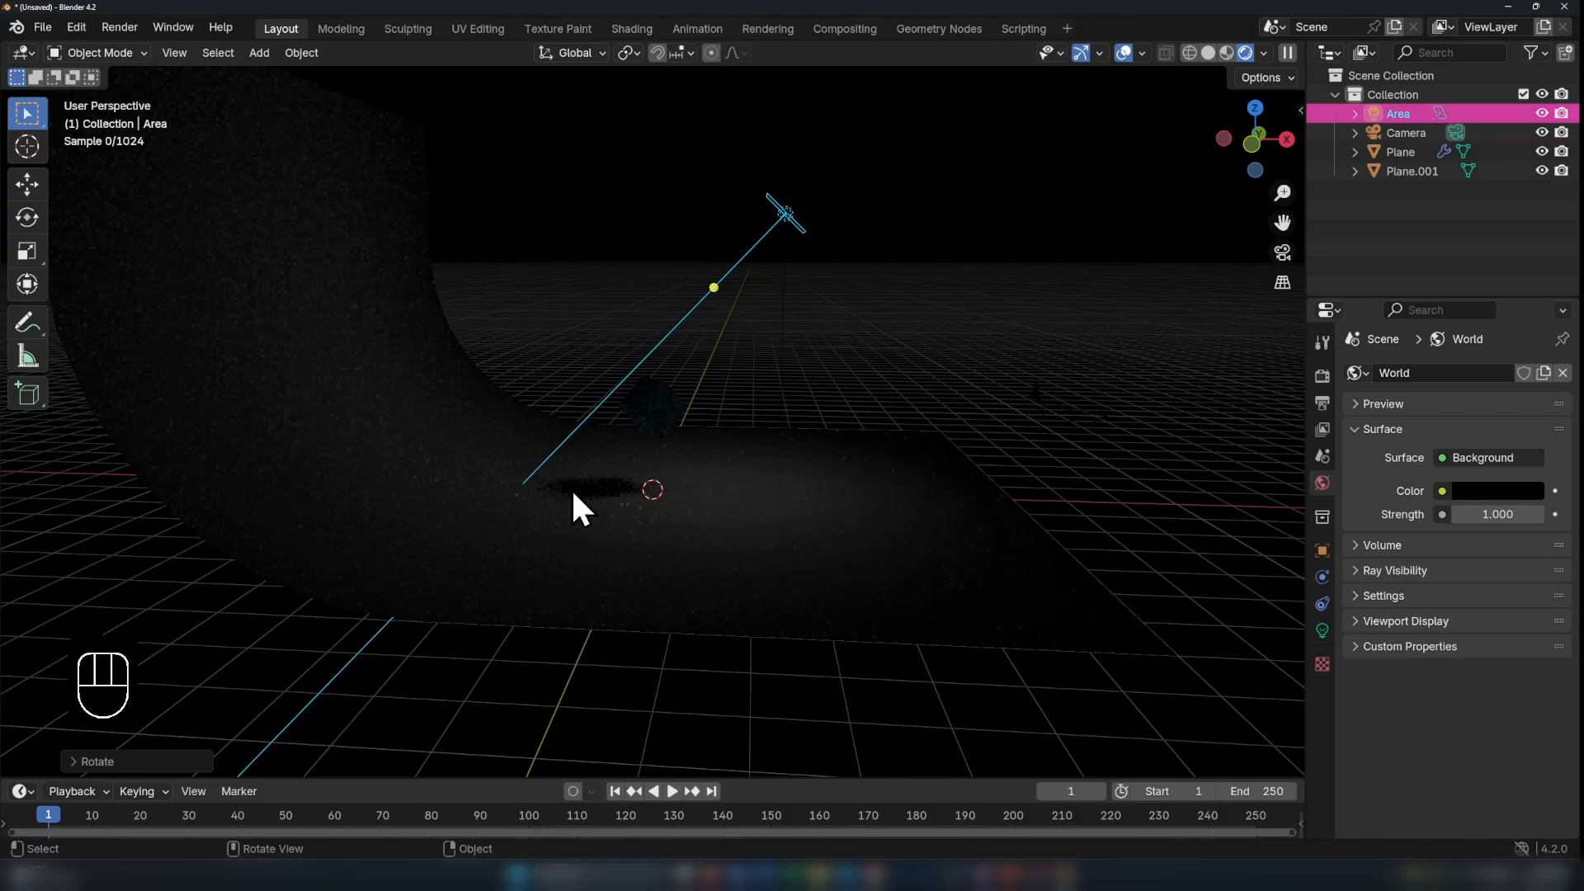
key(s)
click(1041, 591)
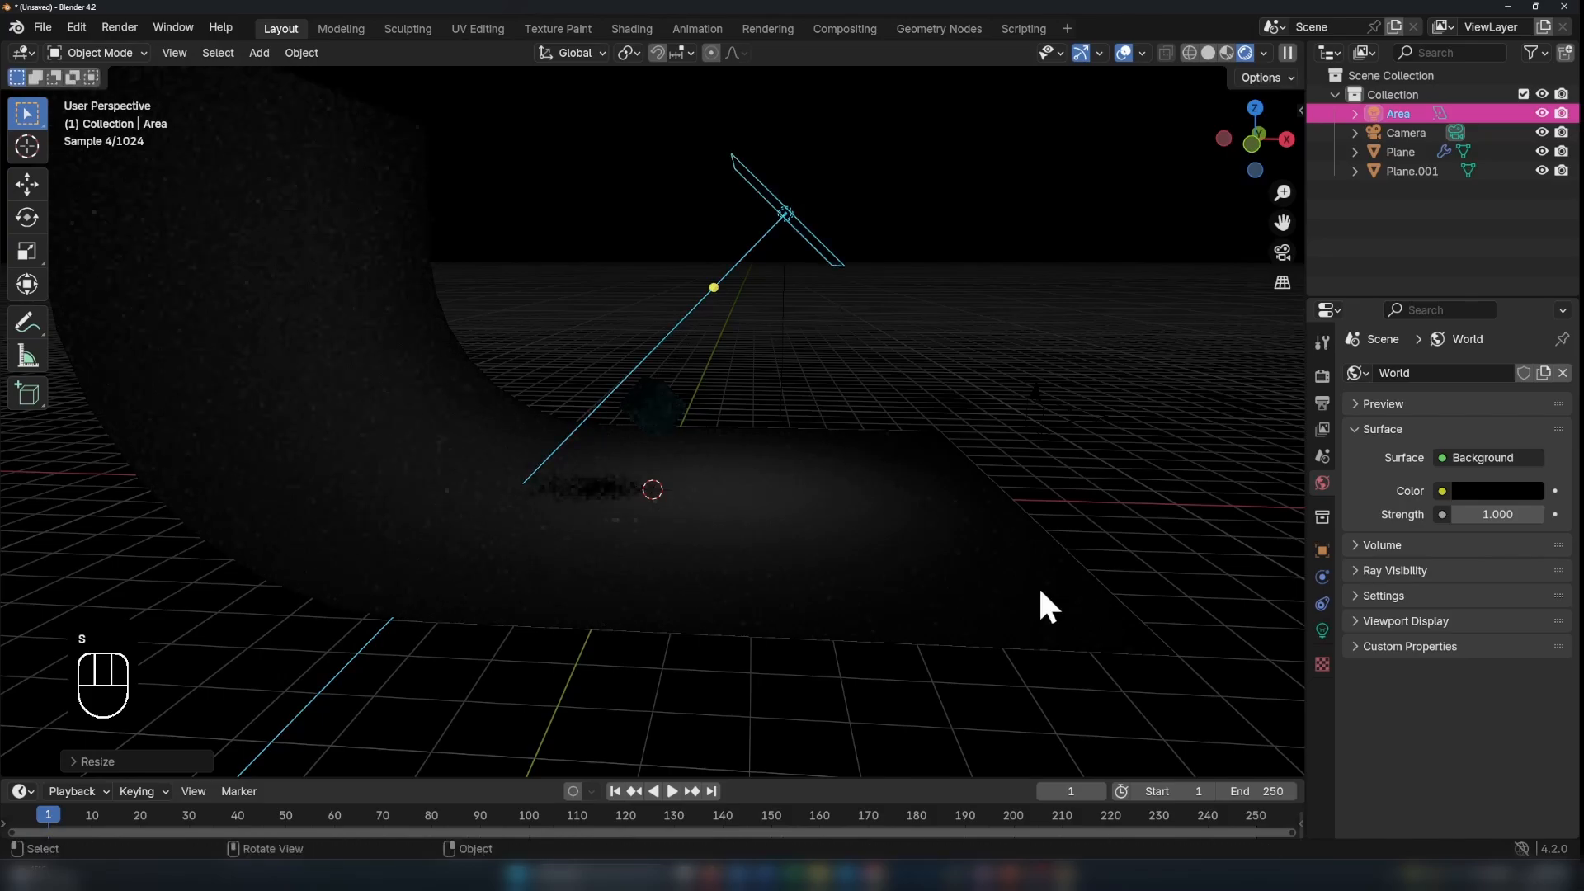
Step: Increase the area light's power to about 150
right_click(828, 248)
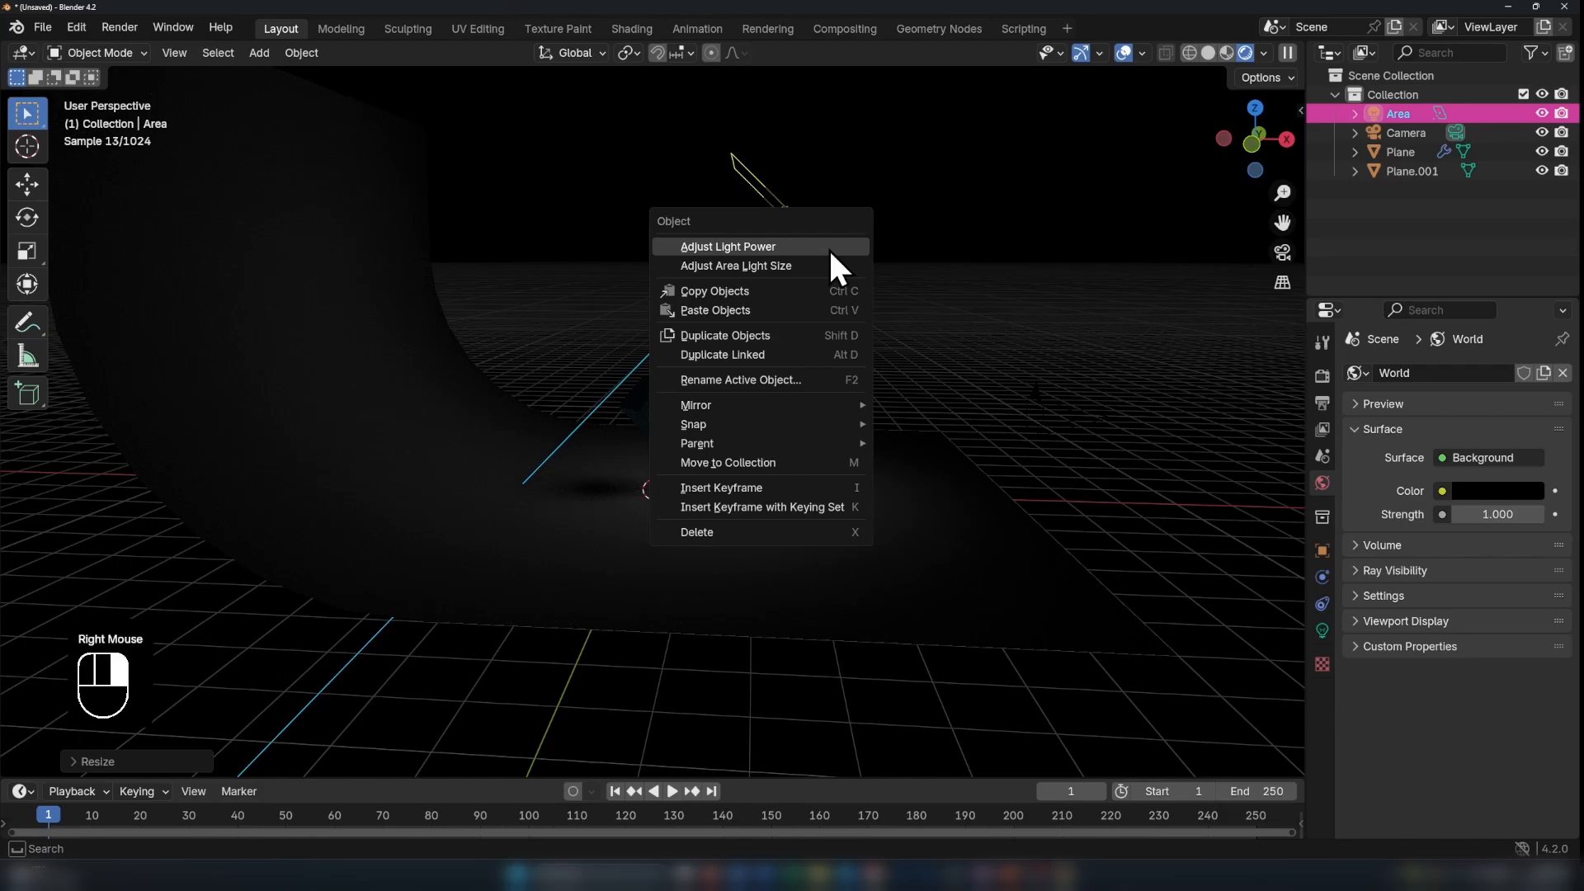
click(828, 247)
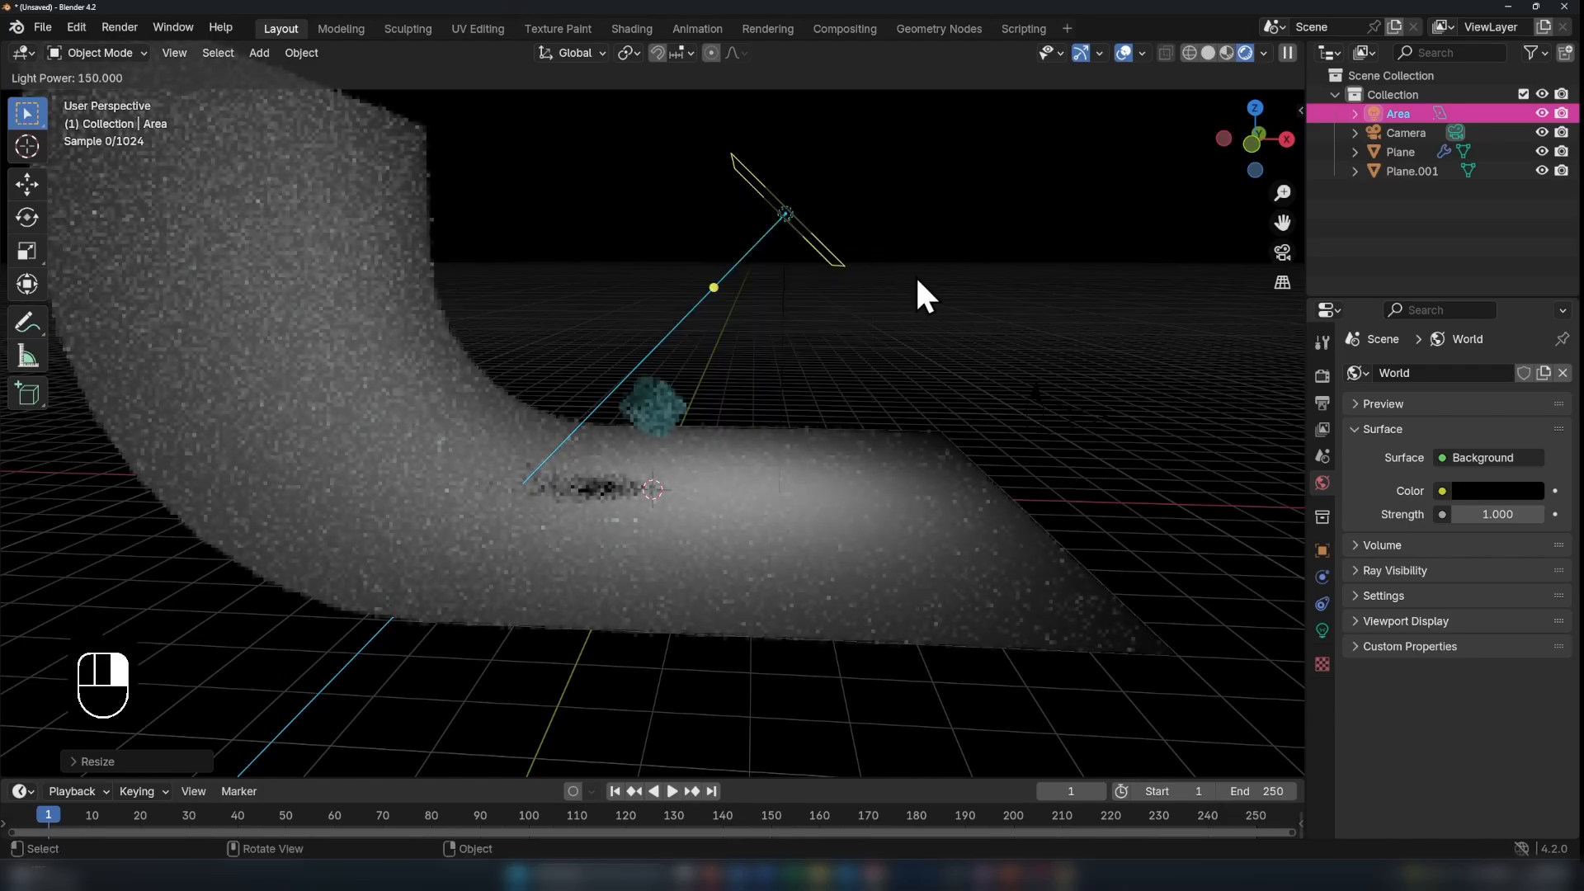
click(969, 289)
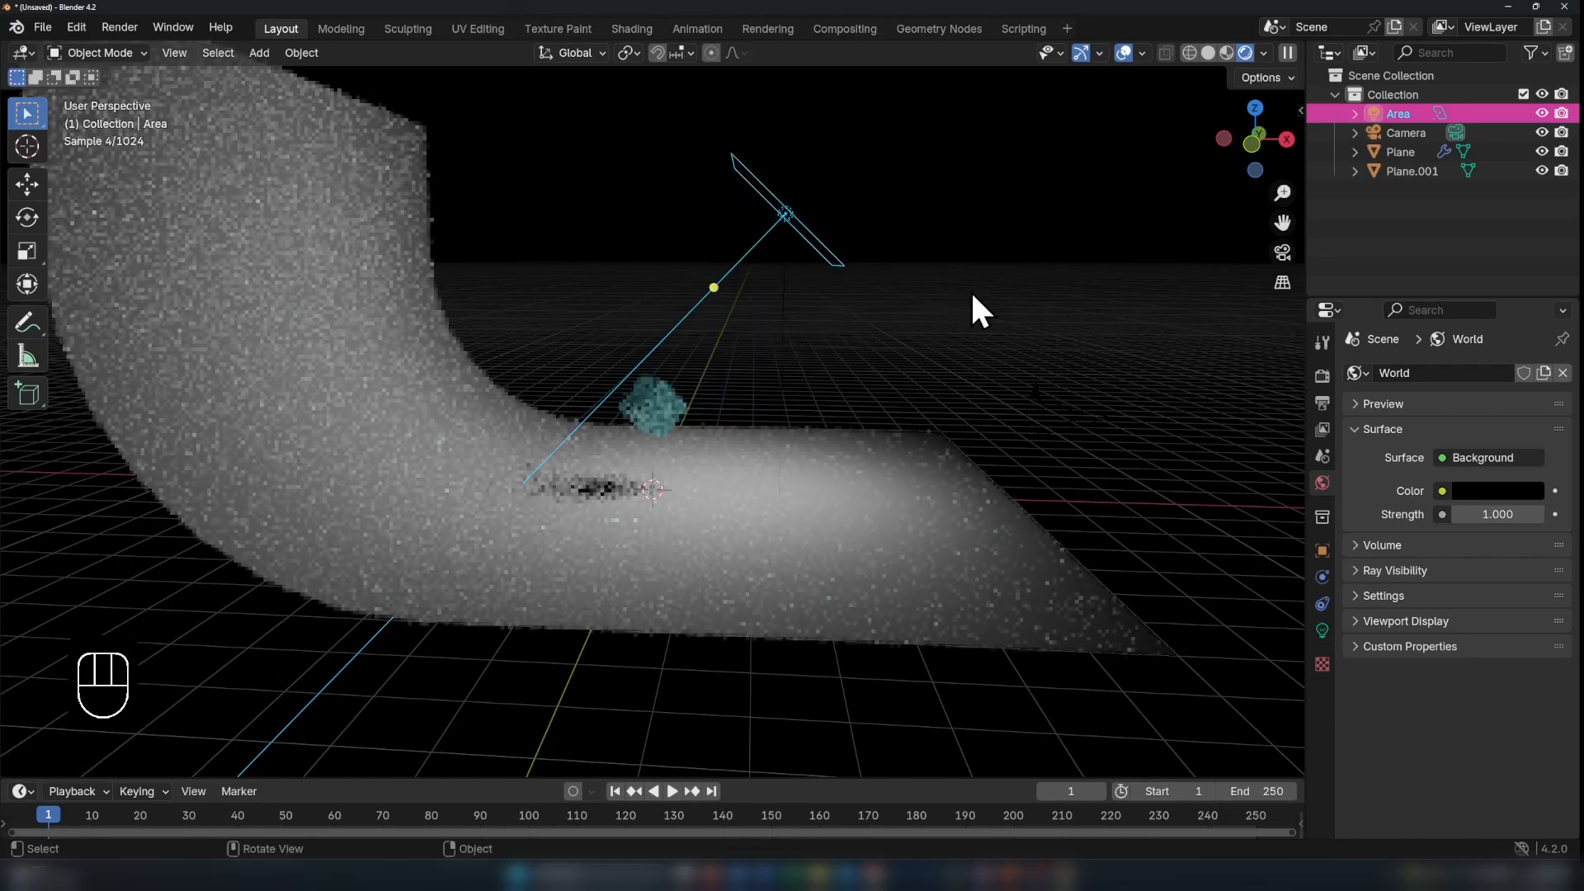
Step: View the lit scene through the camera, zoomed in, and play the animation from frame 1
middle_drag(970, 289, 872, 338)
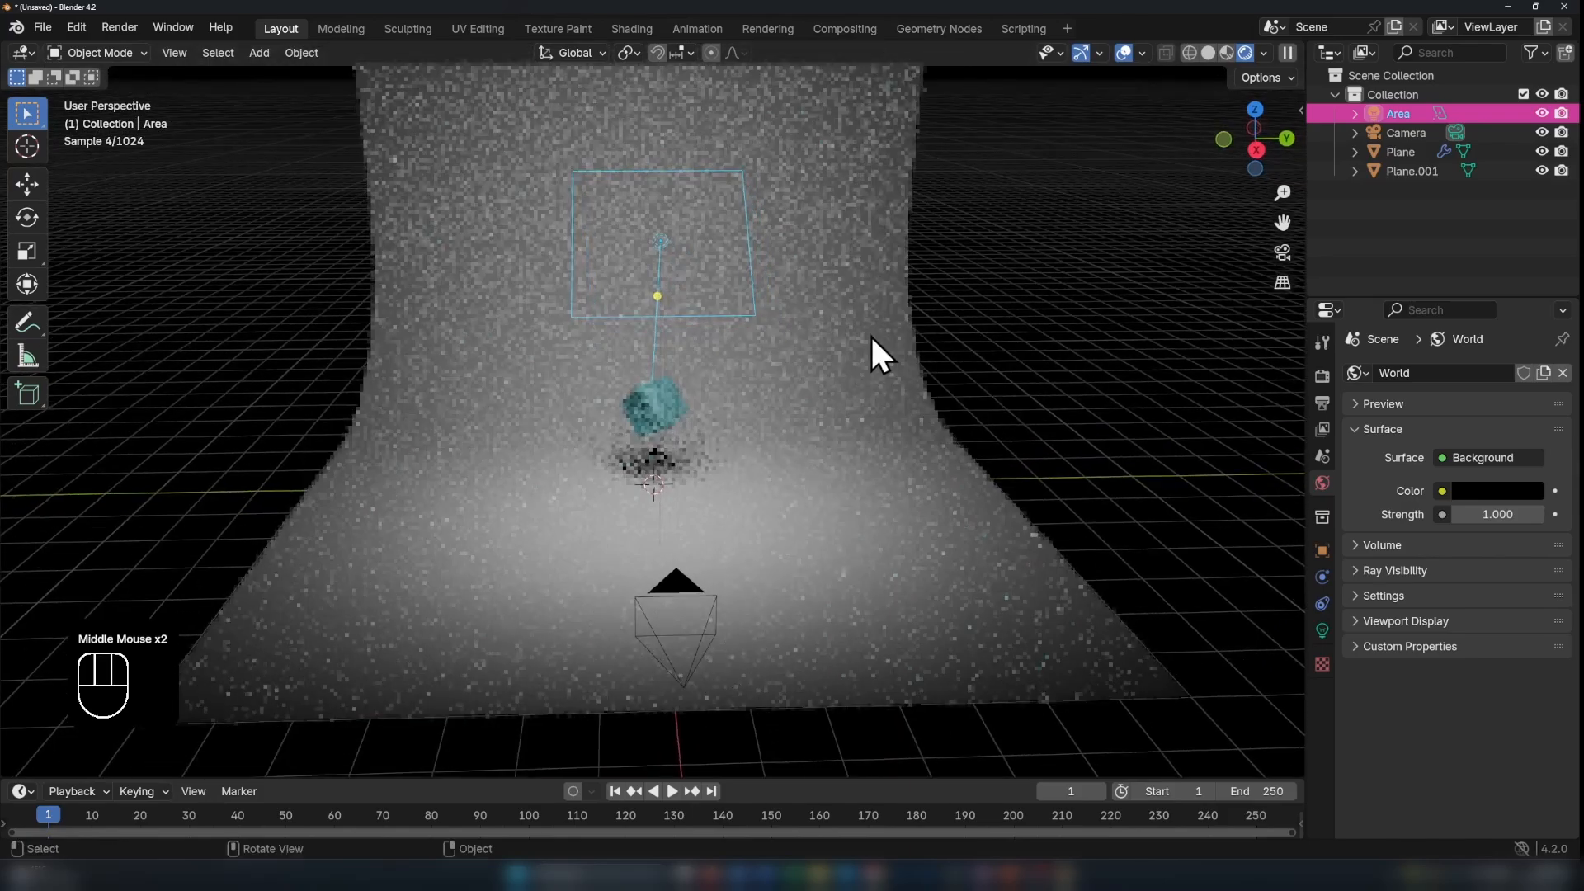
click(1282, 252)
scroll(1043, 351, up, 4)
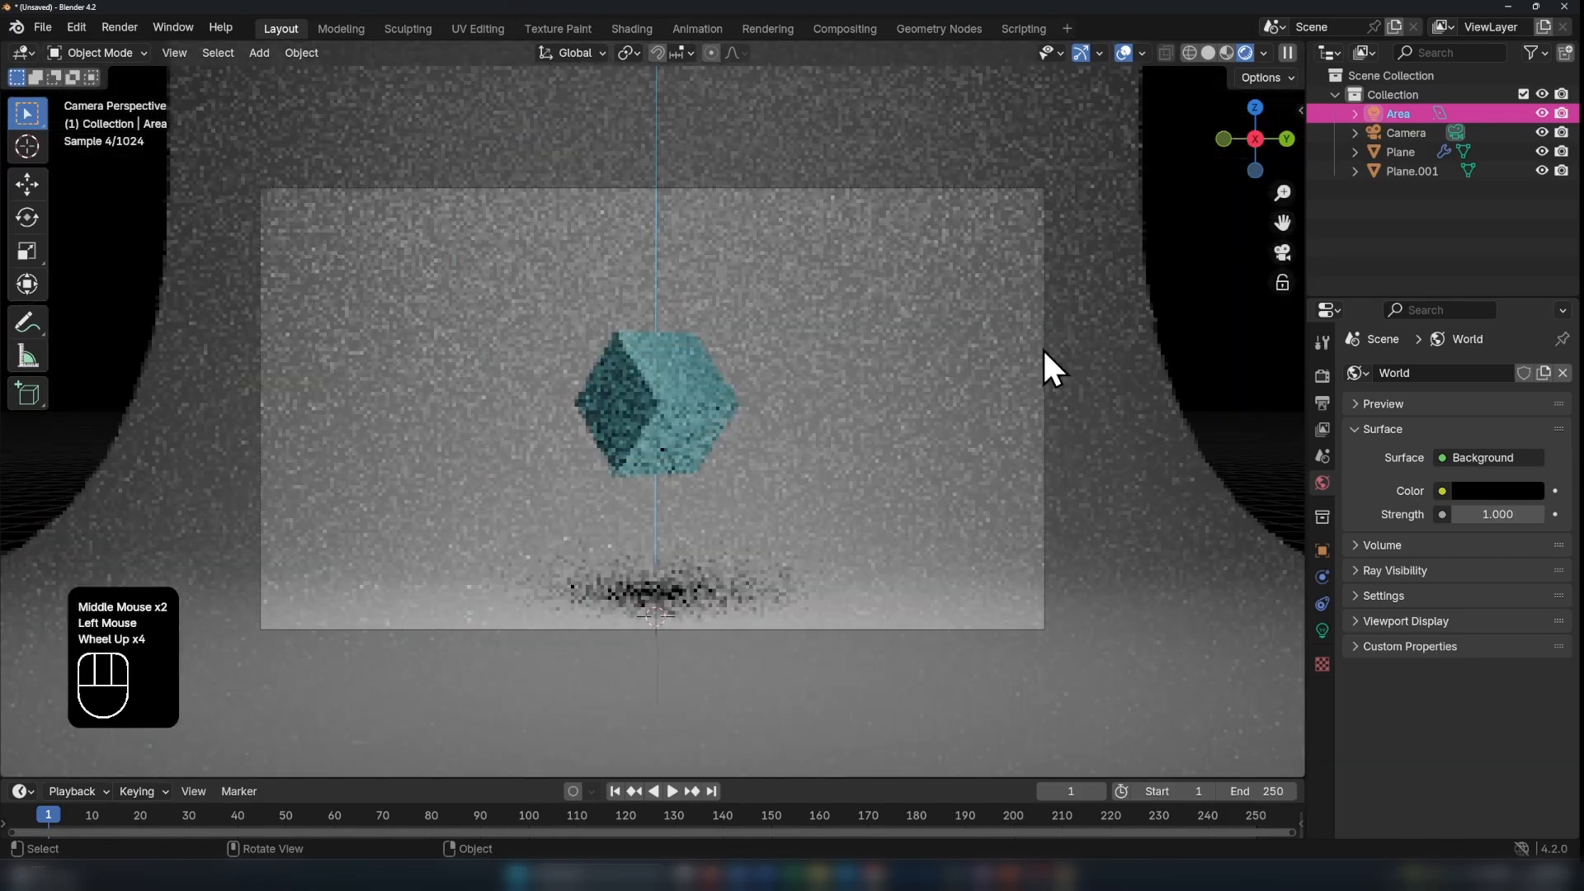
key(space)
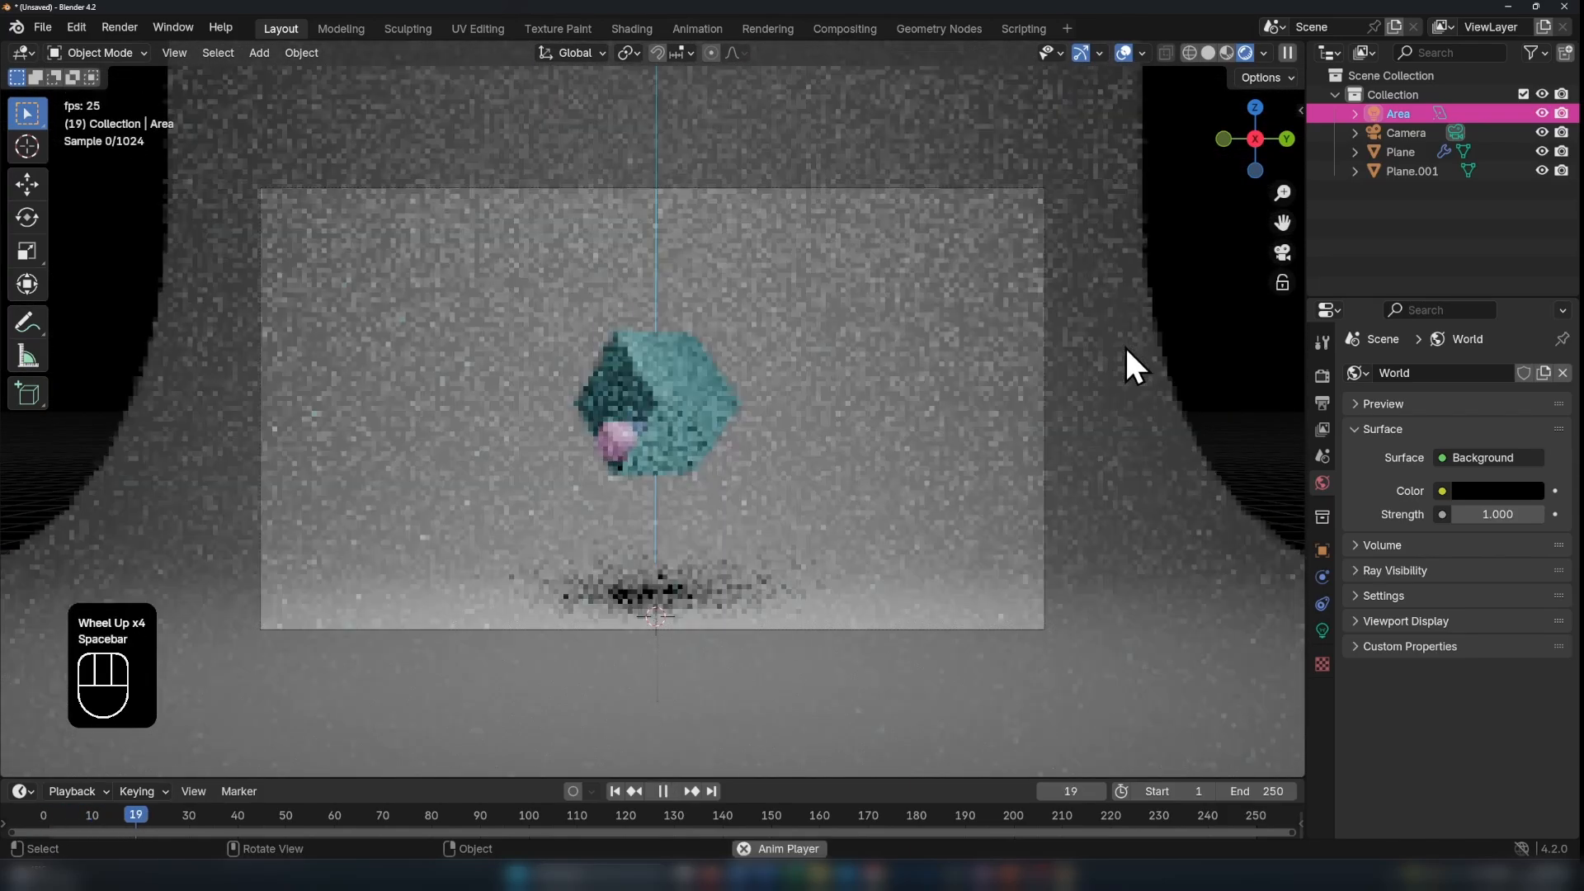
key(space)
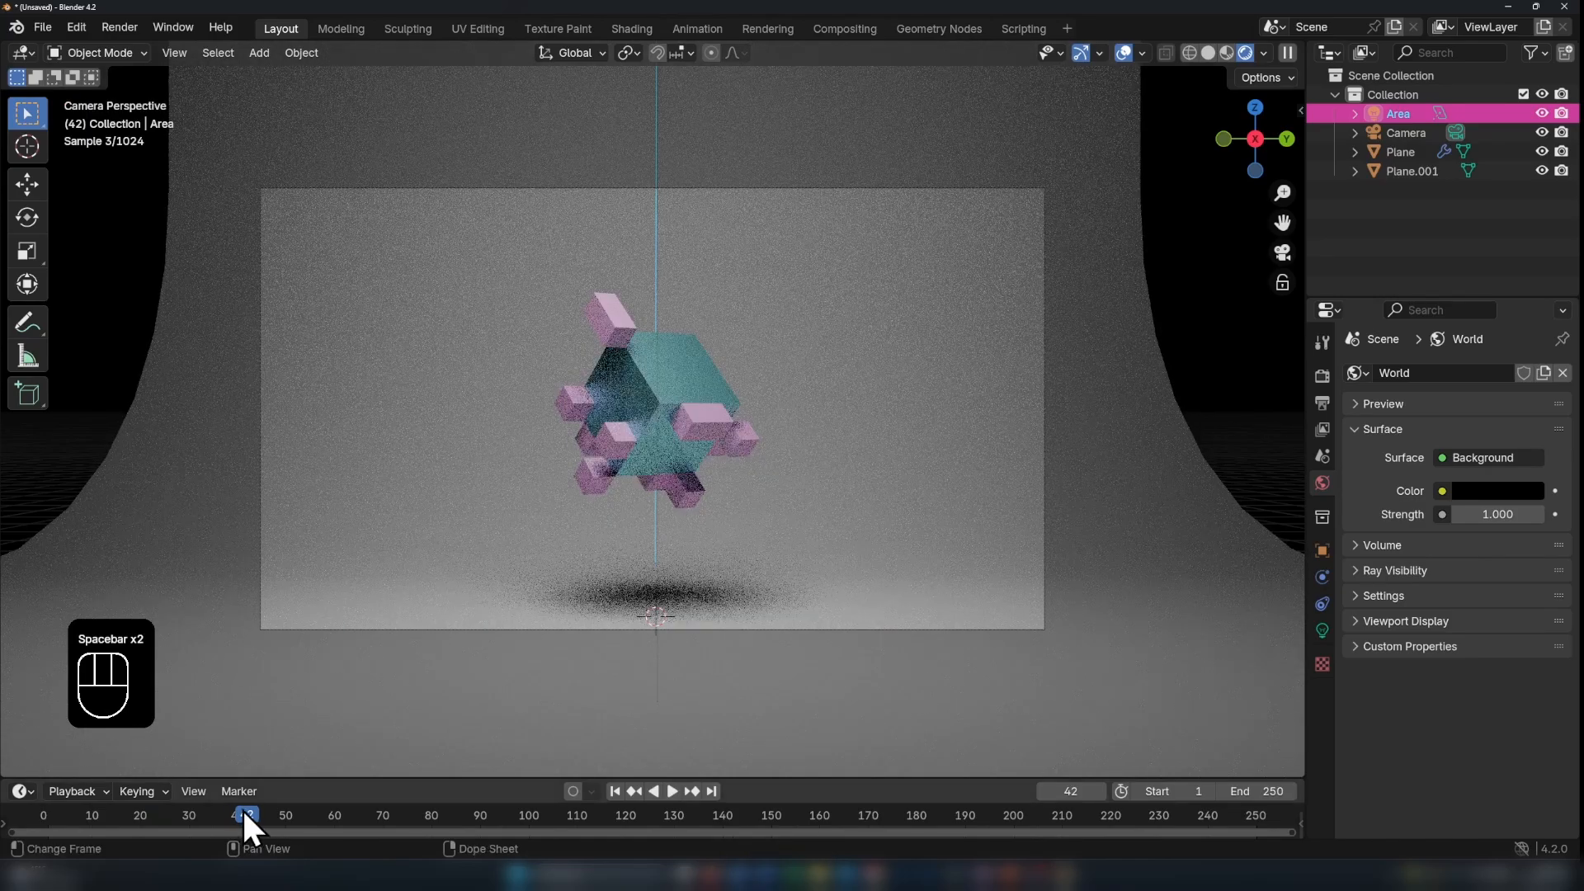
Step: Scrub the animation back and forth between its start and frame 130 to examine the cube's transformation under the new light
drag(243, 810, 676, 822)
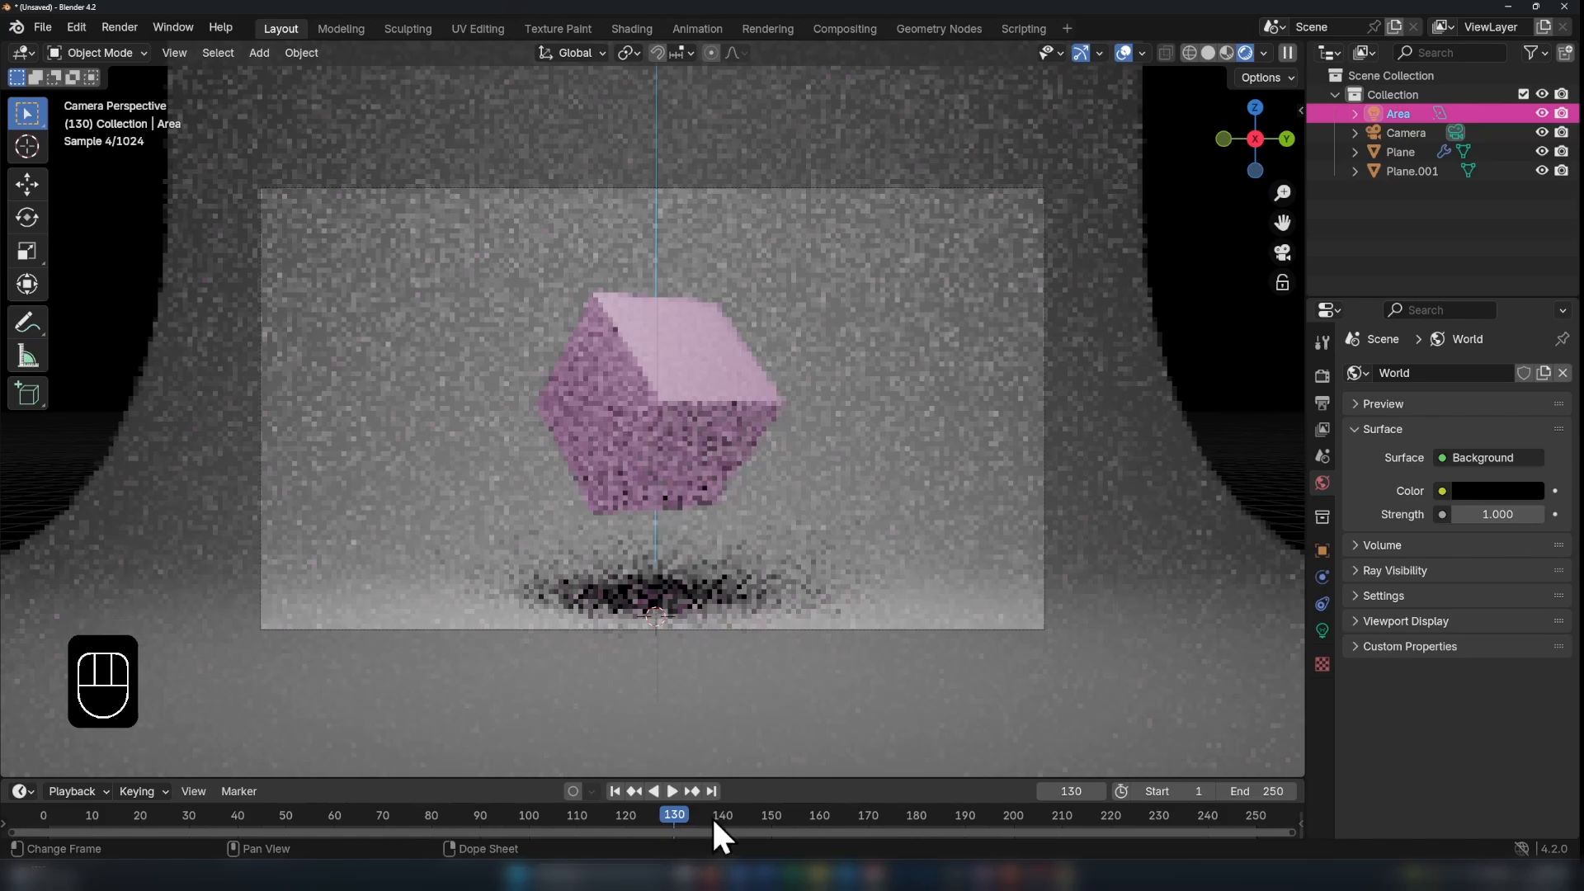
click(1221, 334)
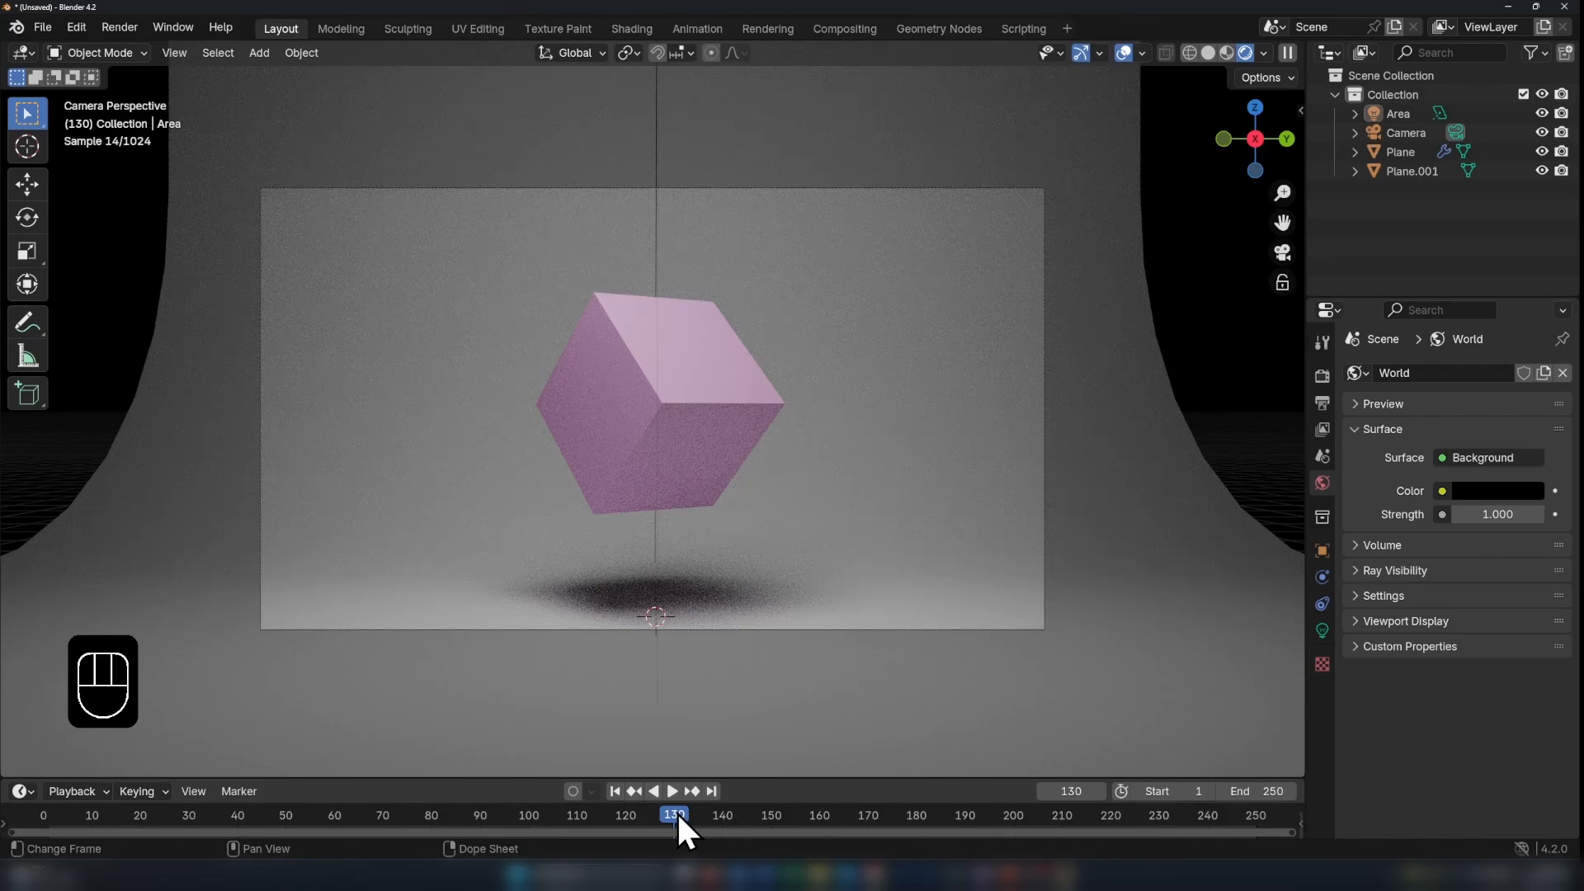
drag(676, 810, 42, 813)
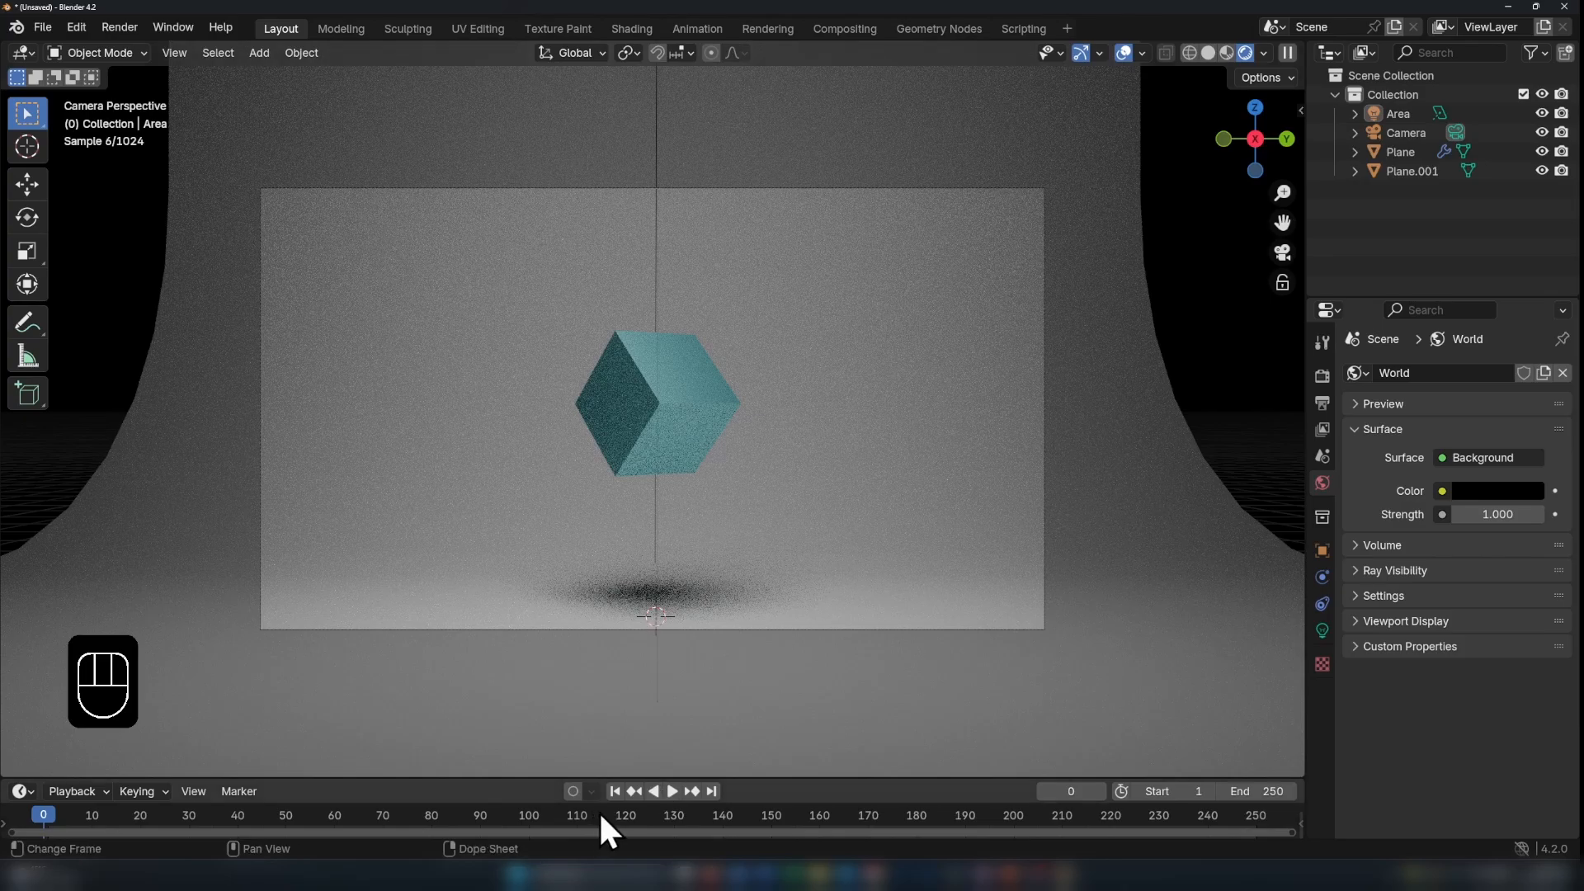
click(672, 792)
drag(101, 810, 46, 813)
drag(56, 825, 675, 821)
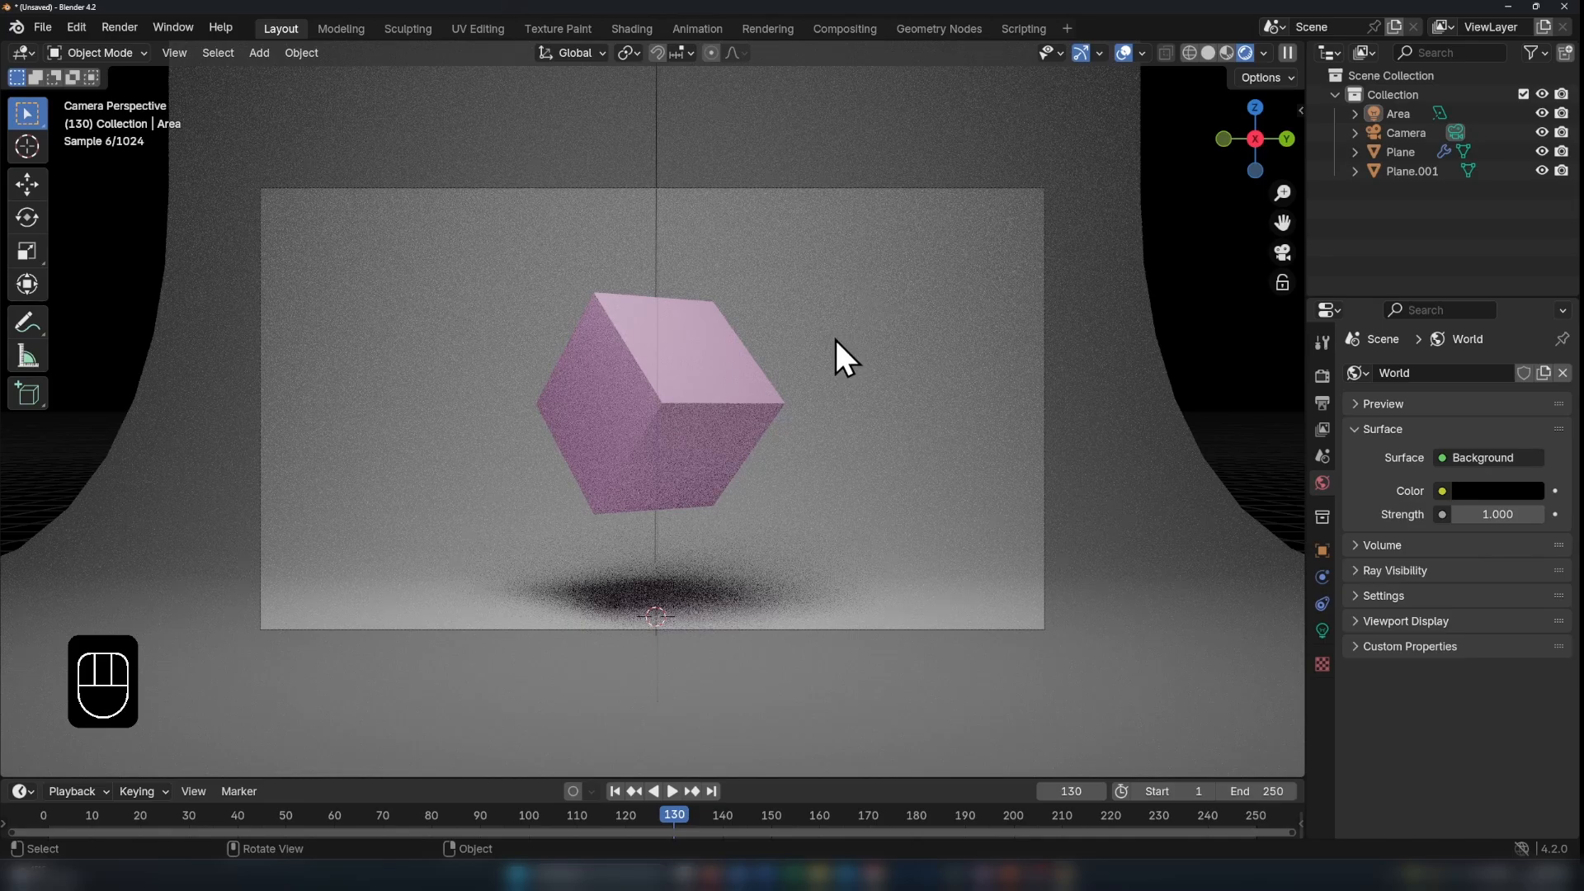
drag(676, 812, 62, 784)
Step: Create a new material for the curved backdrop in the Shading workspace and set its base color to pink, hue 0.862 and saturation 0.512
double_click(858, 246)
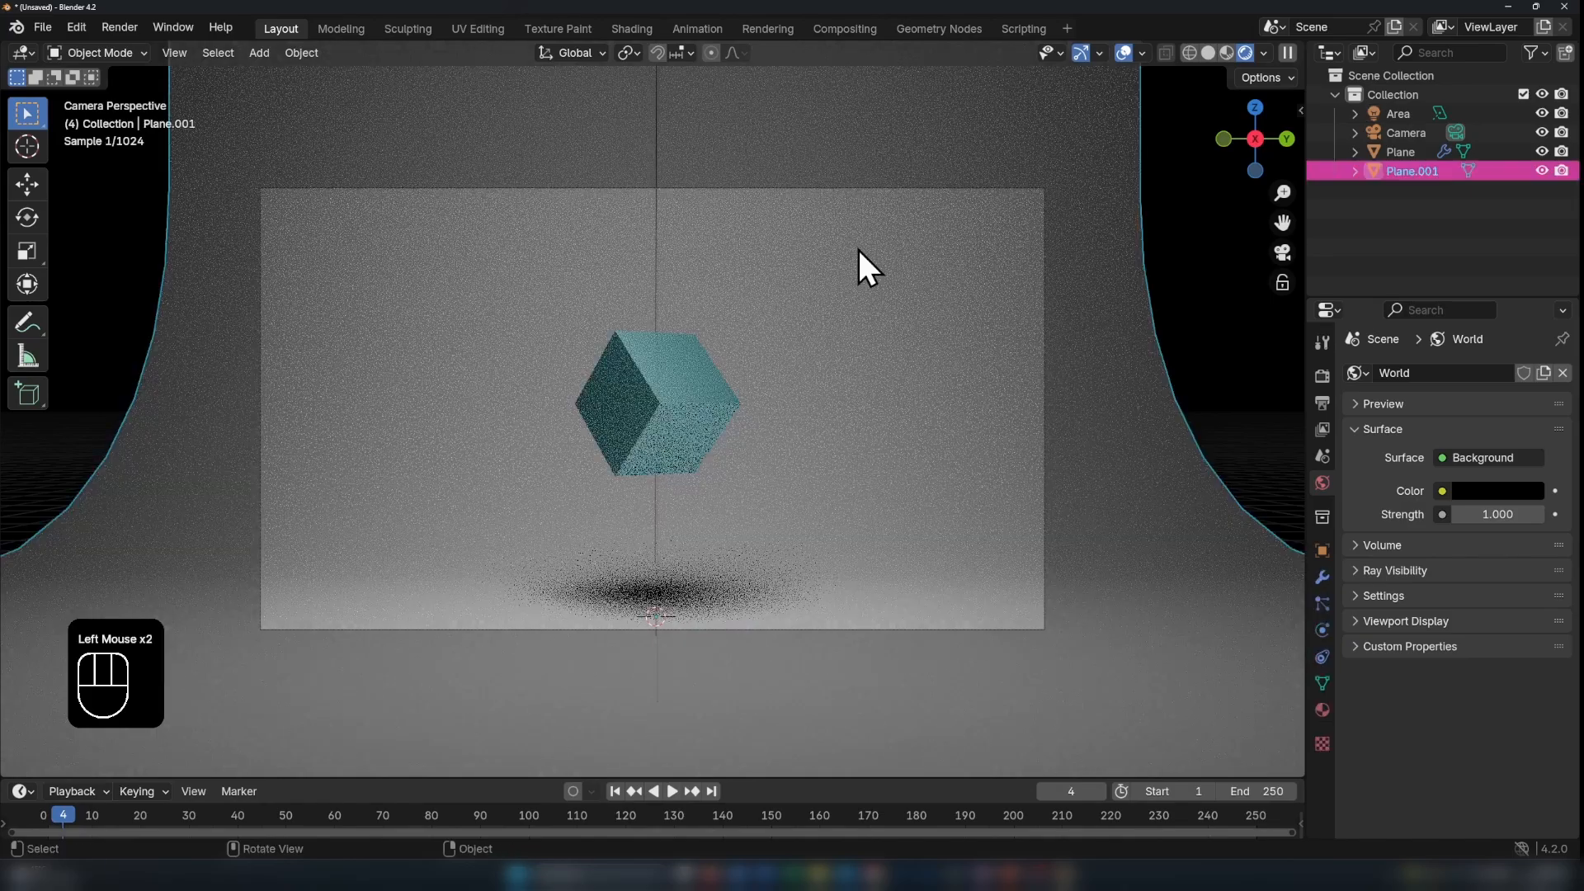
click(646, 28)
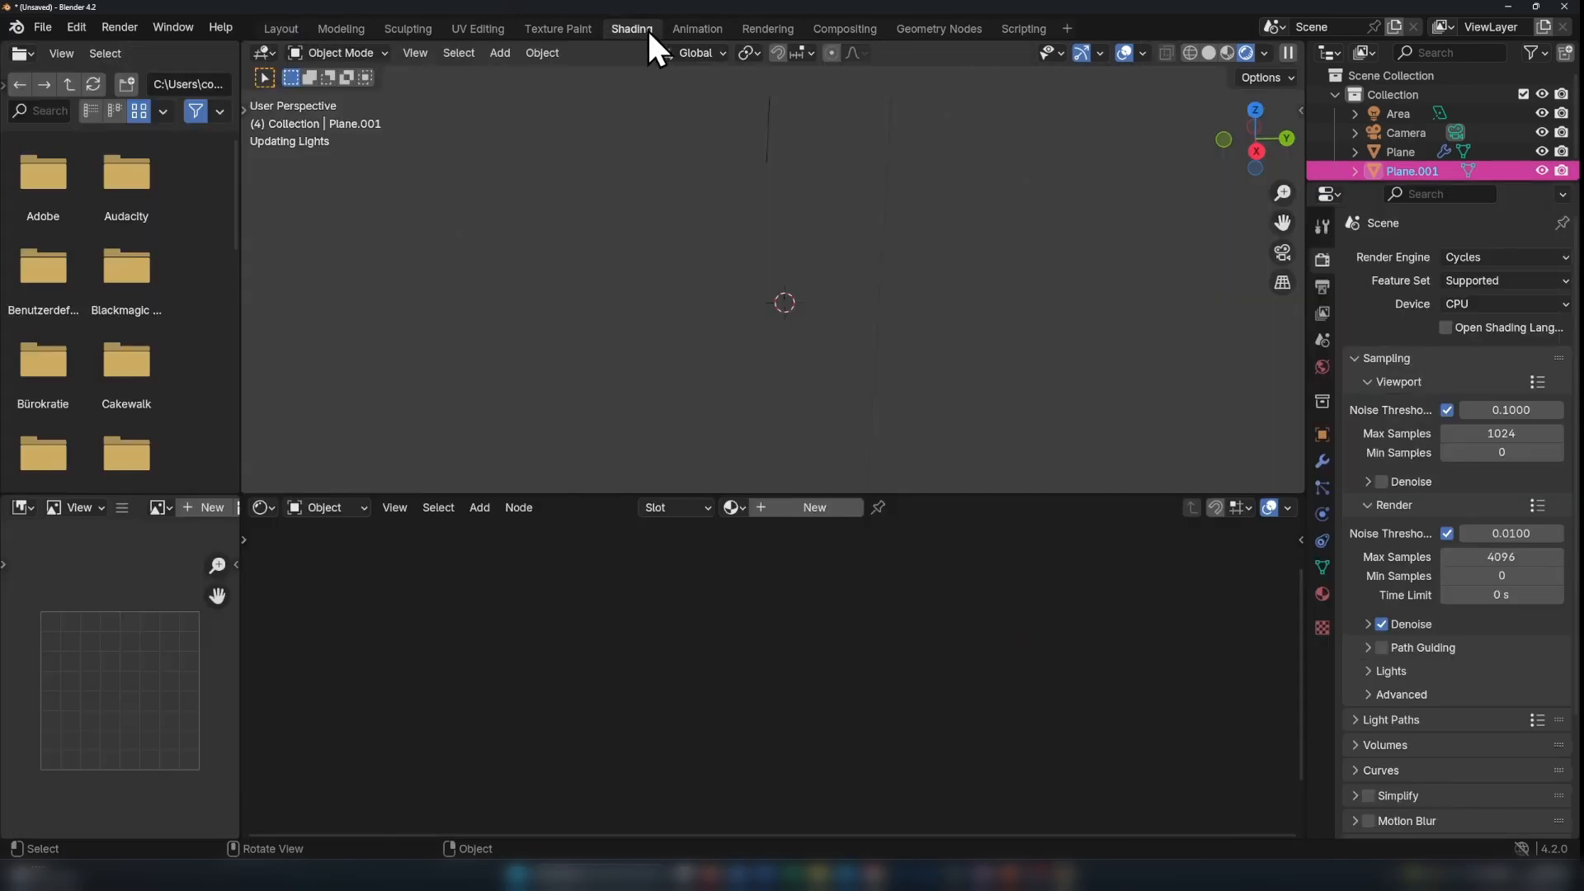
mouse_move(947, 302)
middle_down()
mouse_move(947, 285)
mouse_move(929, 285)
middle_up()
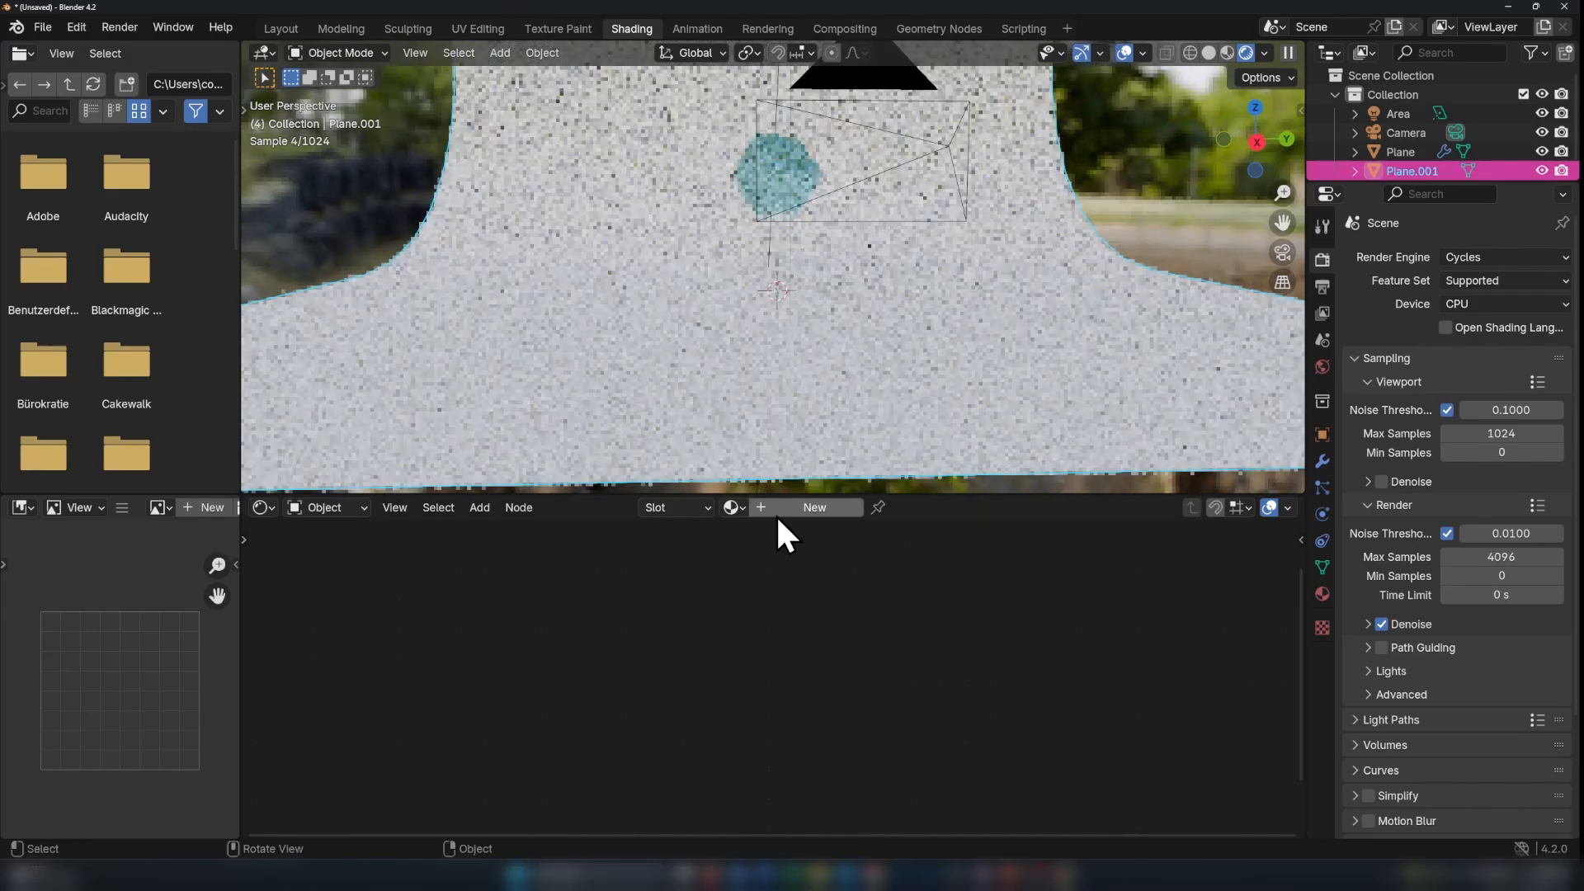
click(772, 507)
scroll(899, 648, down, 2)
middle_drag(899, 649, 904, 714)
scroll(825, 660, up, 1)
click(811, 615)
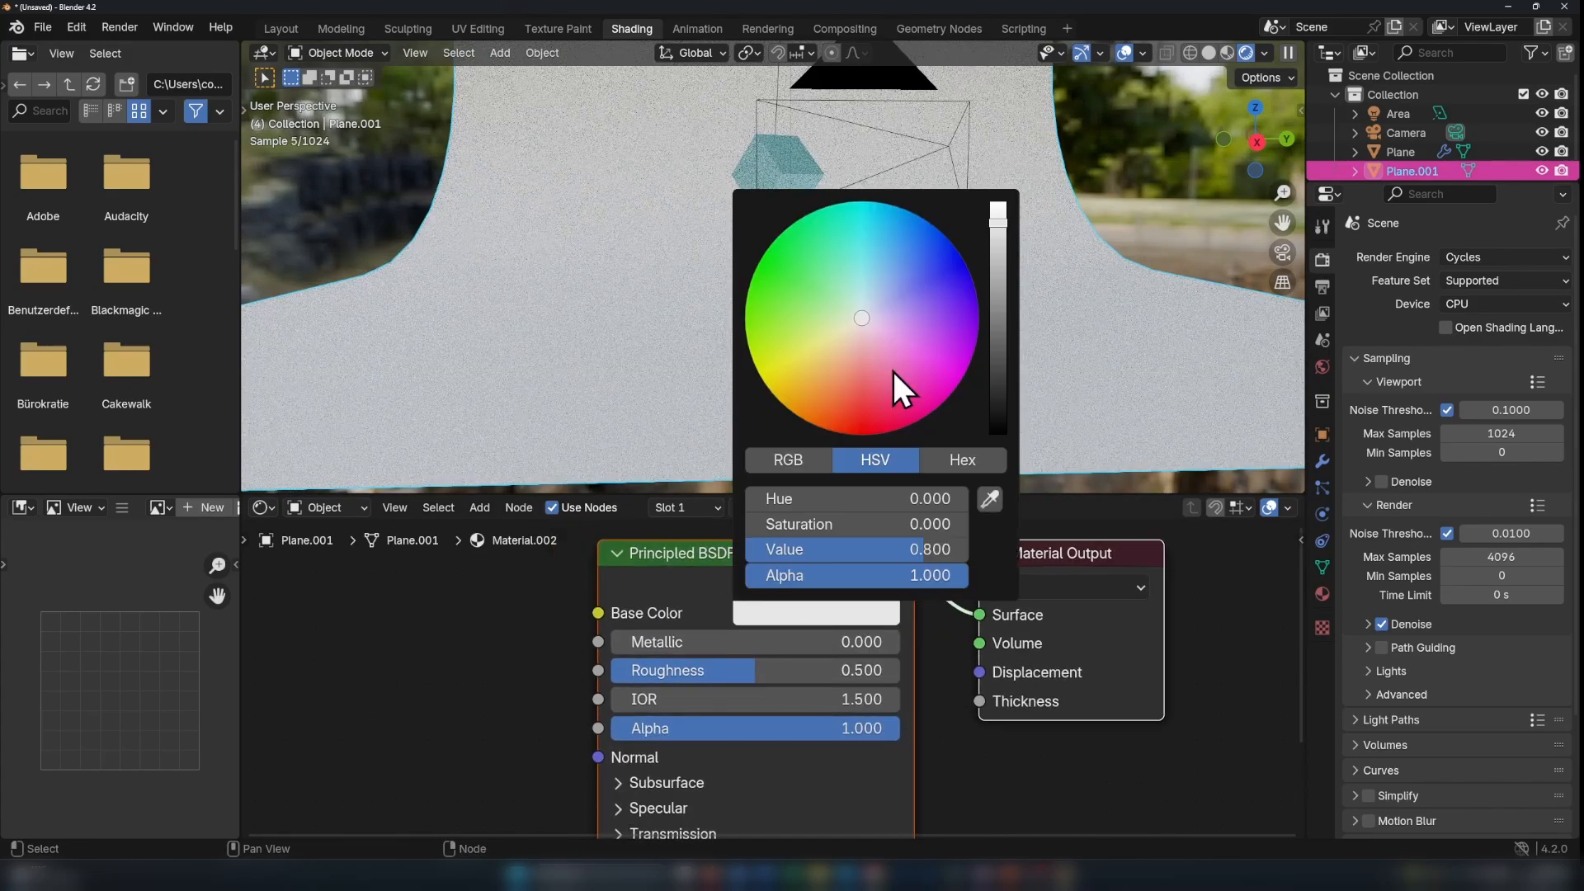
drag(864, 321, 886, 337)
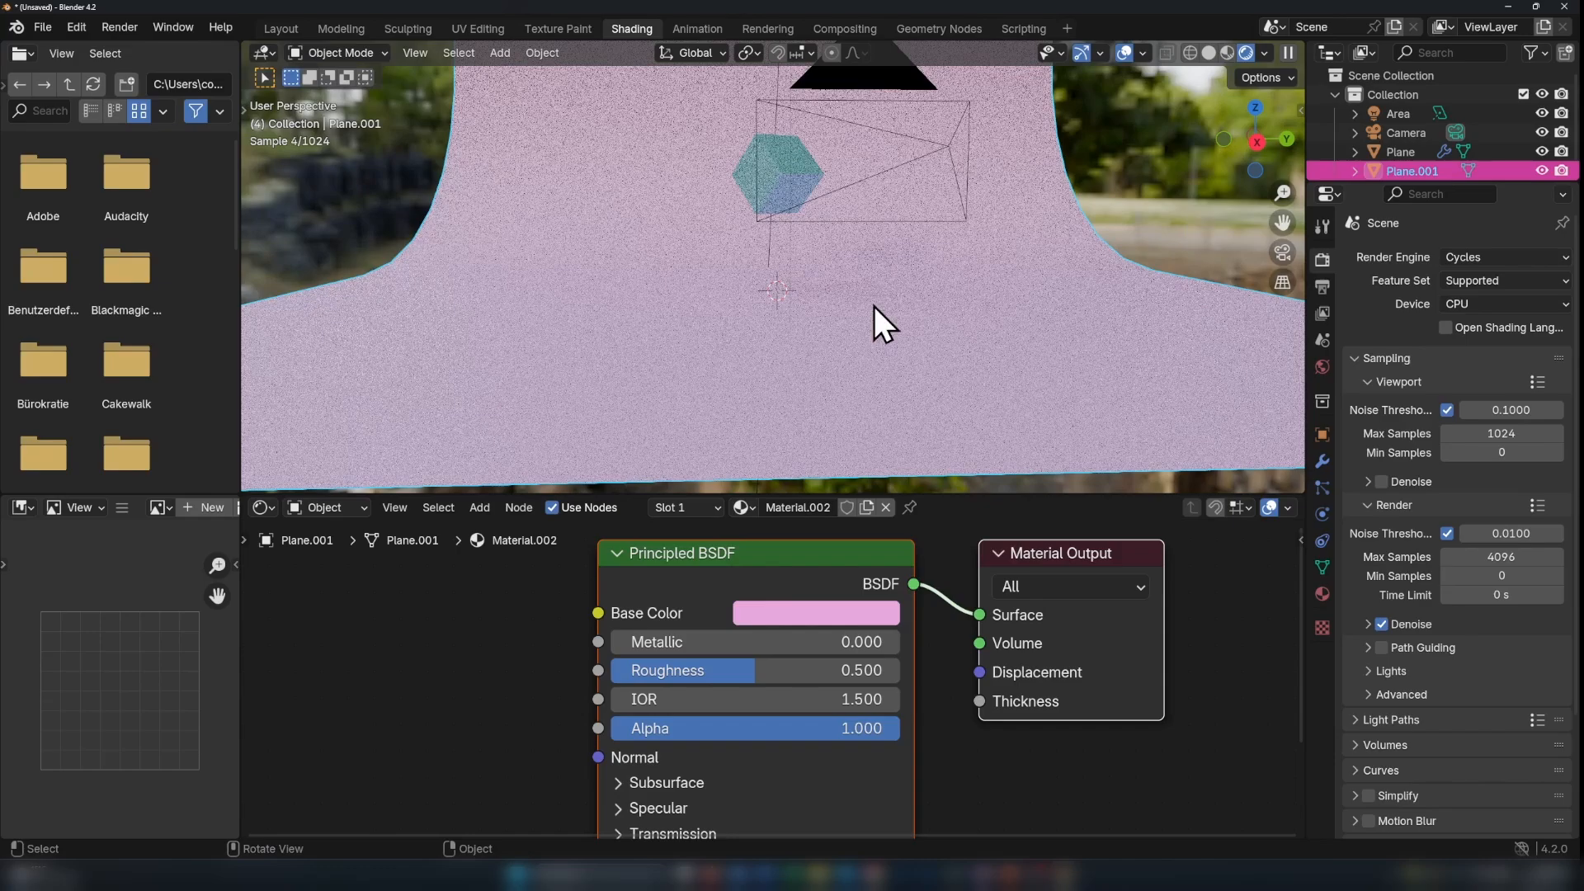
Step: Split a new area off the Shading workspace's 3D viewport, above the shader nodes, and make it a Timeline
drag(1302, 488, 1275, 423)
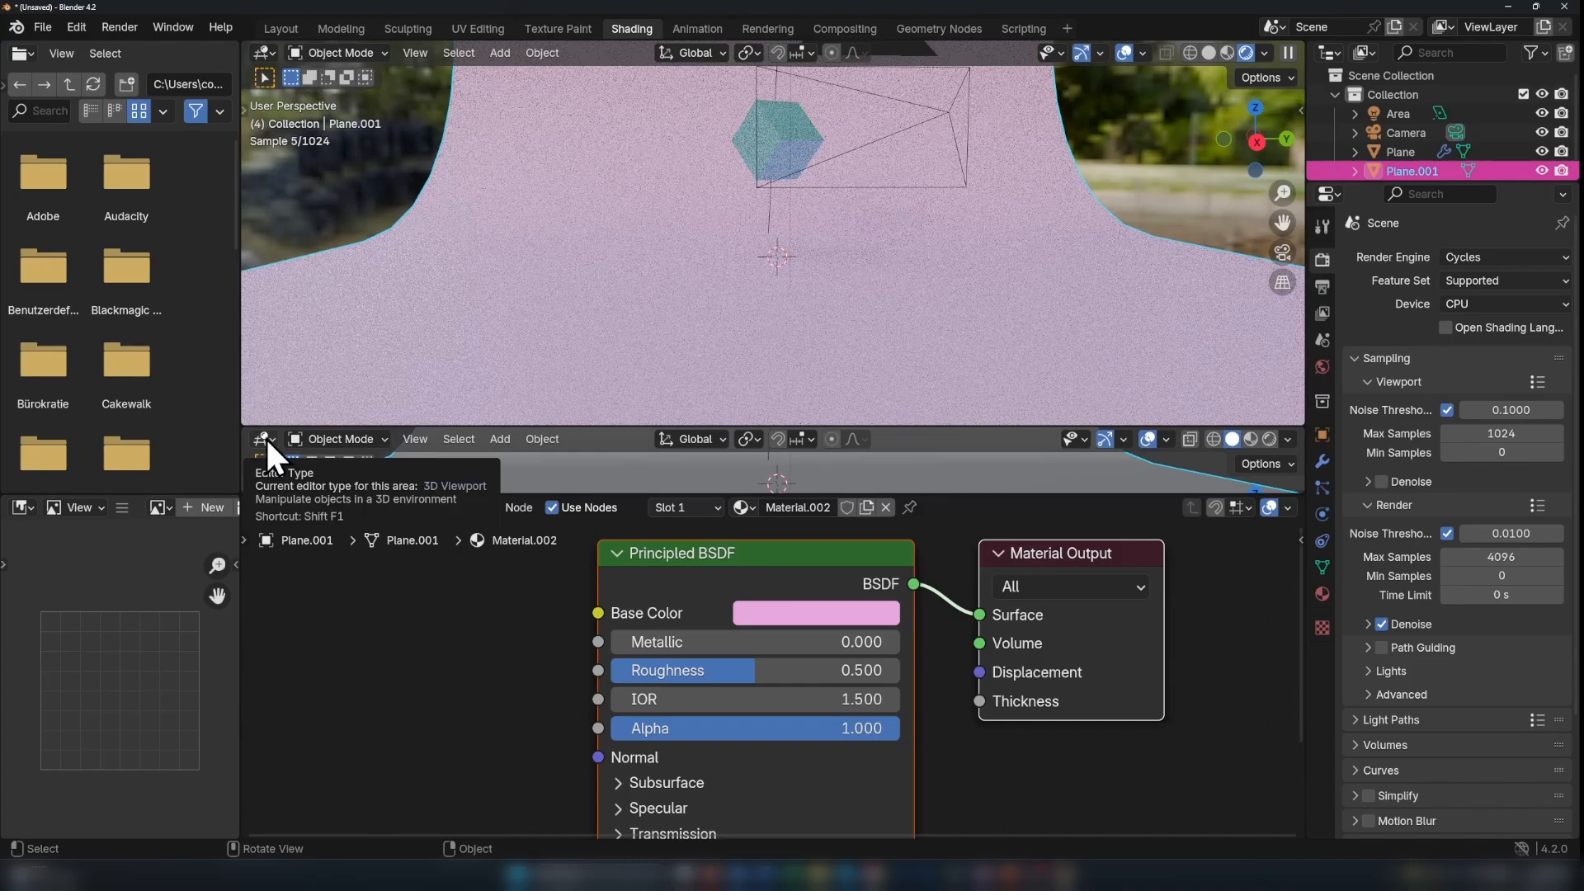
click(266, 438)
click(523, 510)
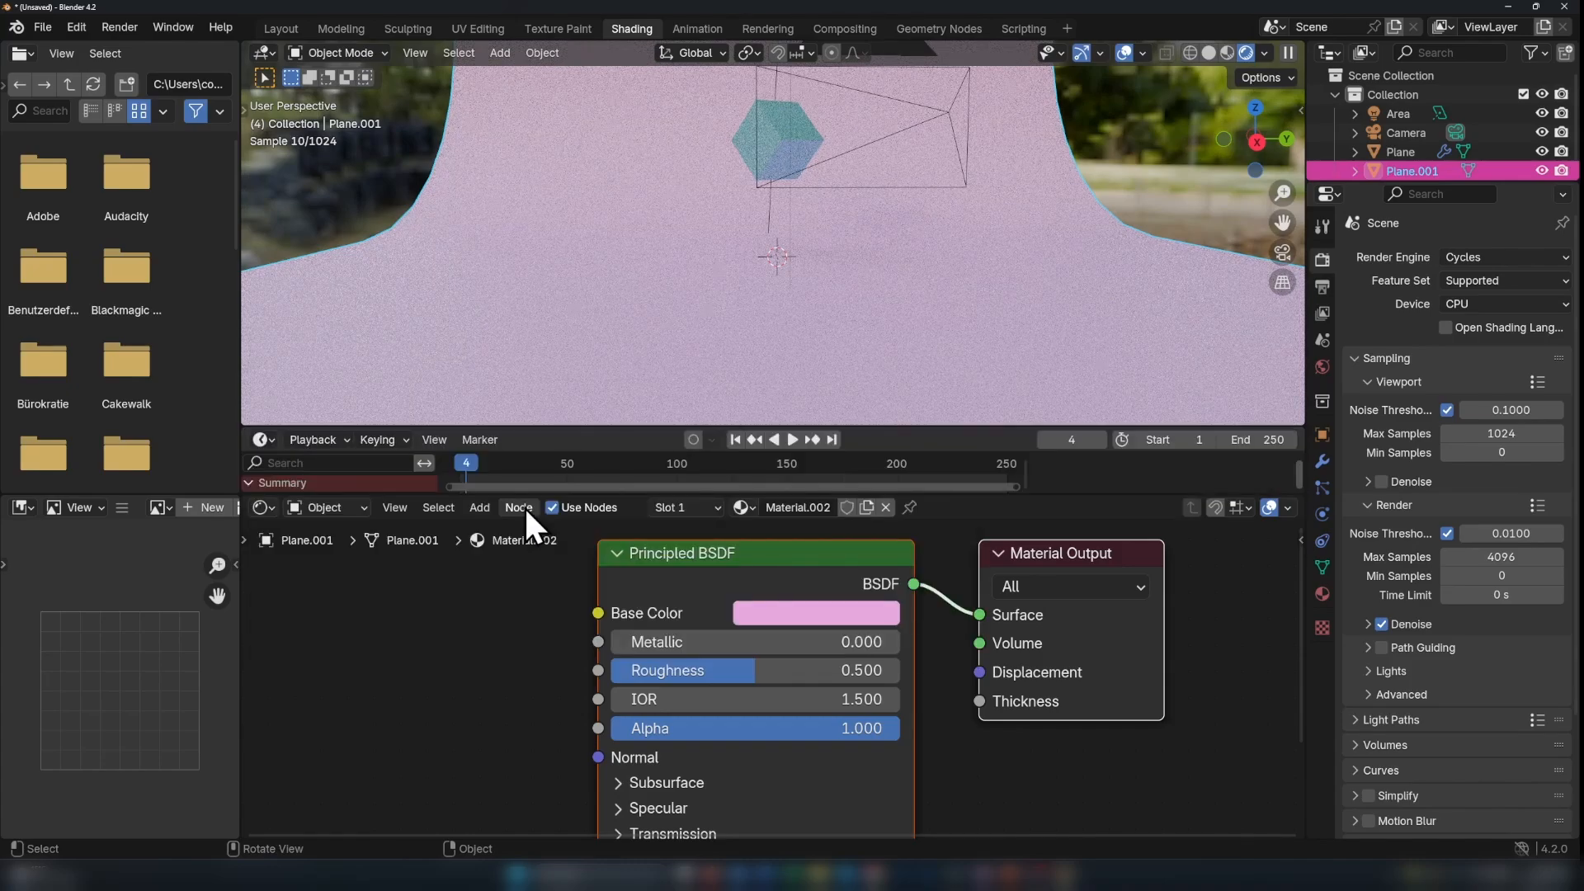
Step: Keyframe the backdrop's pink base color at frame 1 and a light cyan base color at frame 112
click(735, 439)
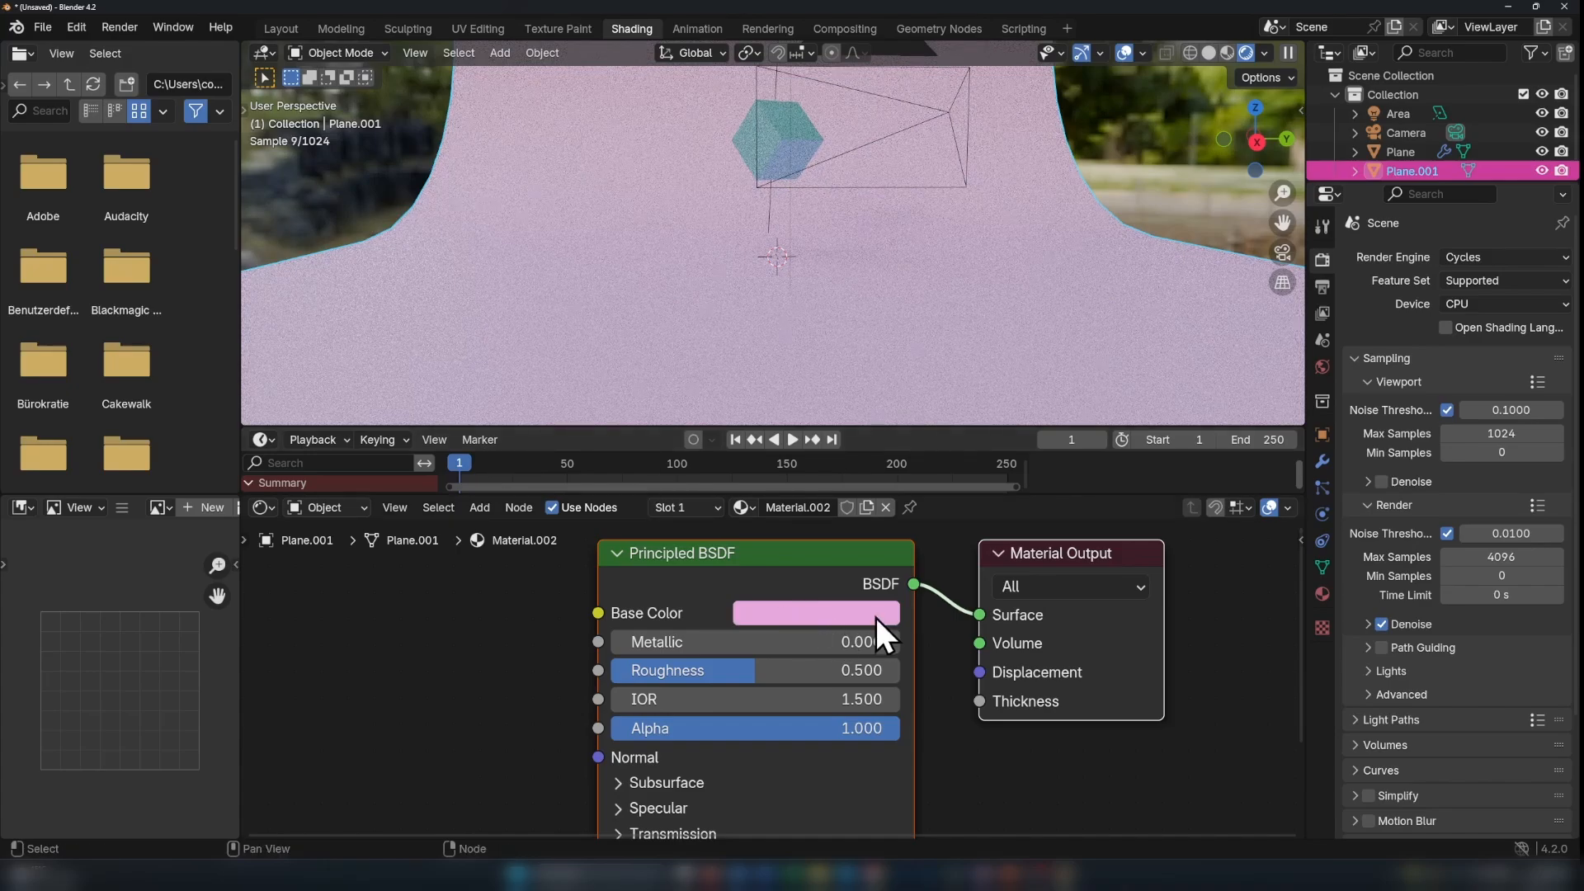
key(i)
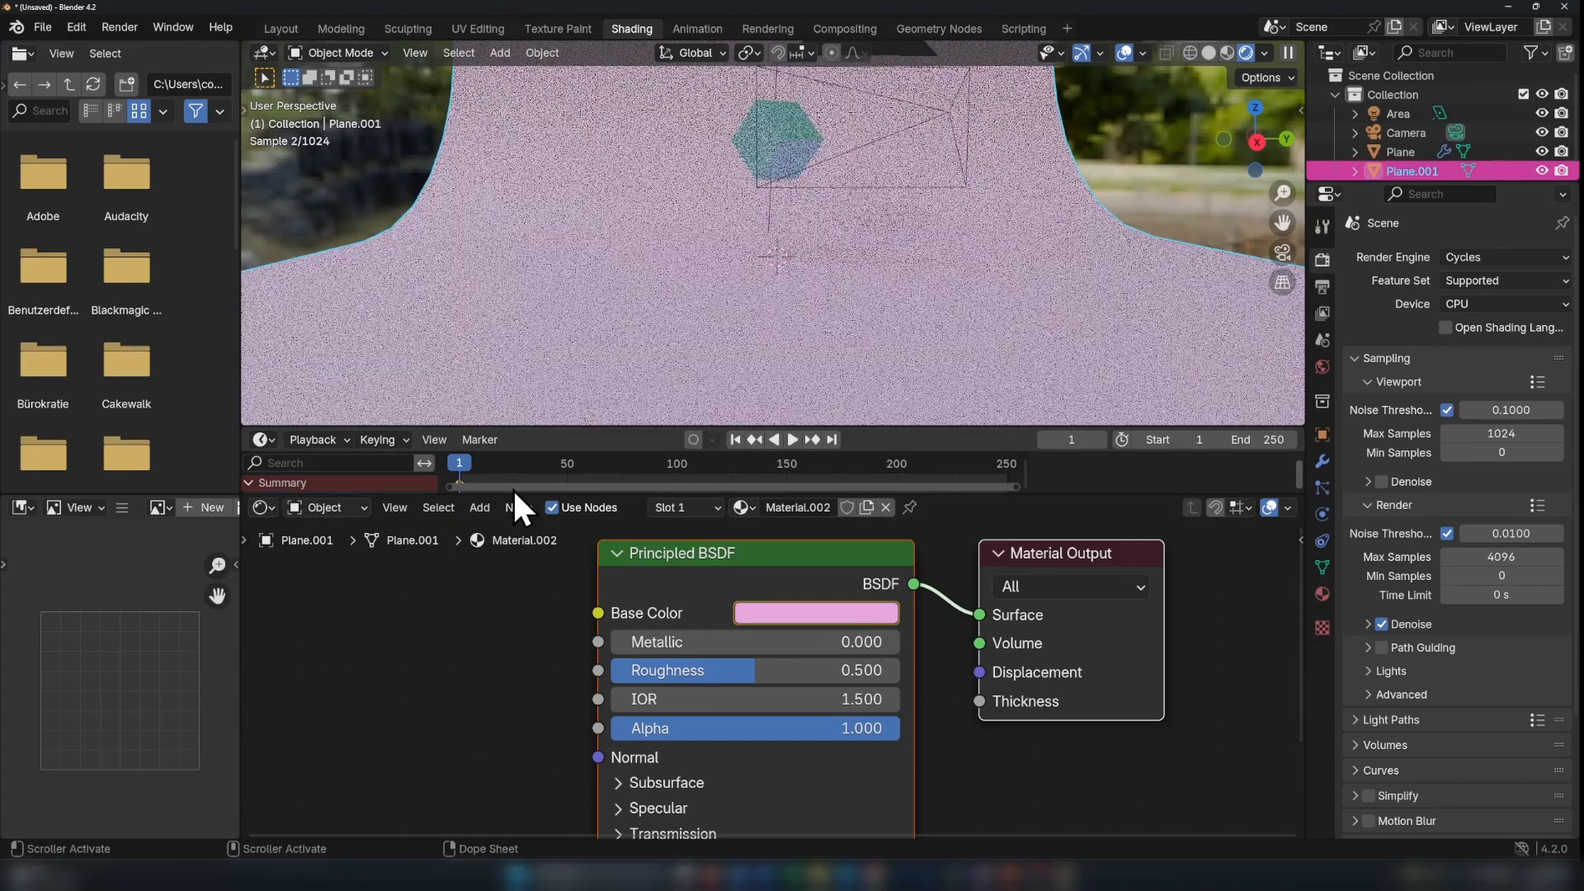
drag(458, 462, 704, 478)
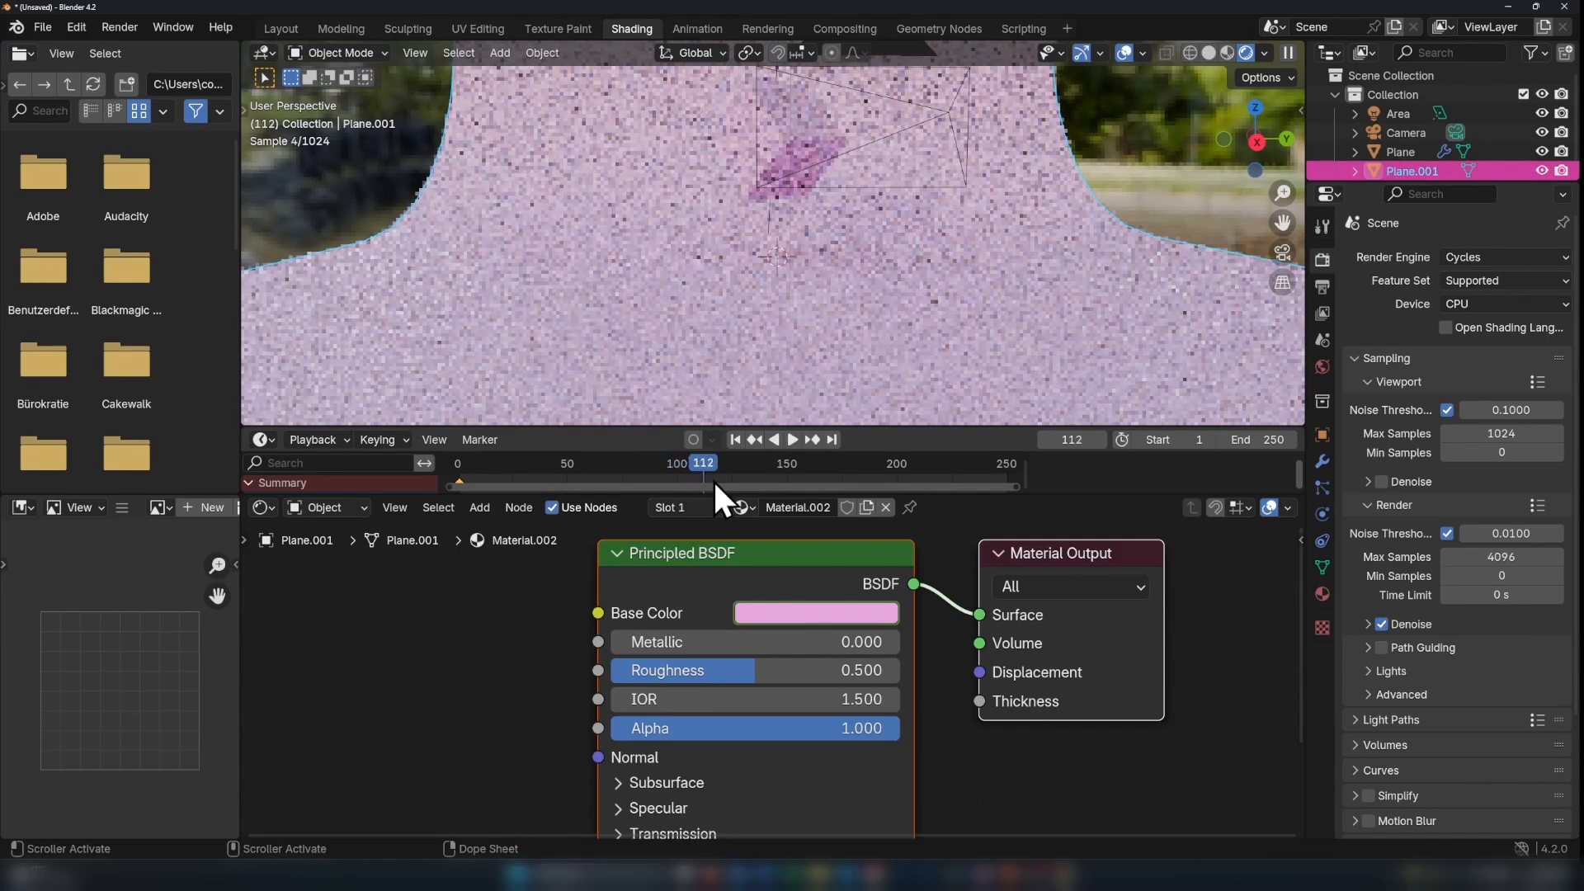
click(815, 612)
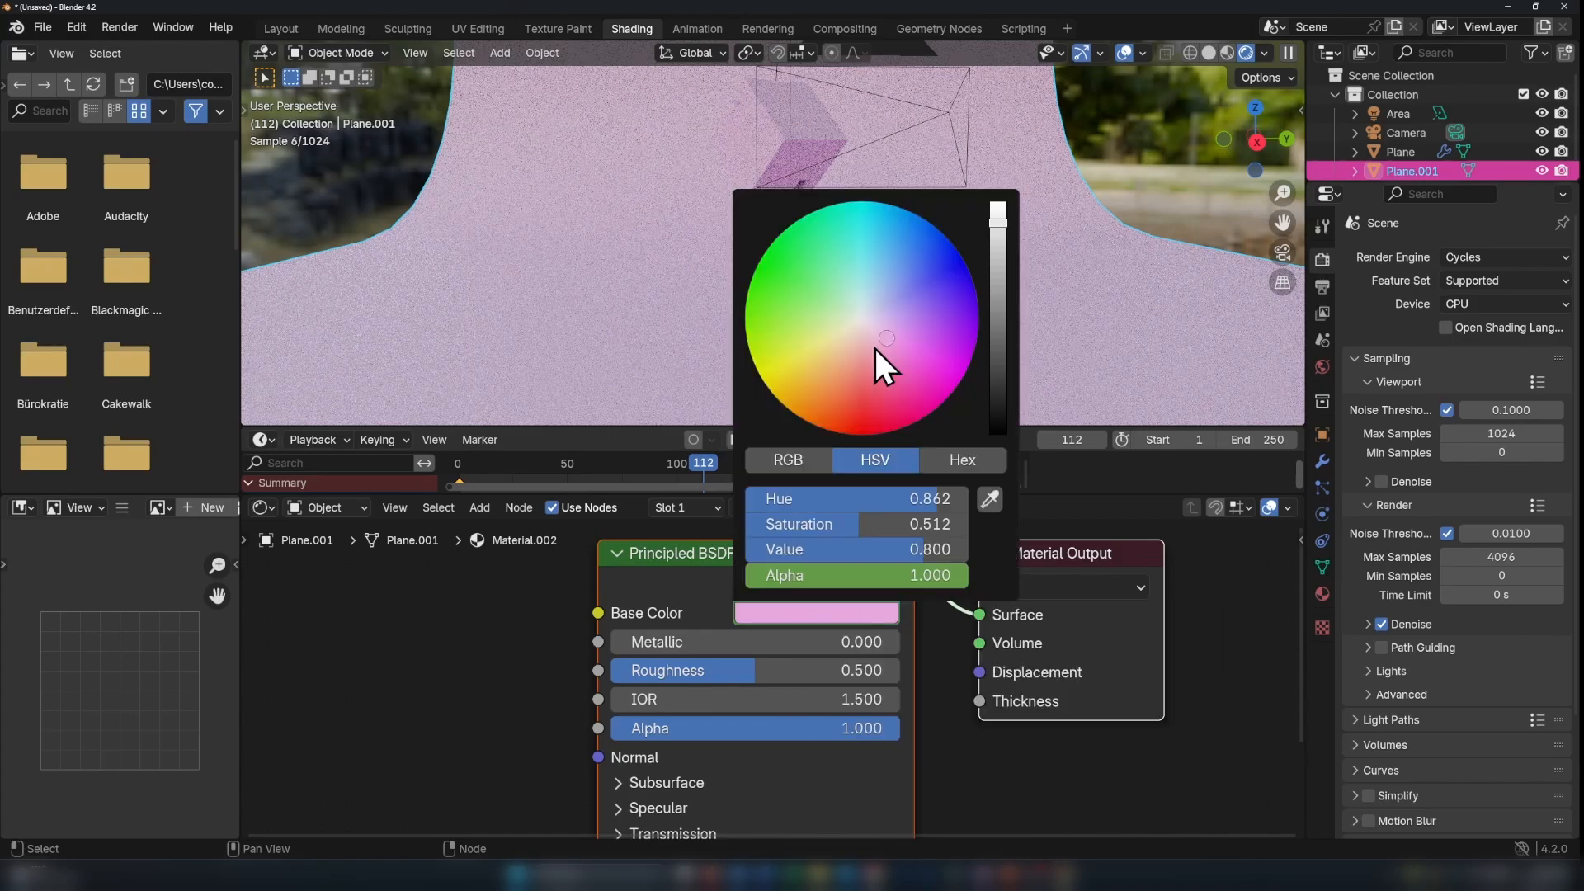
drag(873, 310, 864, 276)
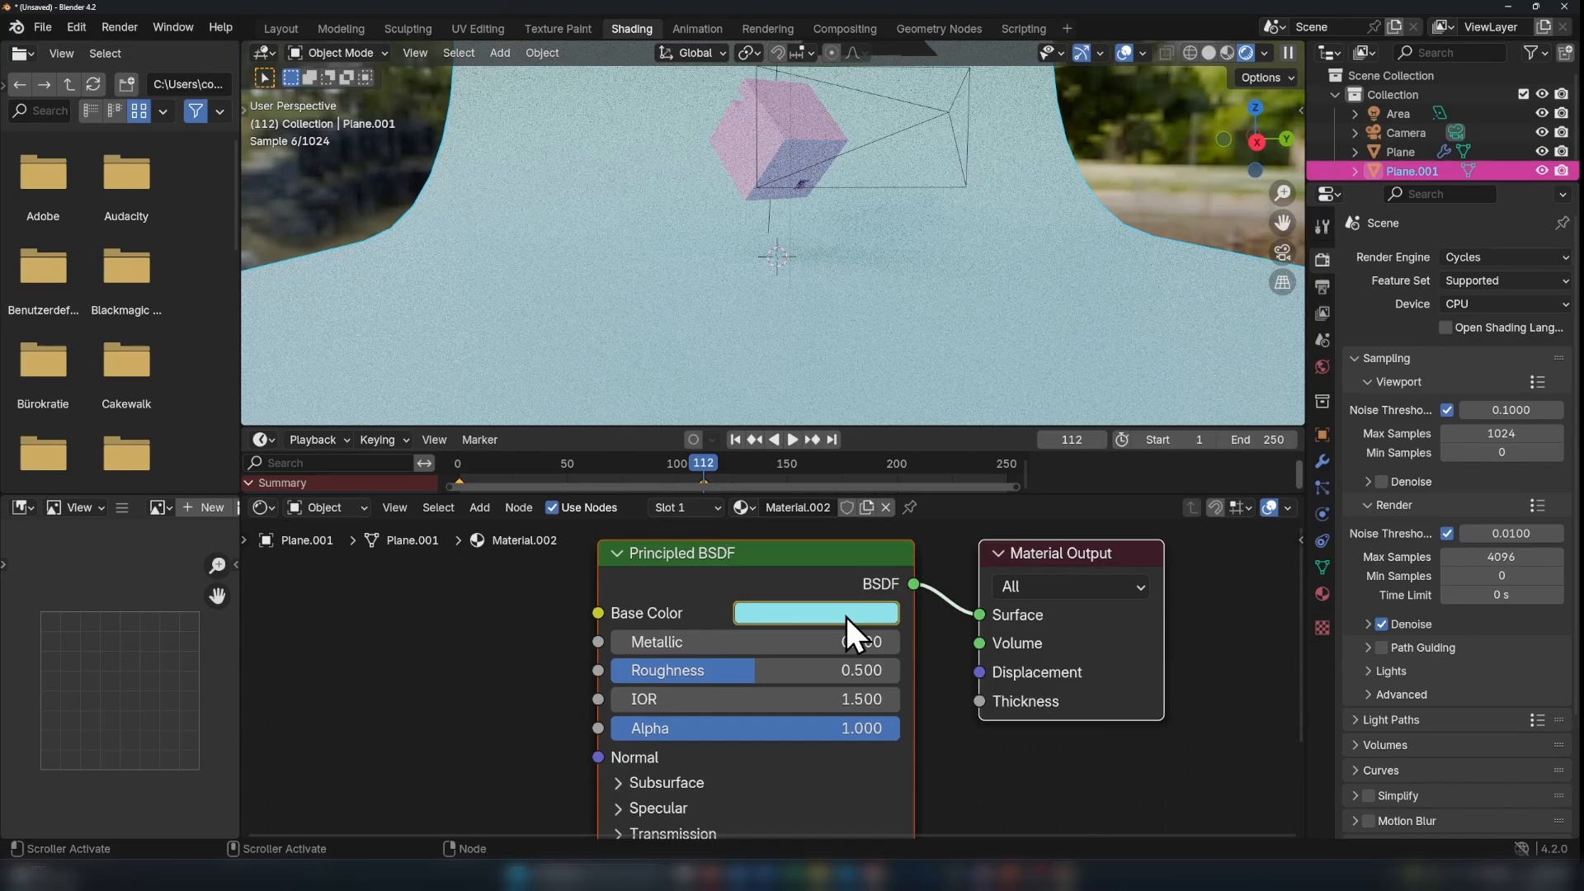
Step: Enlarge the timeline and duplicate the frame 1 color keyframe to the animation's end, near frame 250
click(832, 438)
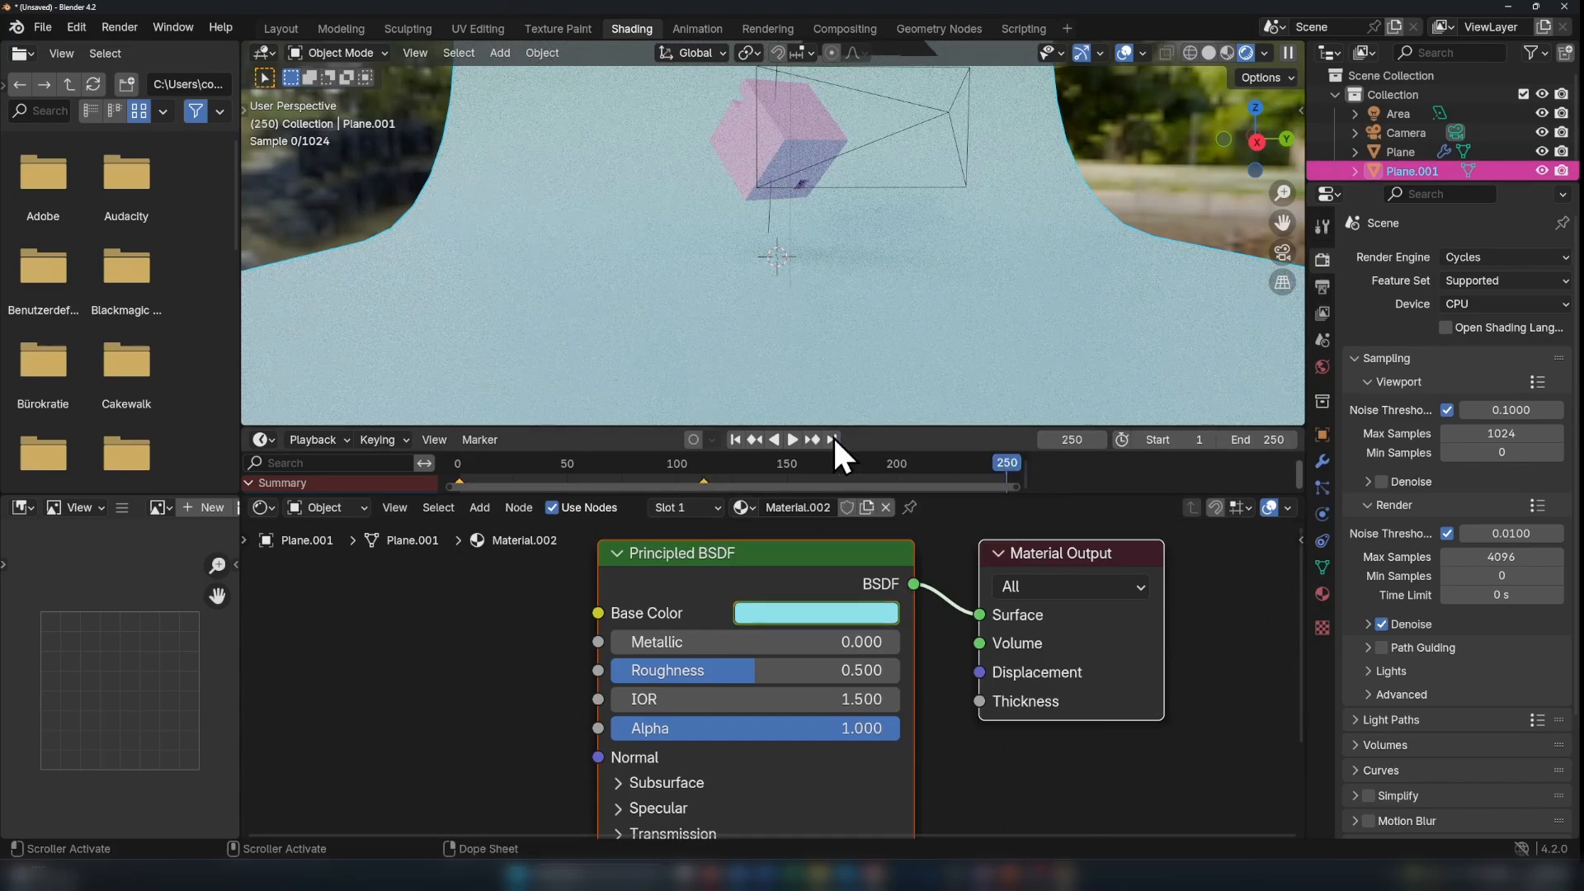
drag(914, 427, 896, 300)
click(461, 365)
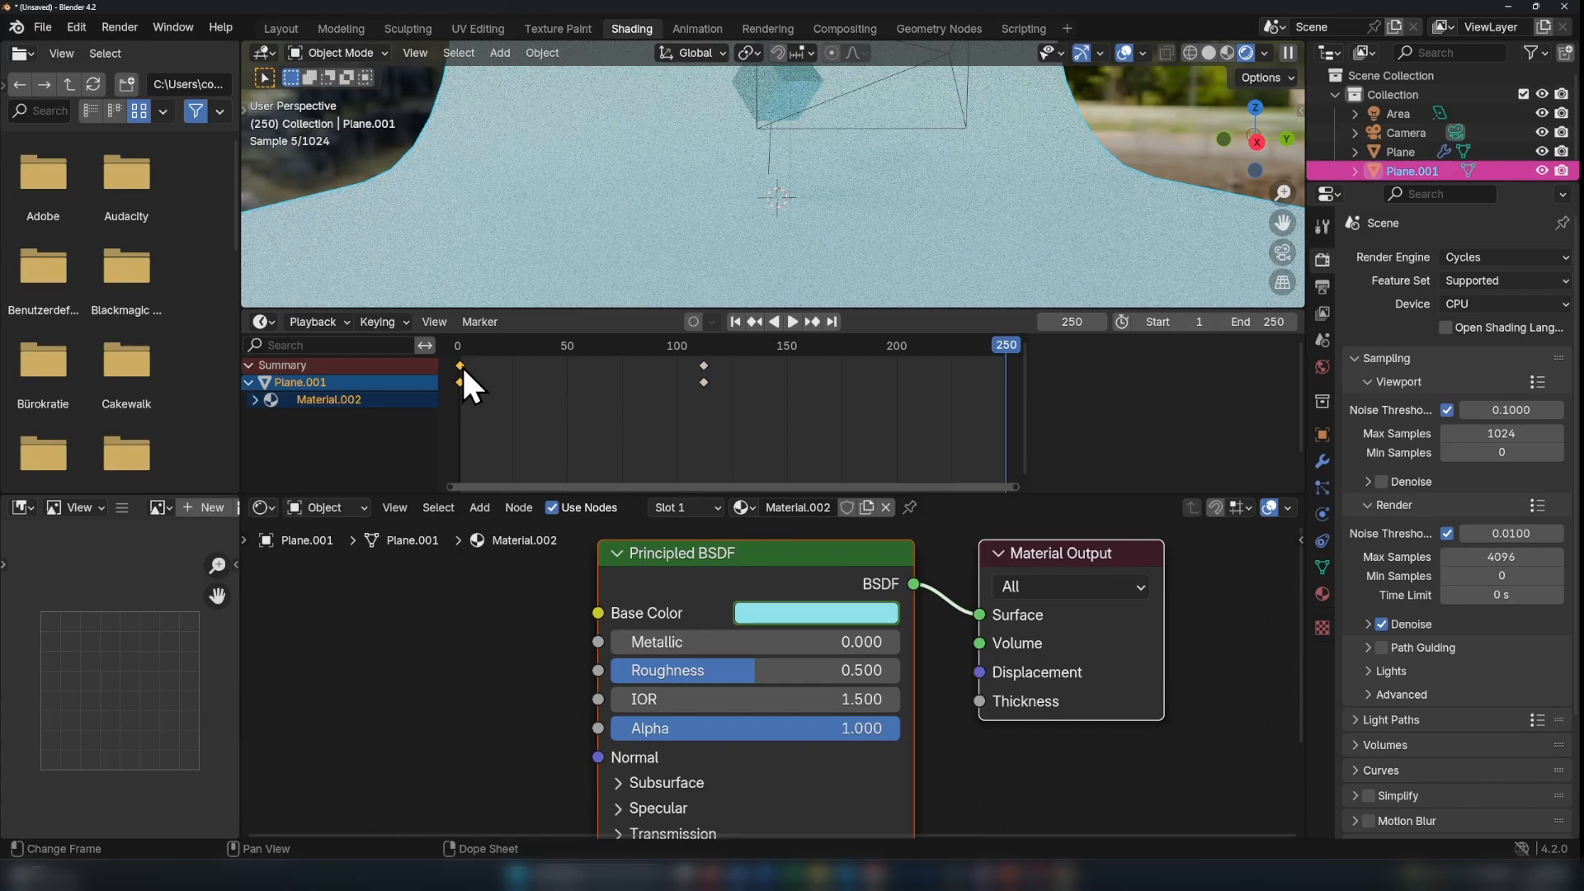
key(shift+d)
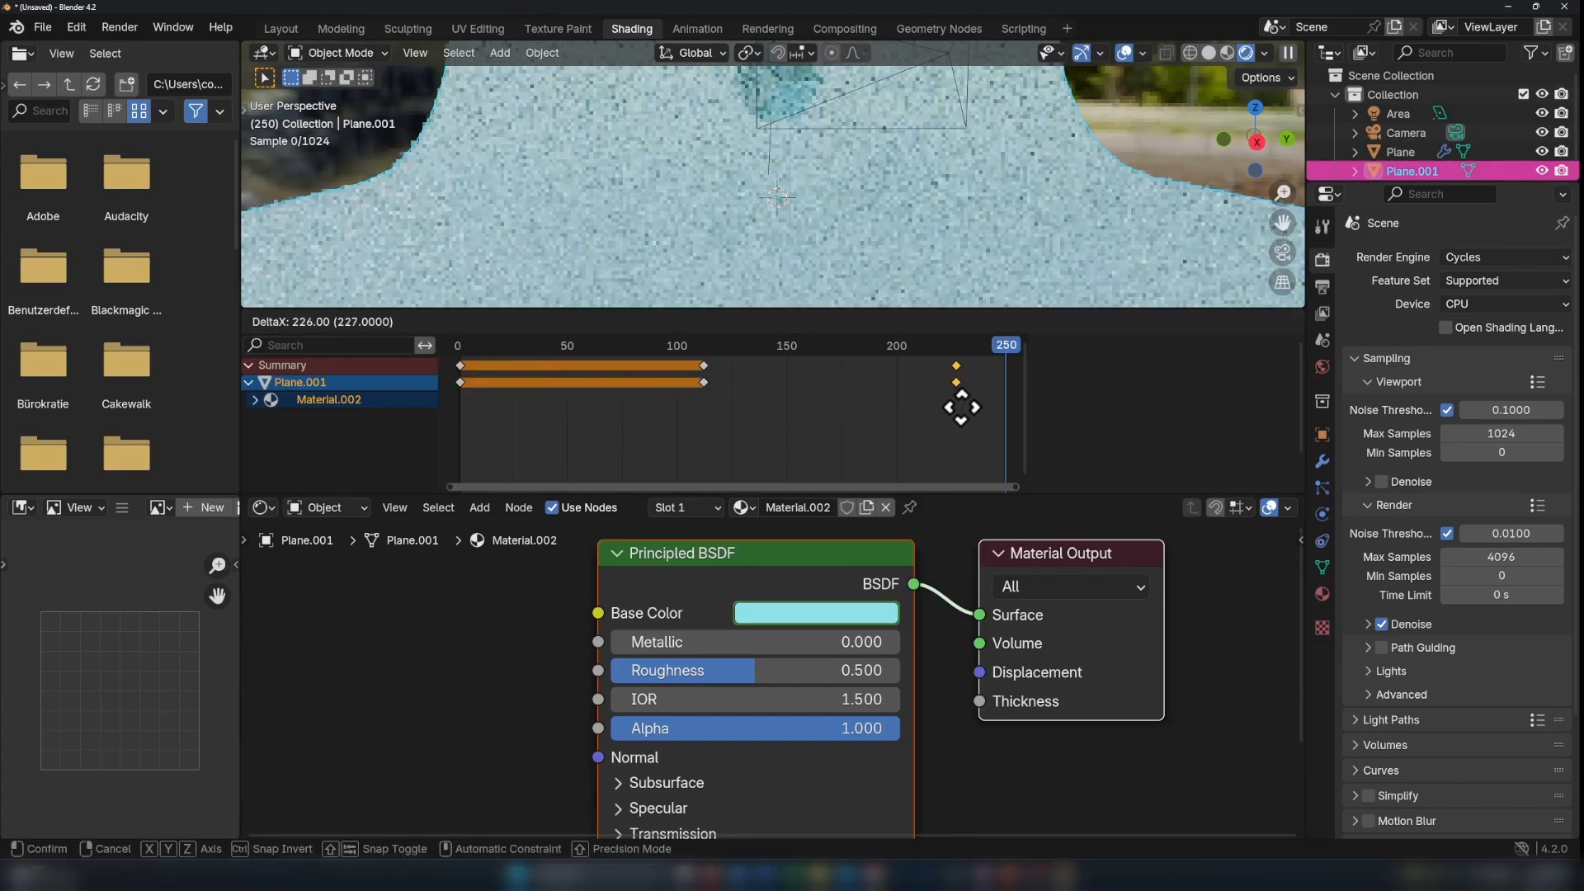
click(1007, 407)
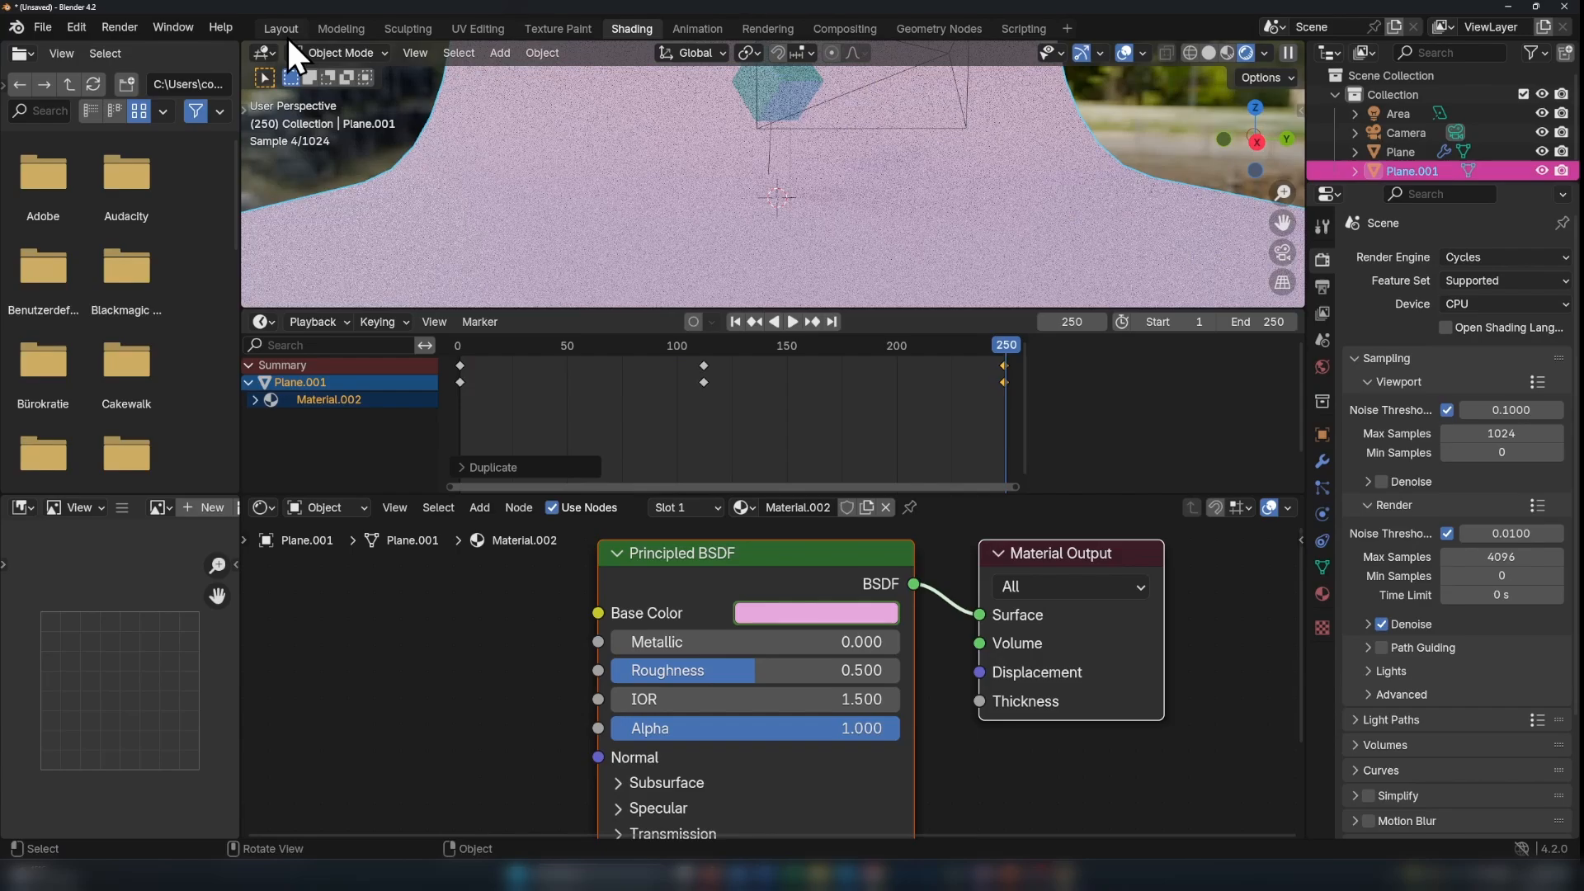
Step: Return to the Layout workspace and play the animation from frame 1 to check the backdrop's color change
click(281, 27)
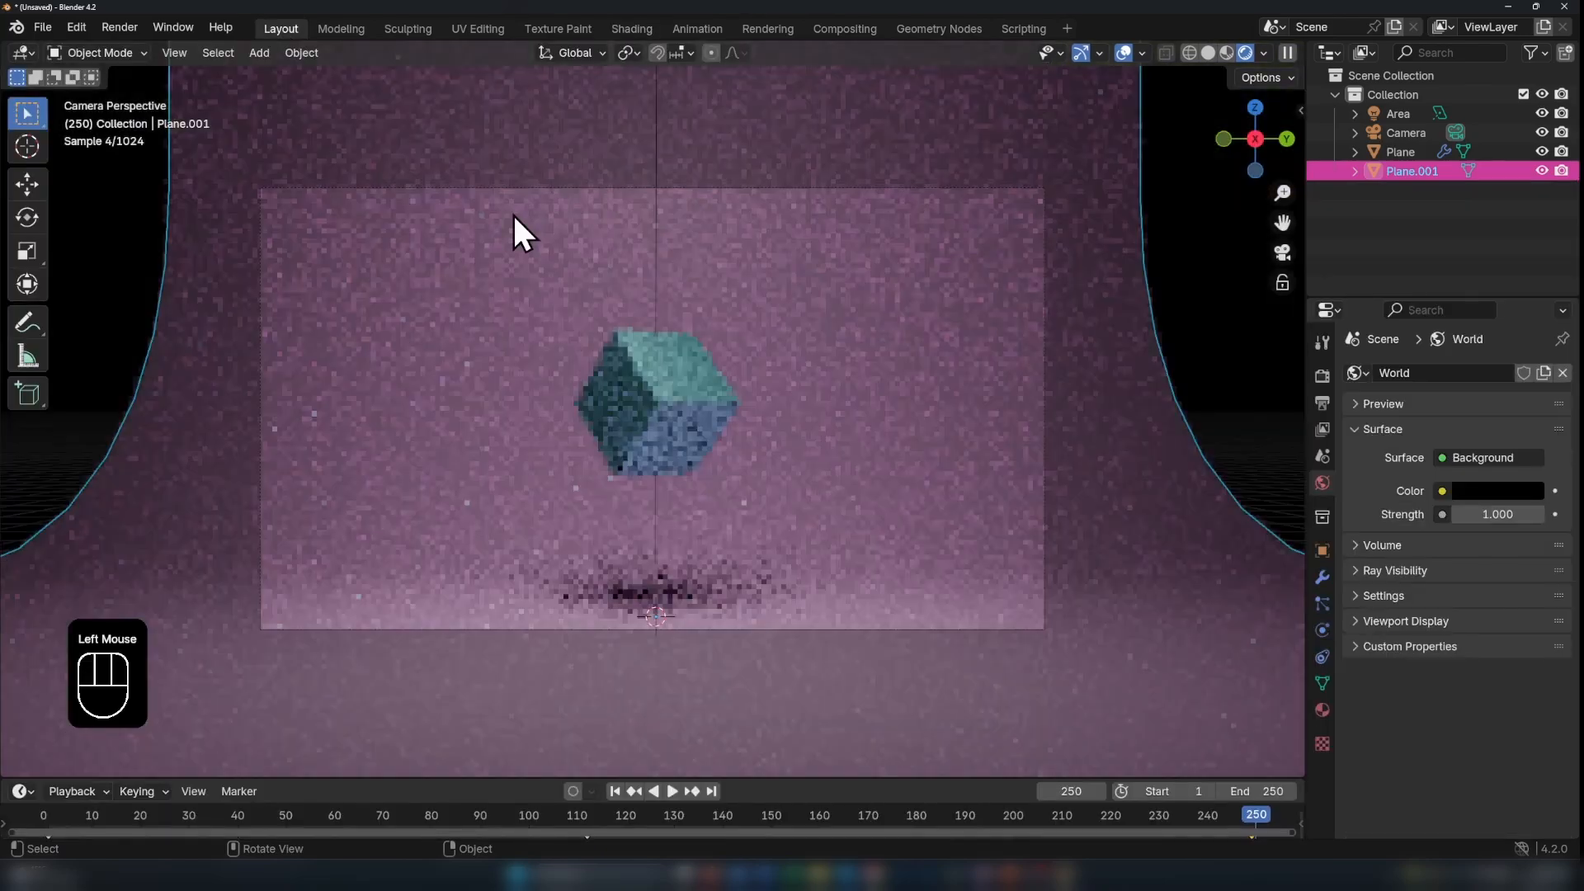
double_click(616, 791)
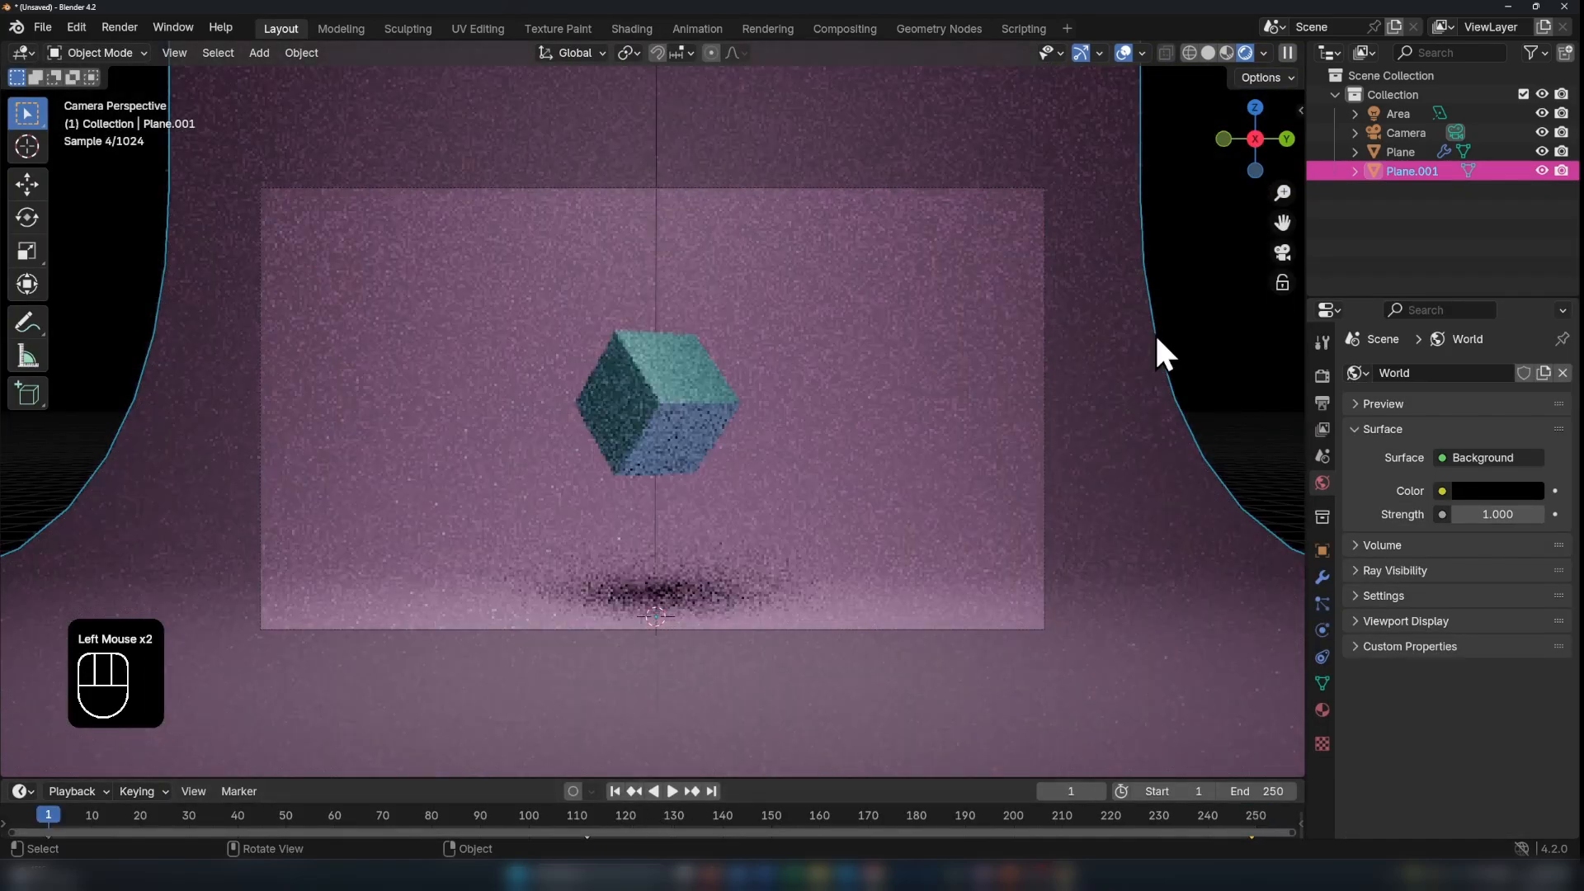
key(space)
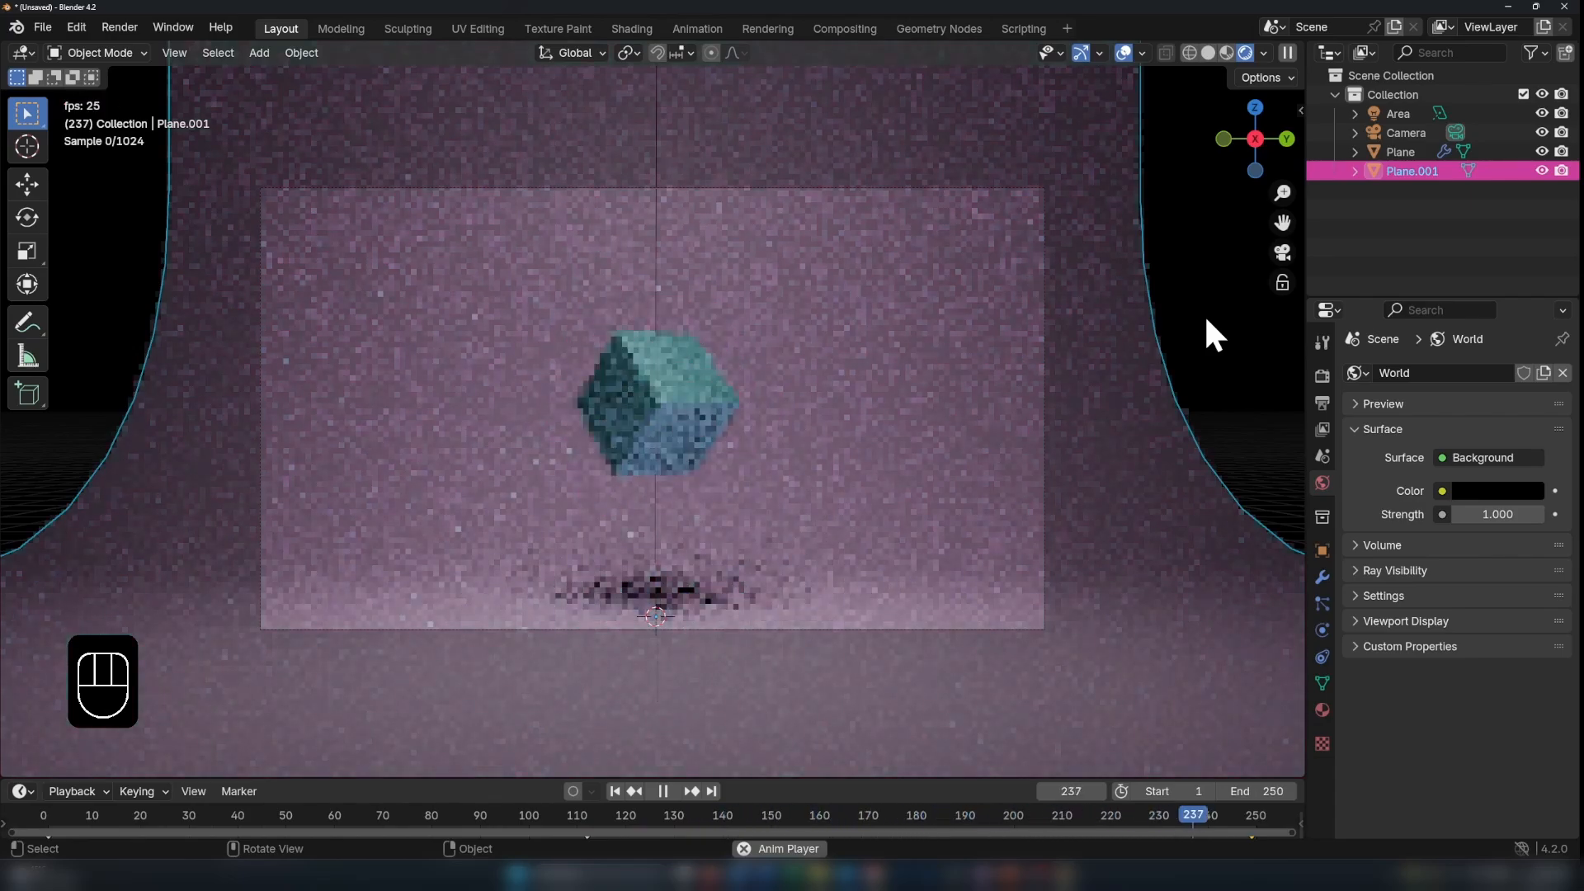
key(space)
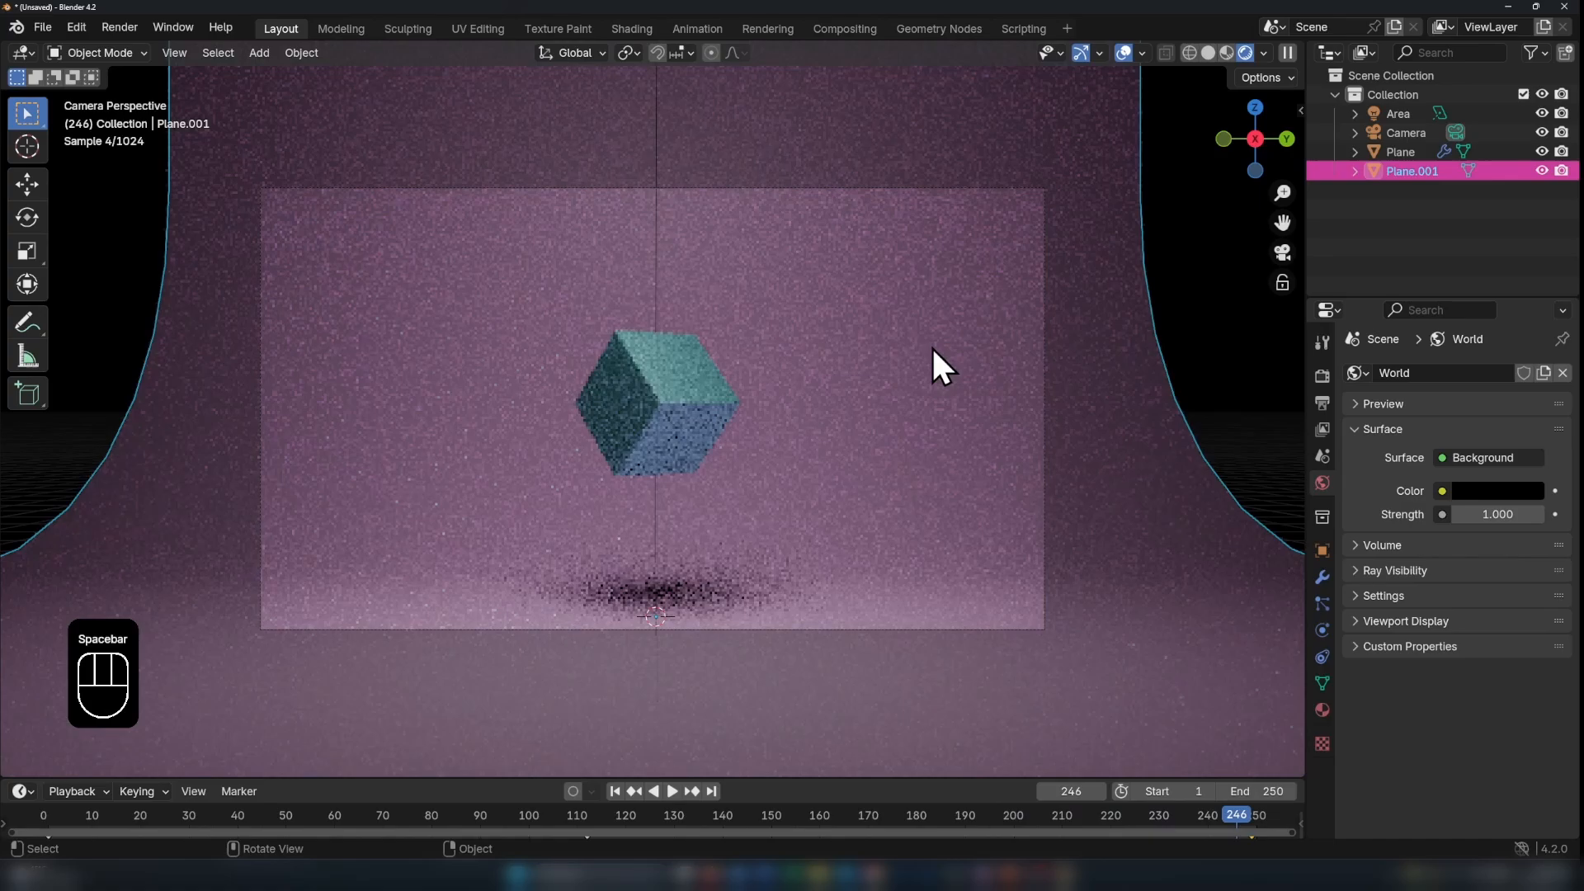
Step: Set the render output's file format to OpenEXR with the DWAA (lossy) codec
click(532, 378)
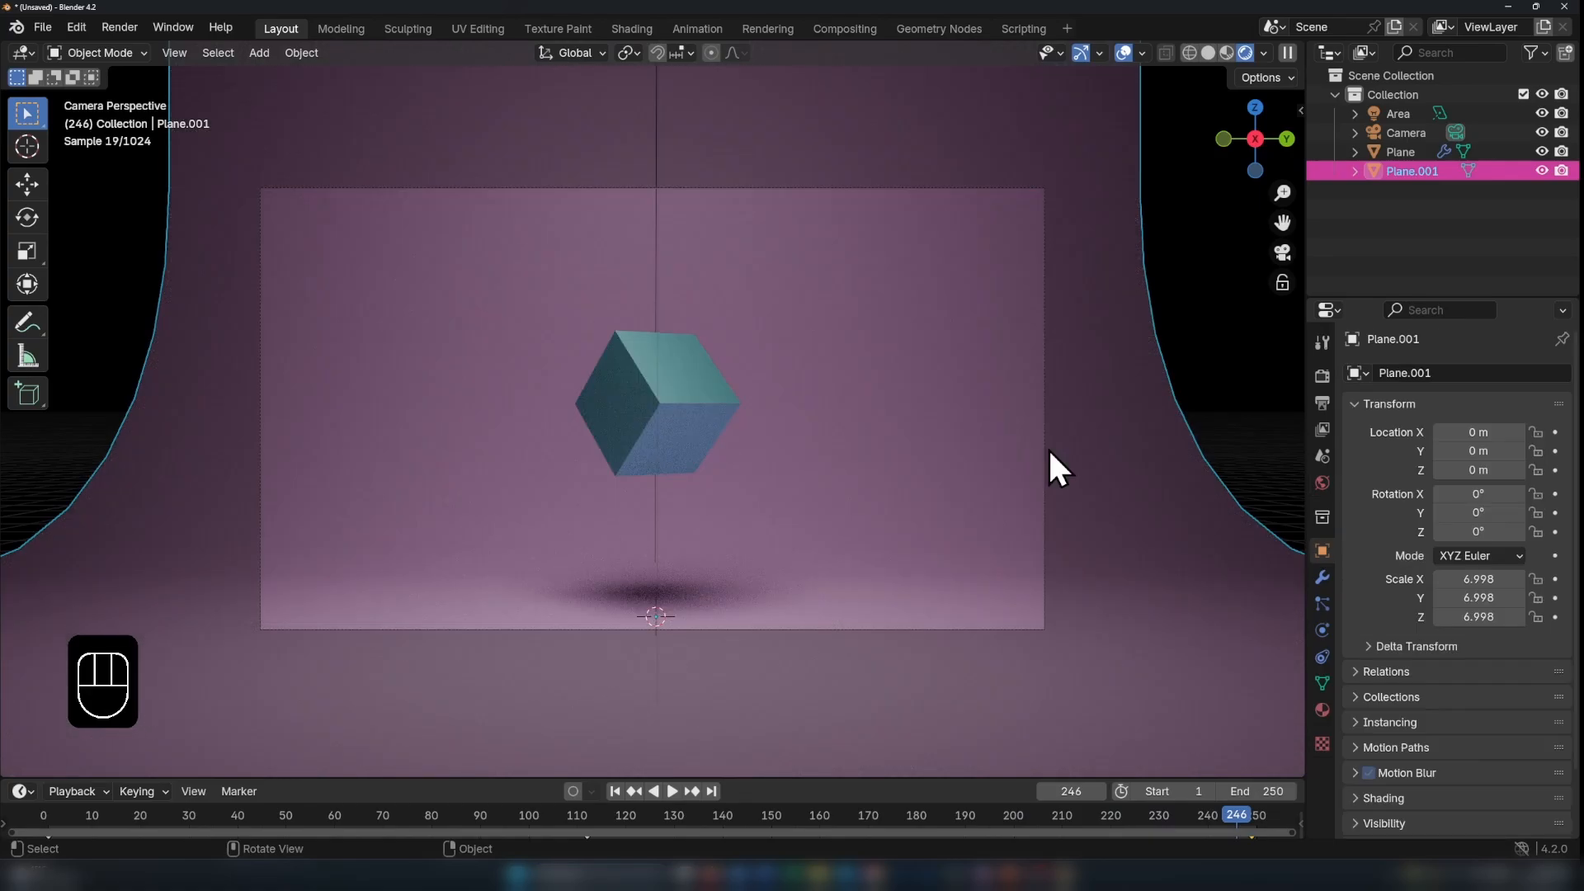
click(1322, 403)
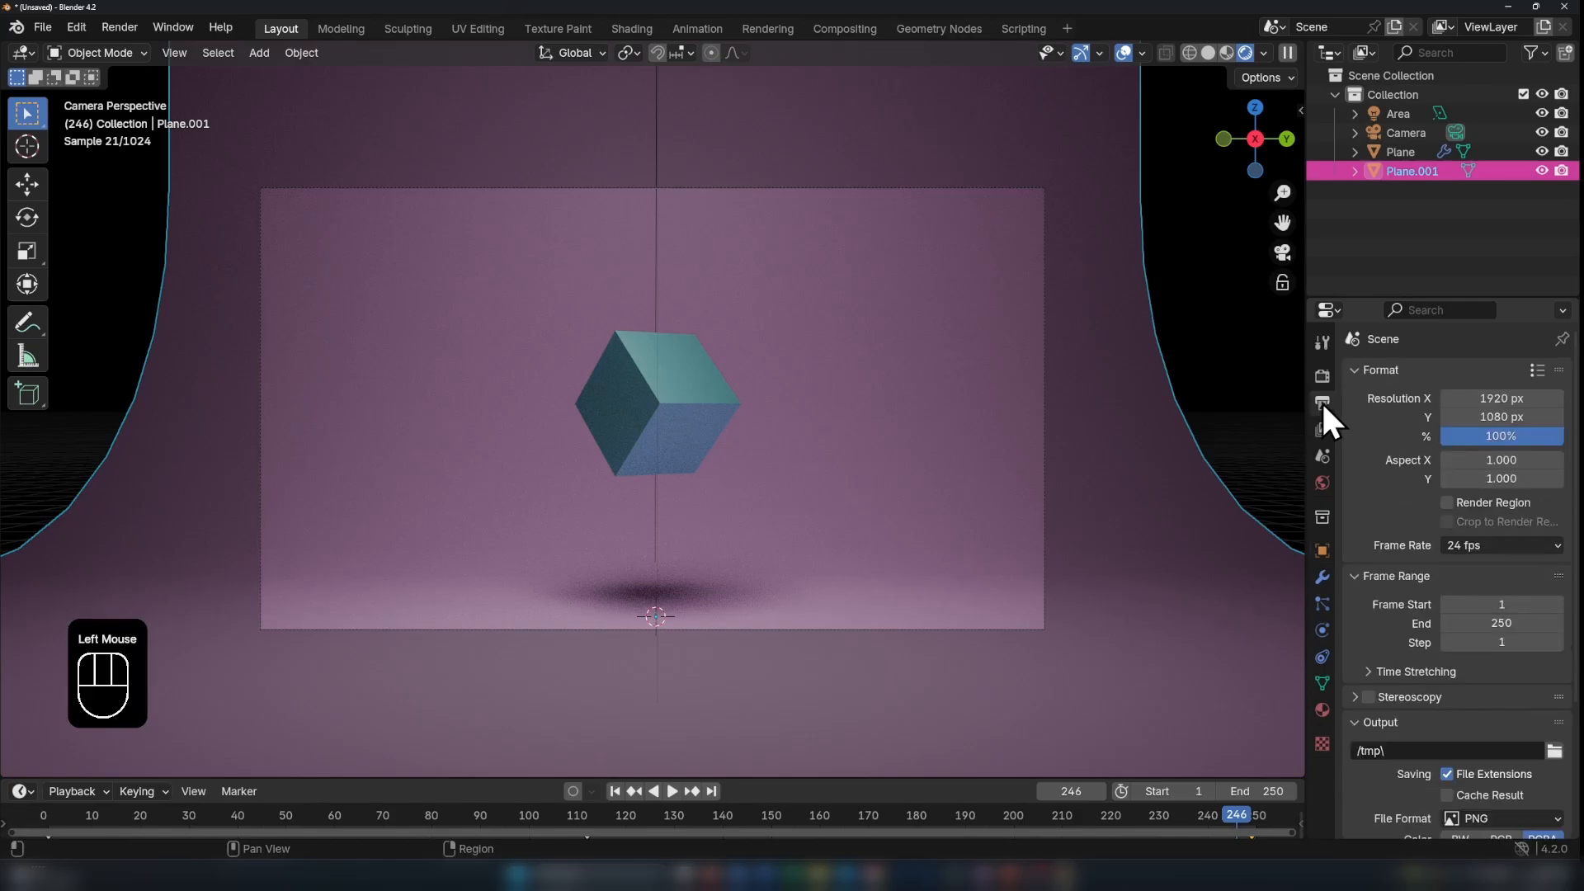
scroll(1499, 601, down, 6)
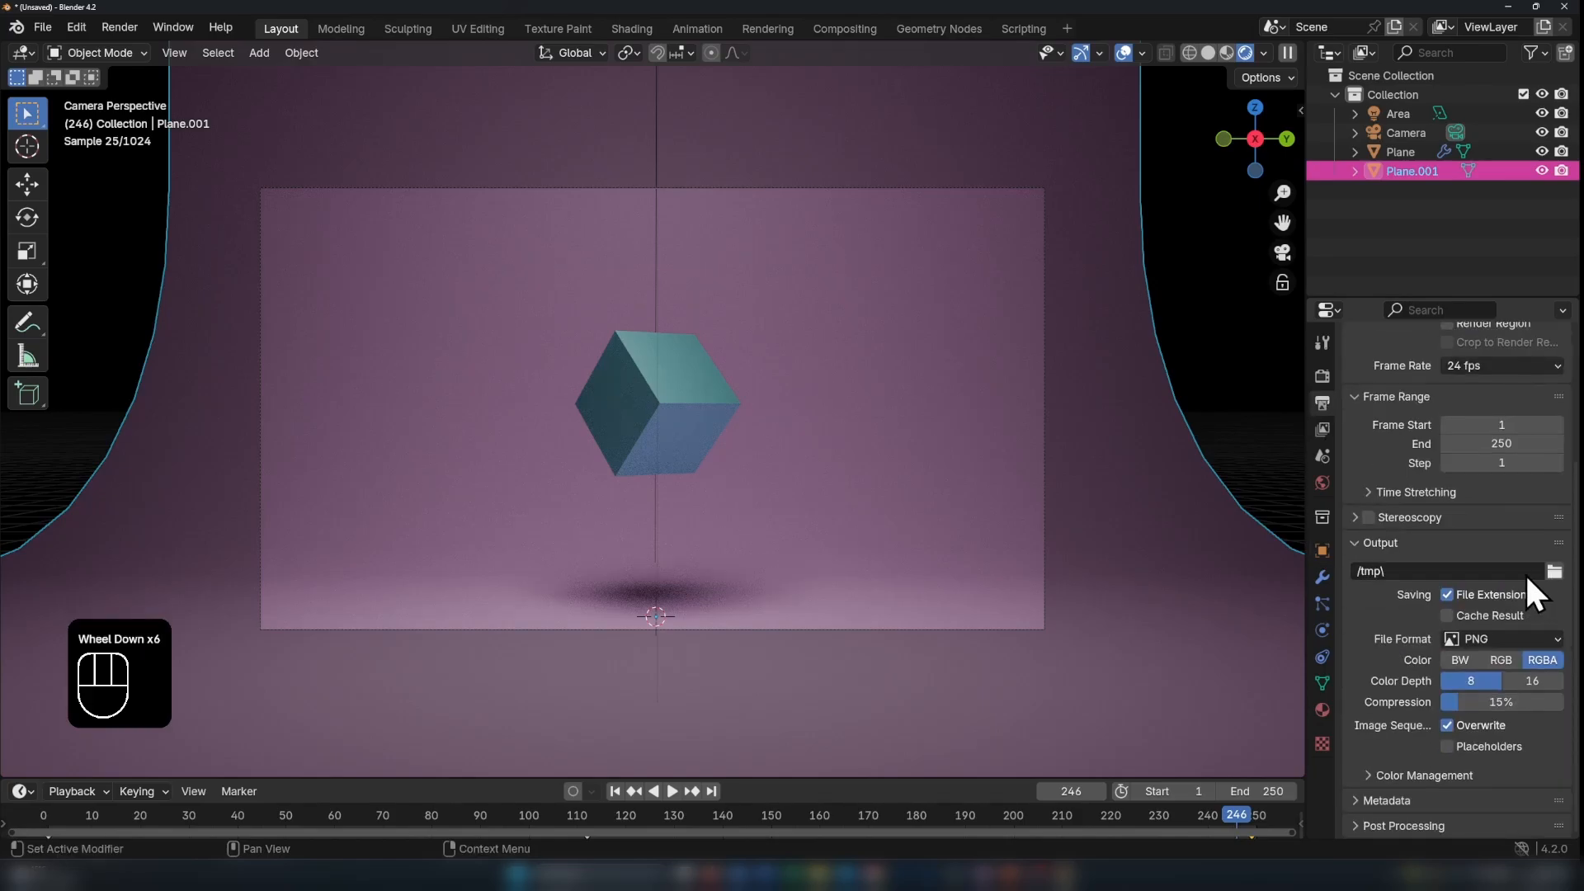
click(1457, 639)
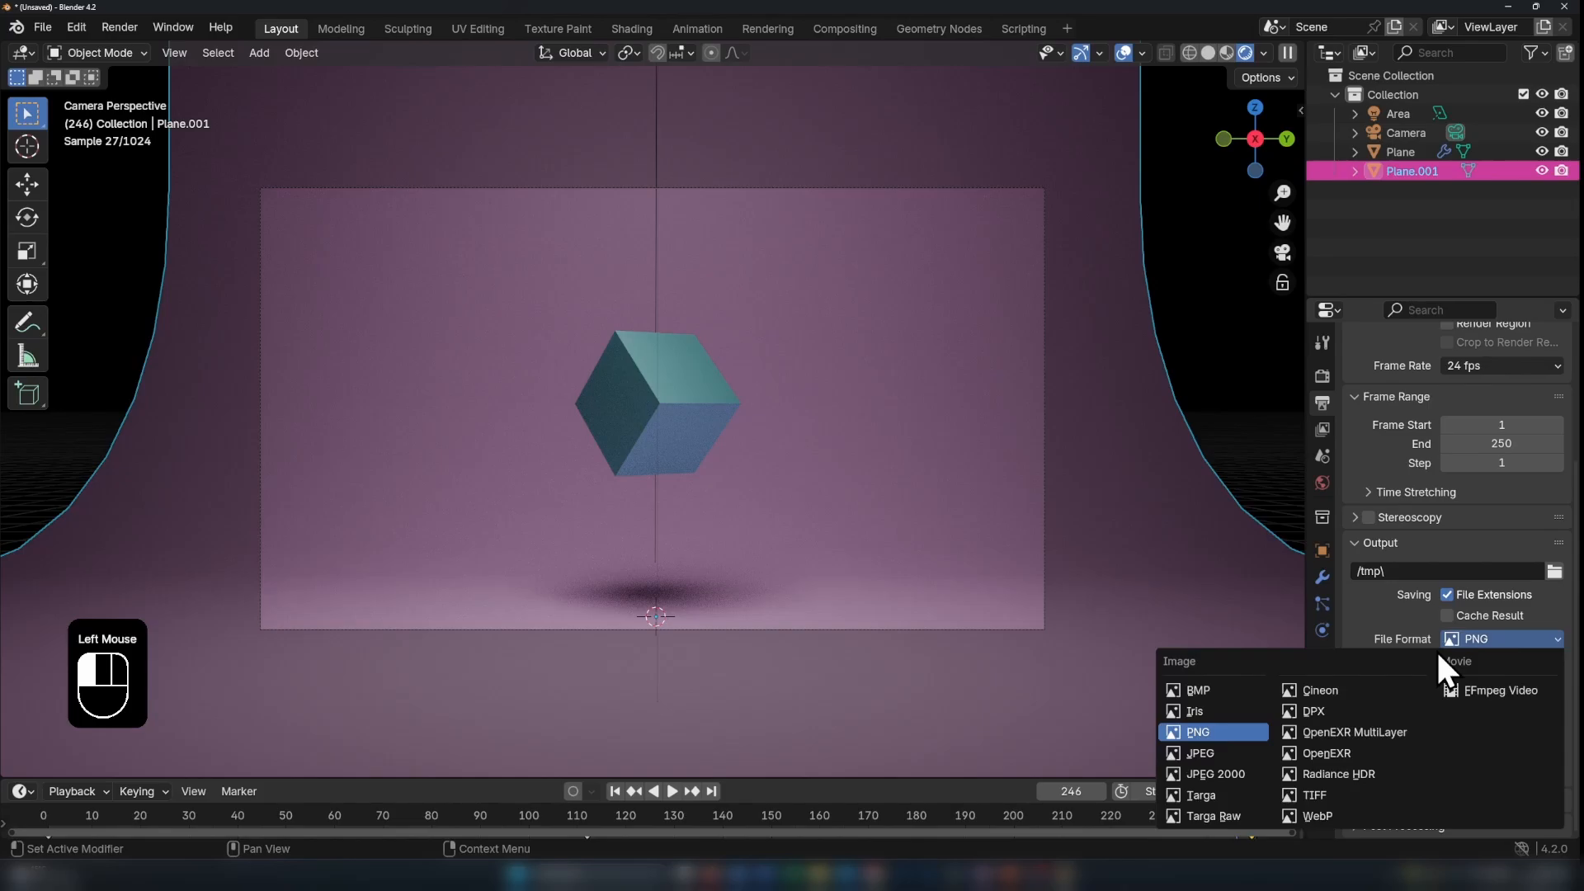
scroll(1437, 650, down, 3)
click(1480, 680)
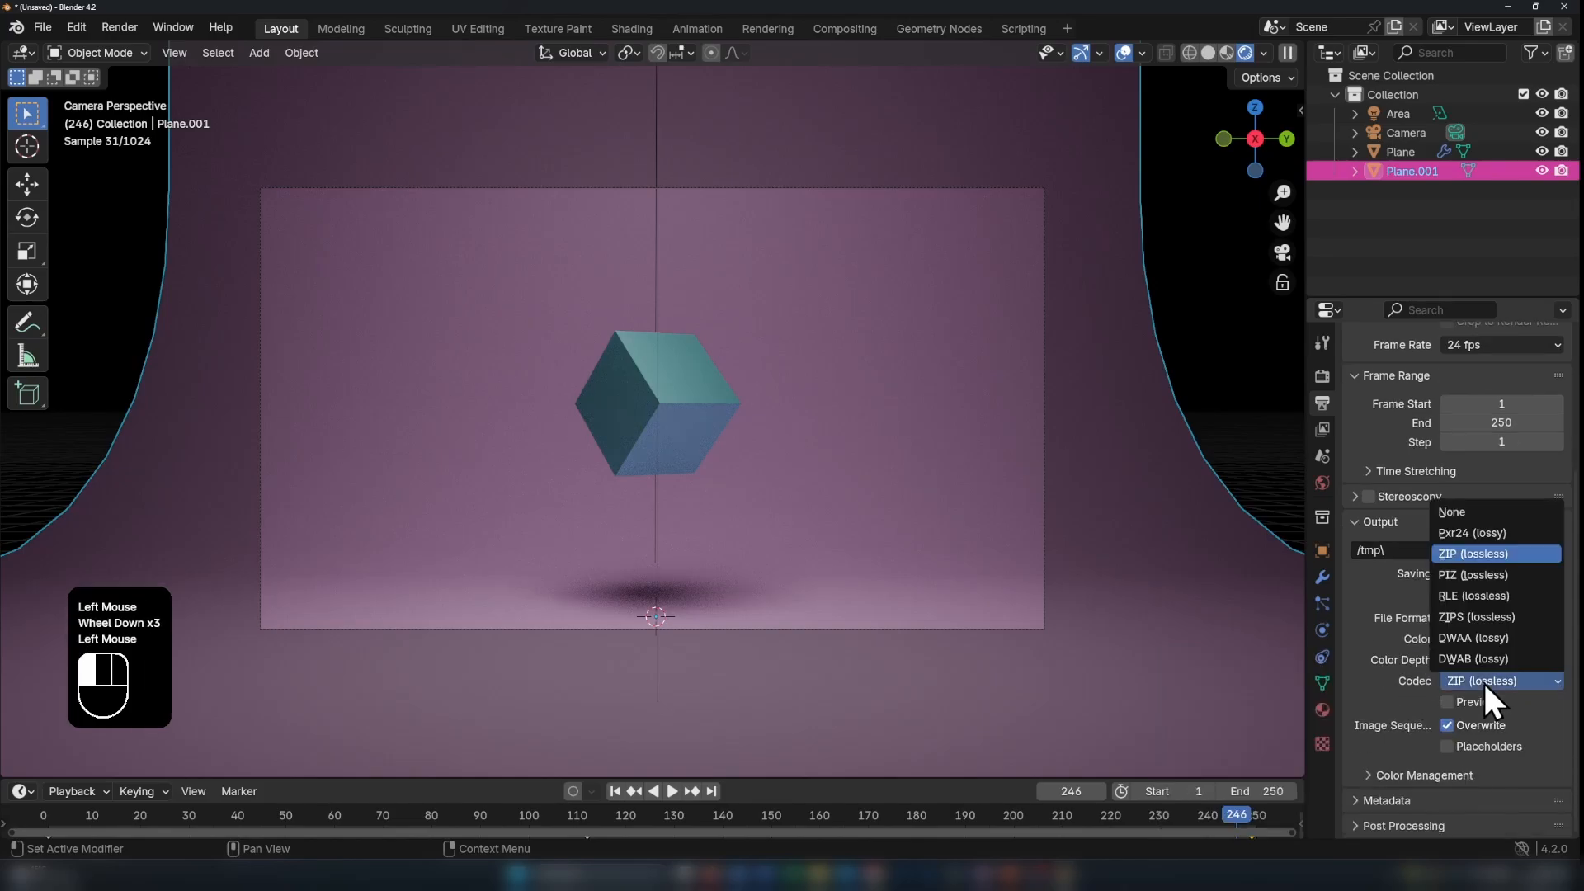
click(1481, 637)
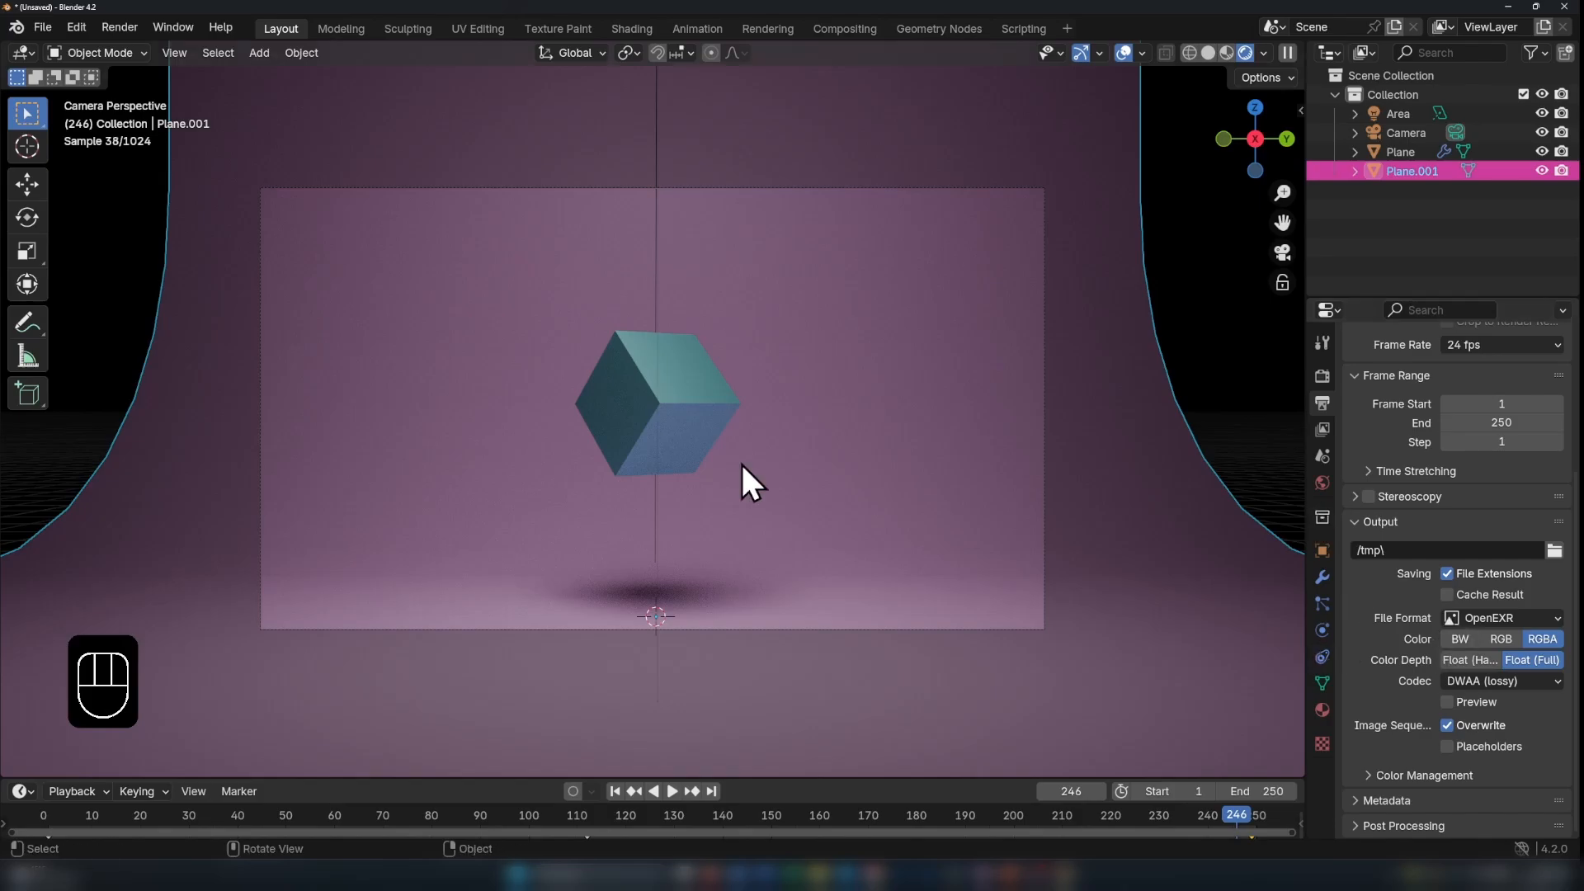
Step: Set the final render's max samples to 40 and check its denoising options
click(1322, 376)
scroll(1497, 511, up, 1)
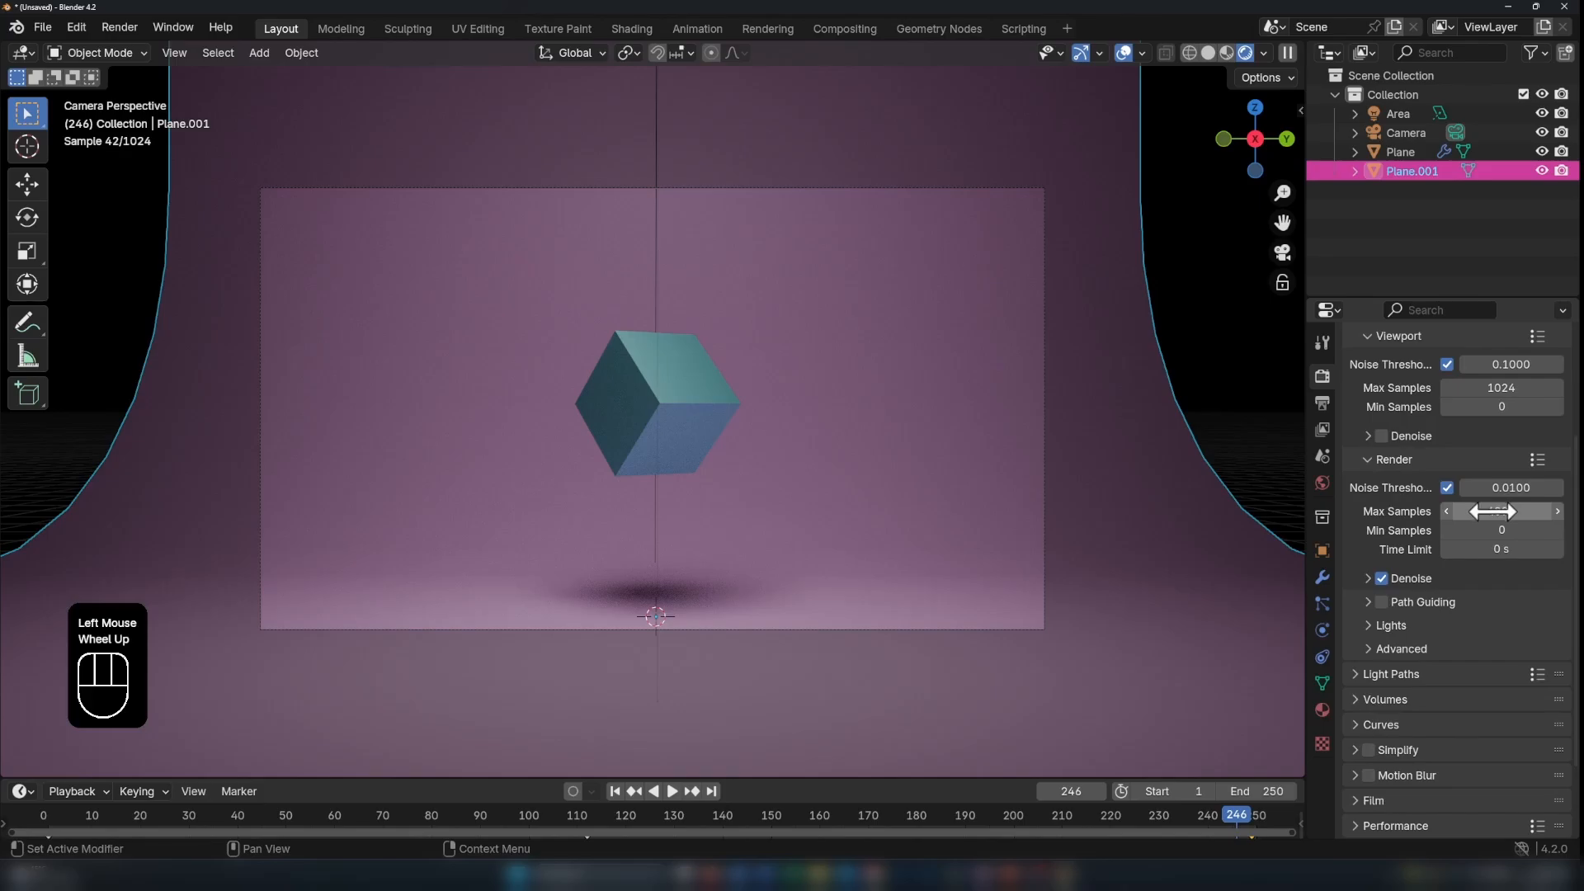
click(1471, 511)
text(4)
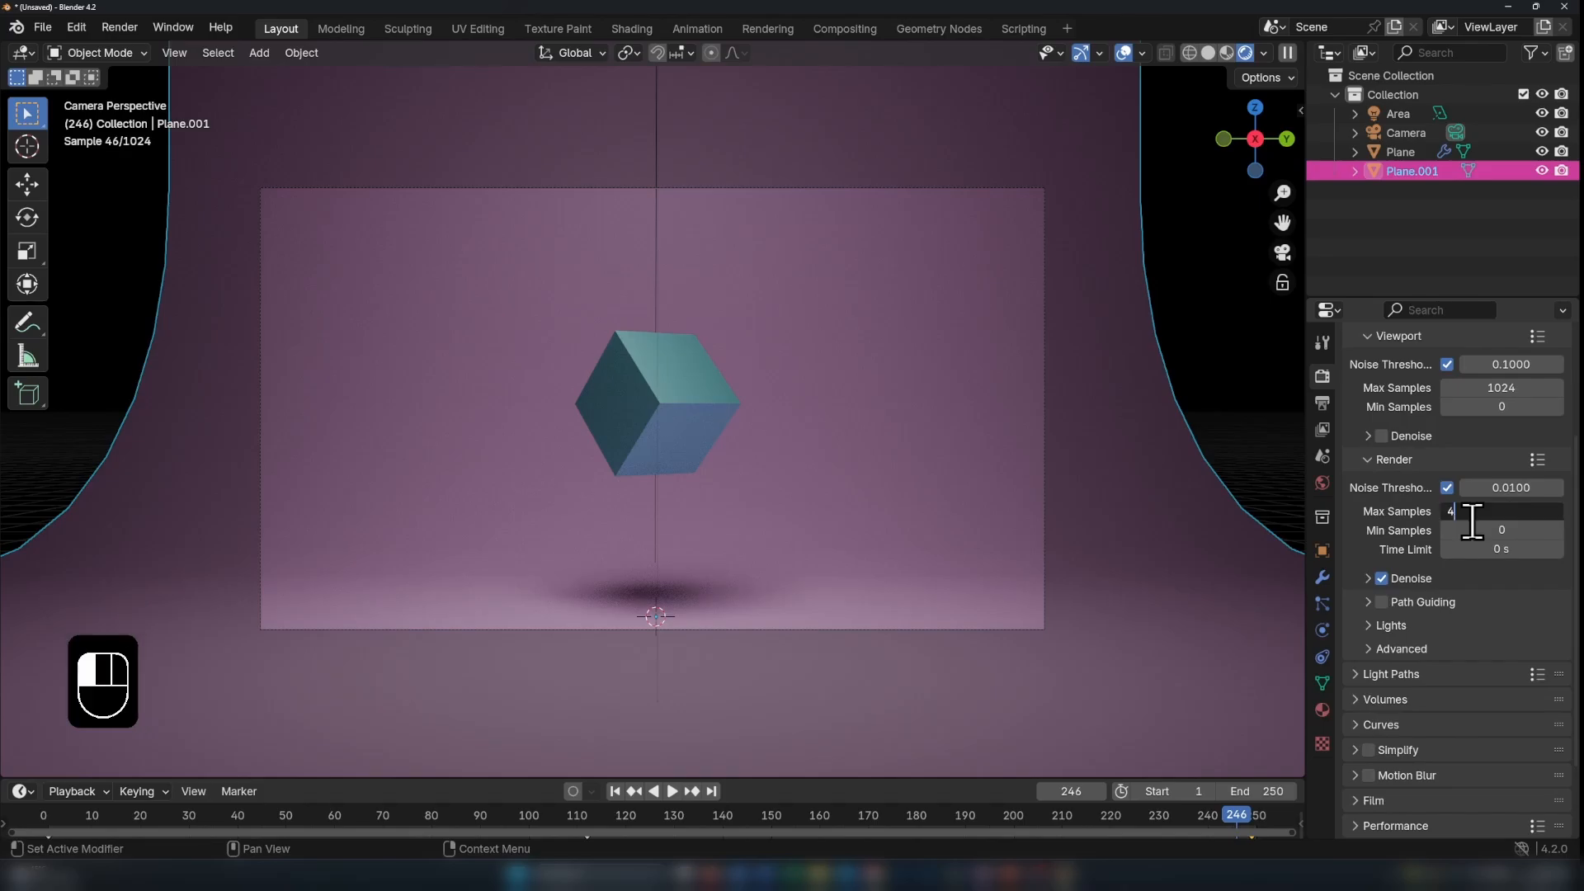
text(0)
click(1380, 546)
scroll(1381, 547, down, 1)
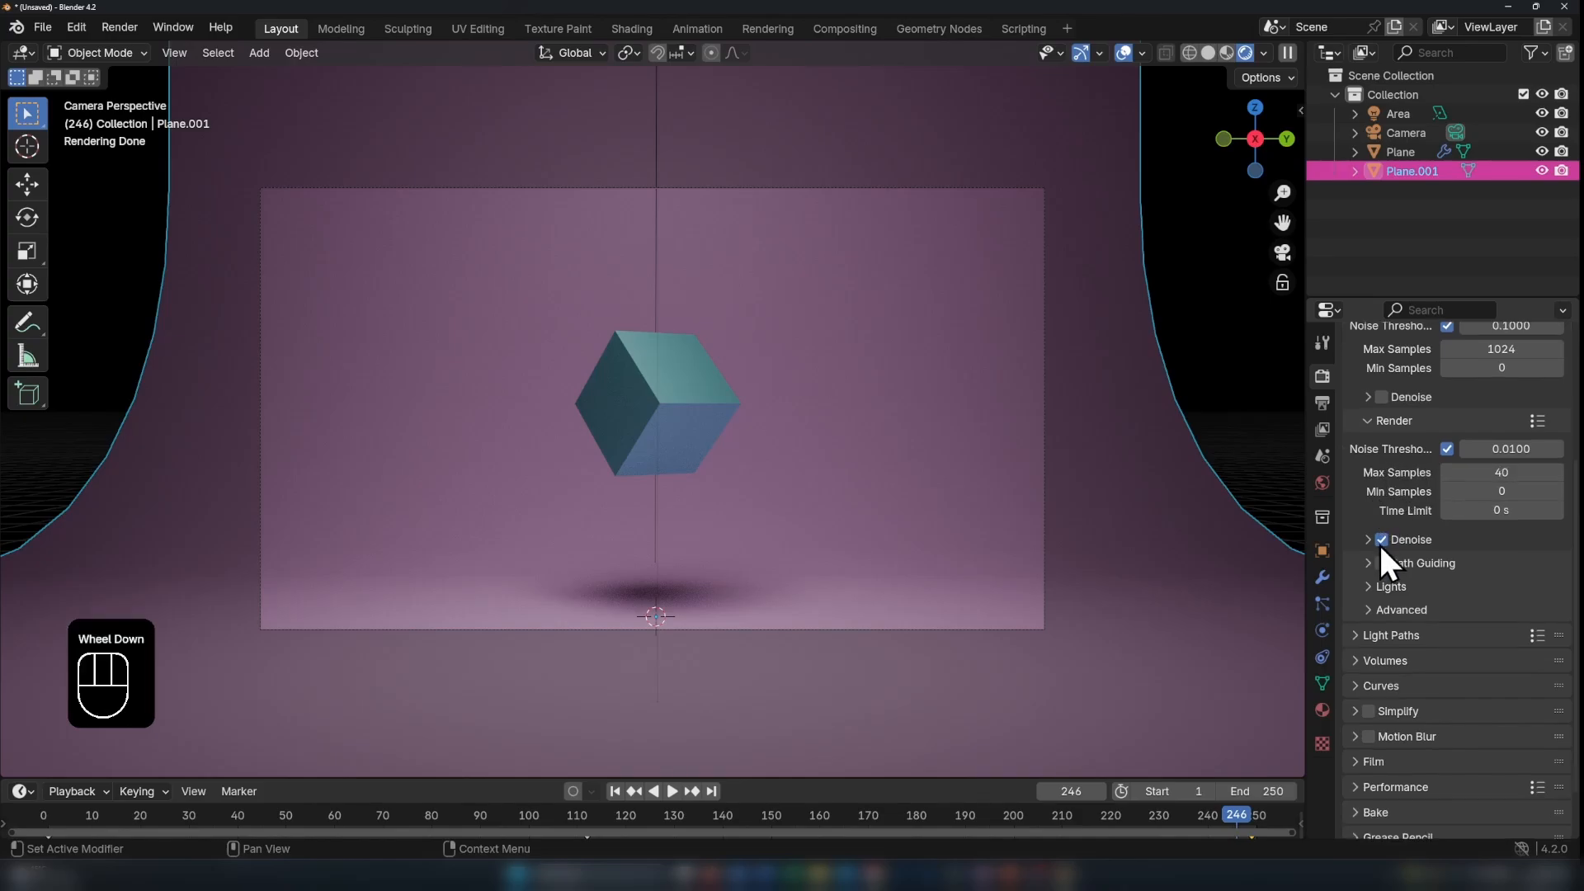
scroll(1380, 569, down, 1)
click(1368, 500)
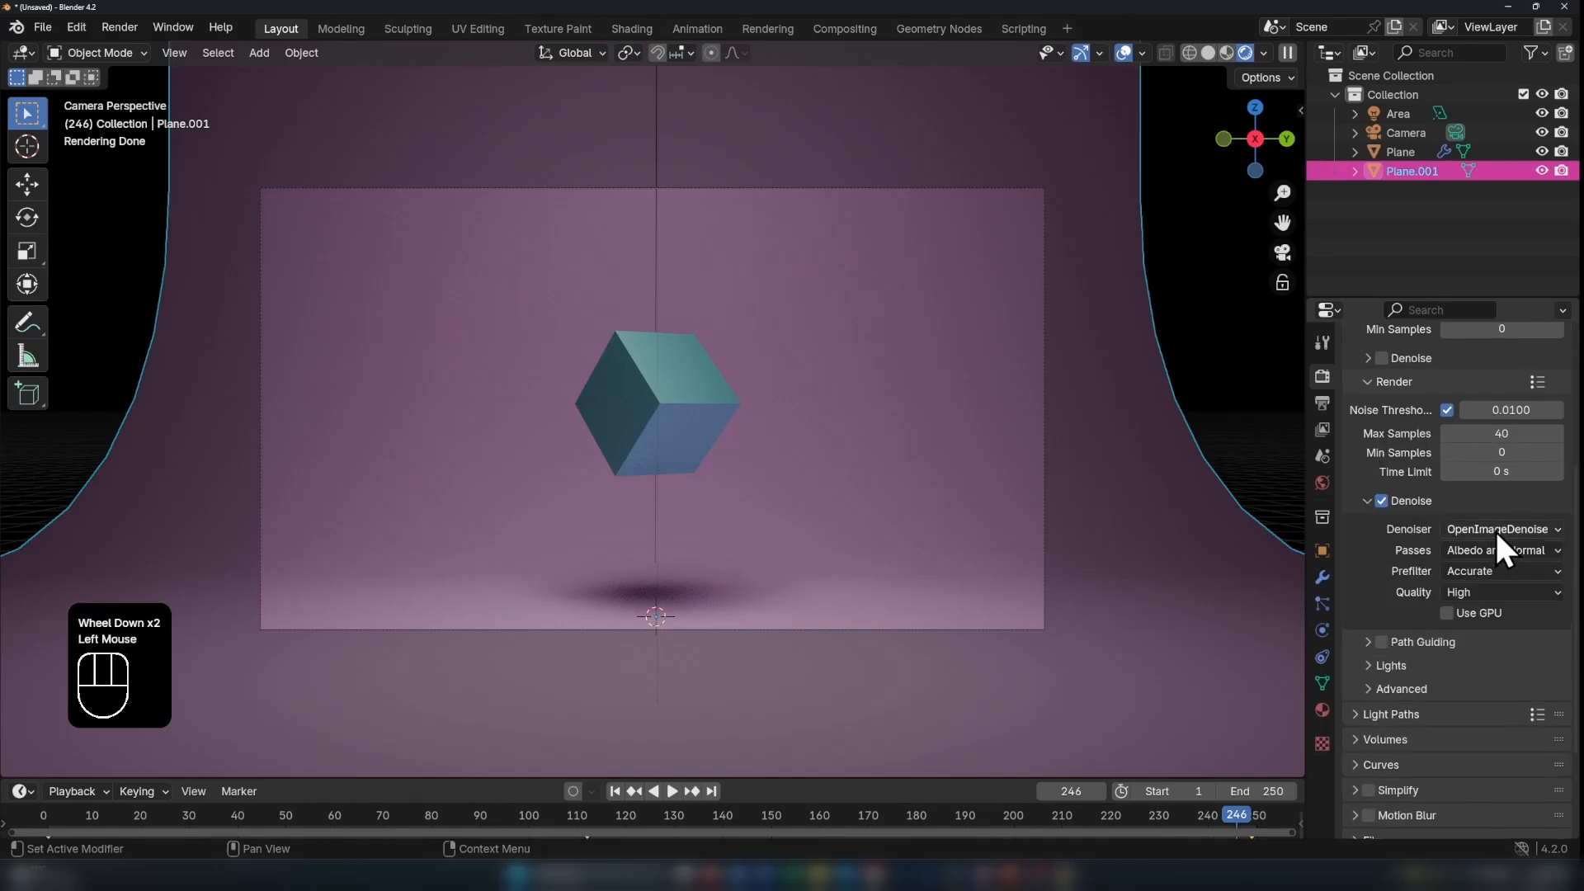
drag(1495, 528, 1452, 551)
click(1368, 500)
Step: Switch the Cycles render device to GPU Compute
scroll(1386, 594, down, 1)
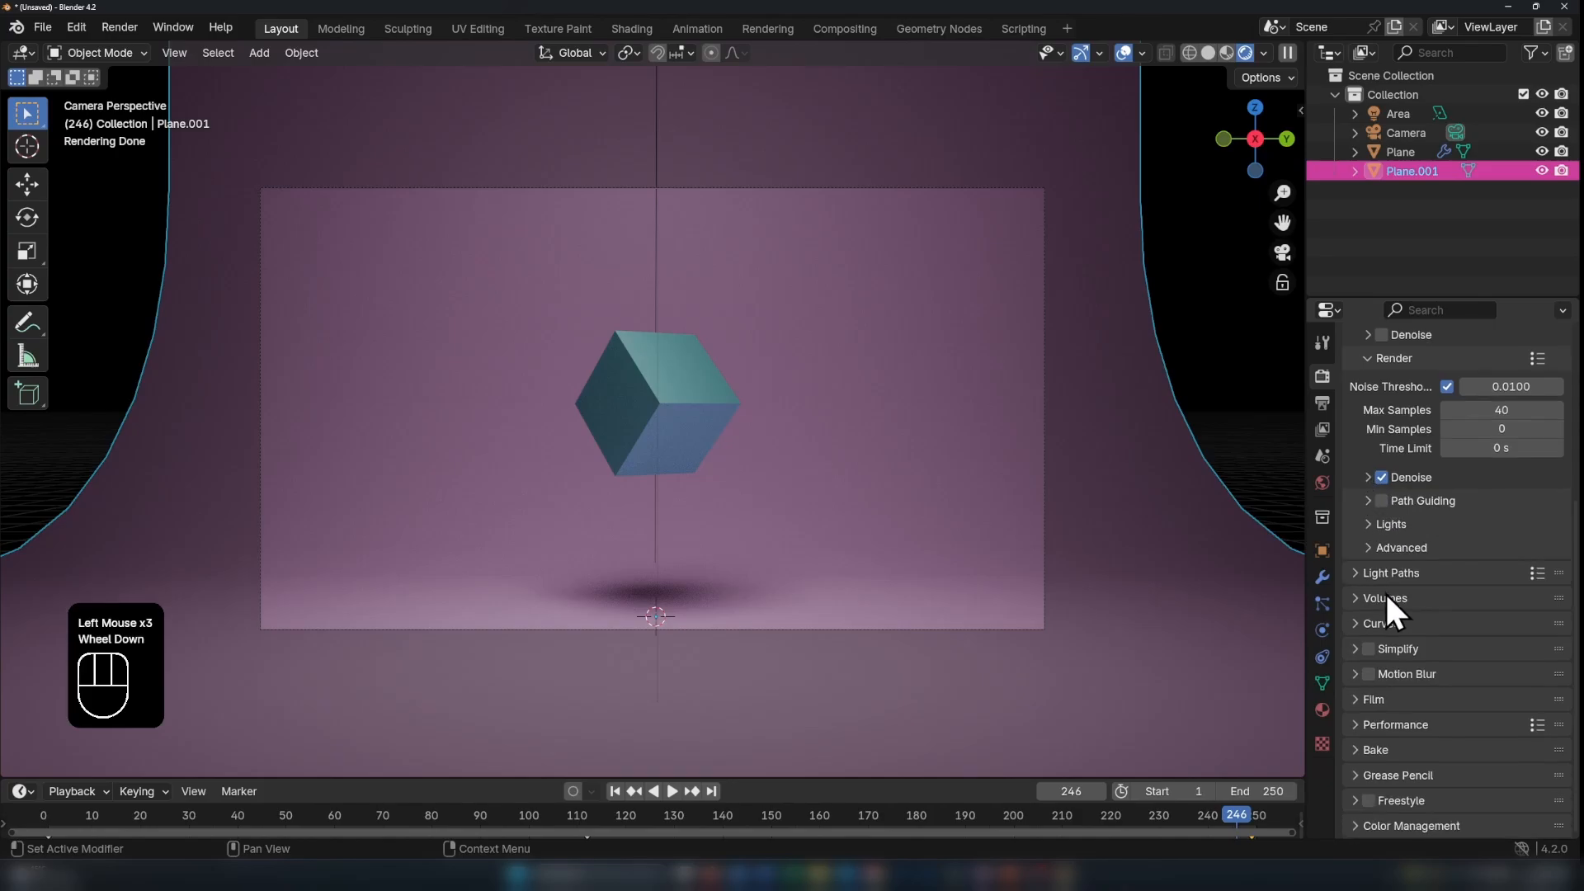
scroll(1409, 472, up, 3)
click(1480, 422)
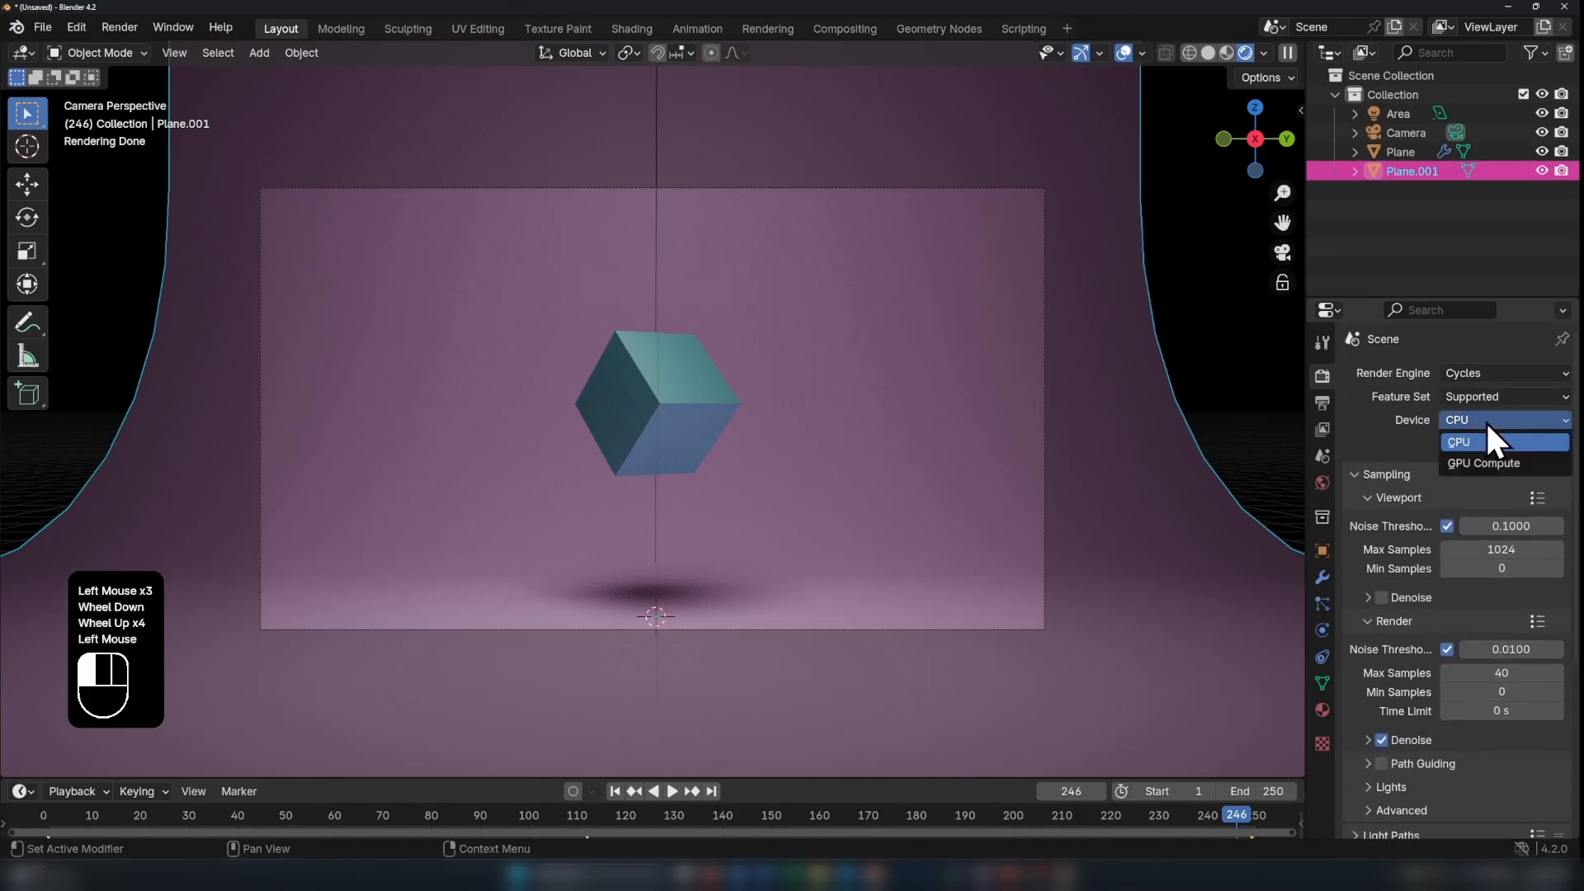
click(1487, 459)
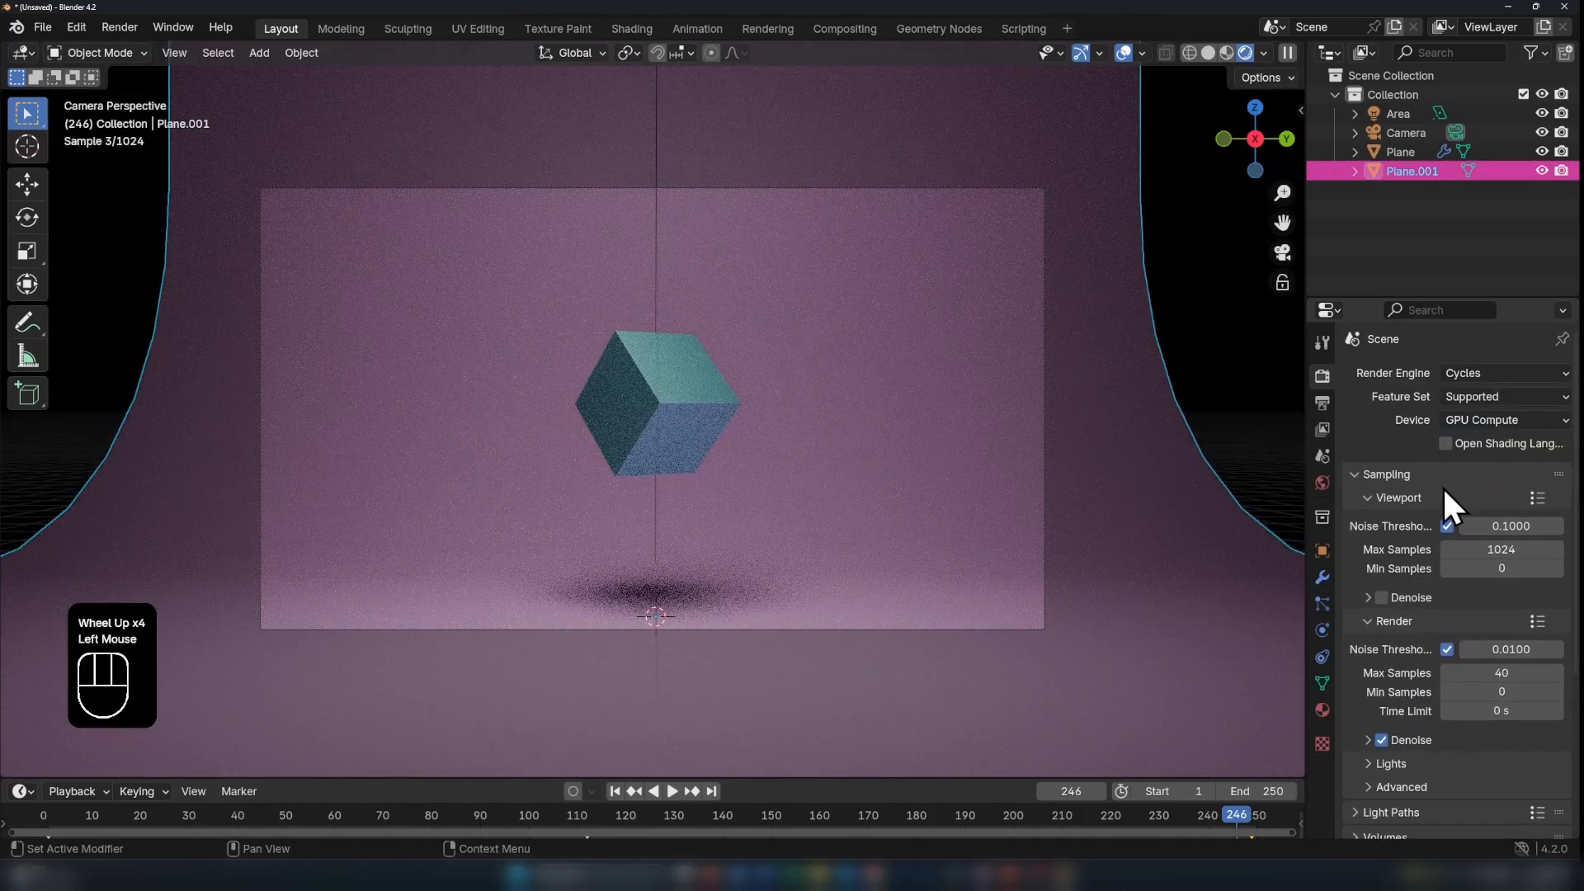
Step: Limit the light paths' total, diffuse and glossy max bounces to 2 each
scroll(1442, 487, down, 2)
scroll(1399, 536, down, 2)
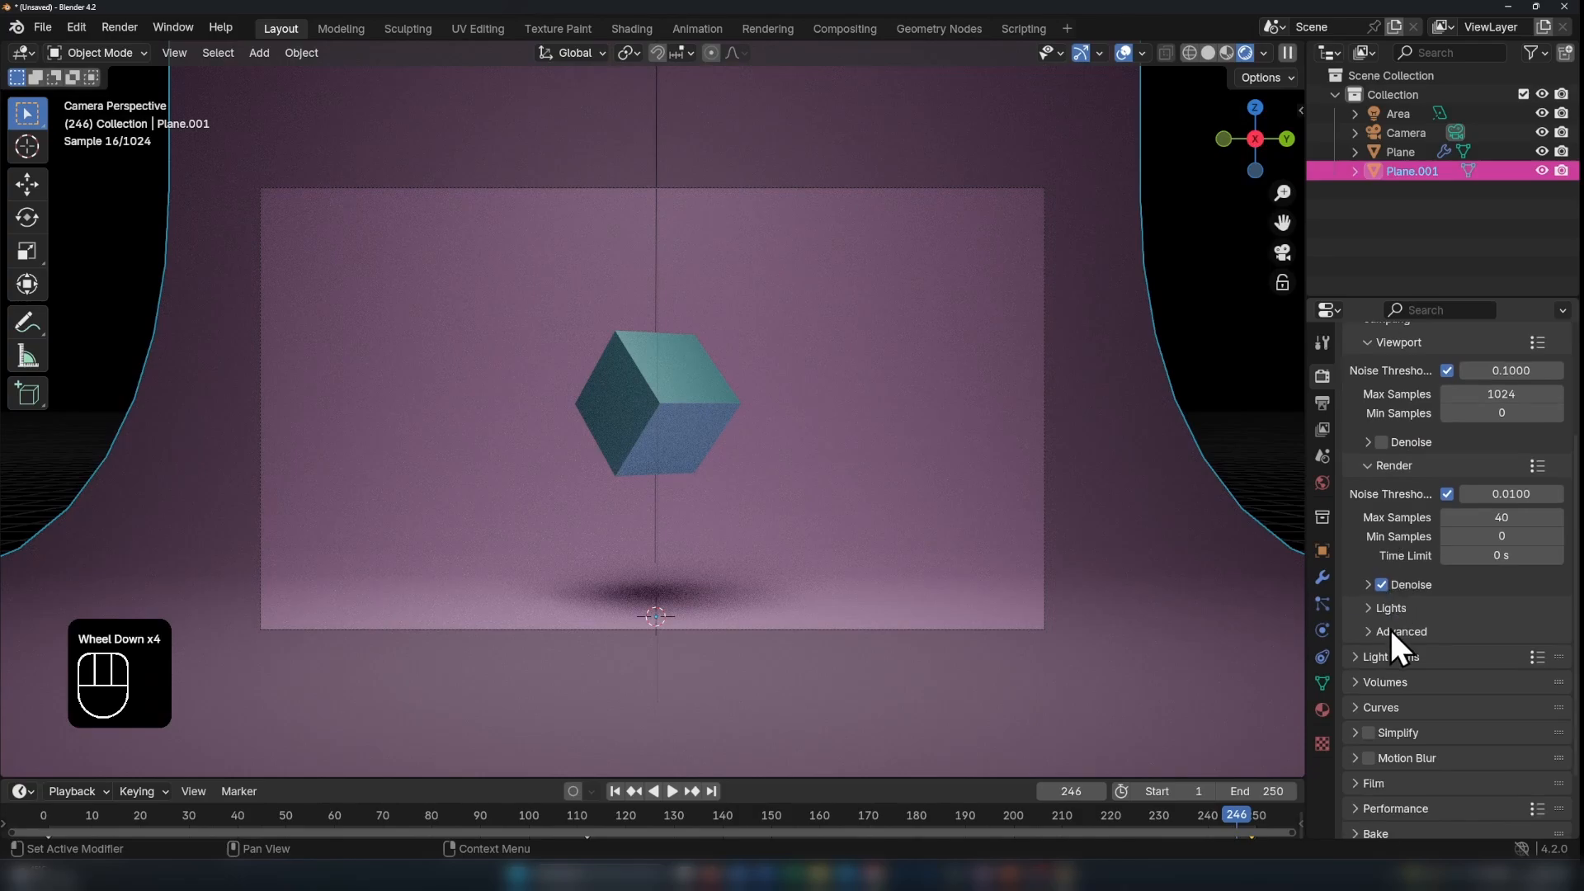
double_click(1354, 658)
click(1357, 658)
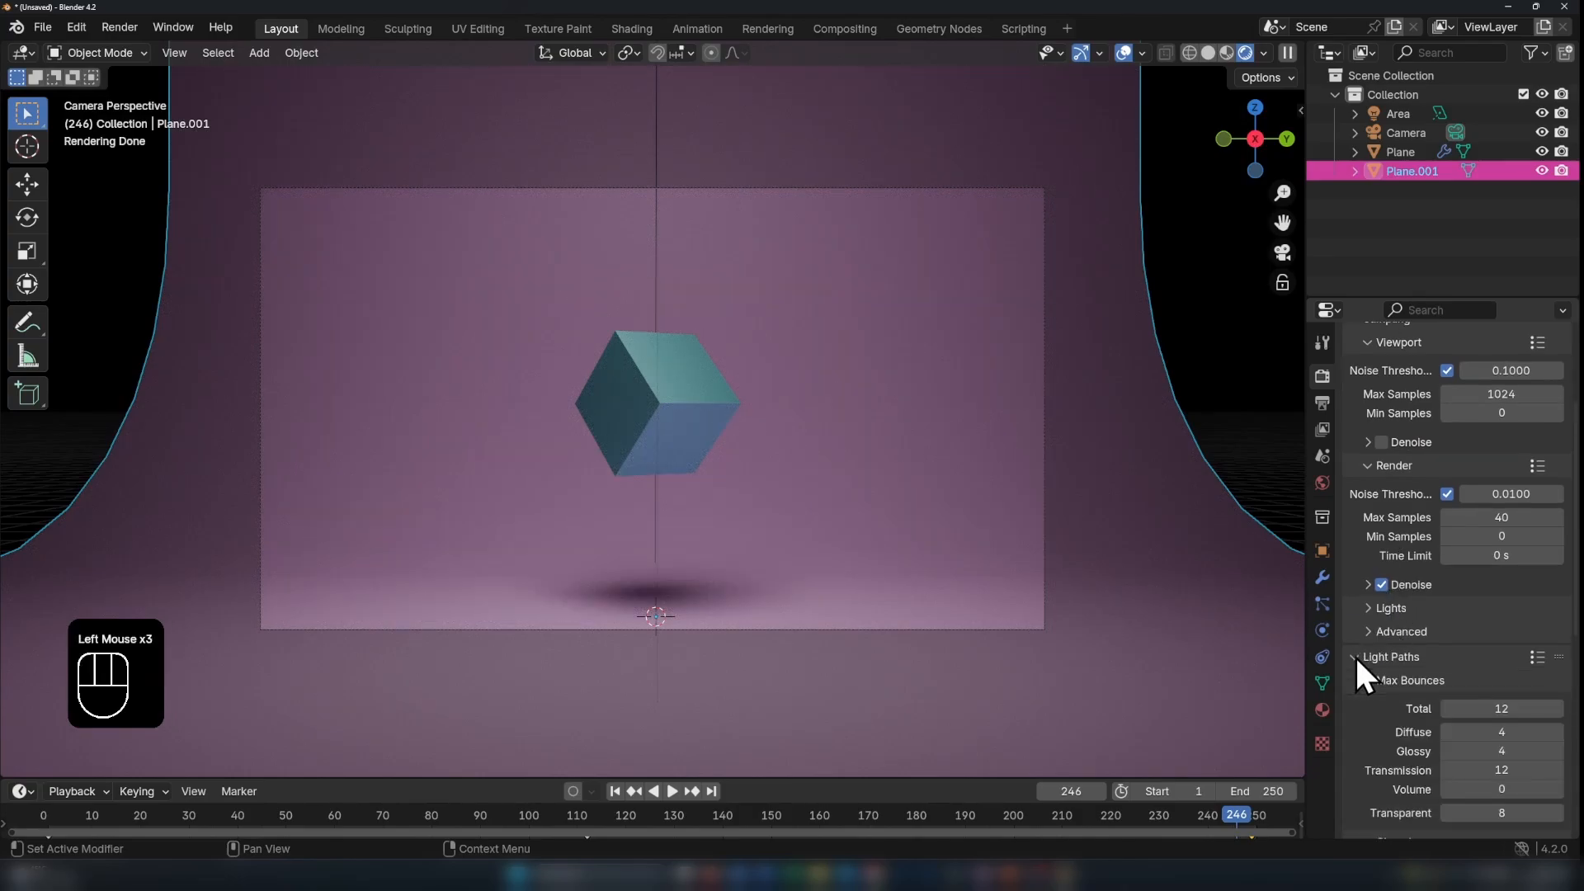
scroll(1385, 662, down, 3)
click(1500, 592)
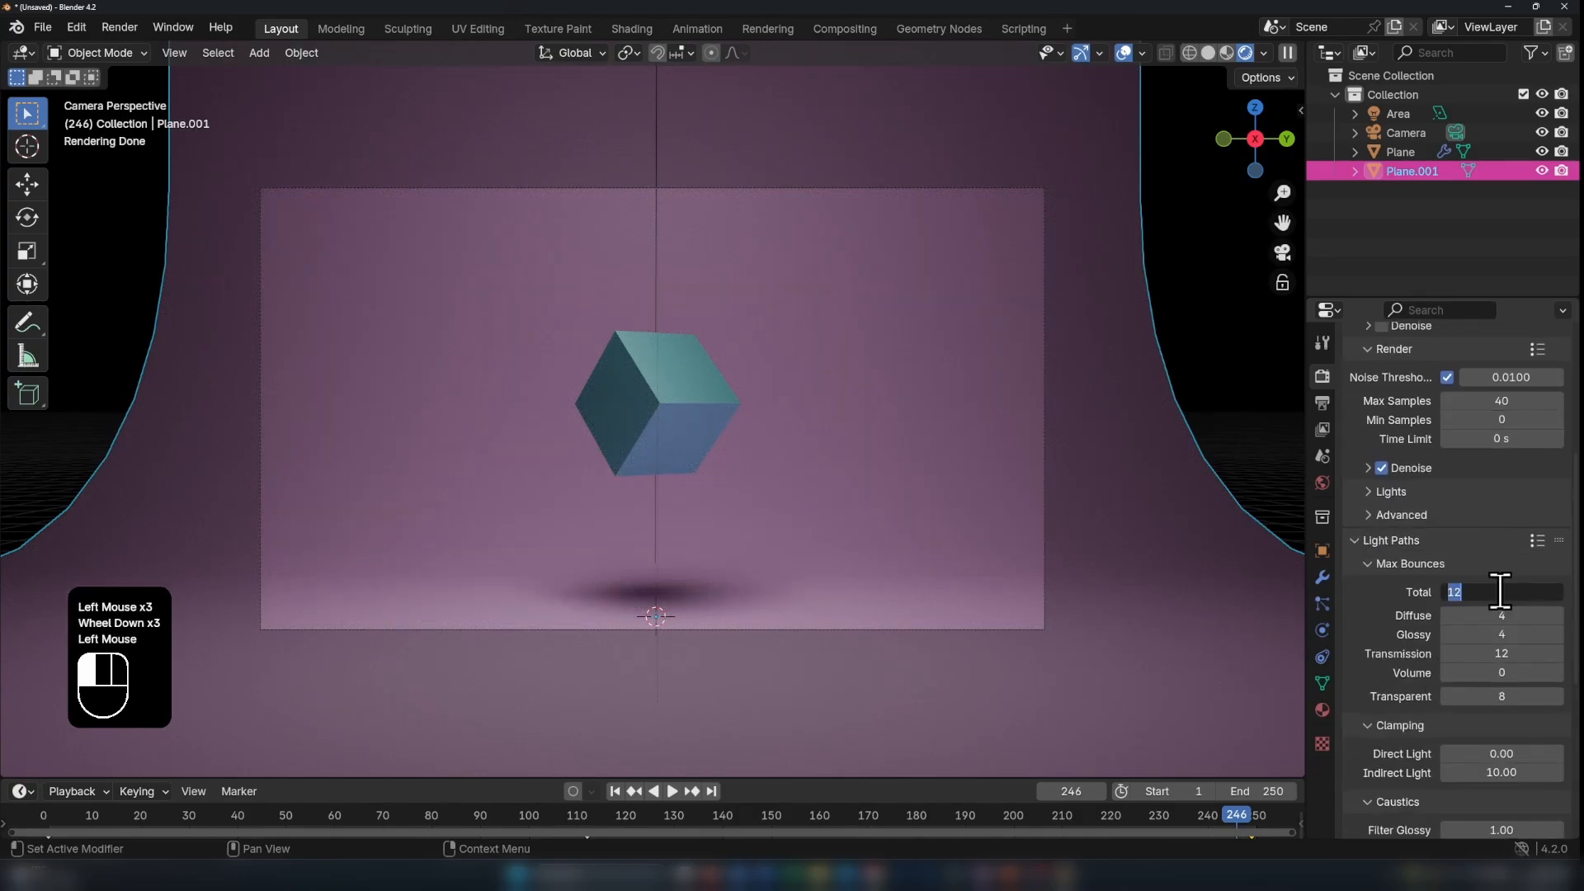
text(2)
key(Return)
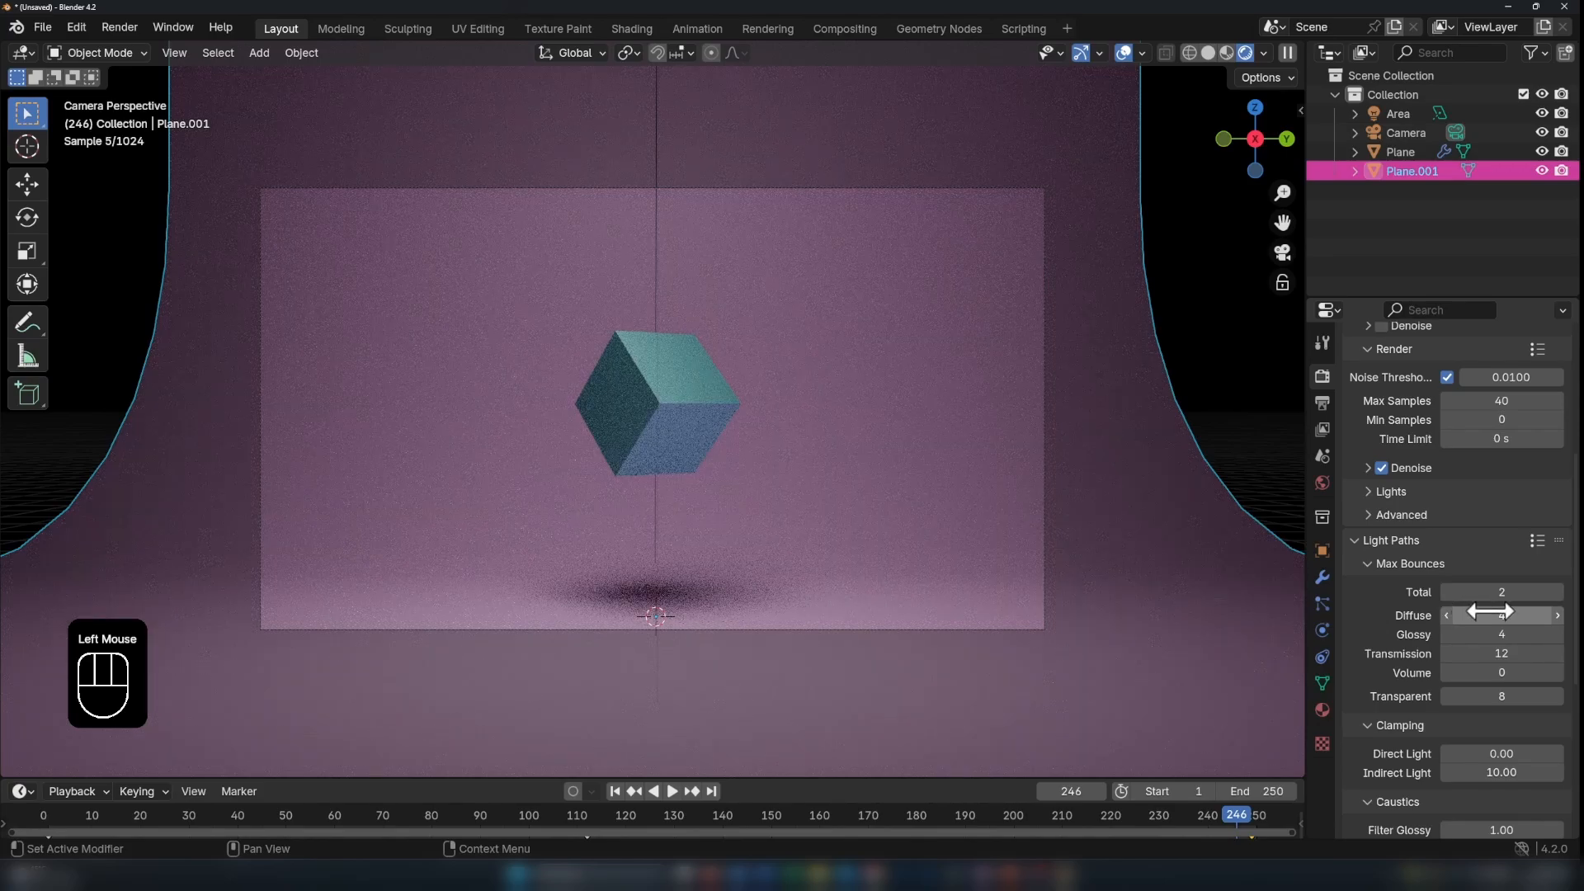
click(1489, 615)
text(2)
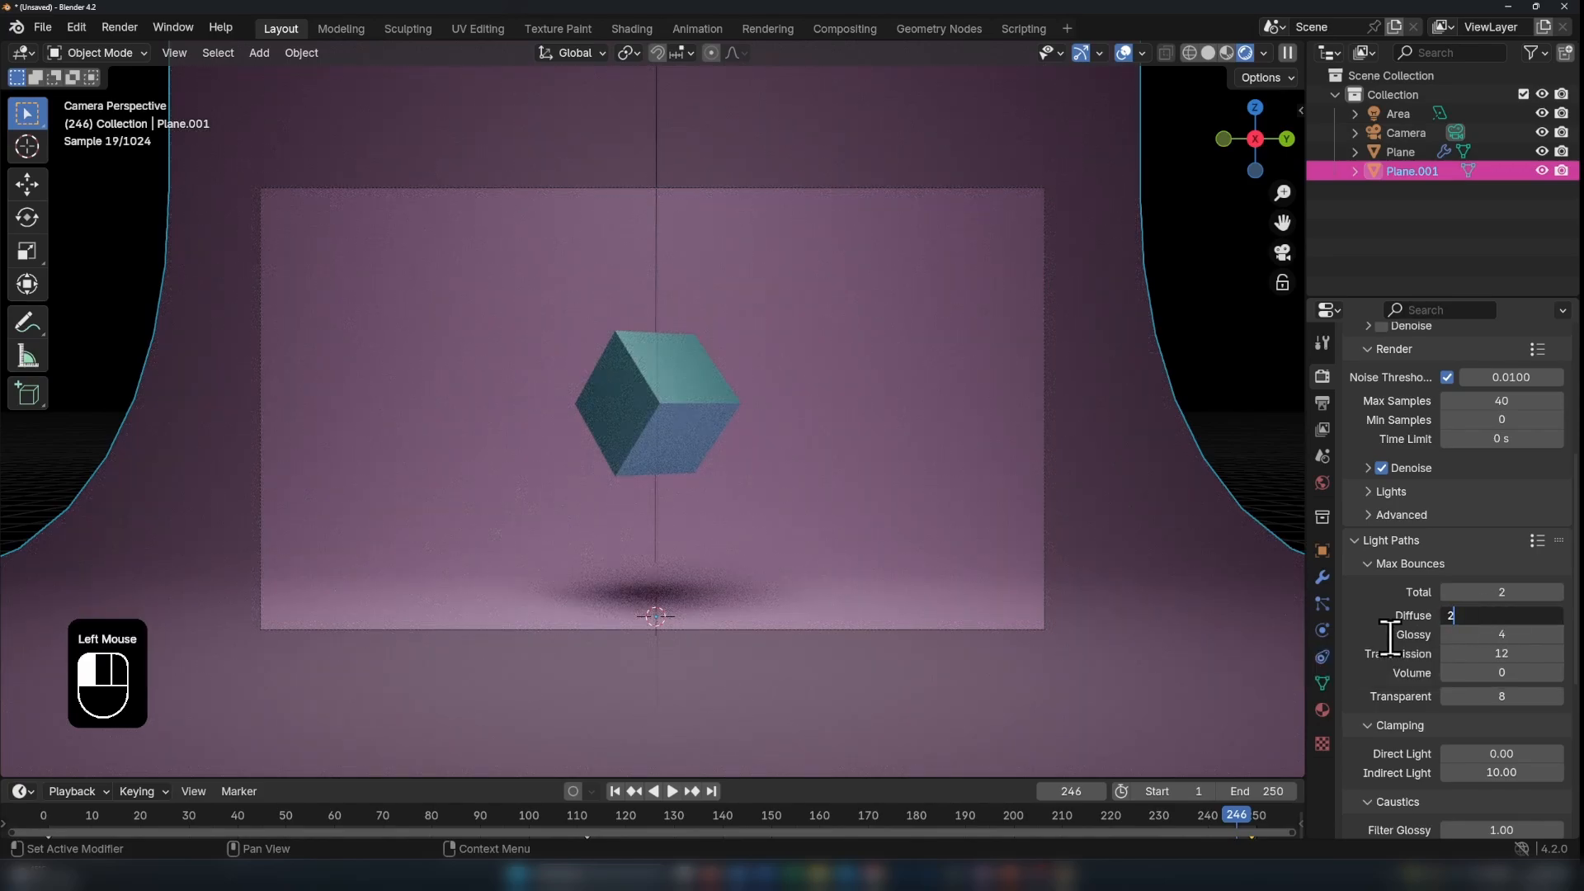
click(1445, 635)
click(1445, 635)
text(2)
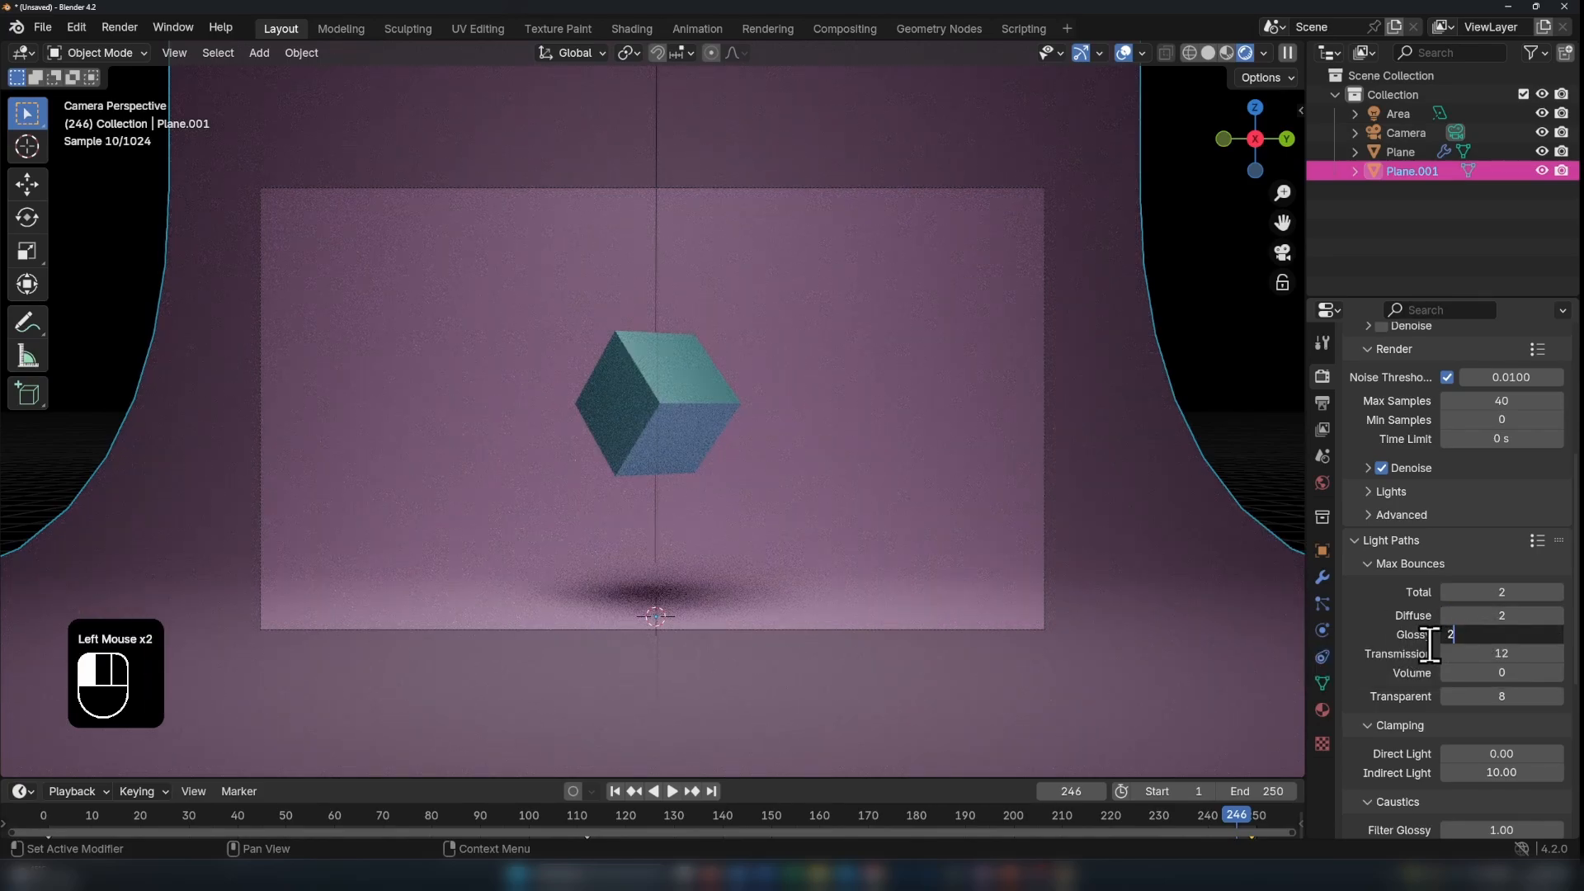
Step: Set the transmission and transparent max bounces to 0
click(1494, 654)
text(0)
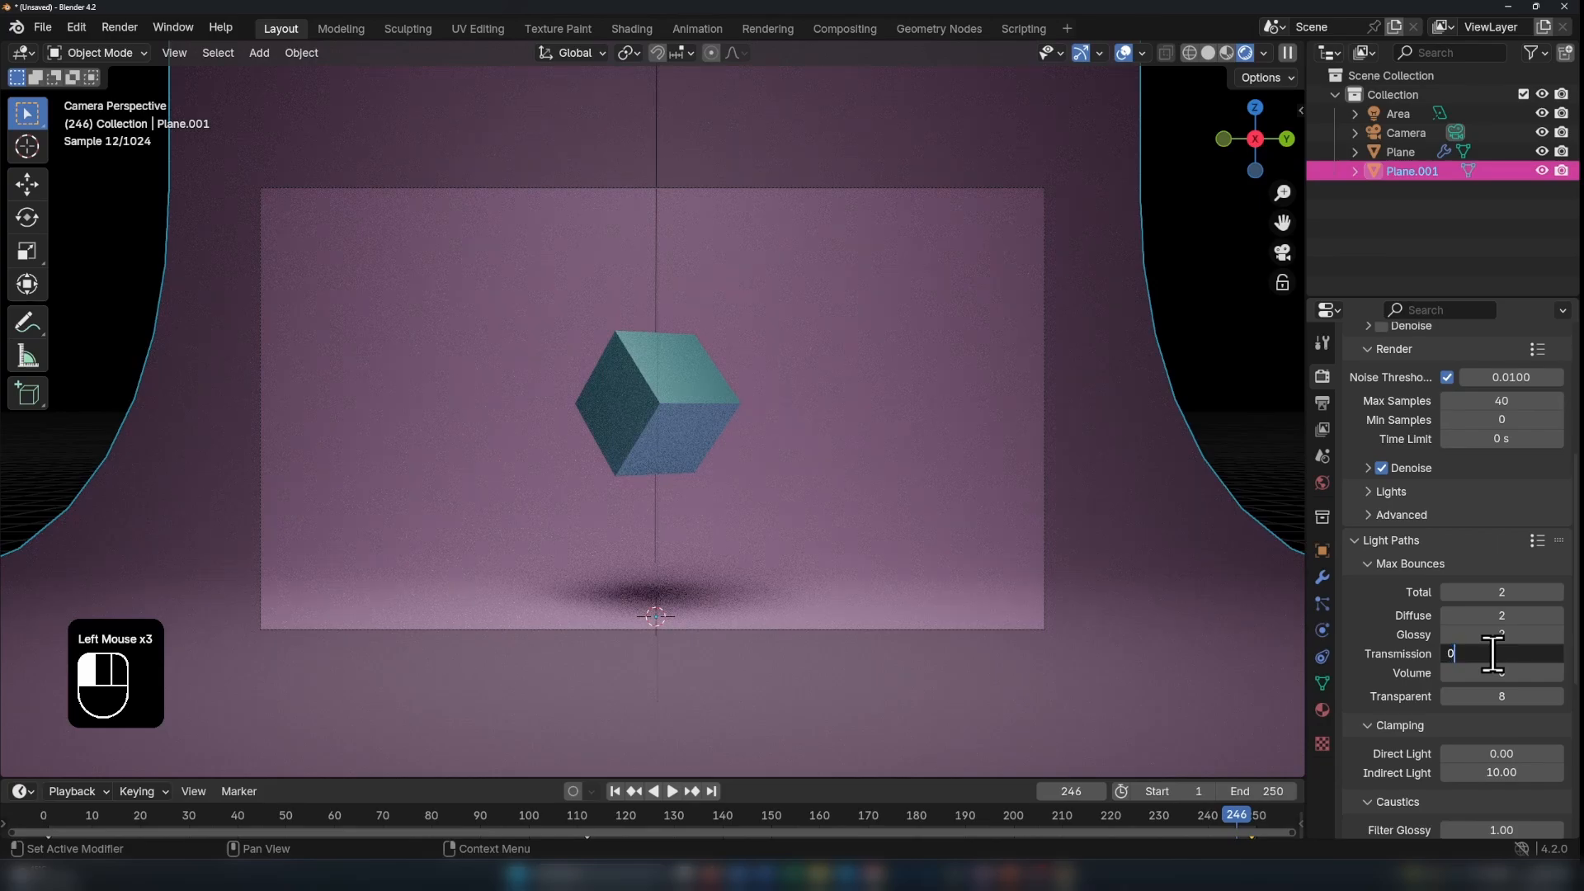
click(1452, 696)
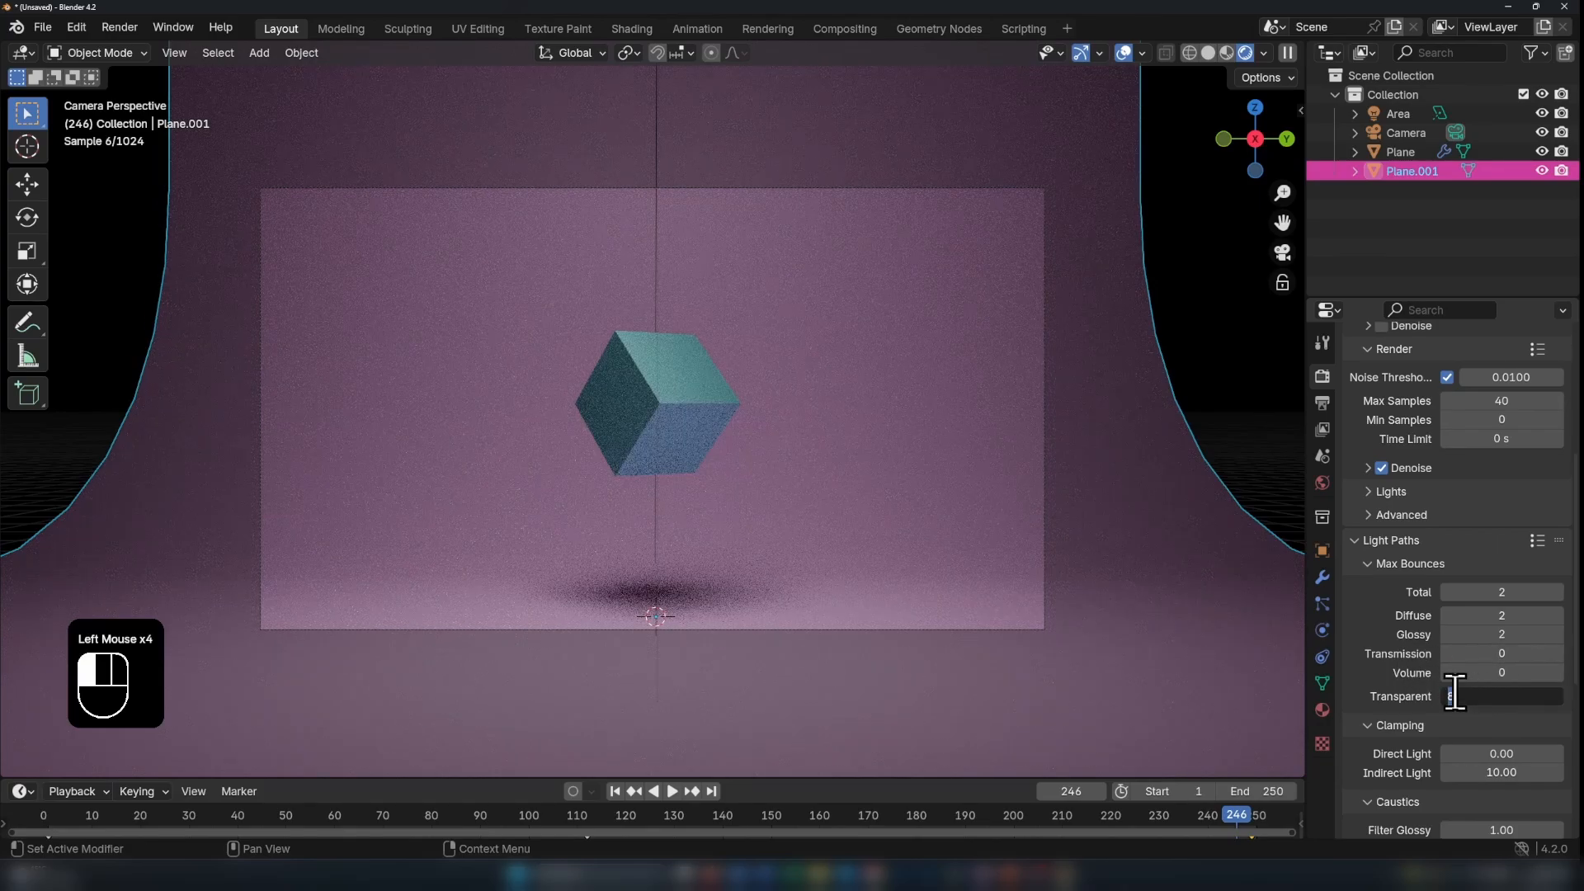
text(0)
key(Return)
Step: Turn off both reflective and refractive caustics for the light paths
scroll(1433, 670, down, 3)
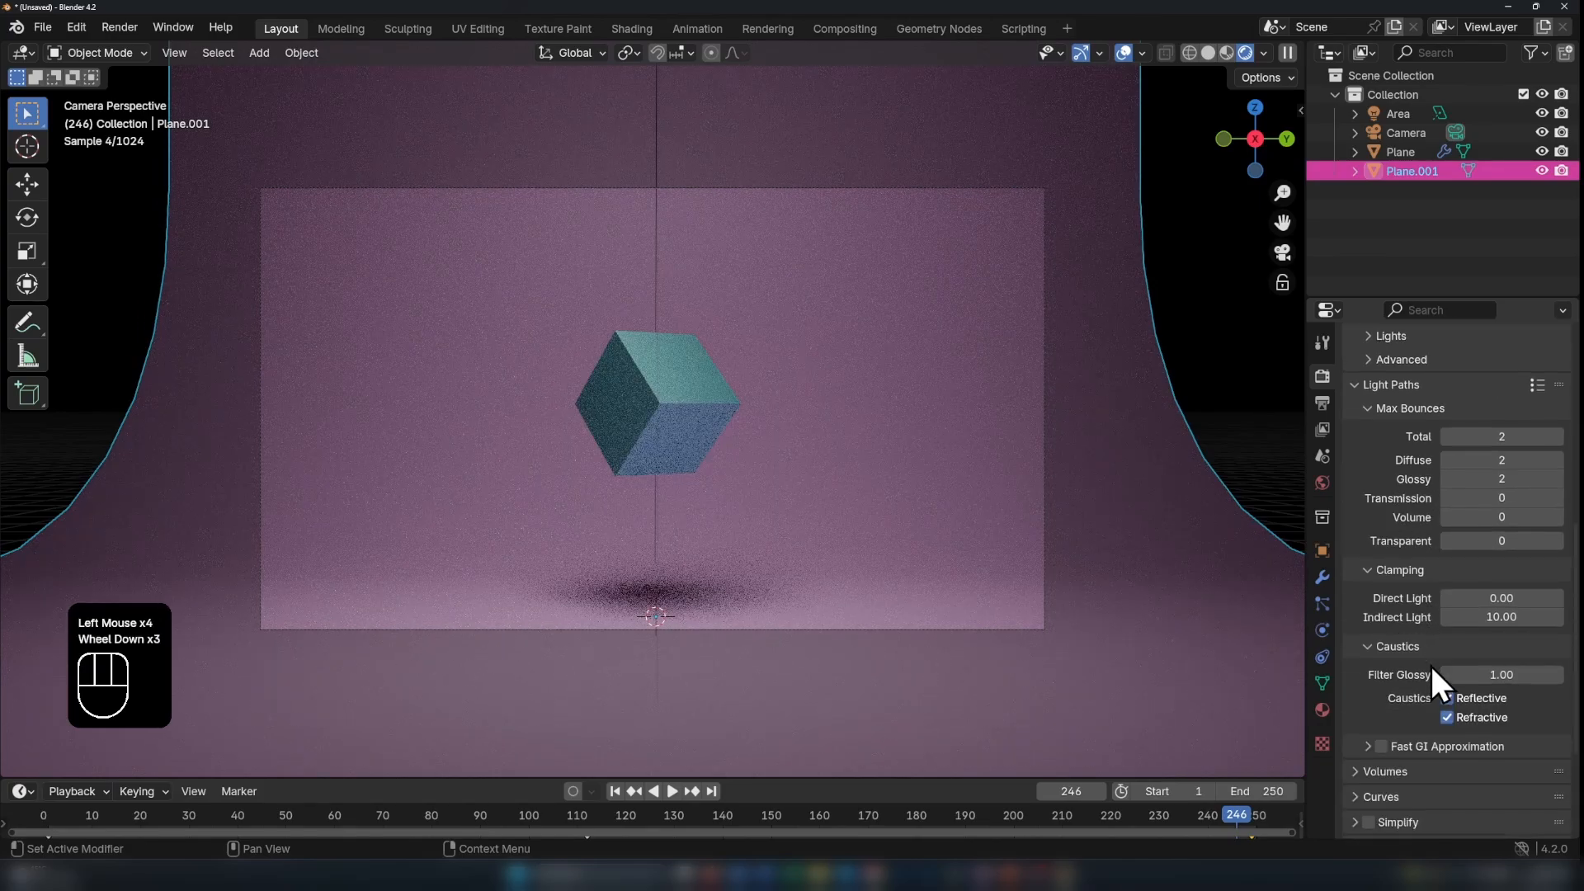
click(1448, 697)
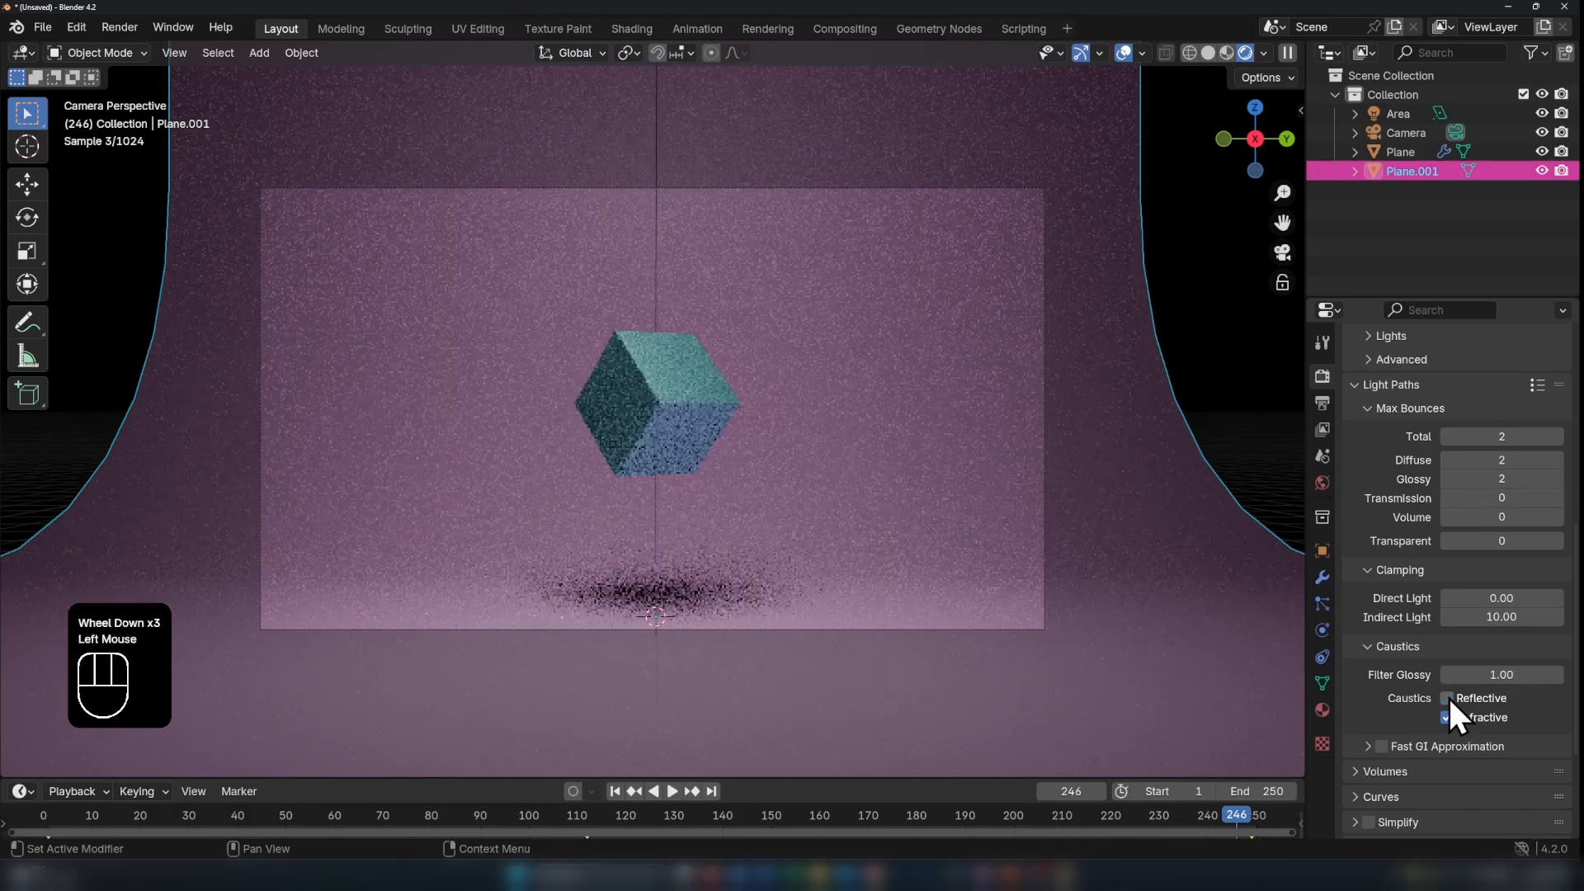
click(1446, 717)
Step: Enable Persistent Data for the final render in the performance settings
scroll(1421, 715, down, 4)
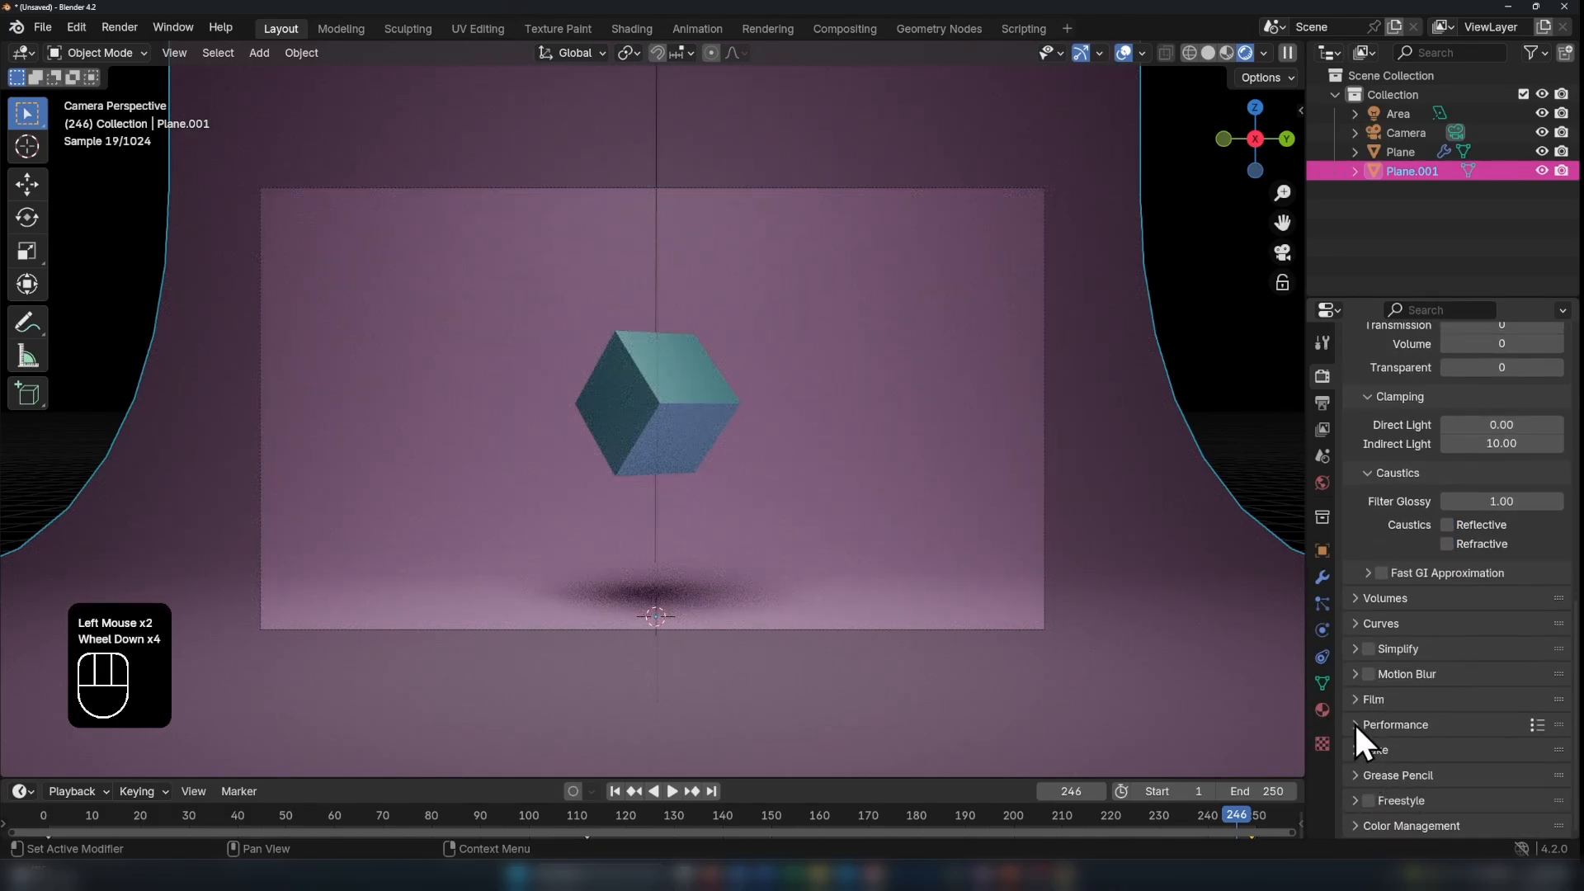
click(1354, 723)
scroll(1457, 717, down, 5)
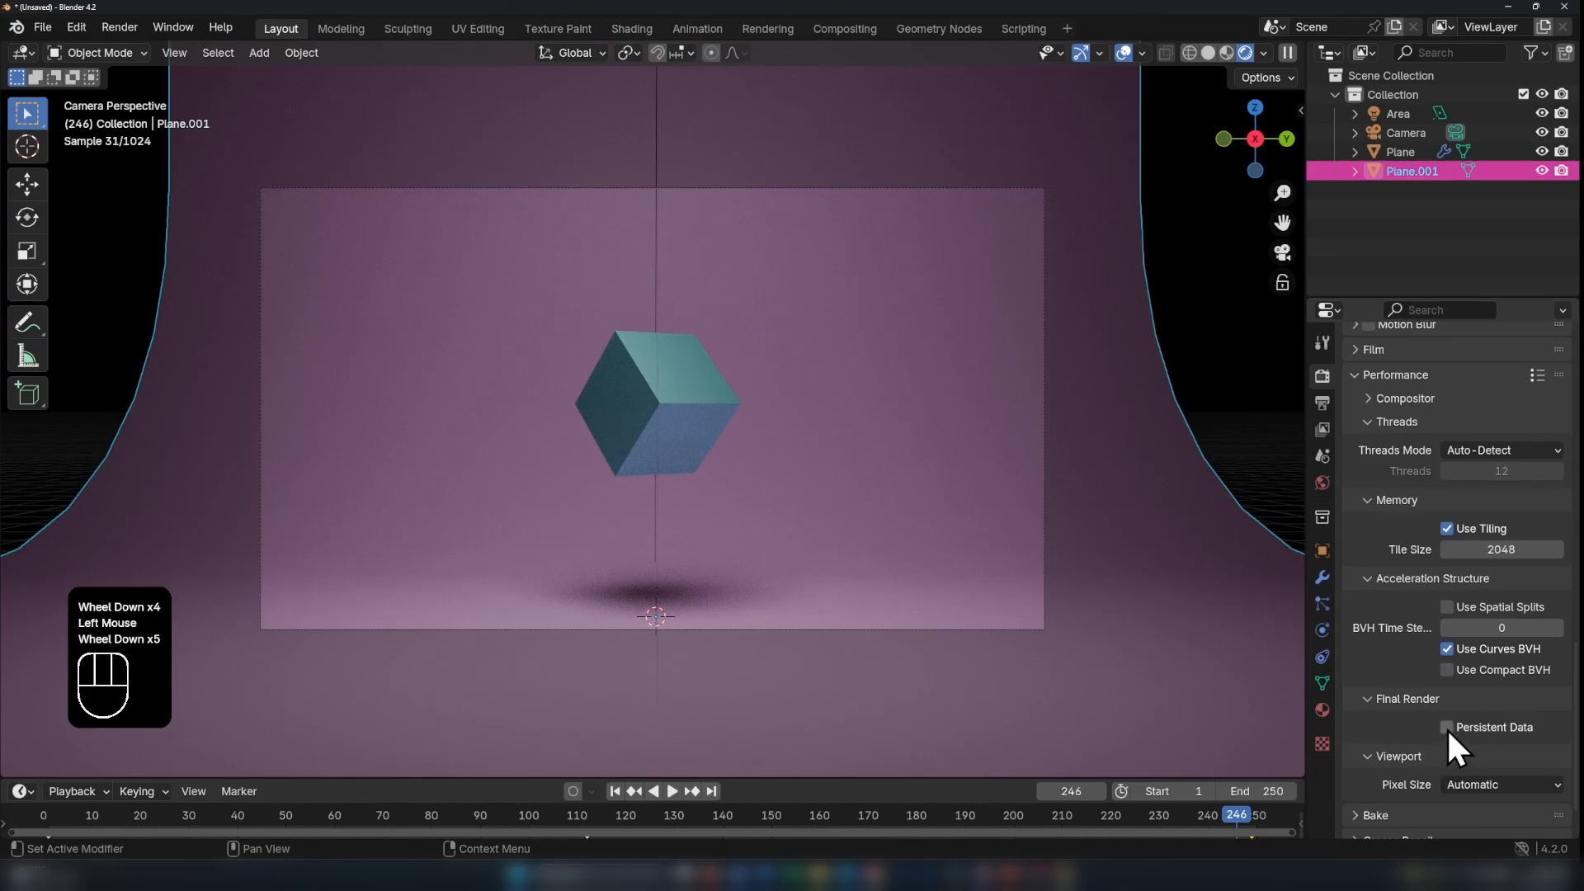
click(1447, 727)
scroll(1452, 668, up, 2)
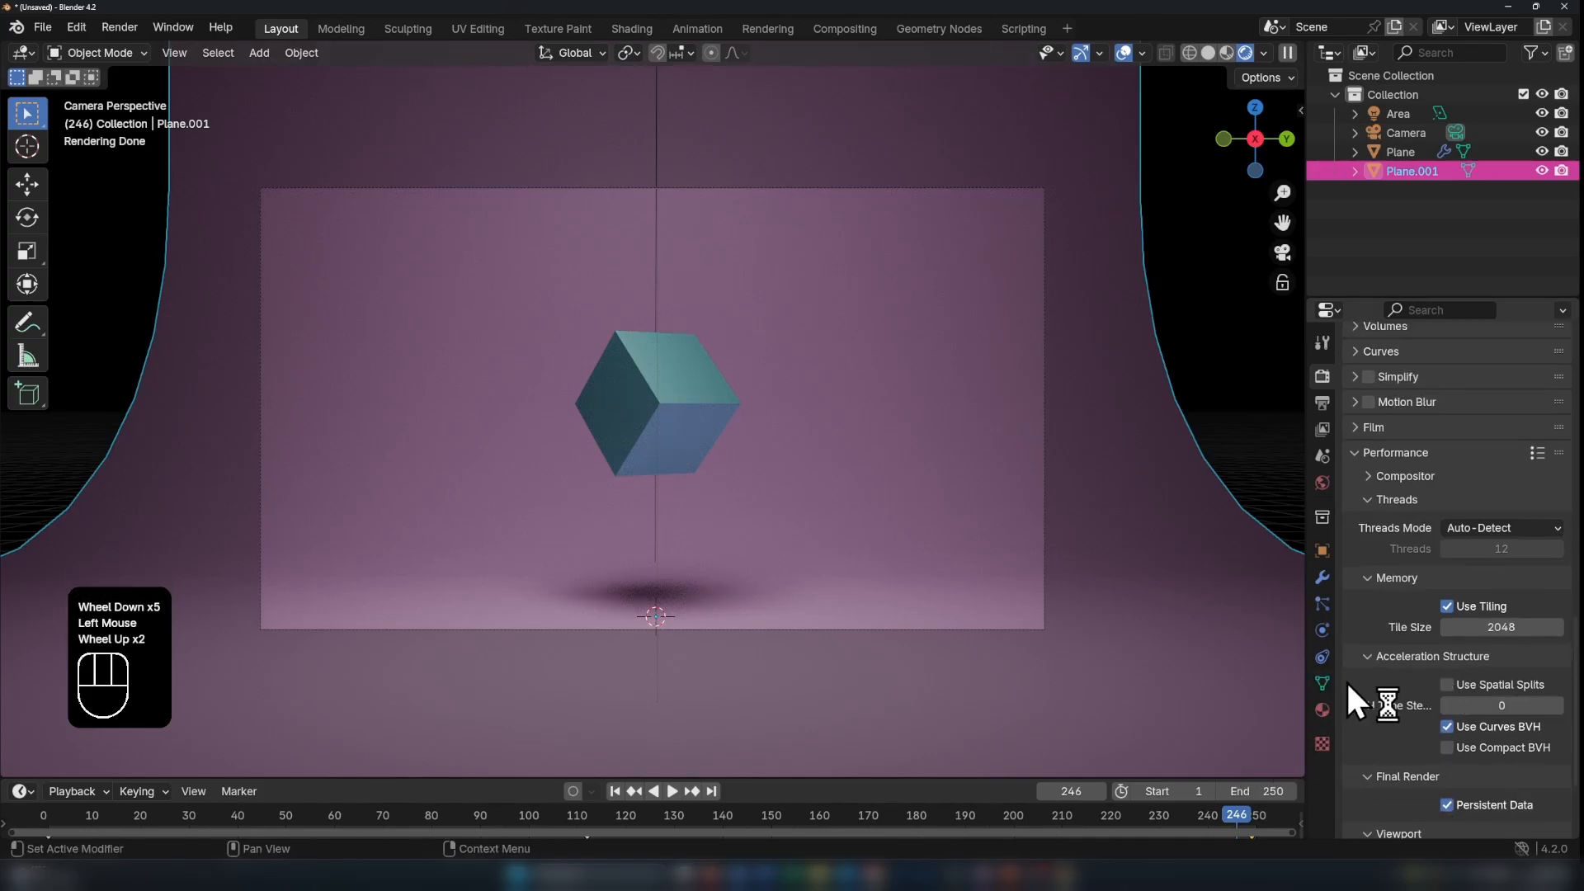